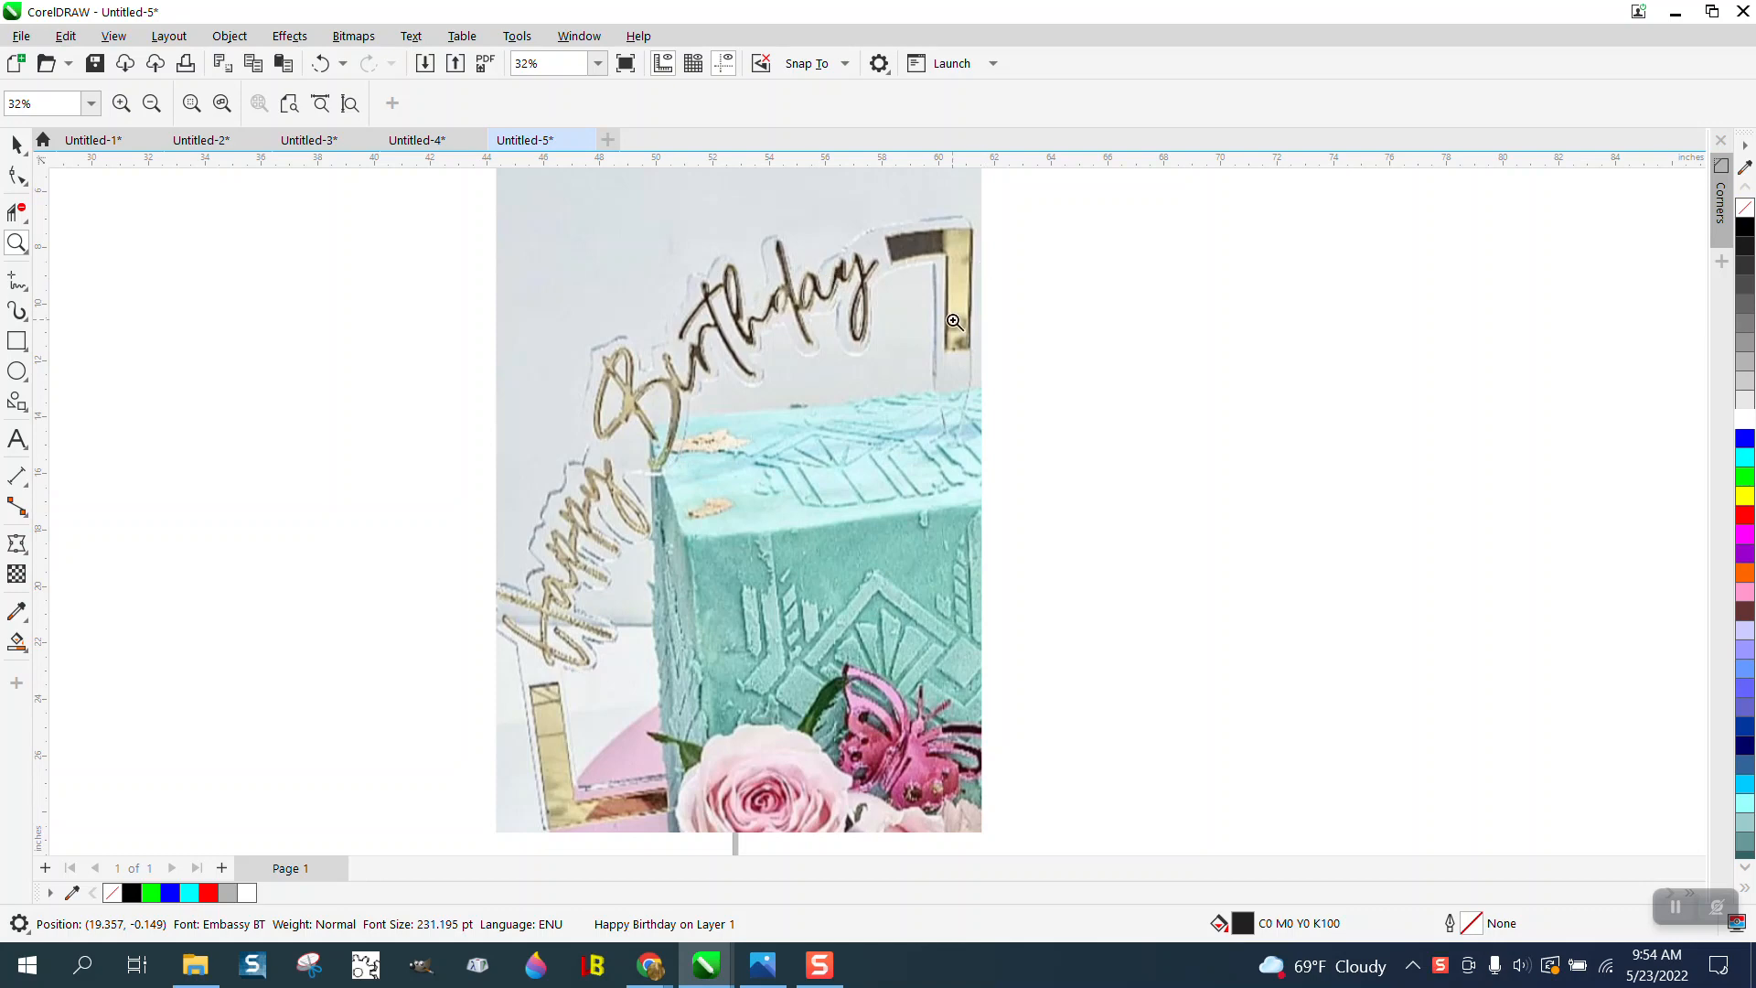
- Draw a 3-point curve arc about 13.1 in wide and 11.6 in high on the page and move the Happy Birthday text above it
scroll(954, 322, "down", 4)
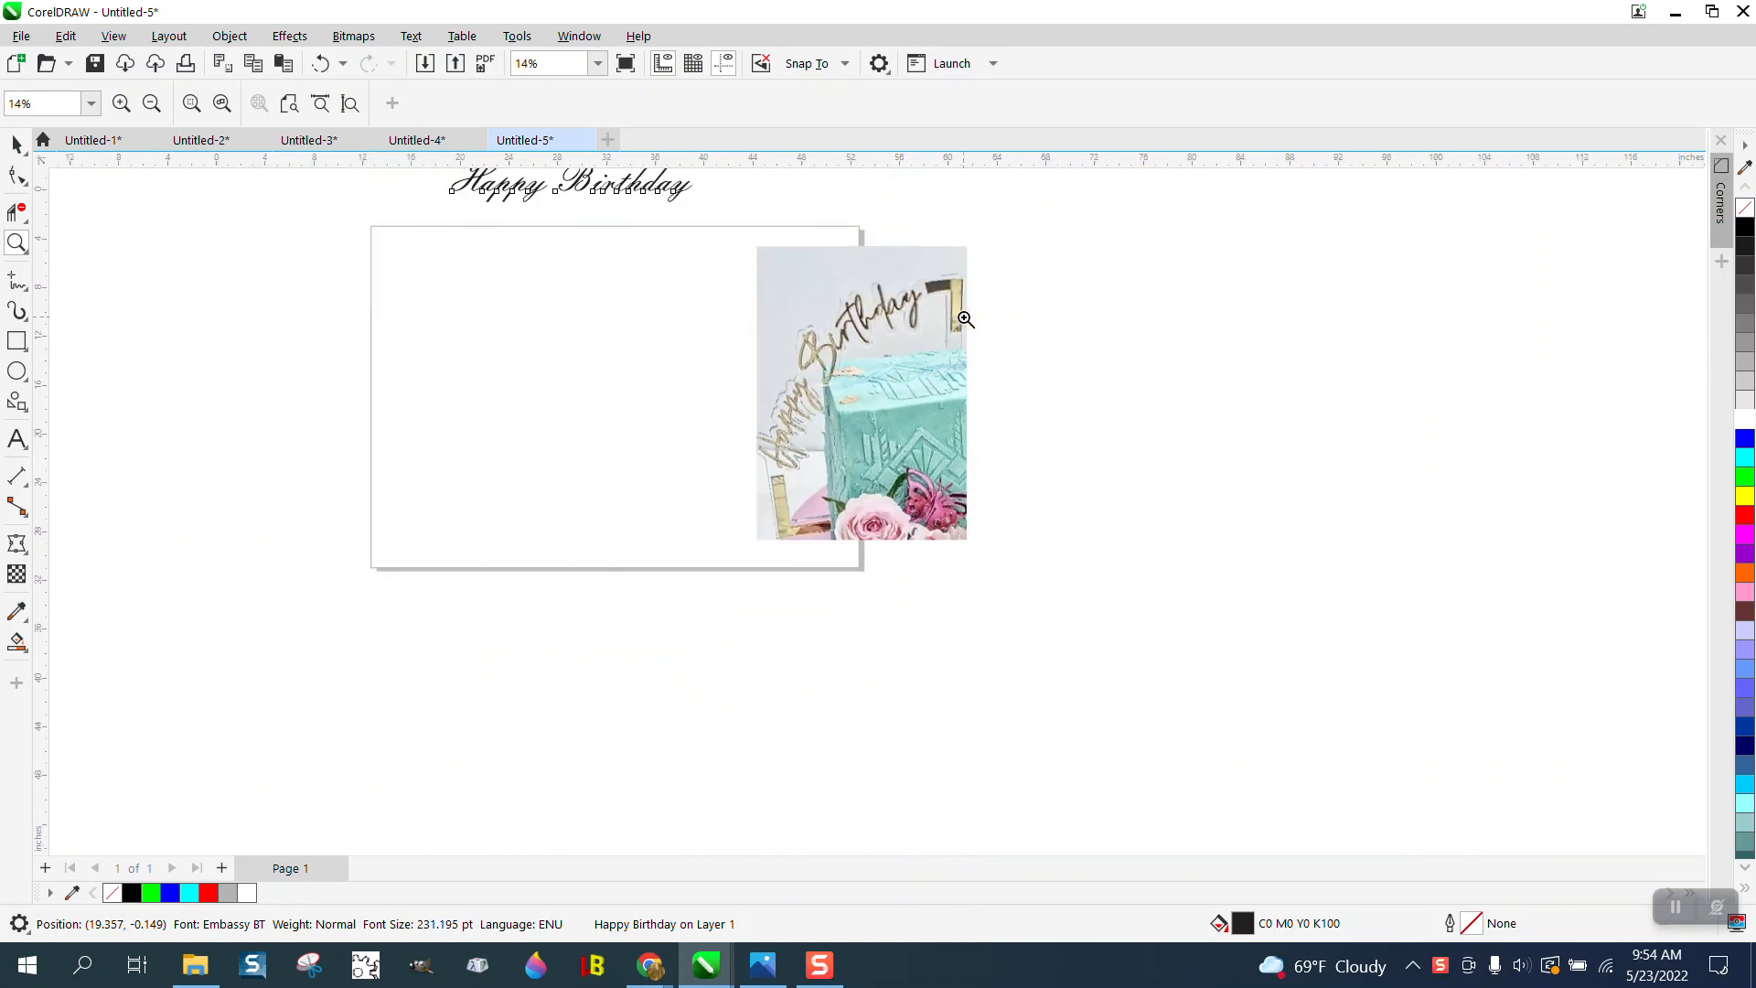
left_click(30, 327)
left_click(25, 286)
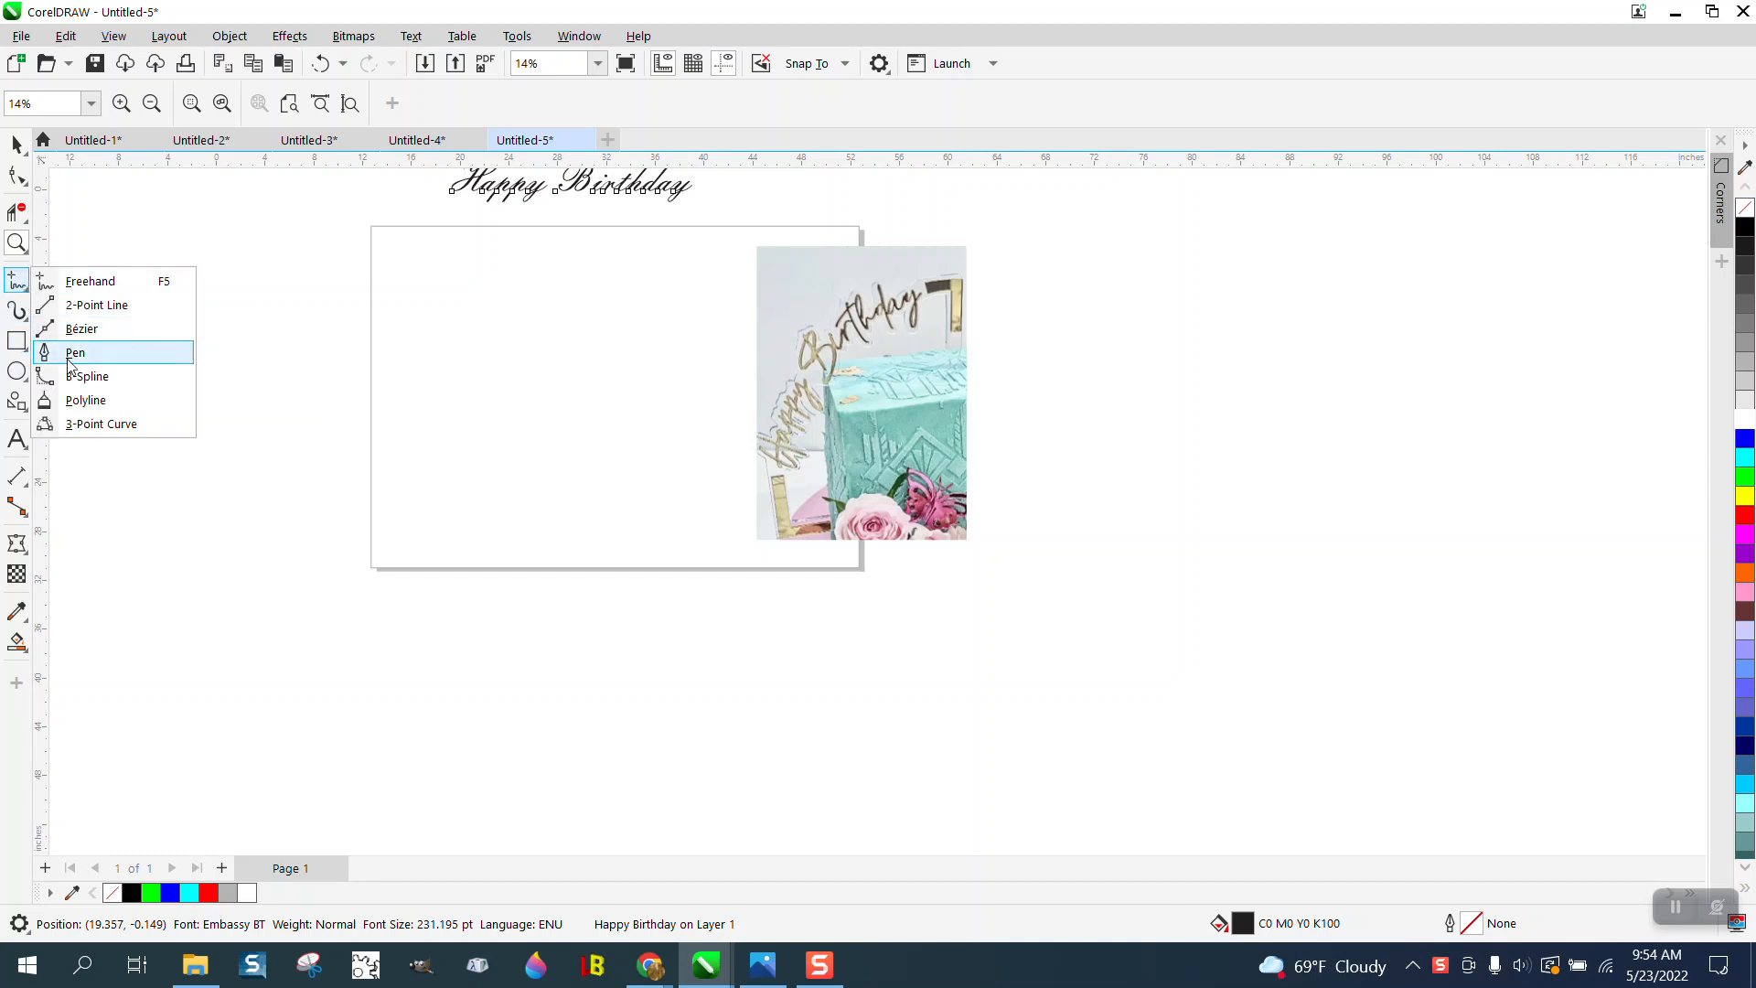
left_click(88, 421)
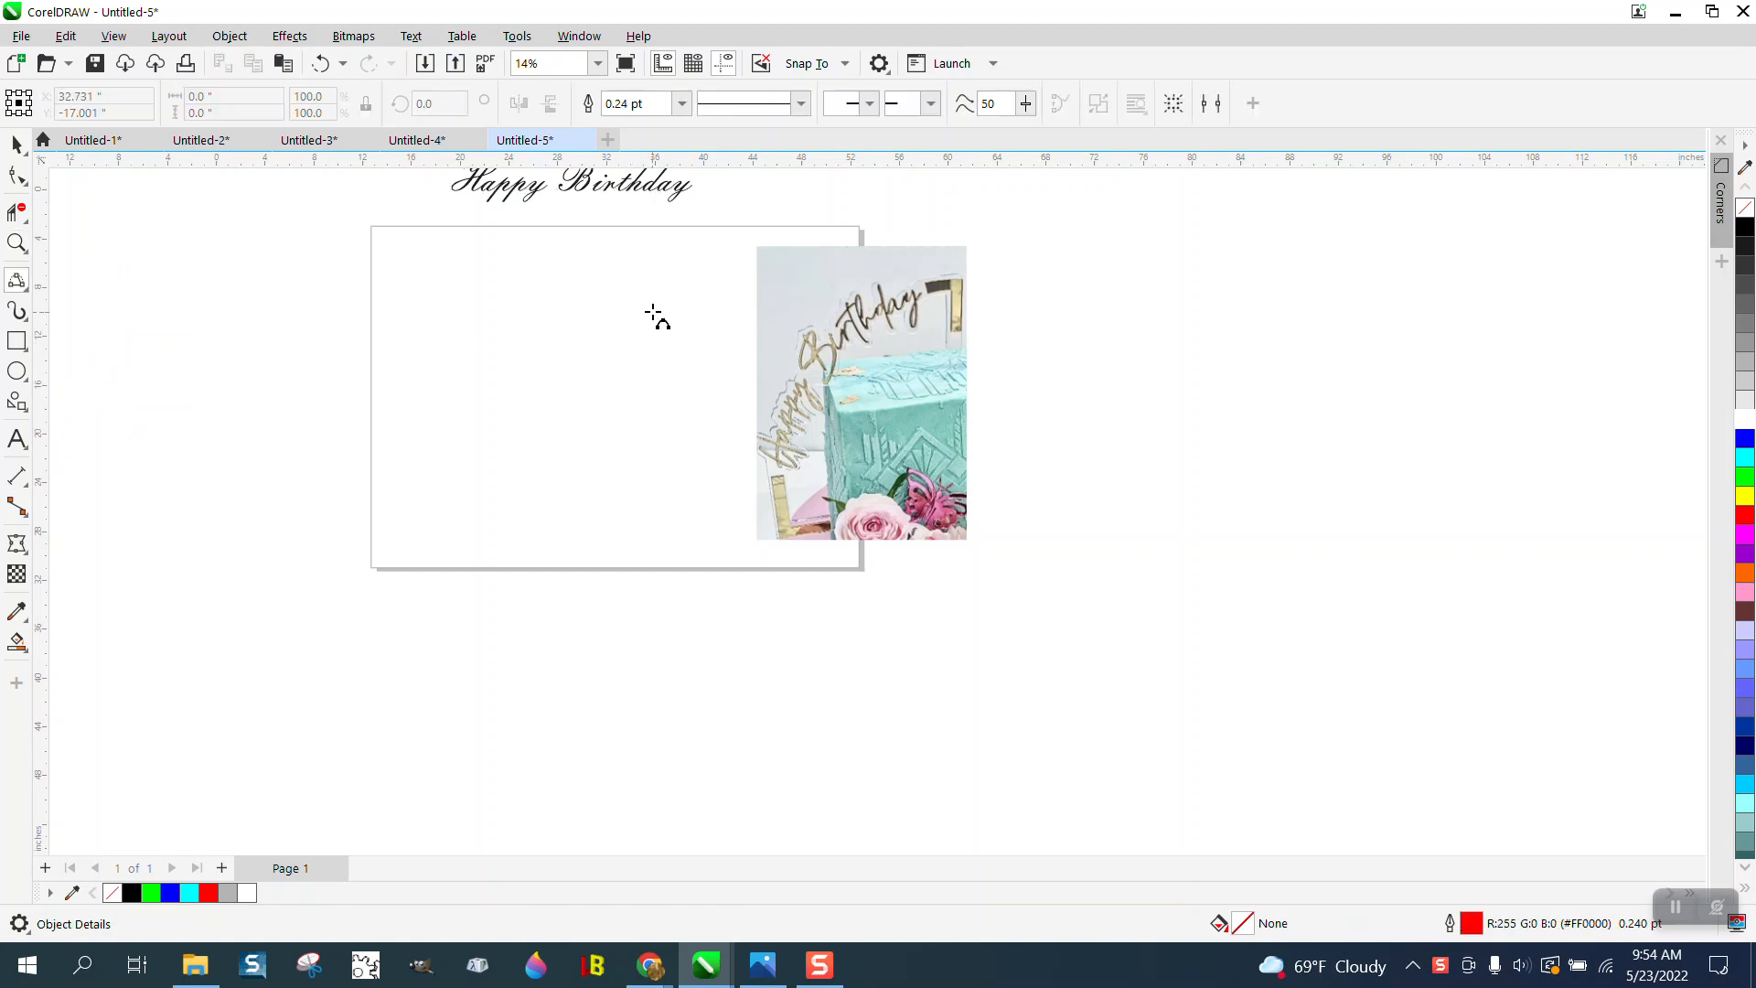
left_click_drag(653, 309, 494, 448)
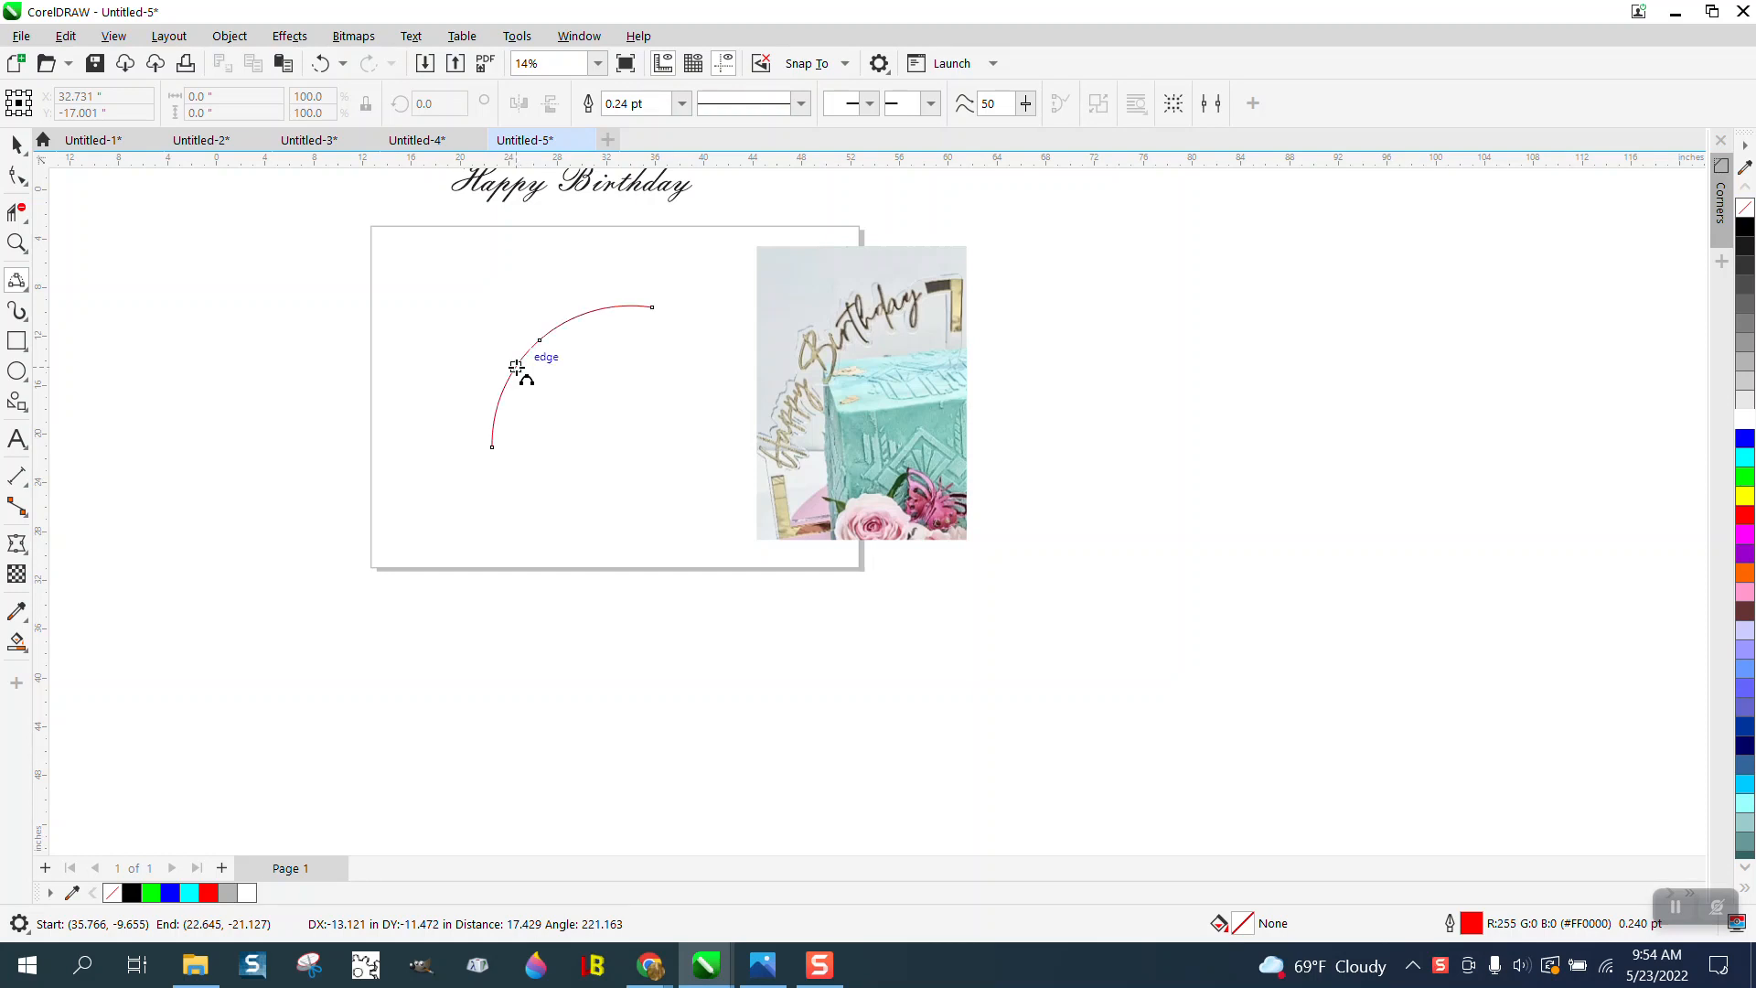
left_click(510, 365)
left_click(17, 145)
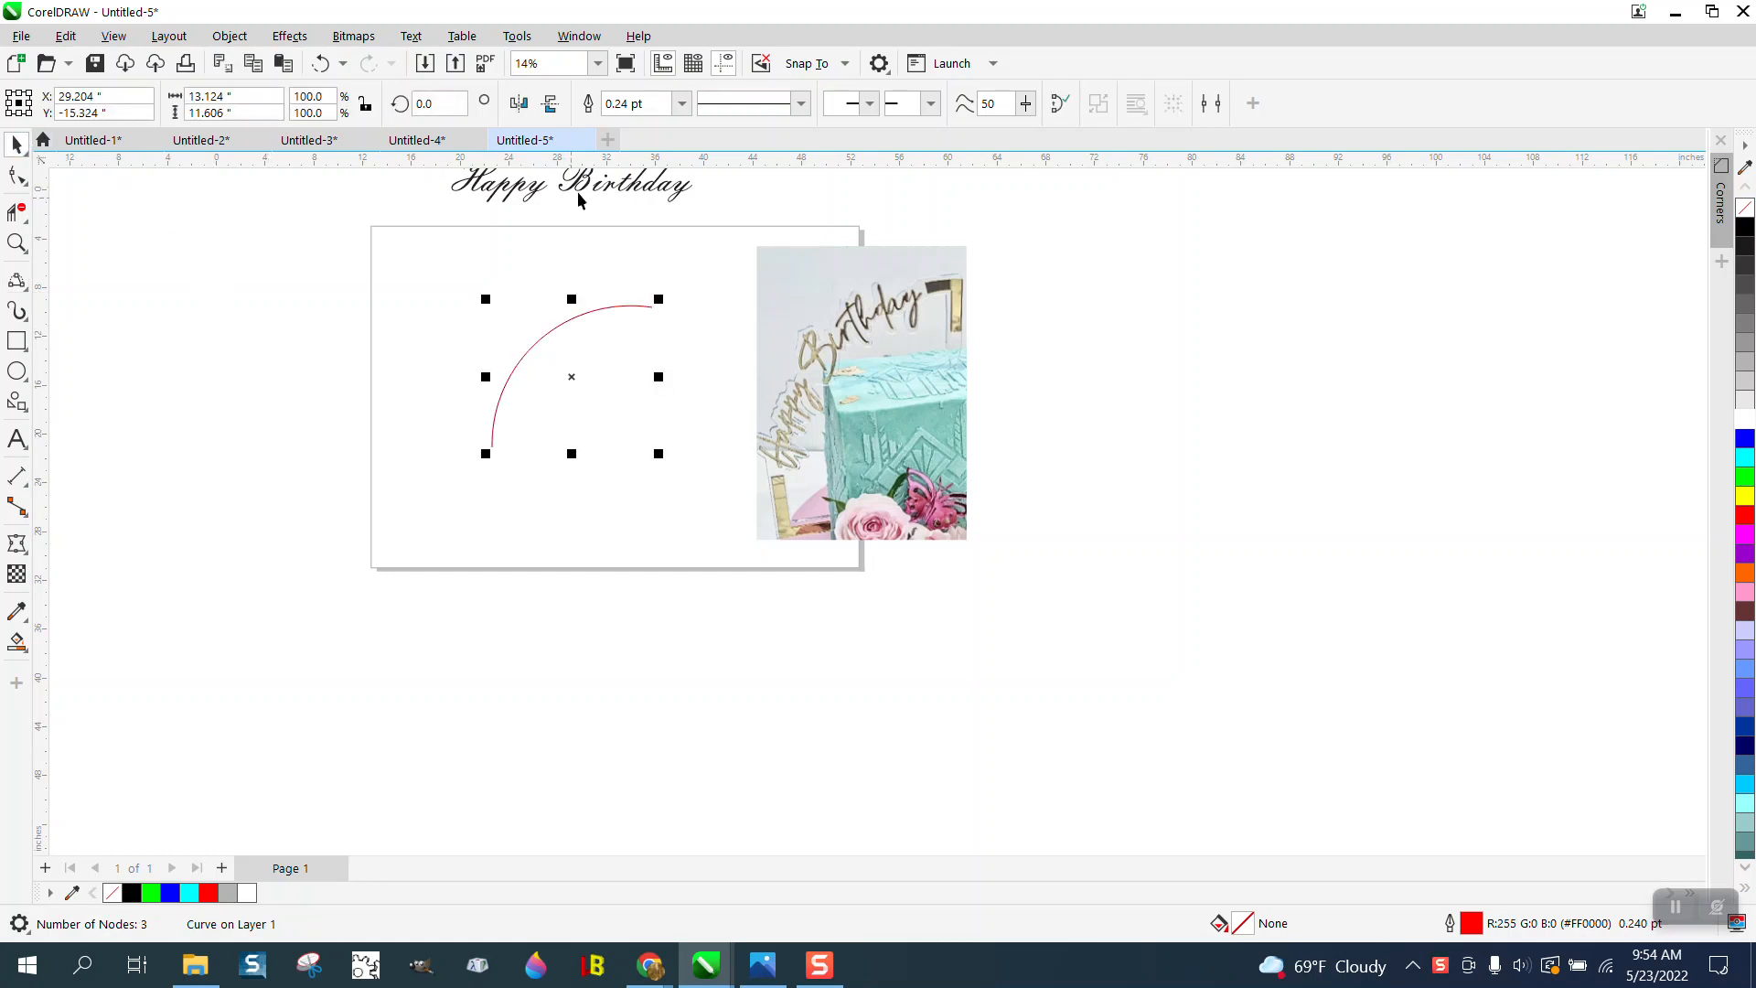
left_click_drag(584, 196, 515, 294)
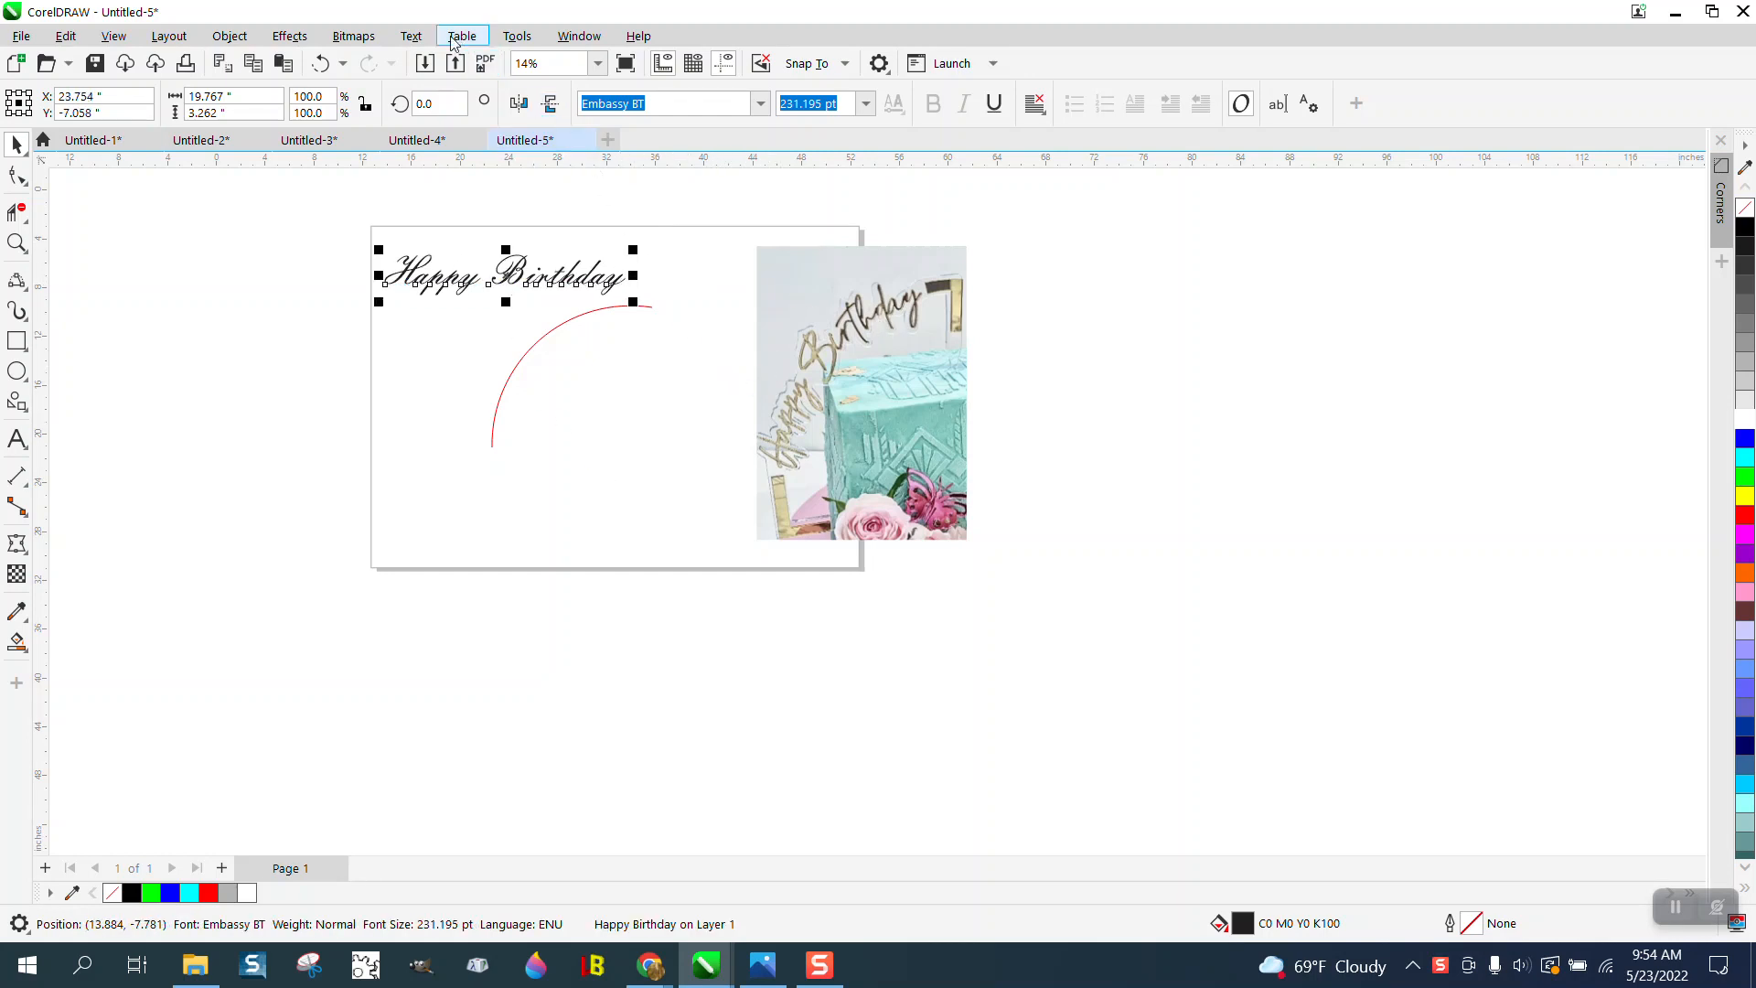
- Try to fit the Happy Birthday text to the arc from its upper end and undo the fitting
left_click(412, 36)
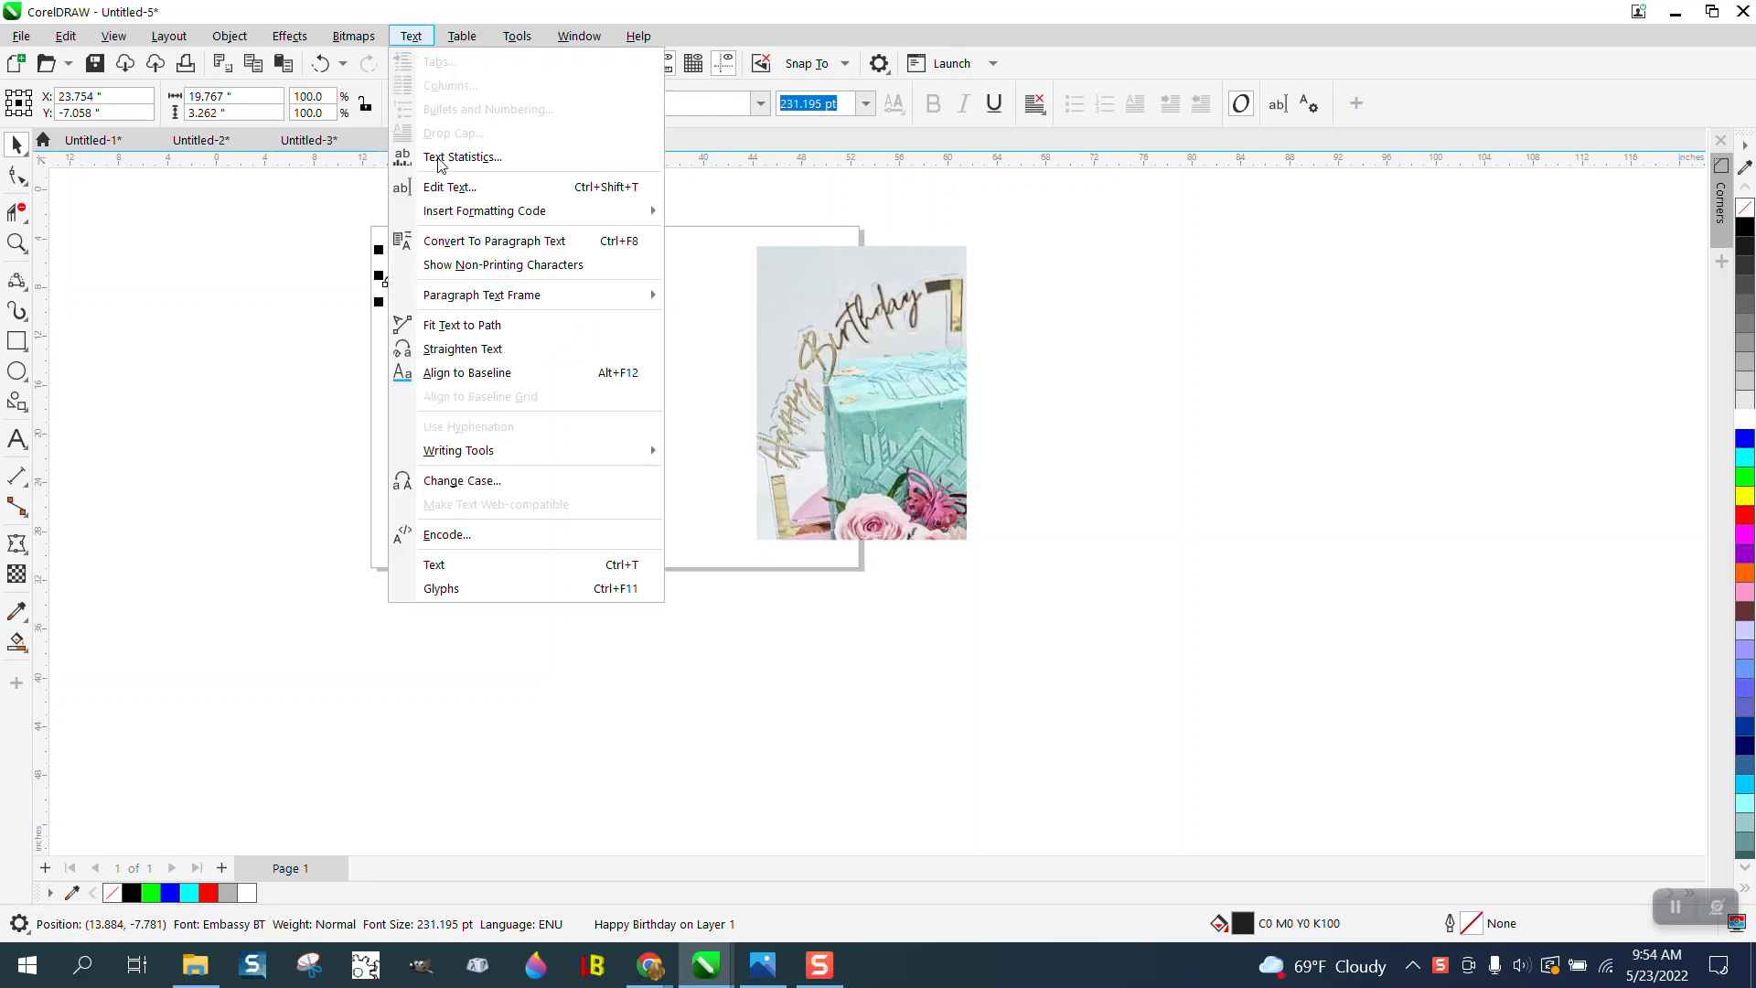
left_click(467, 326)
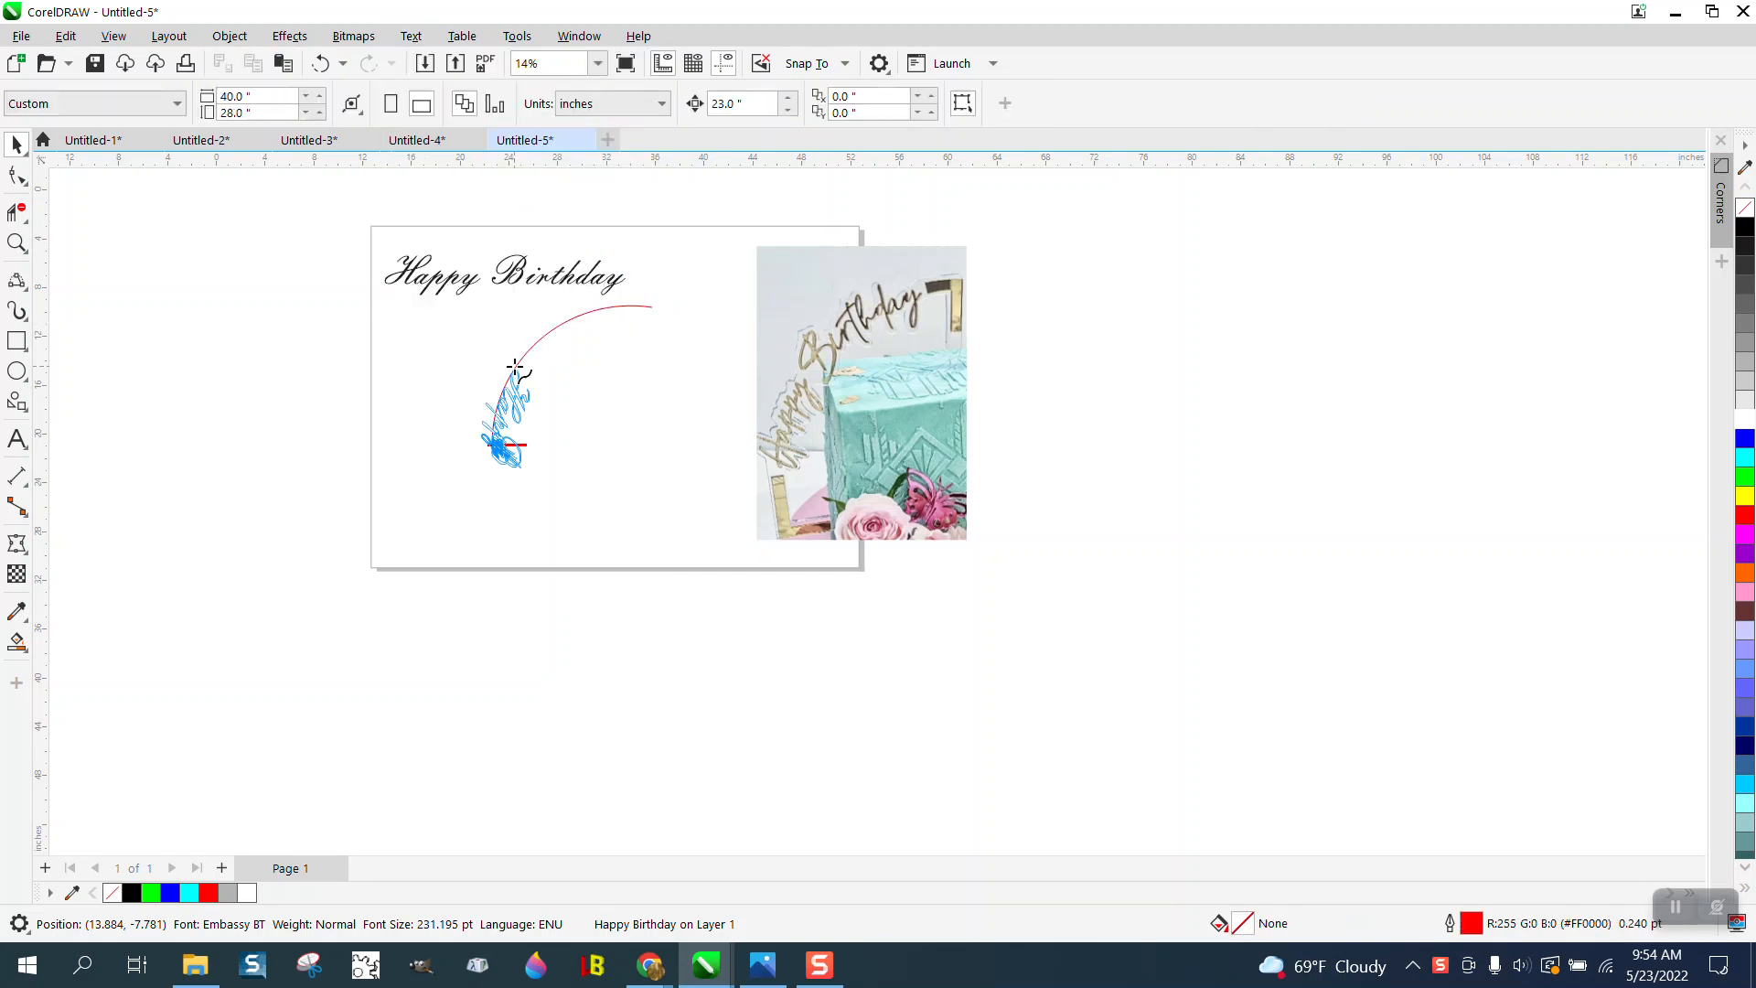
left_click(630, 316)
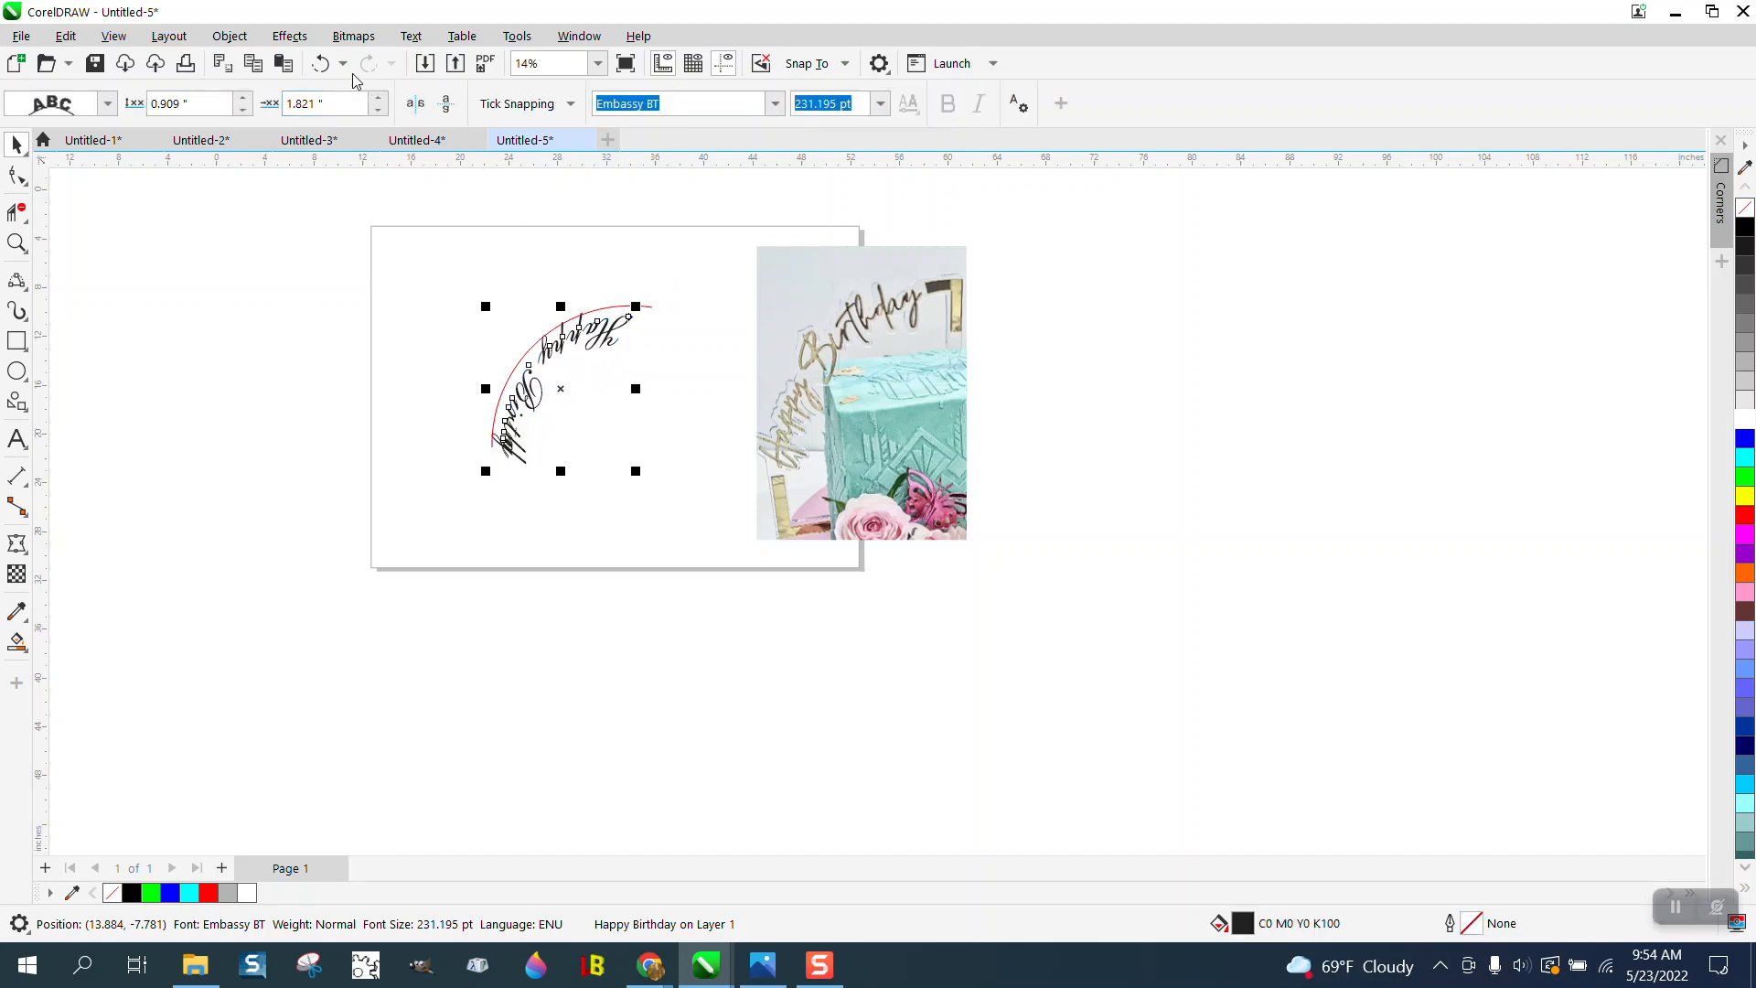
left_click(318, 63)
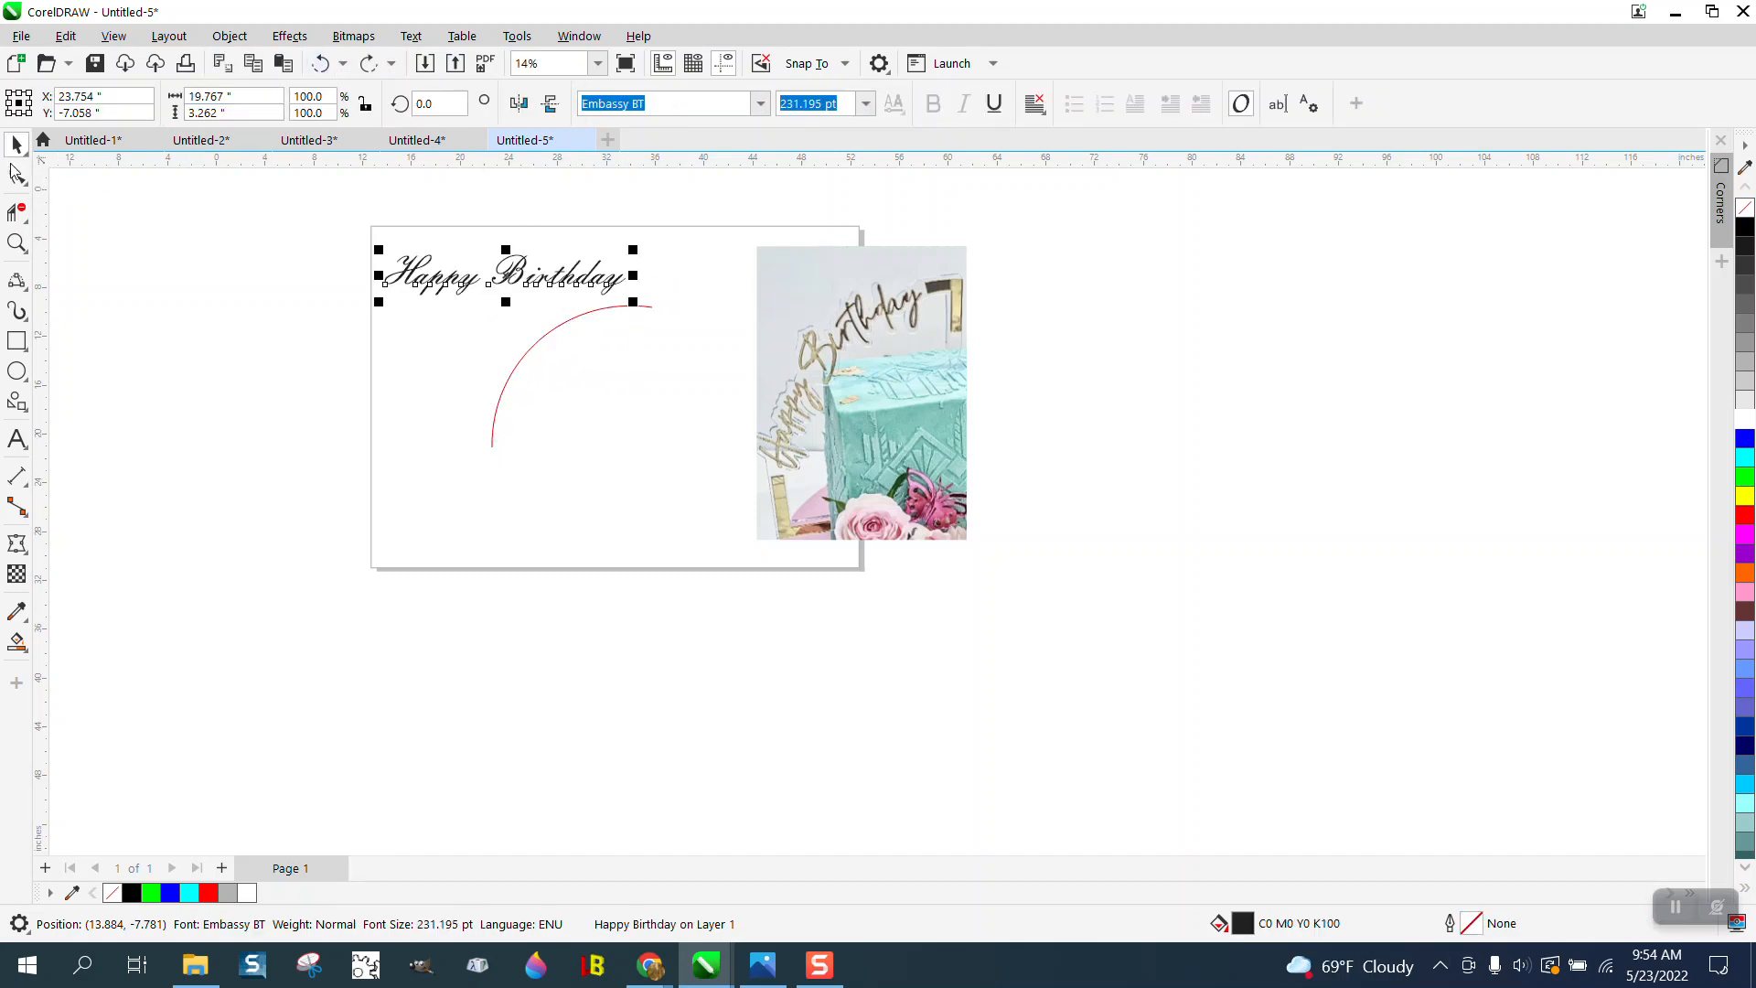
- Reverse the direction of the arc by selecting all its nodes and reversing the subpath
key("F10")
left_click(596, 311)
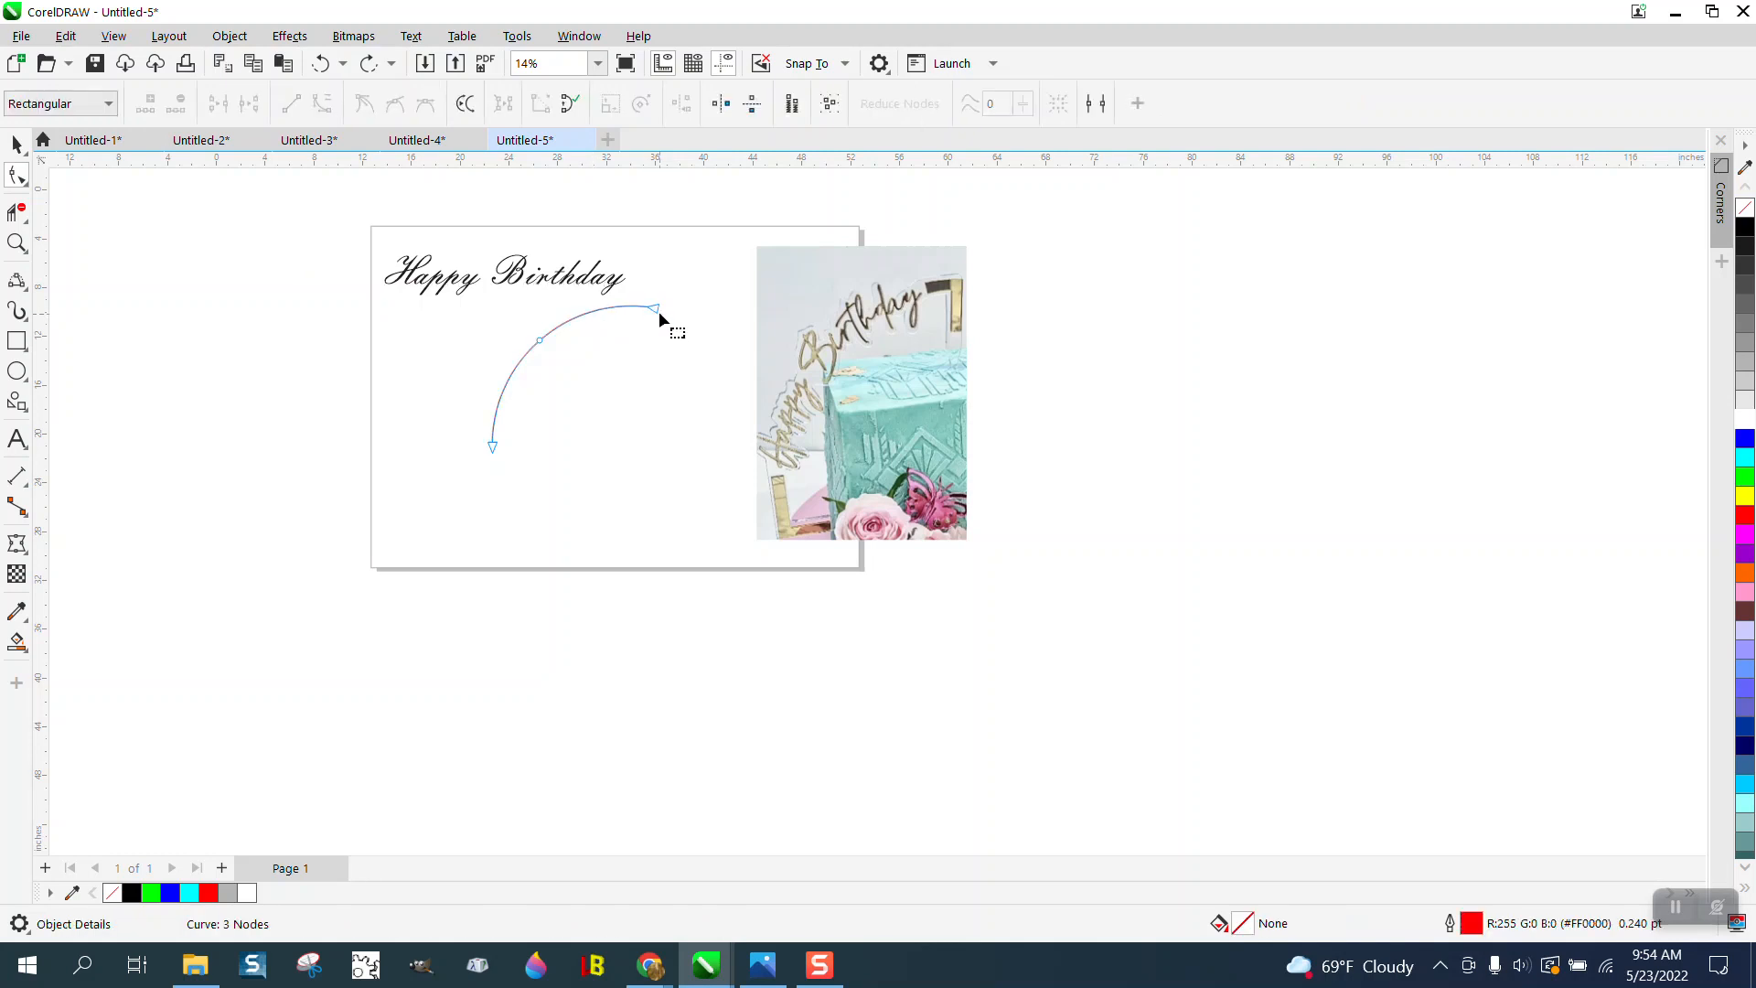
left_click_drag(516, 483, 488, 491)
right_click(495, 450)
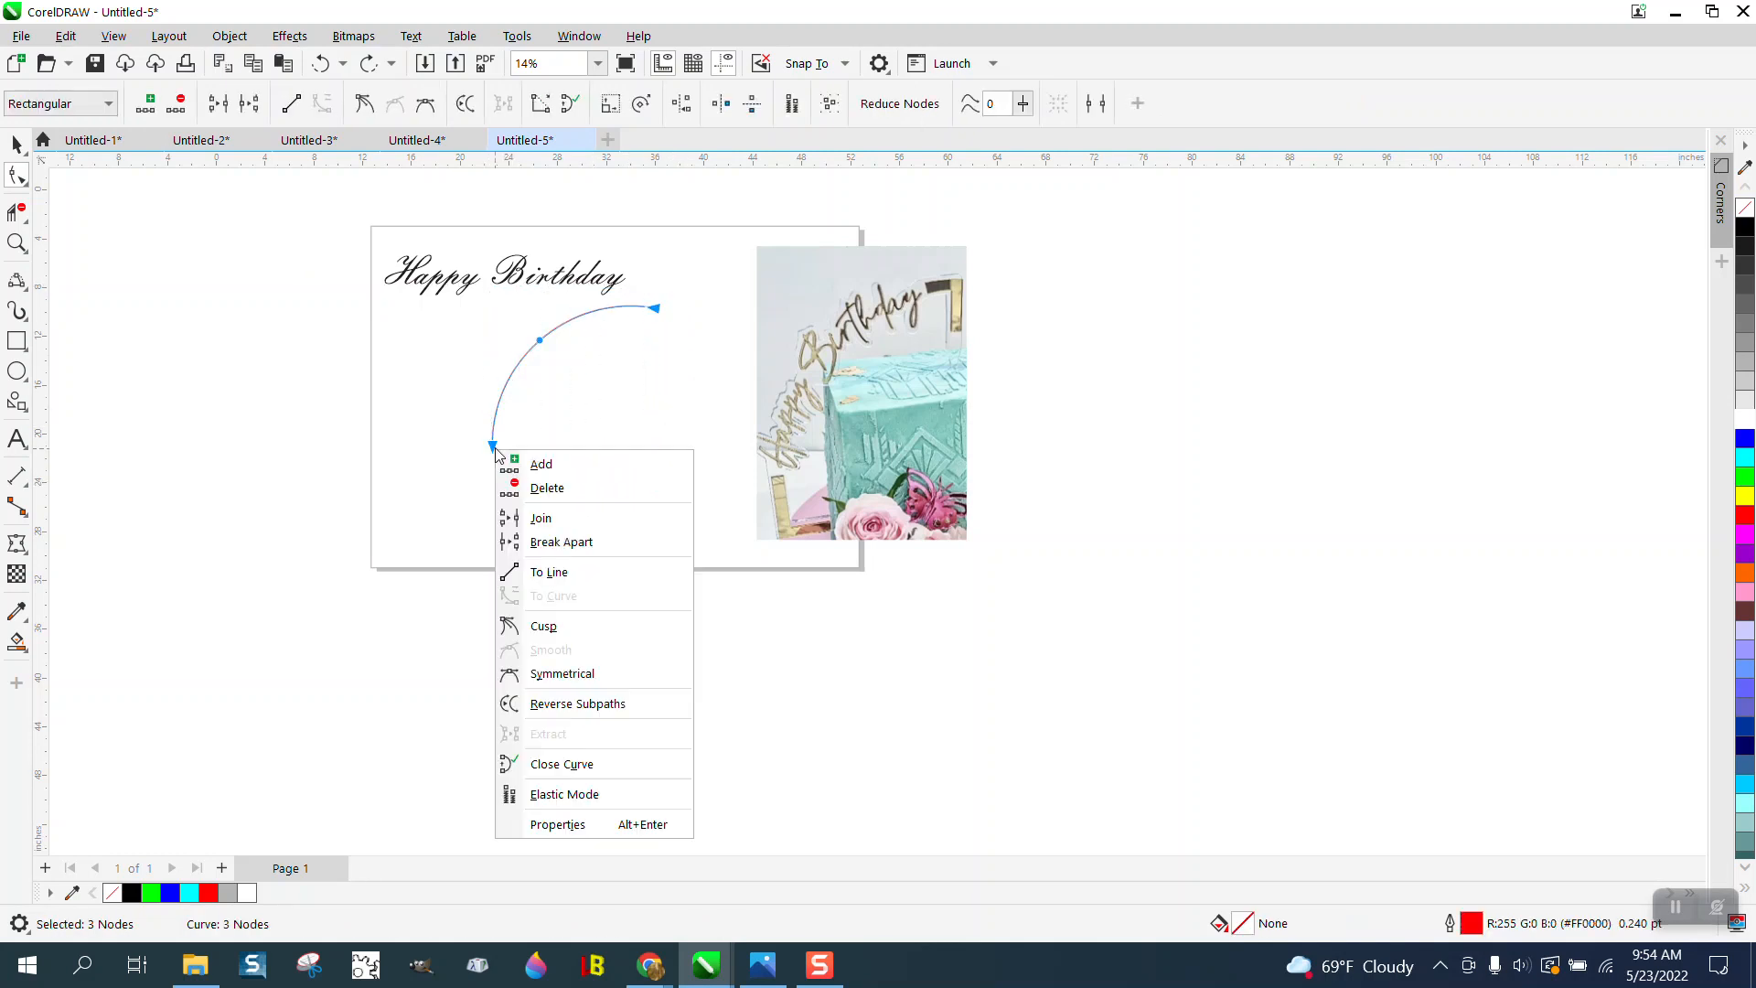
left_click(580, 704)
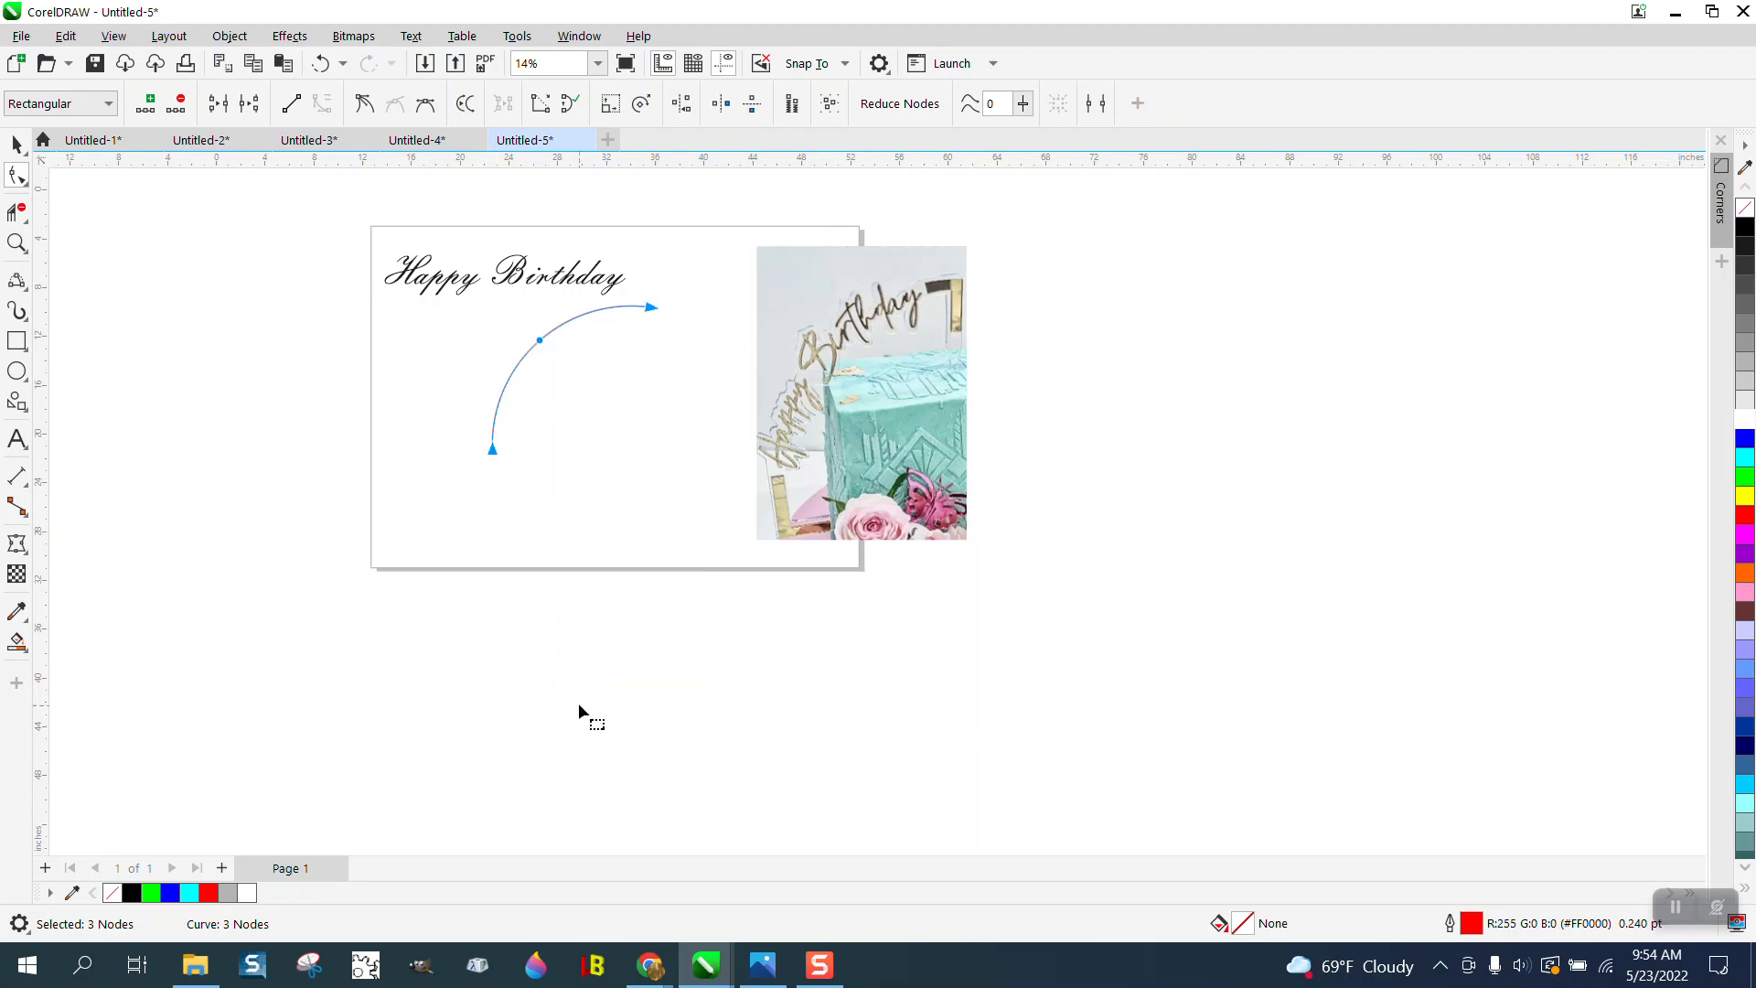
left_click(16, 144)
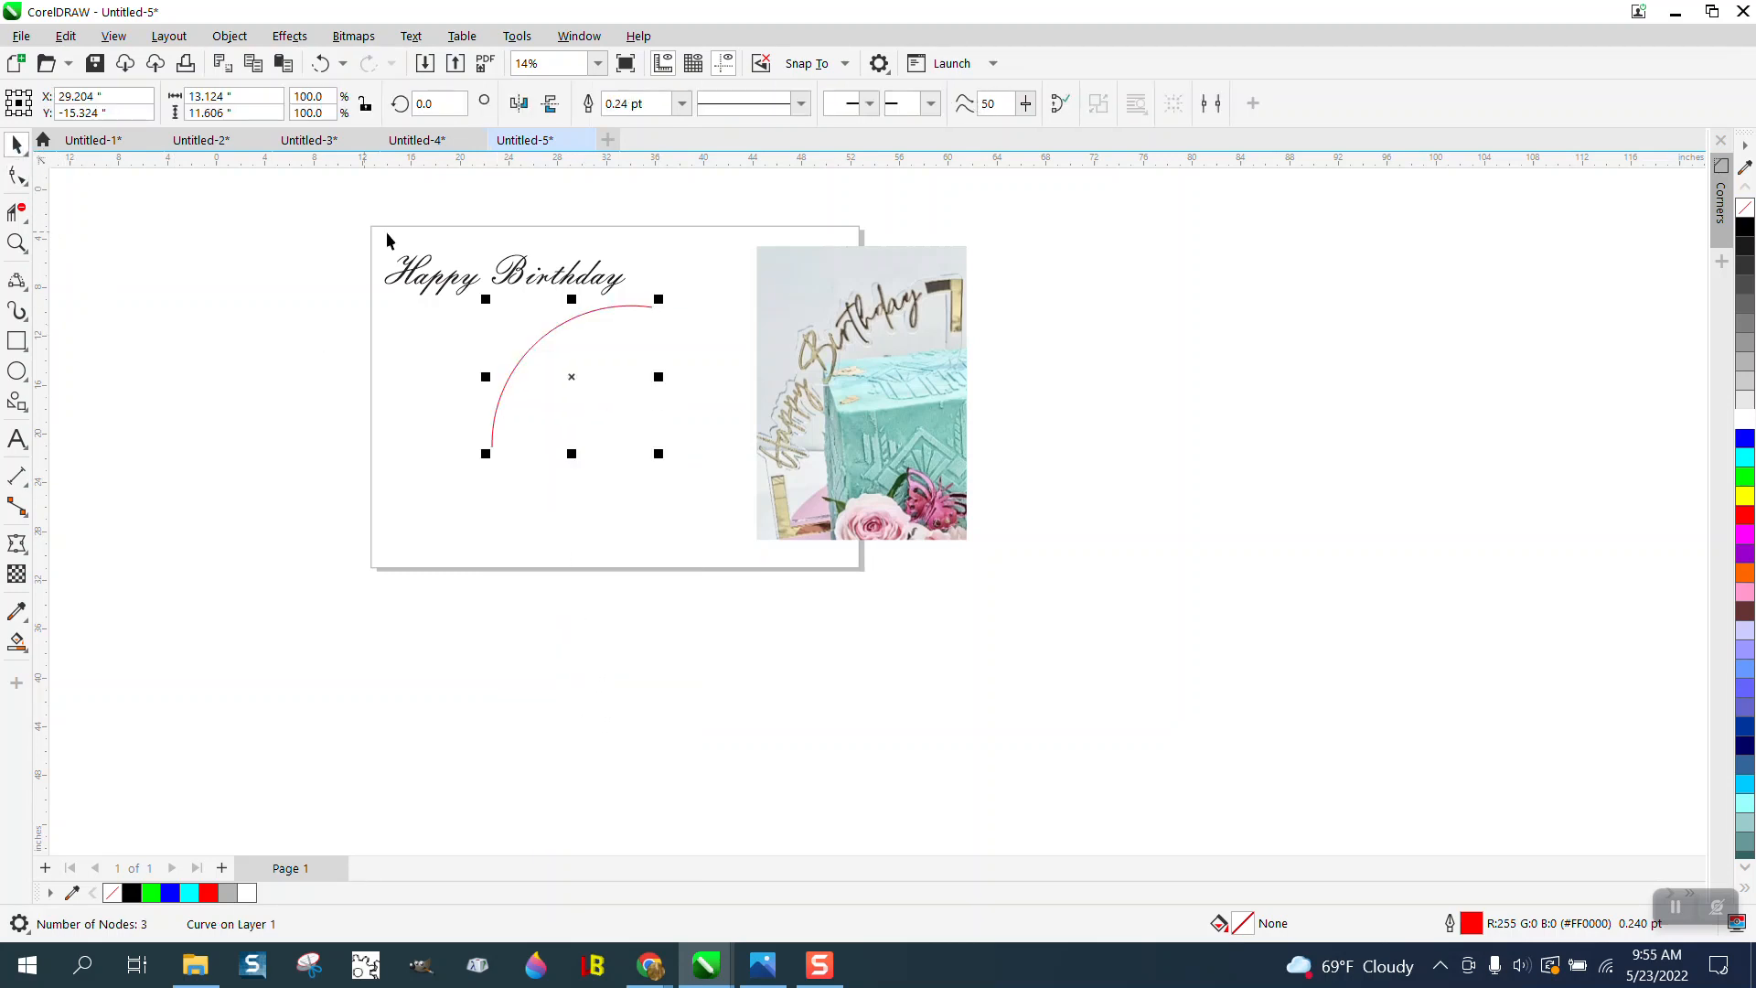
- Fit the Happy Birthday text to the outside of the arc, with a 0.0 in distance from the path
left_click(495, 272)
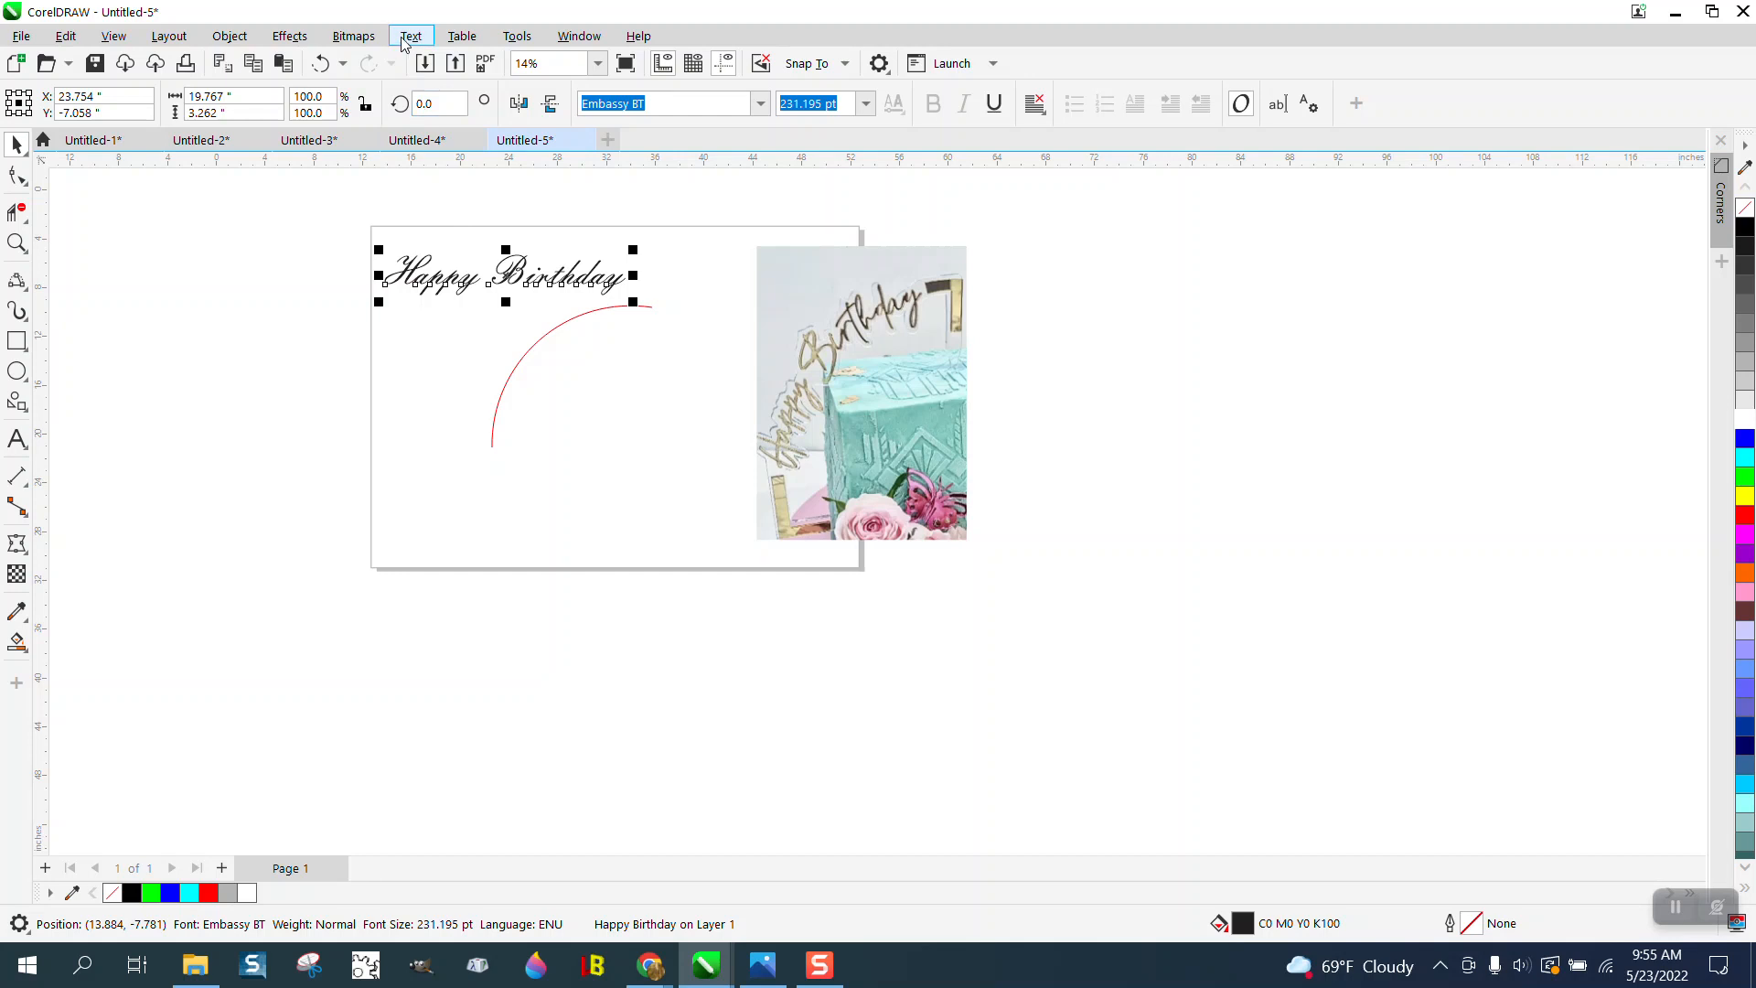
left_click(410, 36)
left_click(478, 325)
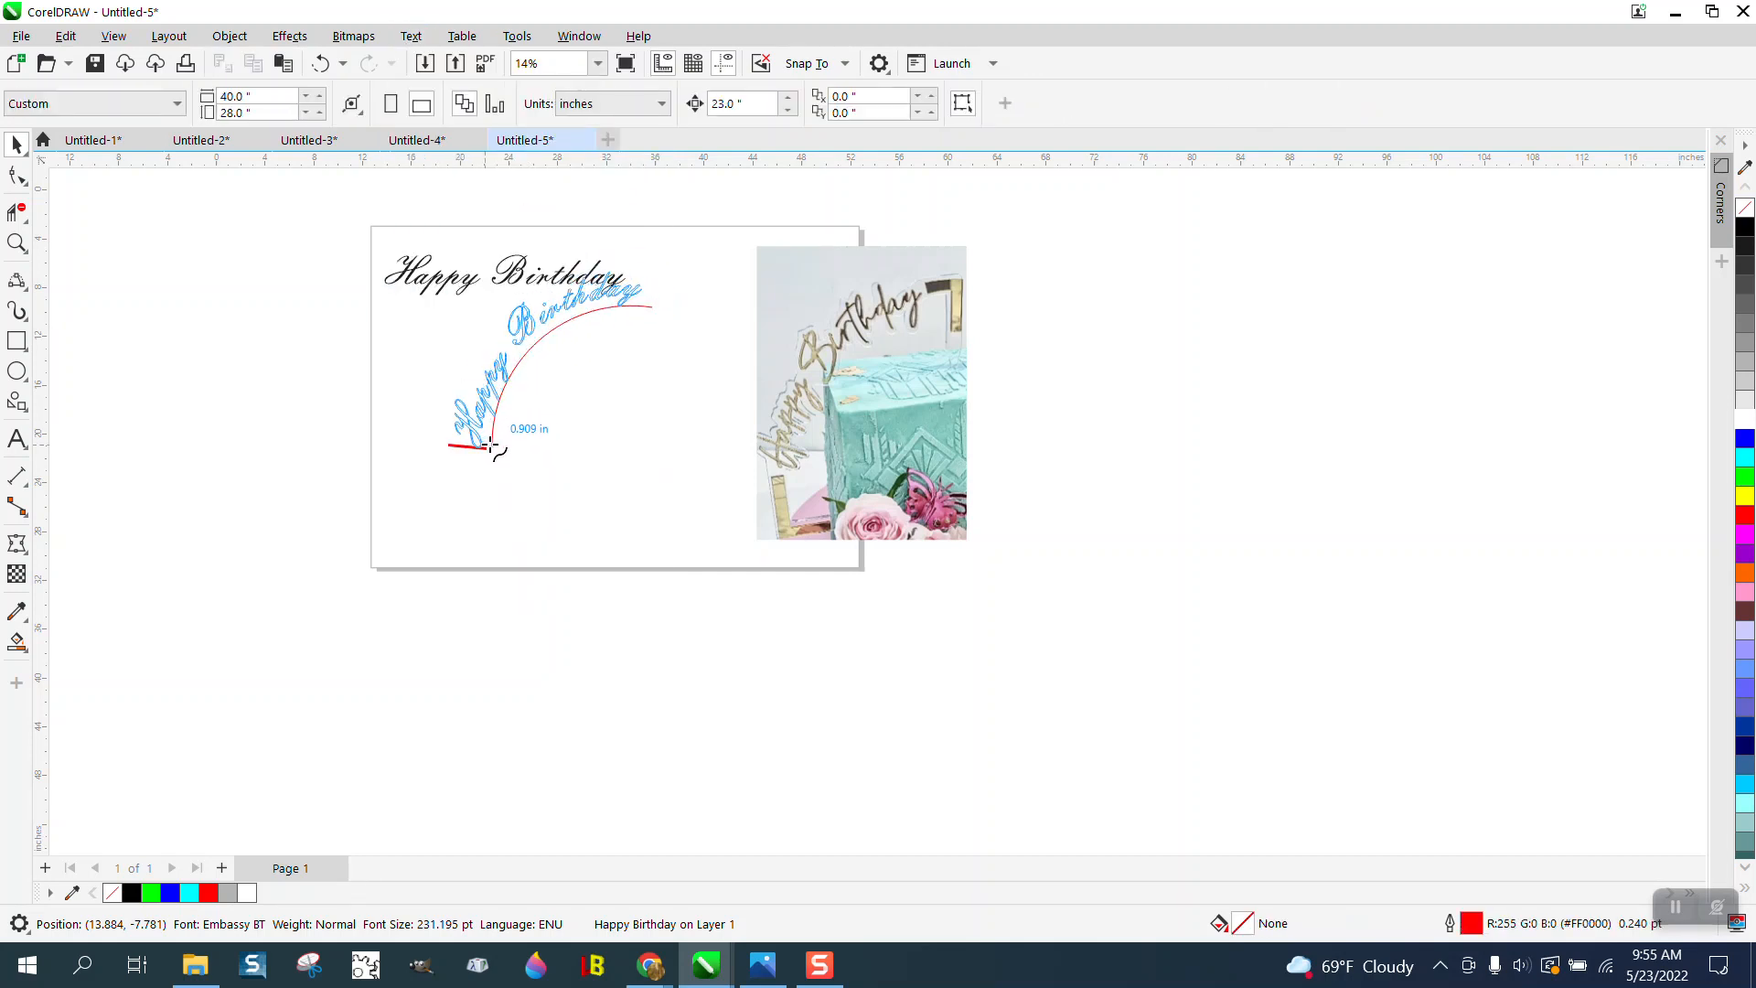
left_click(492, 444)
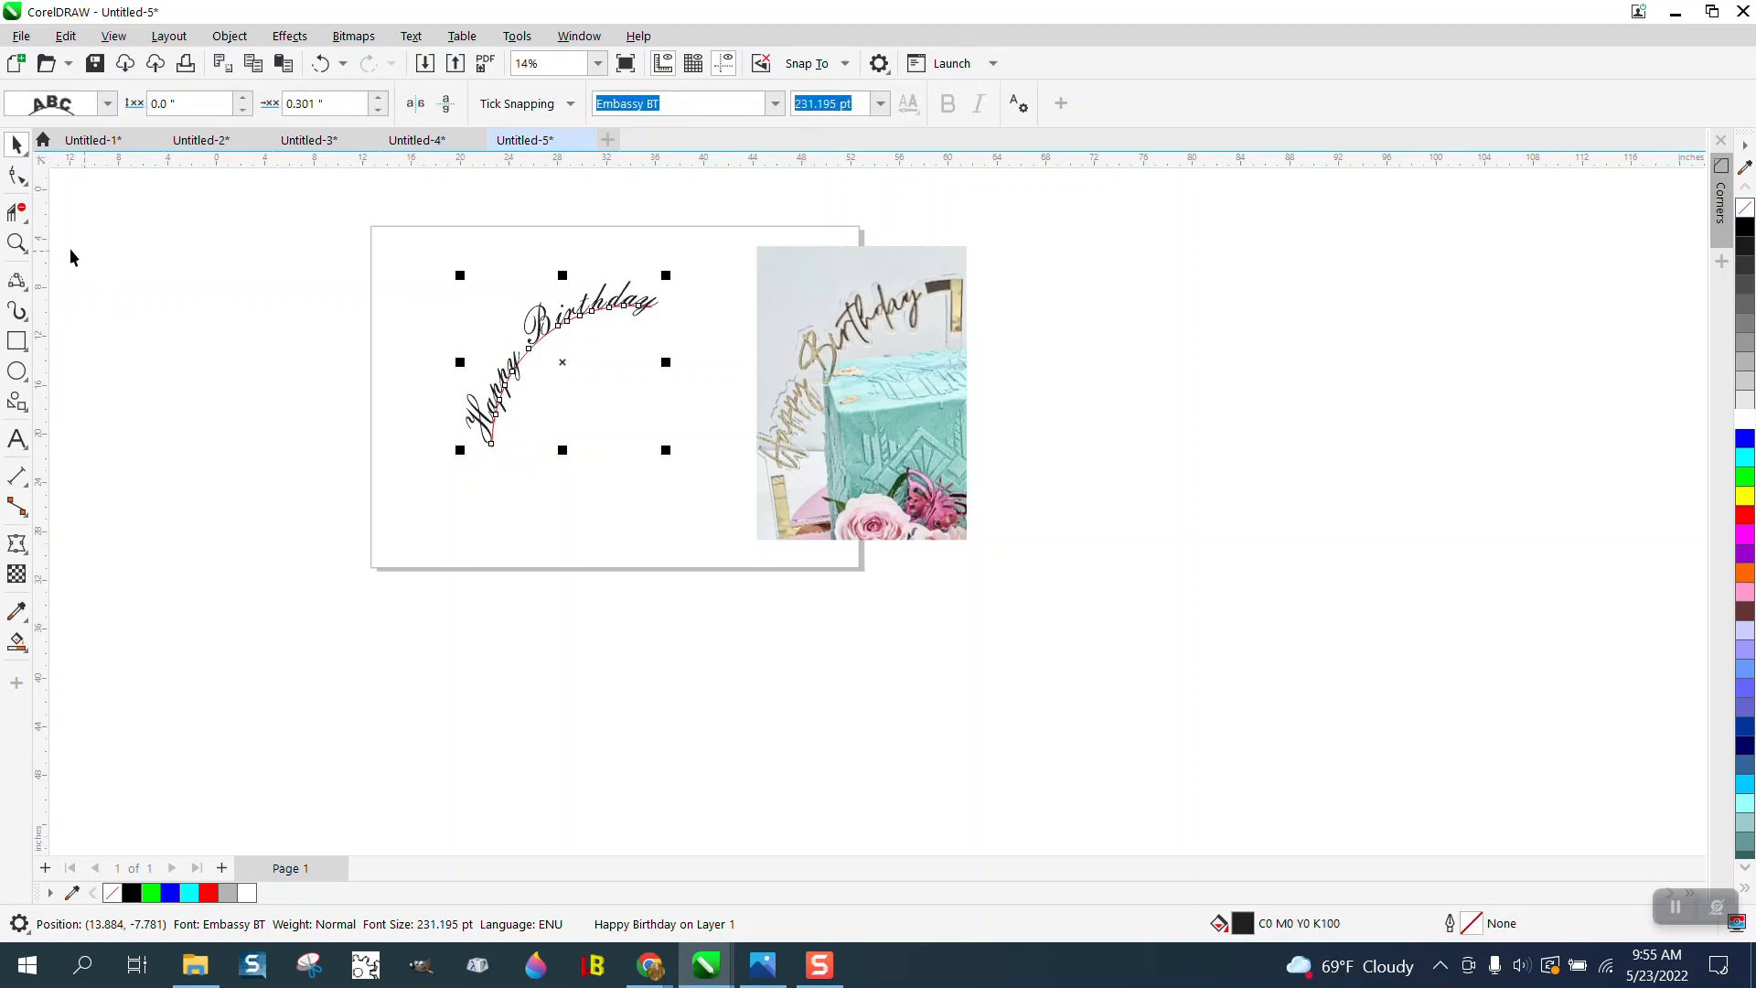
- Select the curved Happy Birthday text together with its arc and break the text apart from the path
left_click(16, 242)
left_click_drag(427, 258, 746, 442)
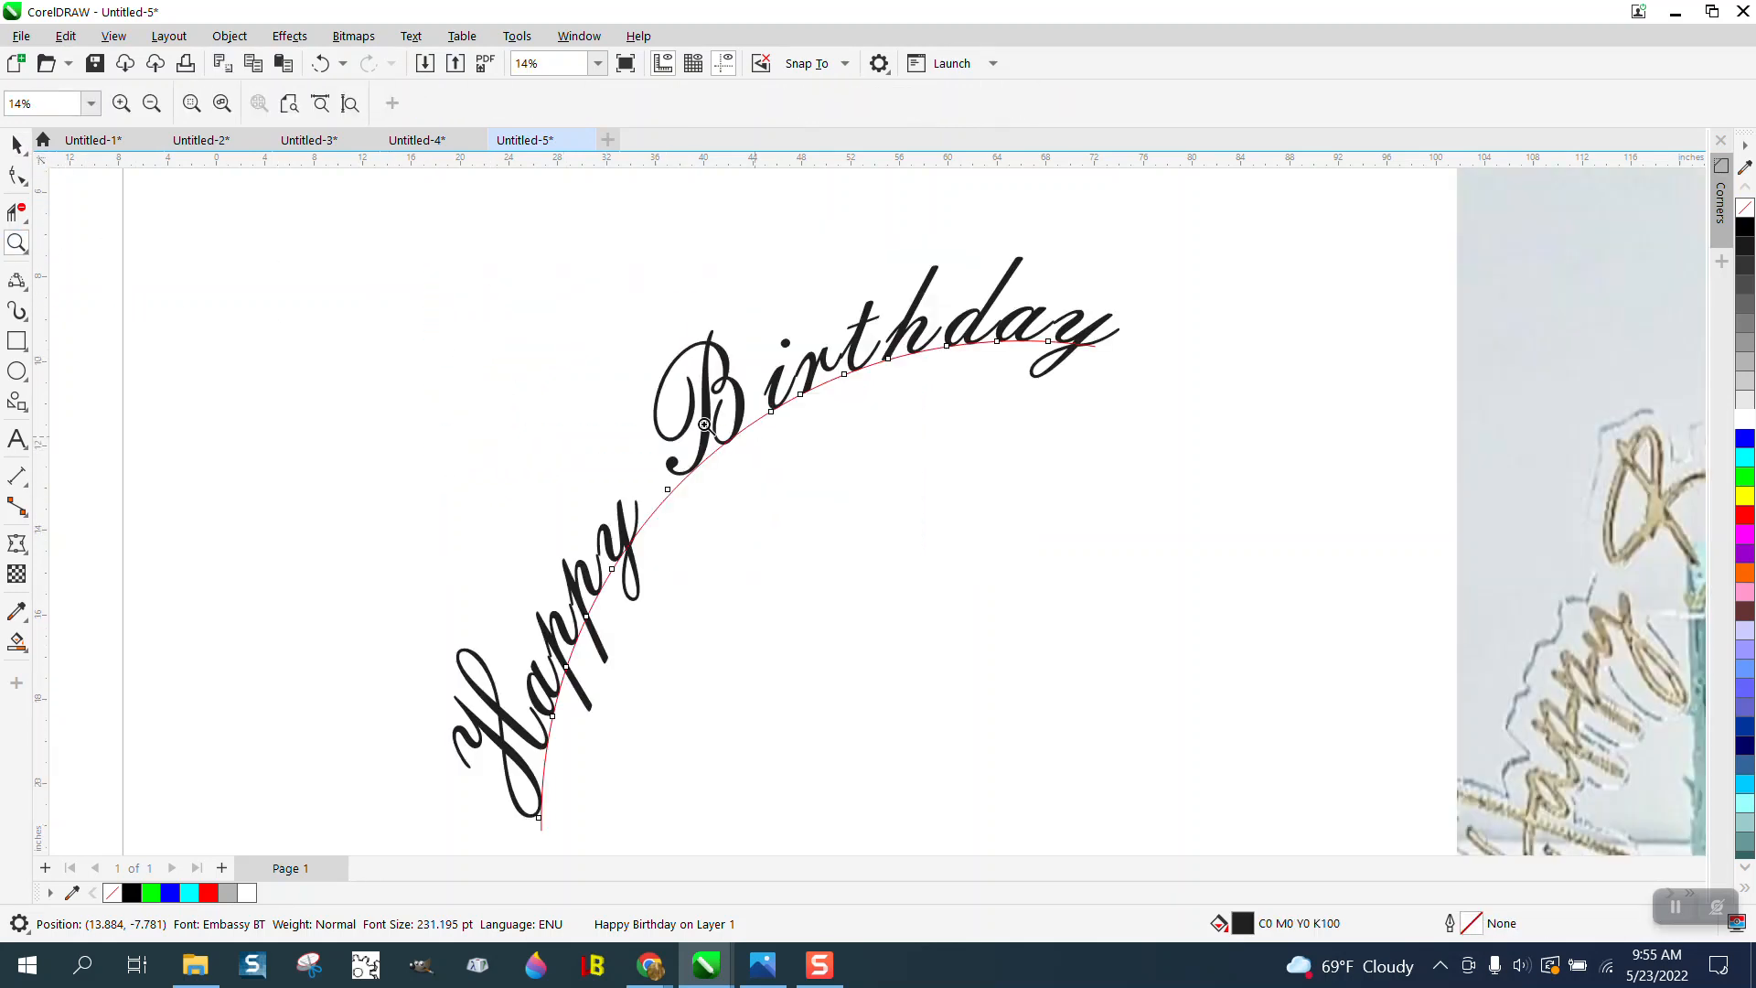
left_click(17, 144)
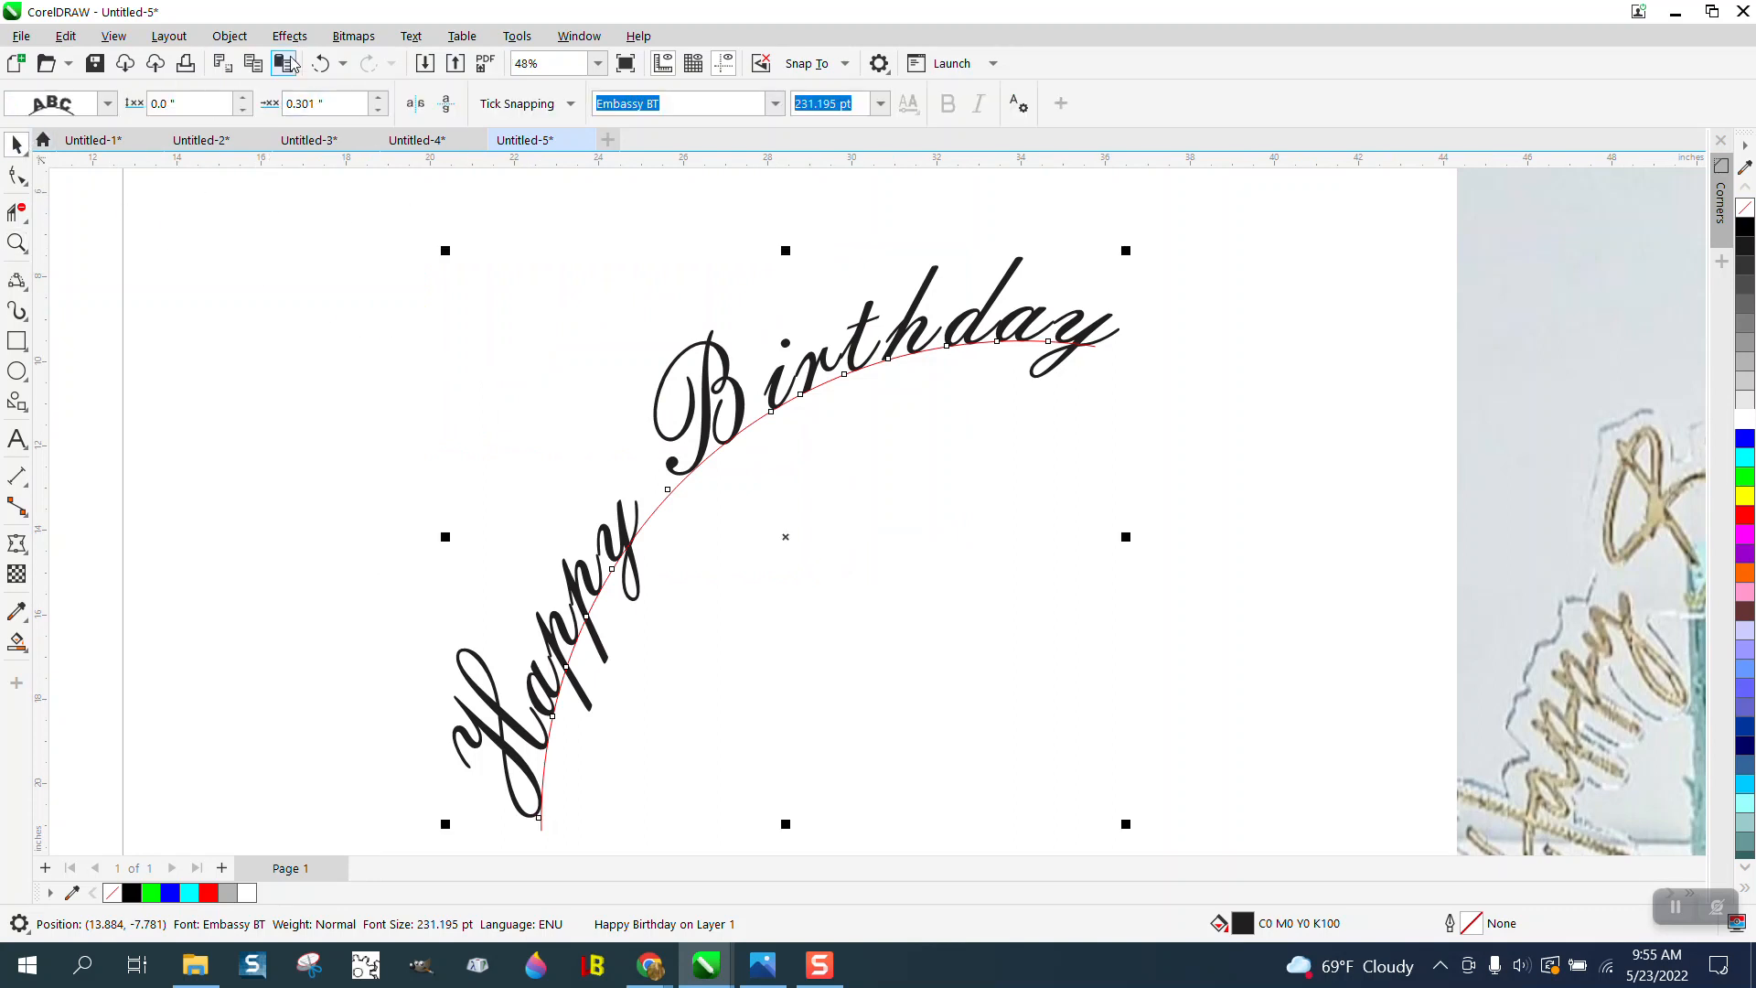
left_click(230, 36)
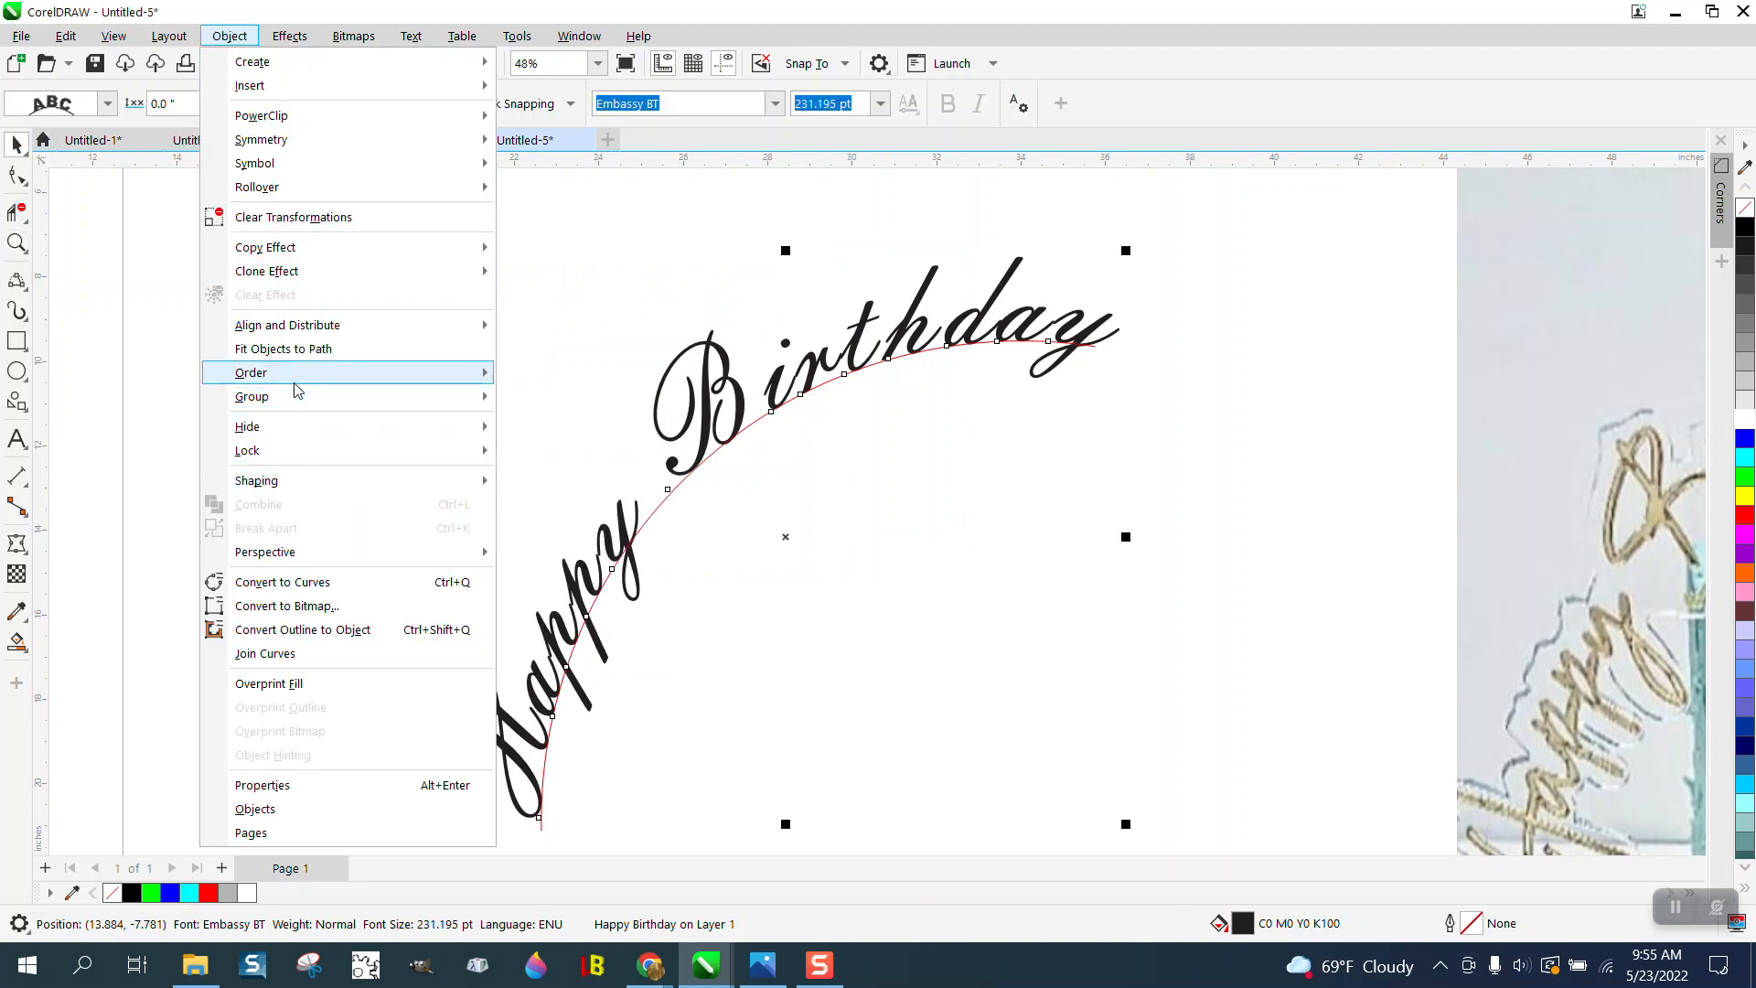
mouse_move(296, 384)
left_click(577, 284)
scroll(576, 284, "down", 2)
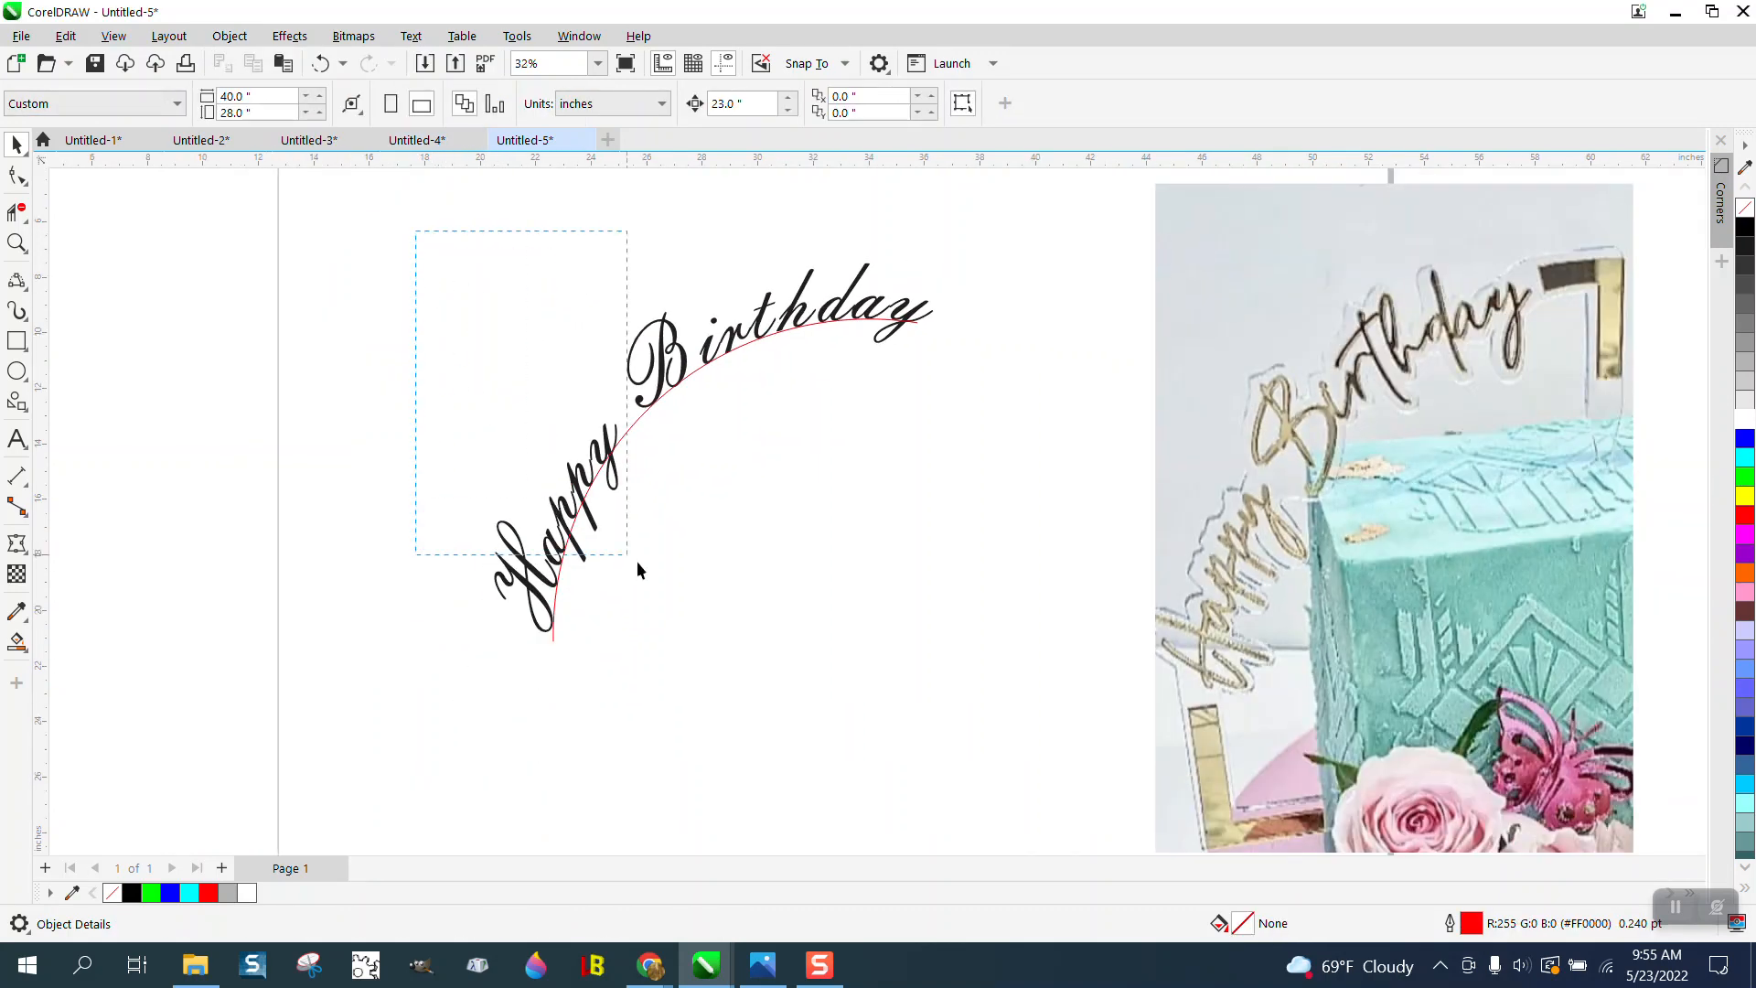
left_click_drag(1079, 721, 1080, 722)
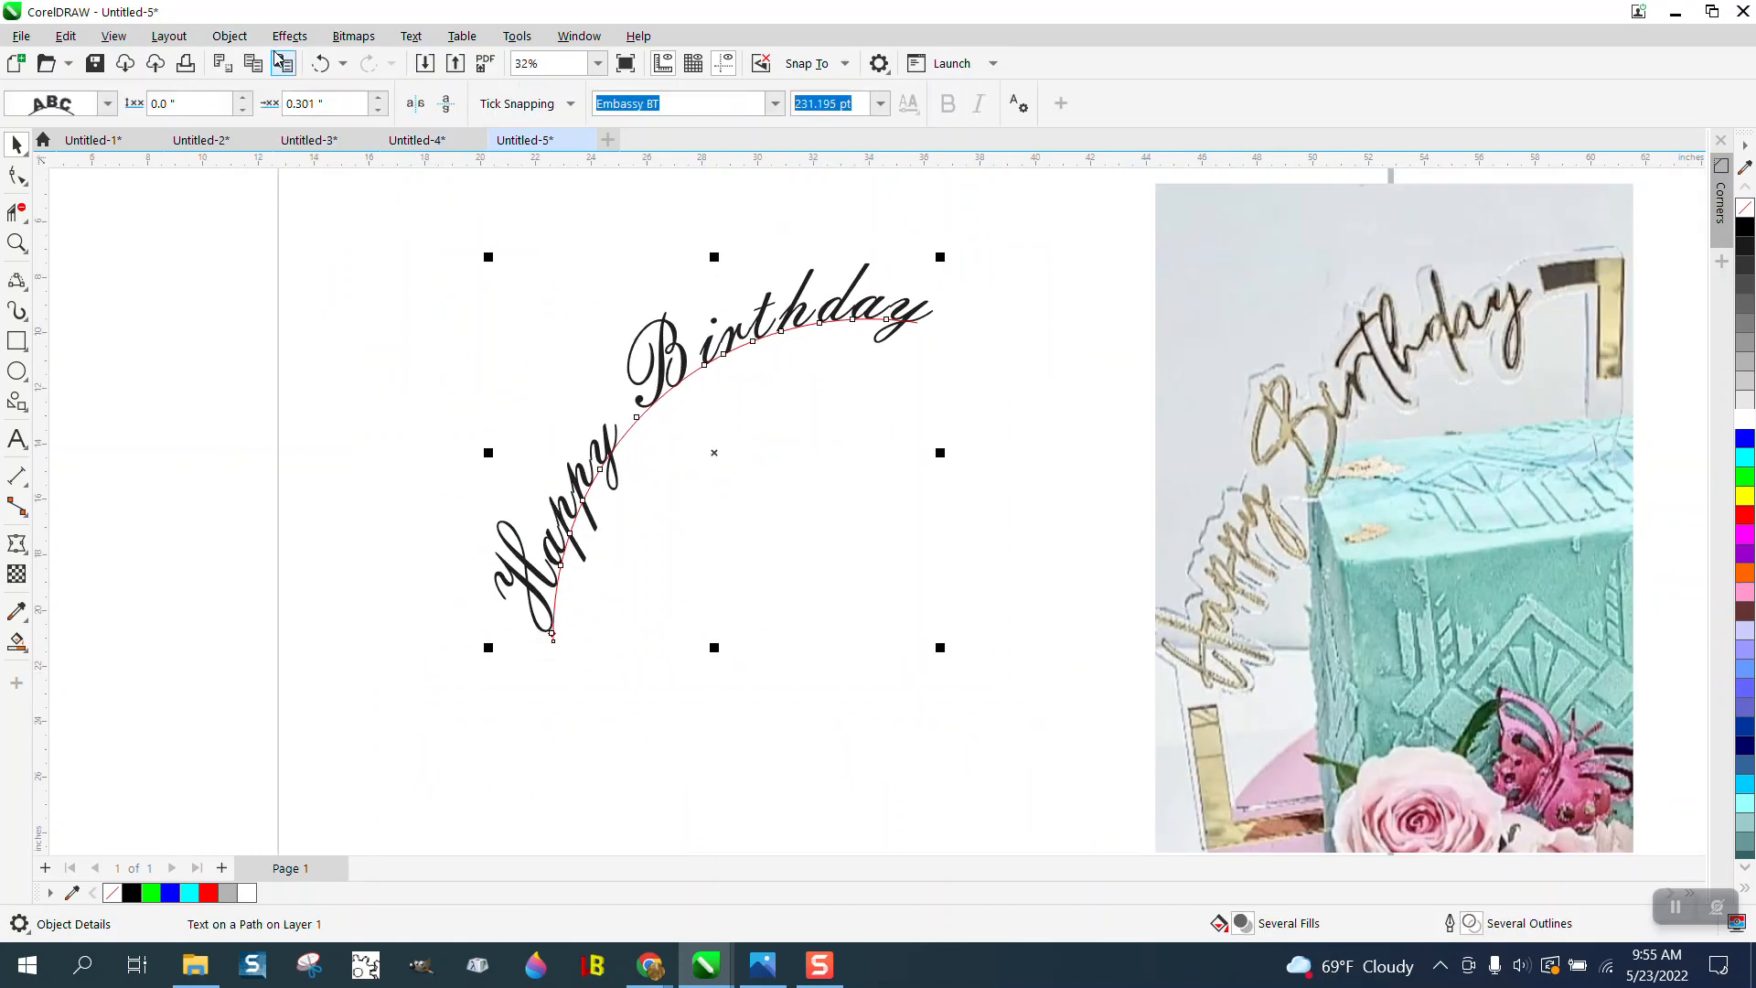
left_click(229, 36)
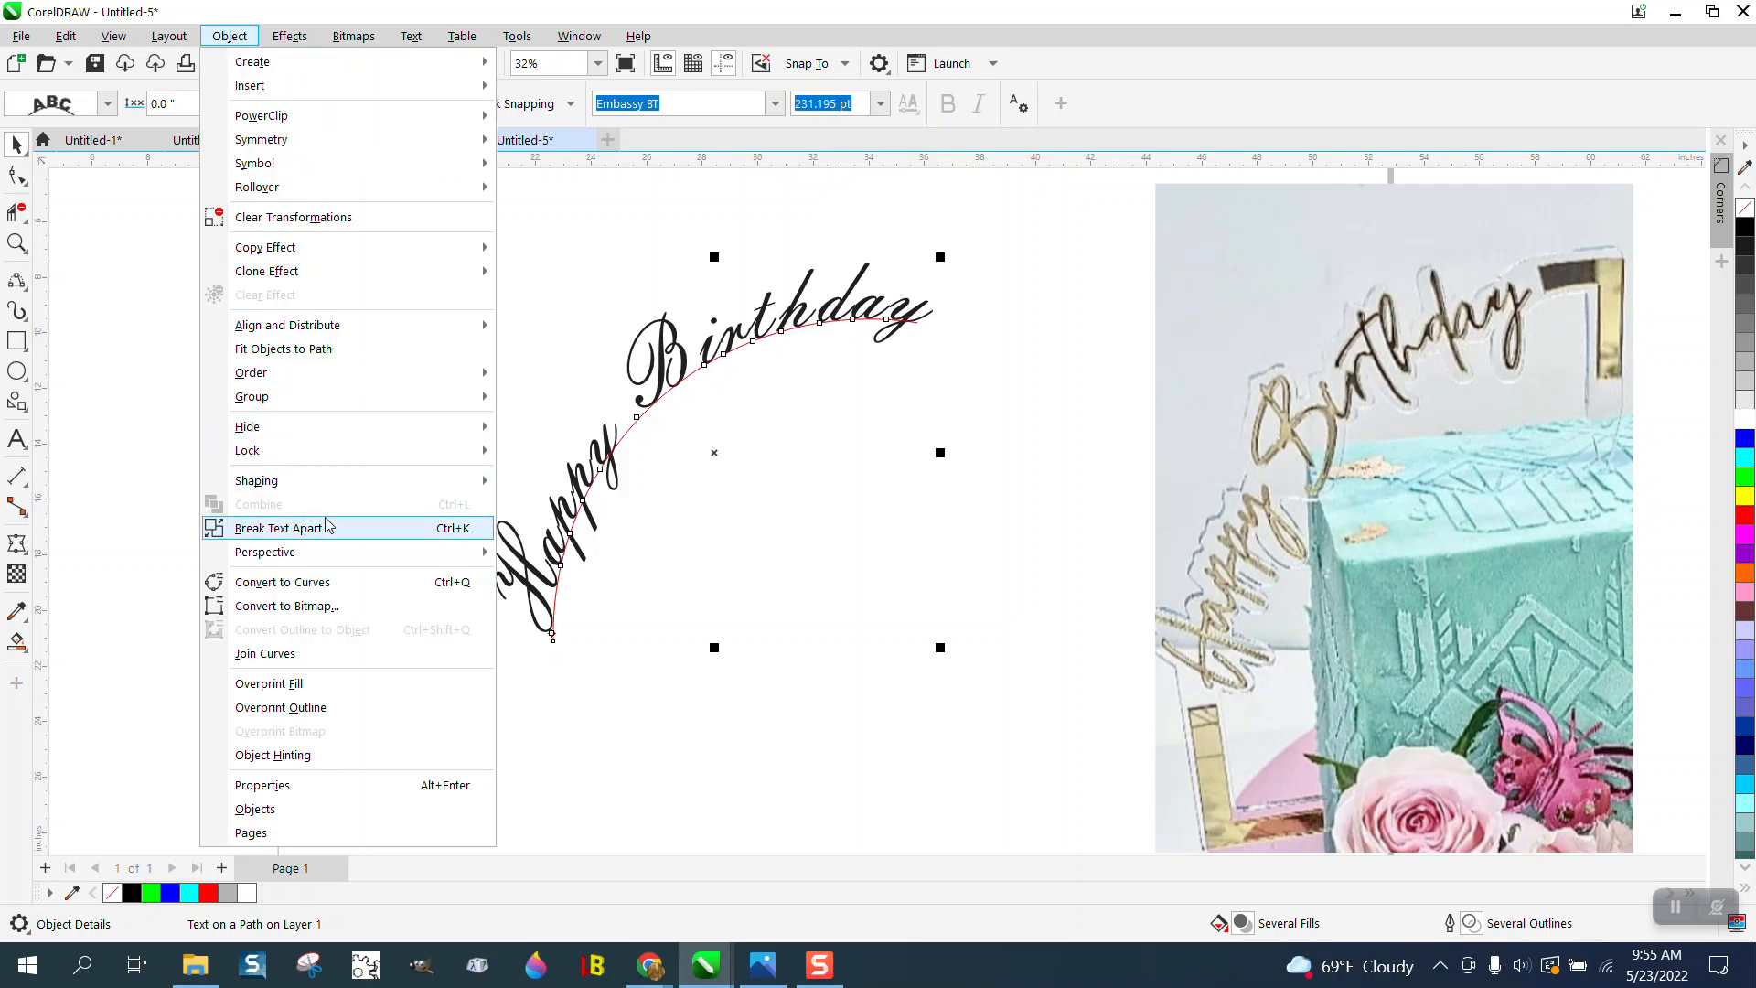
left_click(278, 528)
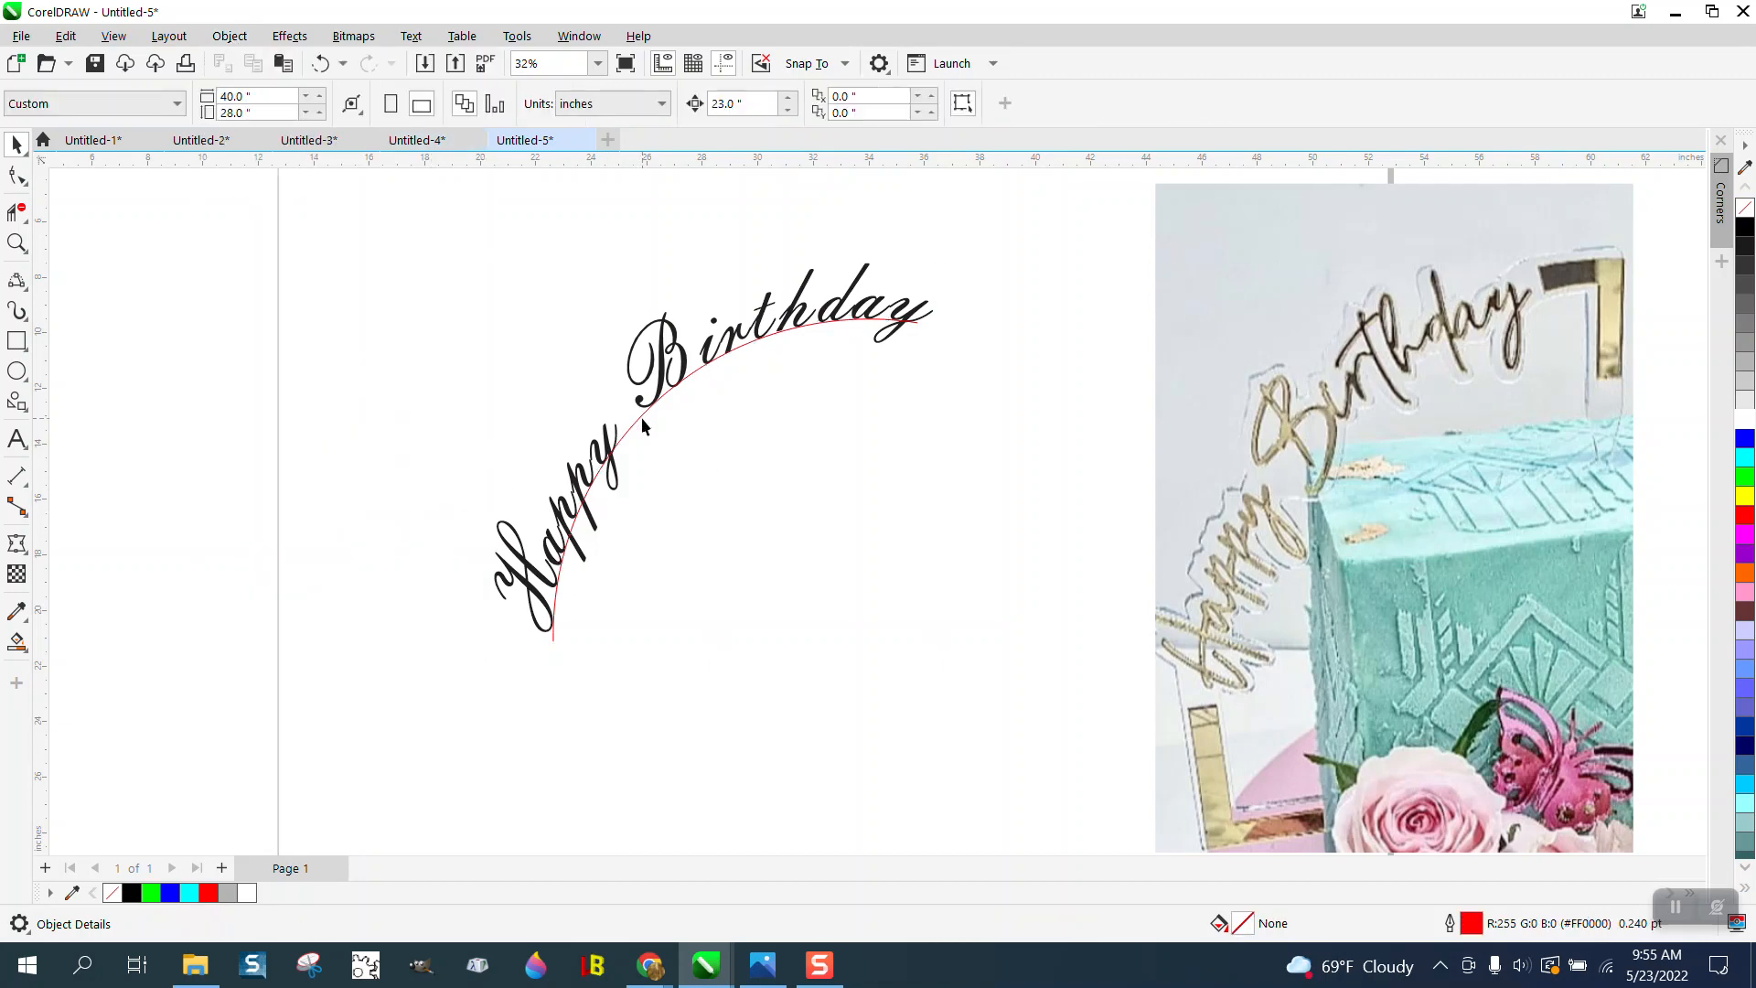
- Select the red arc and move it 23 in to the left, away from the text
scroll(633, 418, "down", 1)
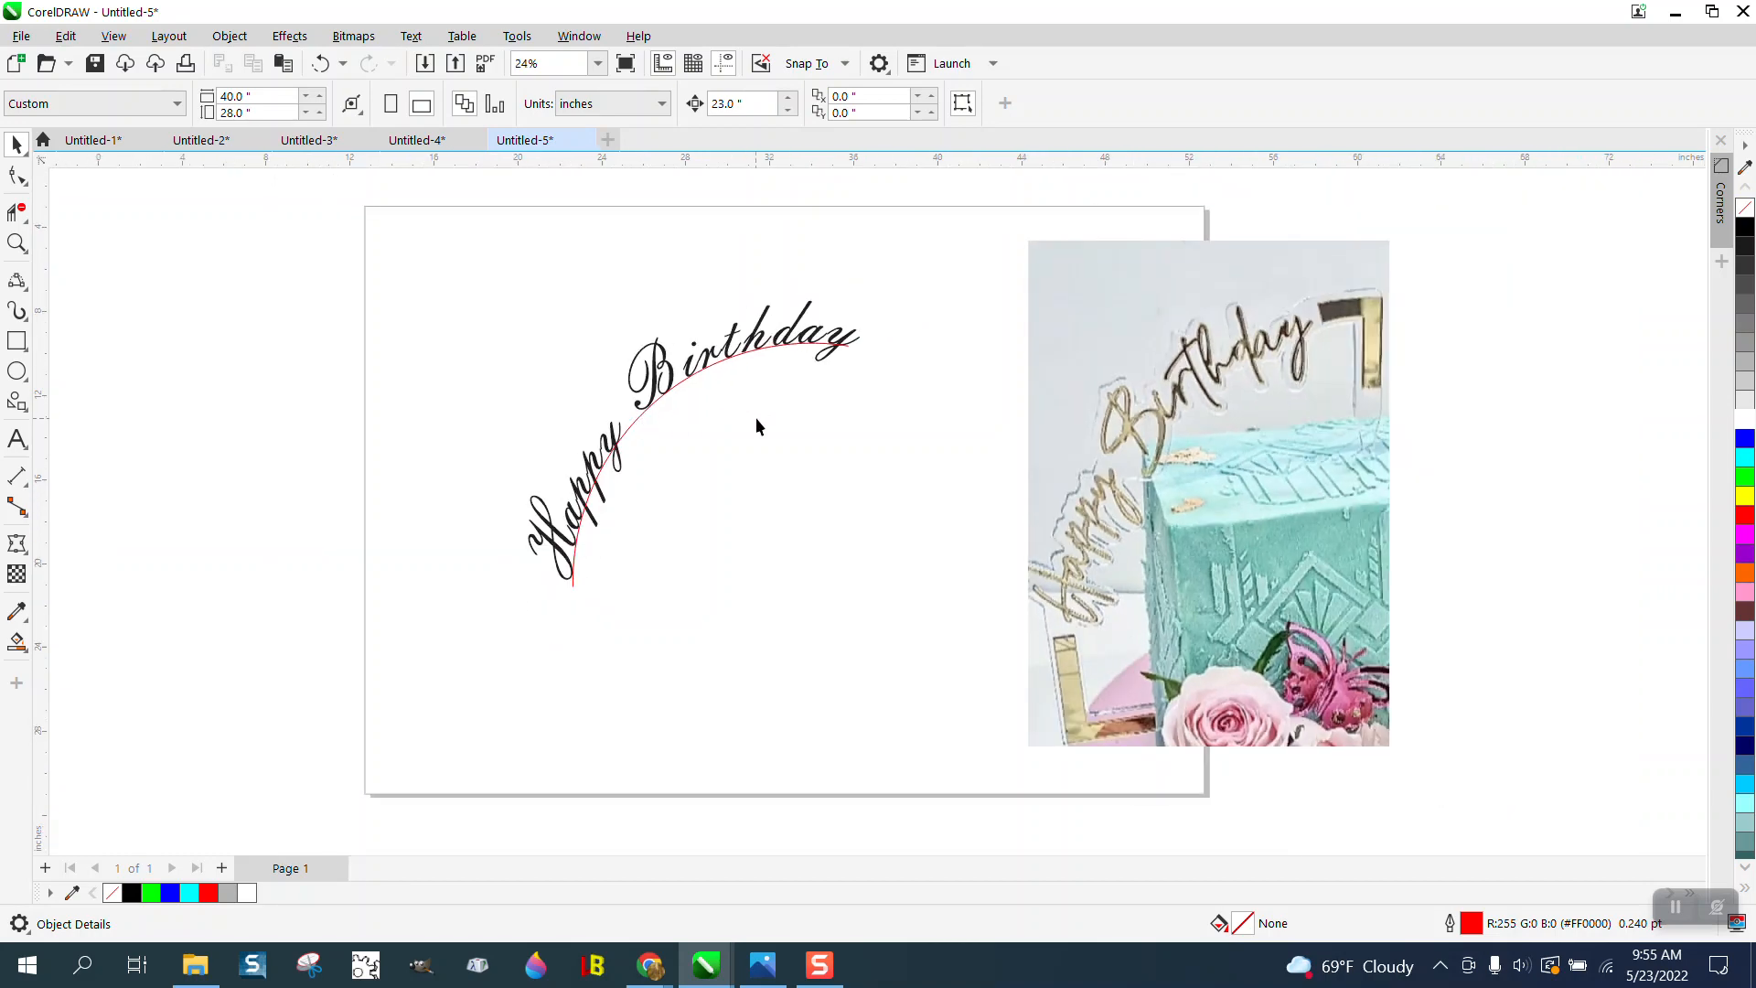
left_click(651, 406)
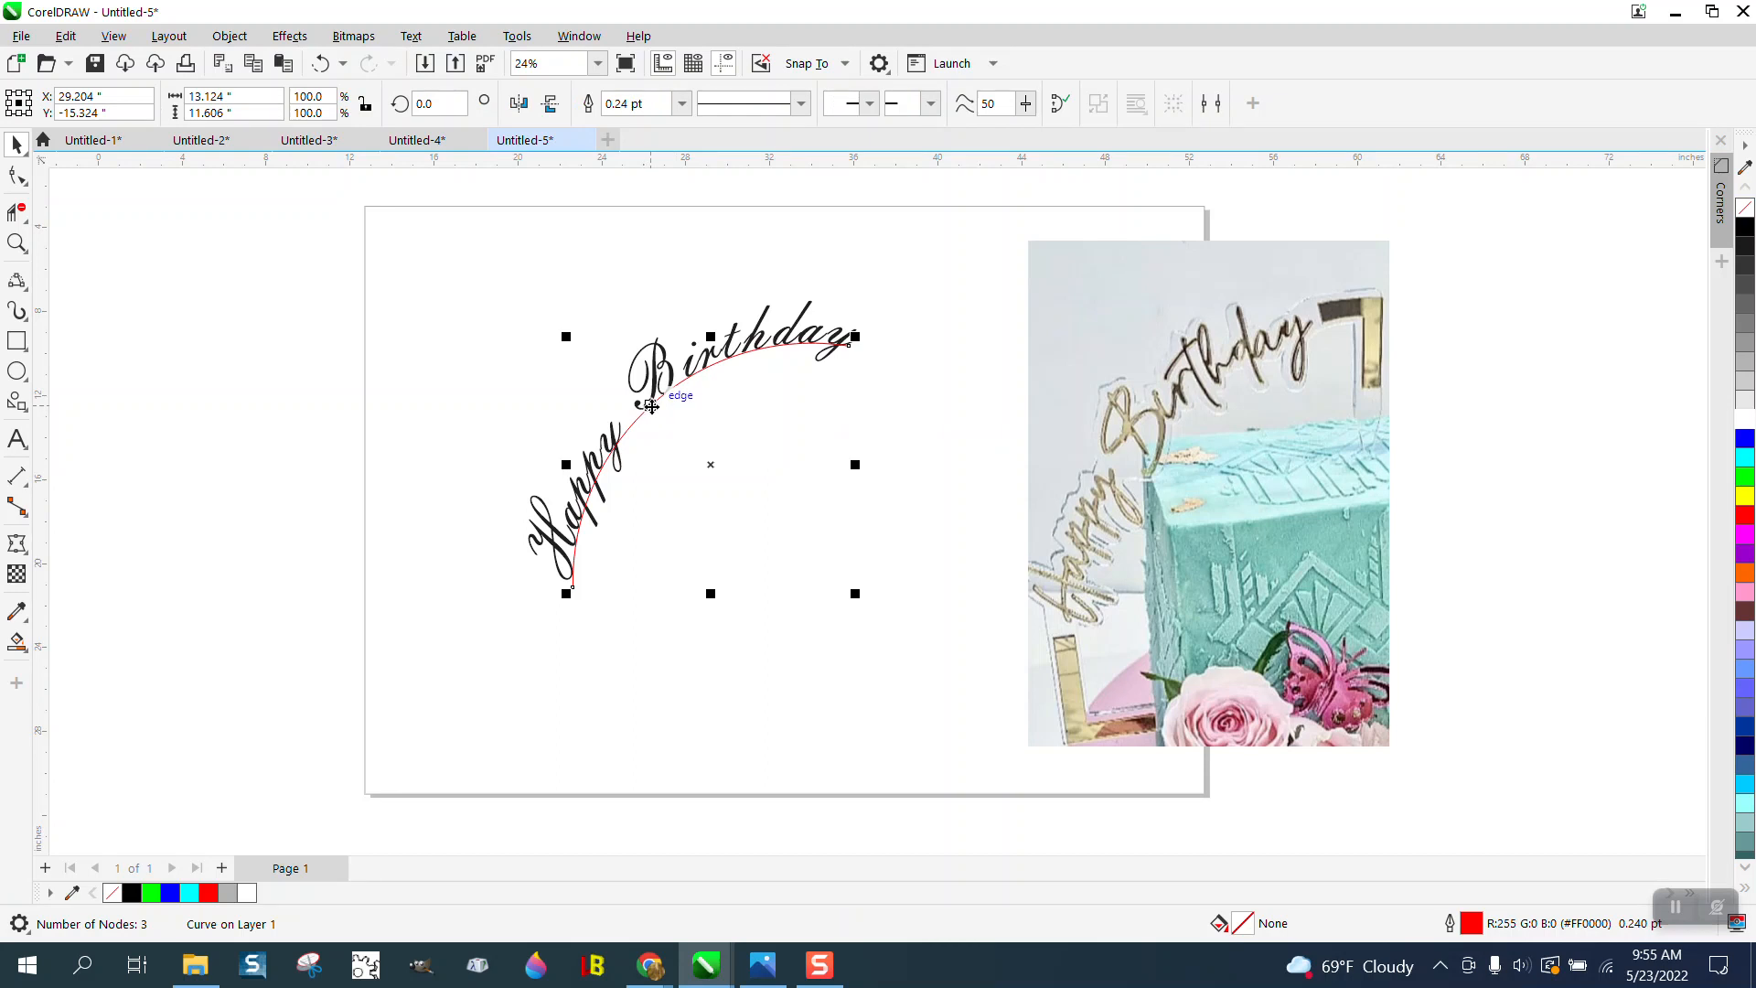
key("Left")
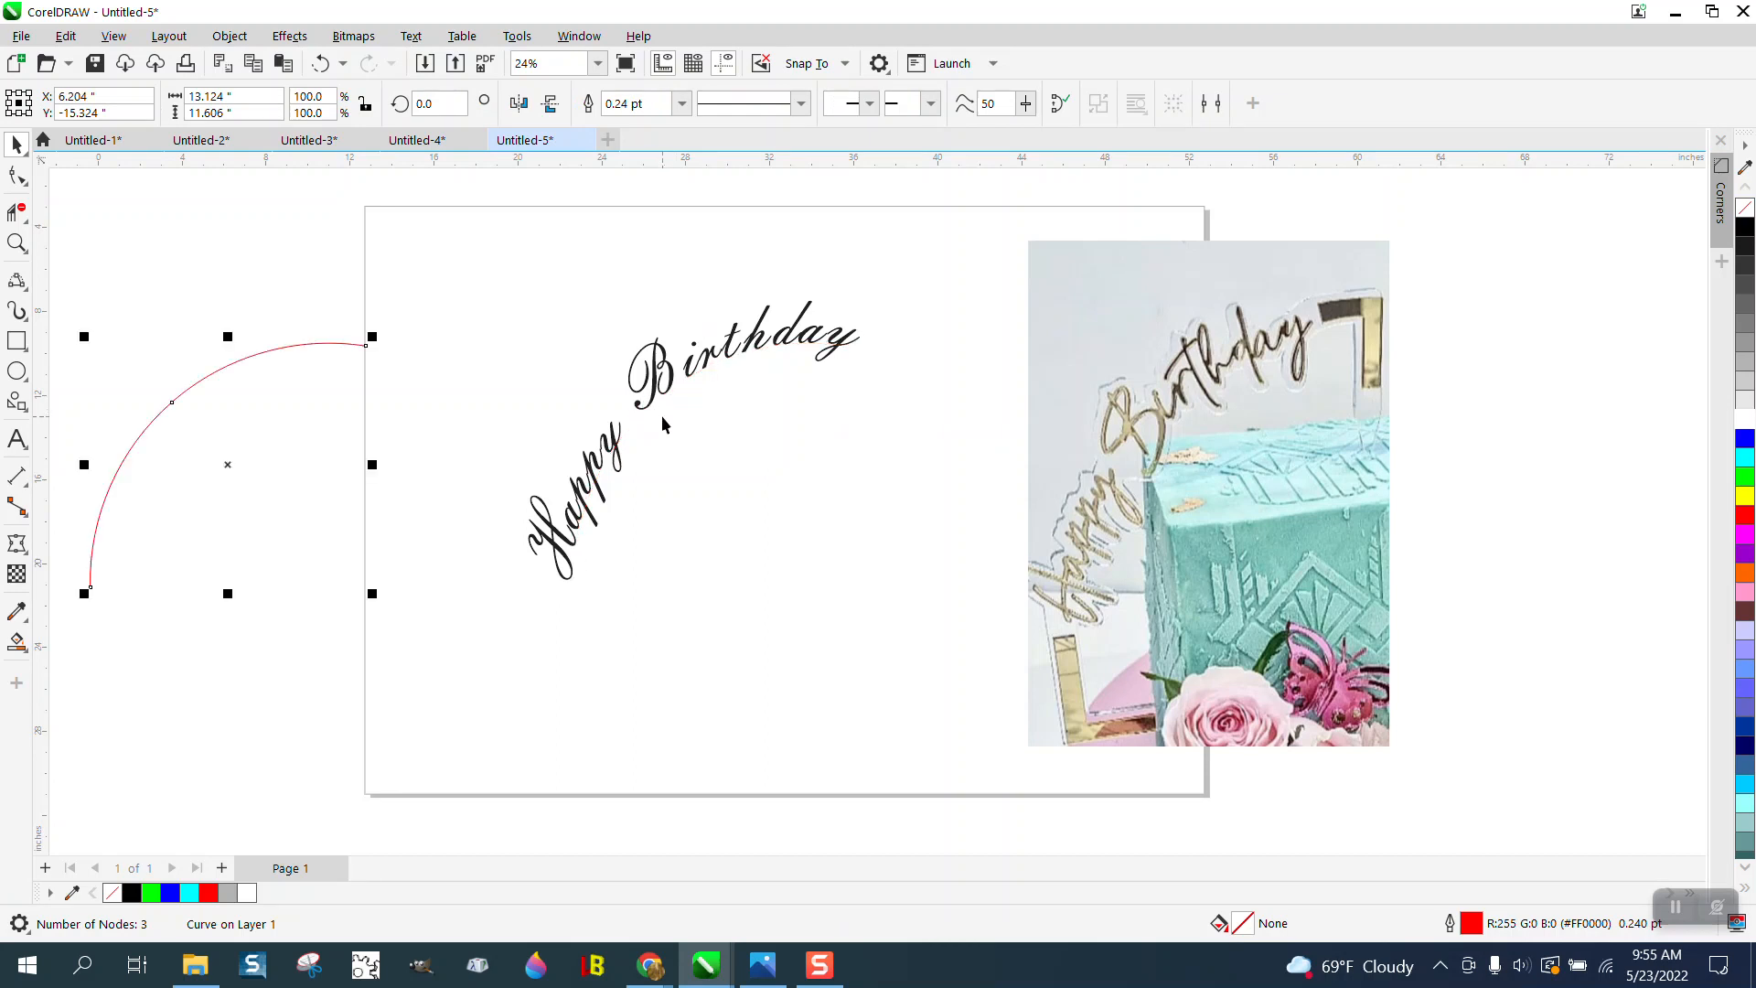
- Select the curved Happy Birthday text, remove its fill and give it a red hairline outline
left_click_drag(471, 241, 470, 320)
left_click_drag(915, 635, 917, 638)
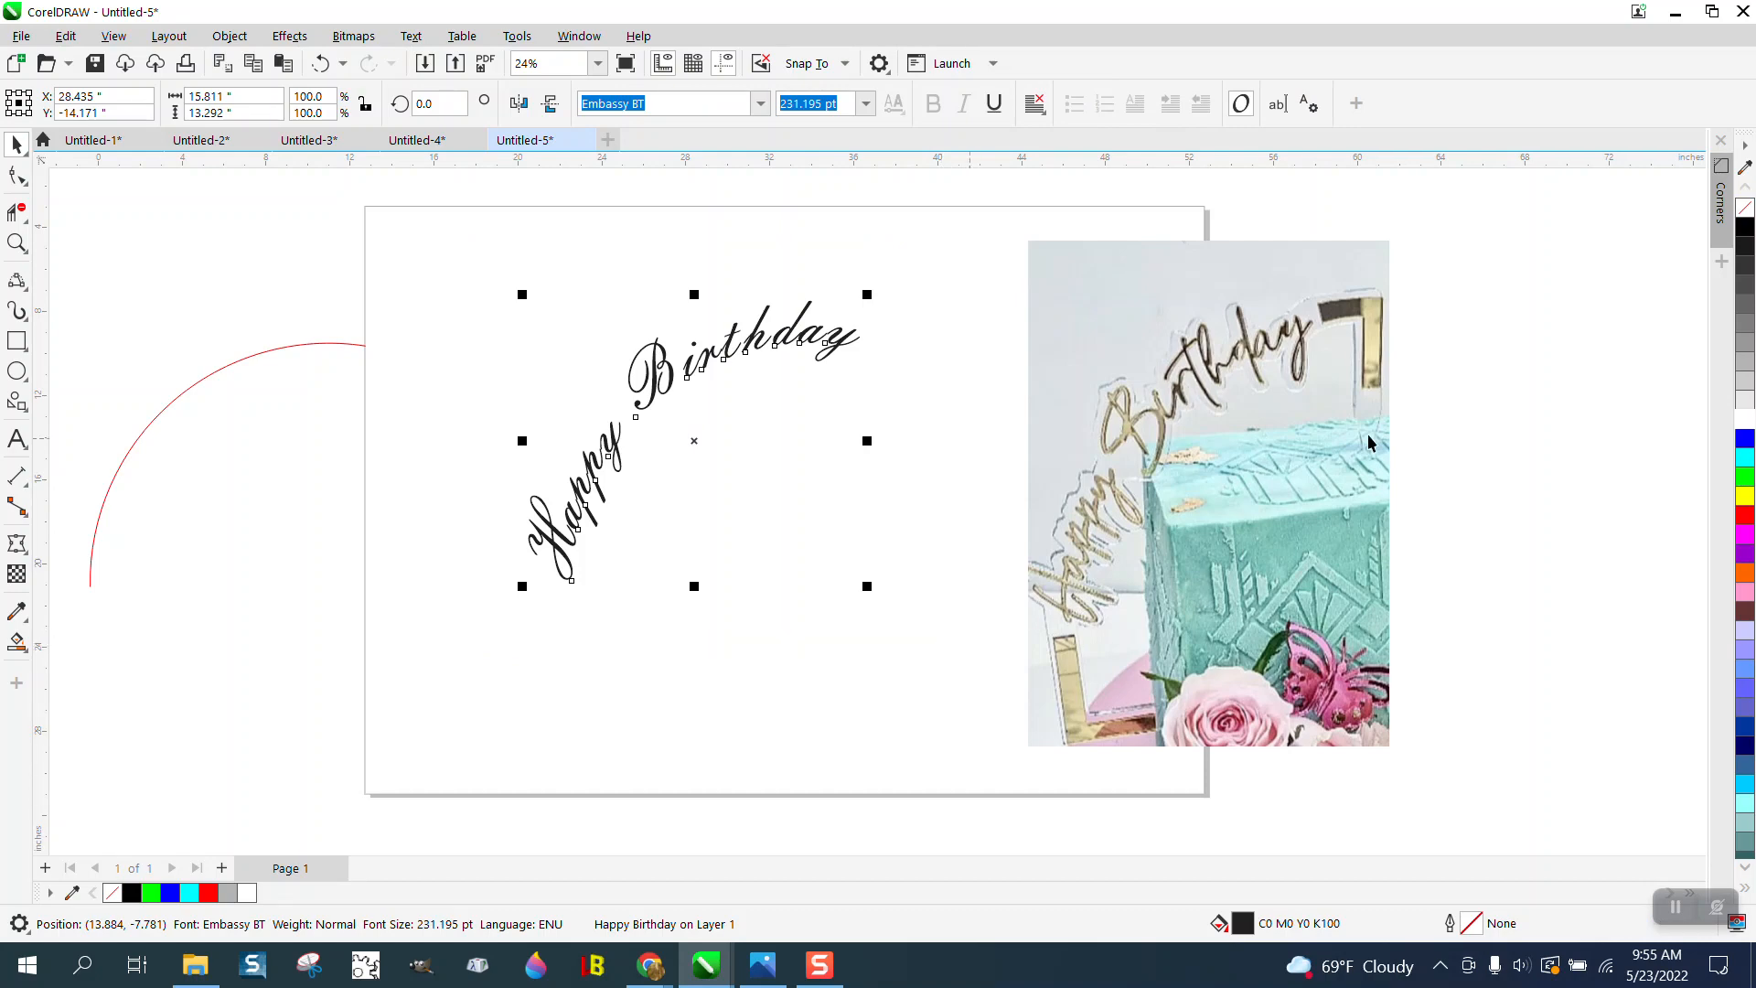
left_click(1750, 215)
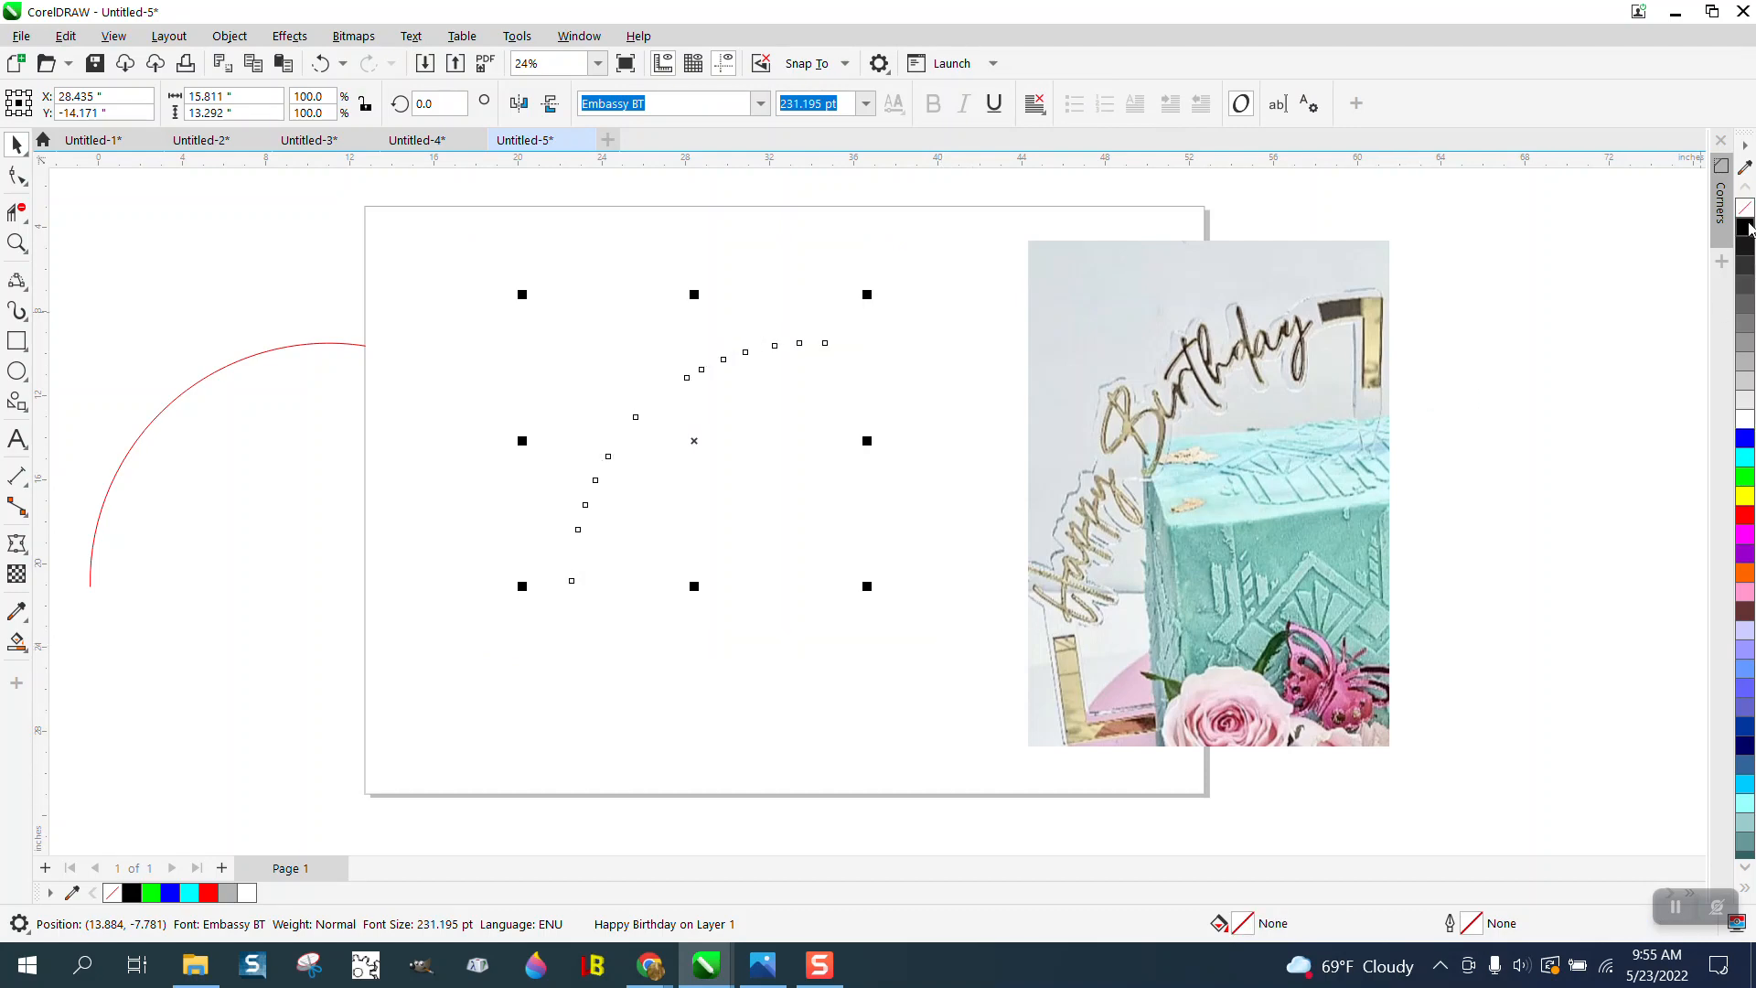
right_click(1747, 228)
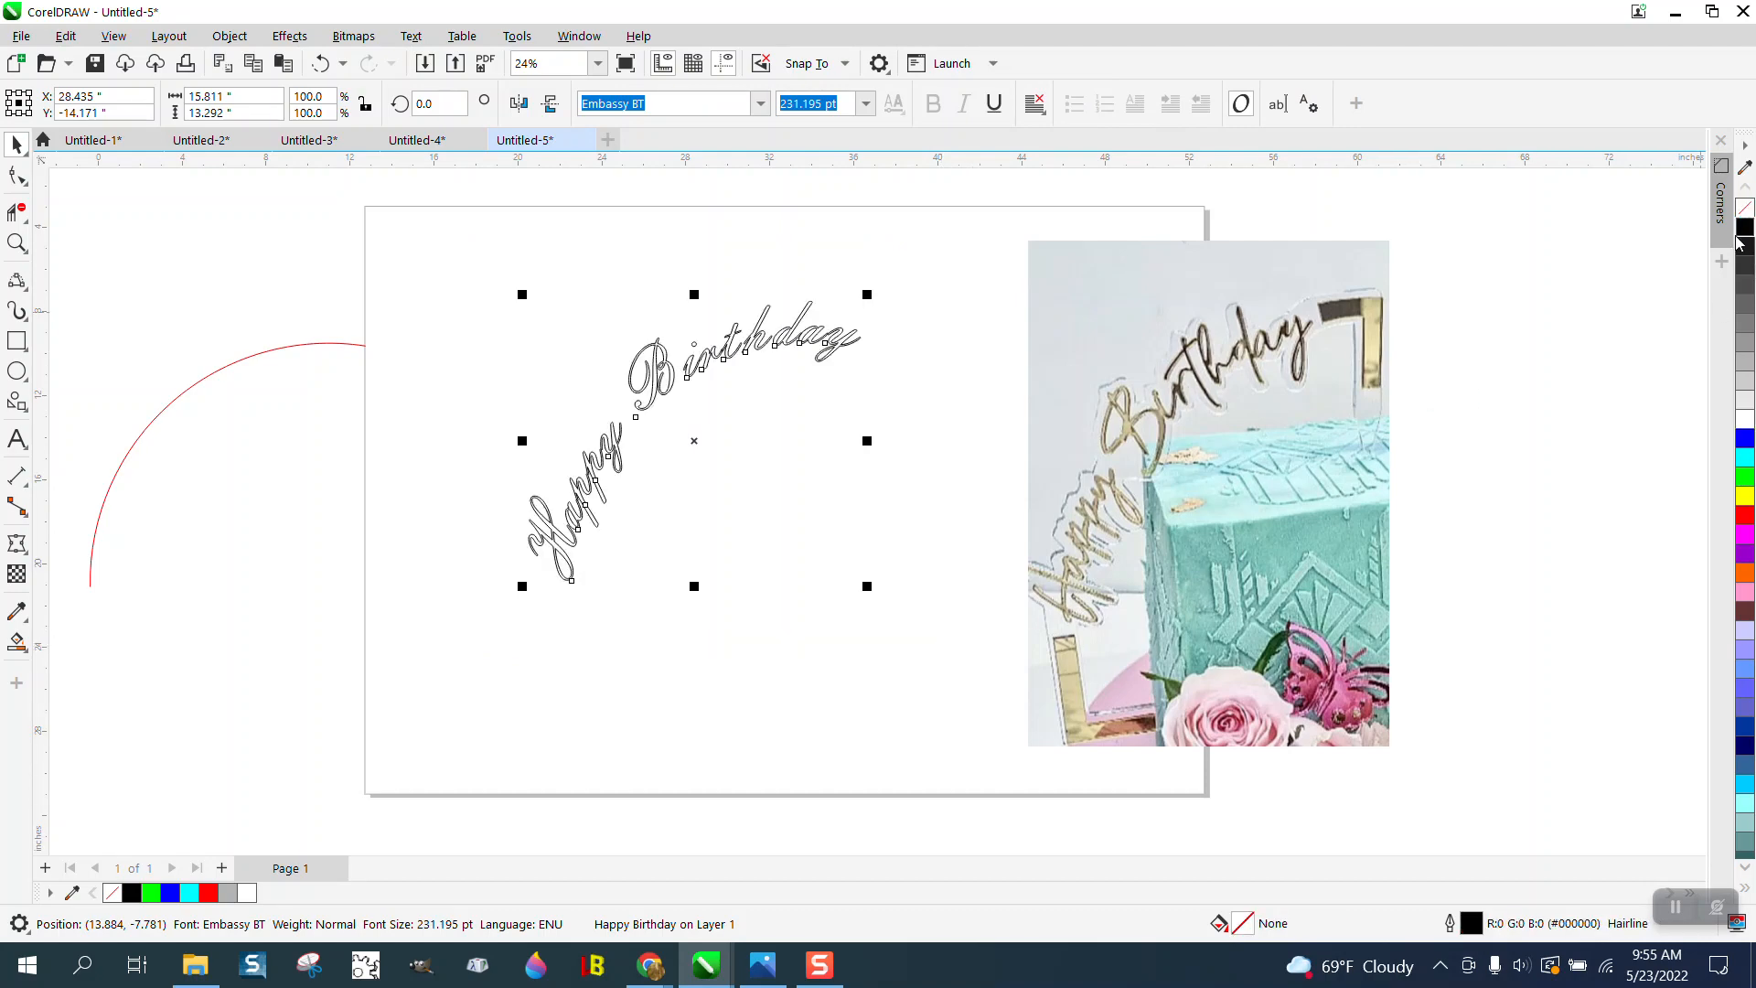
right_click(1747, 518)
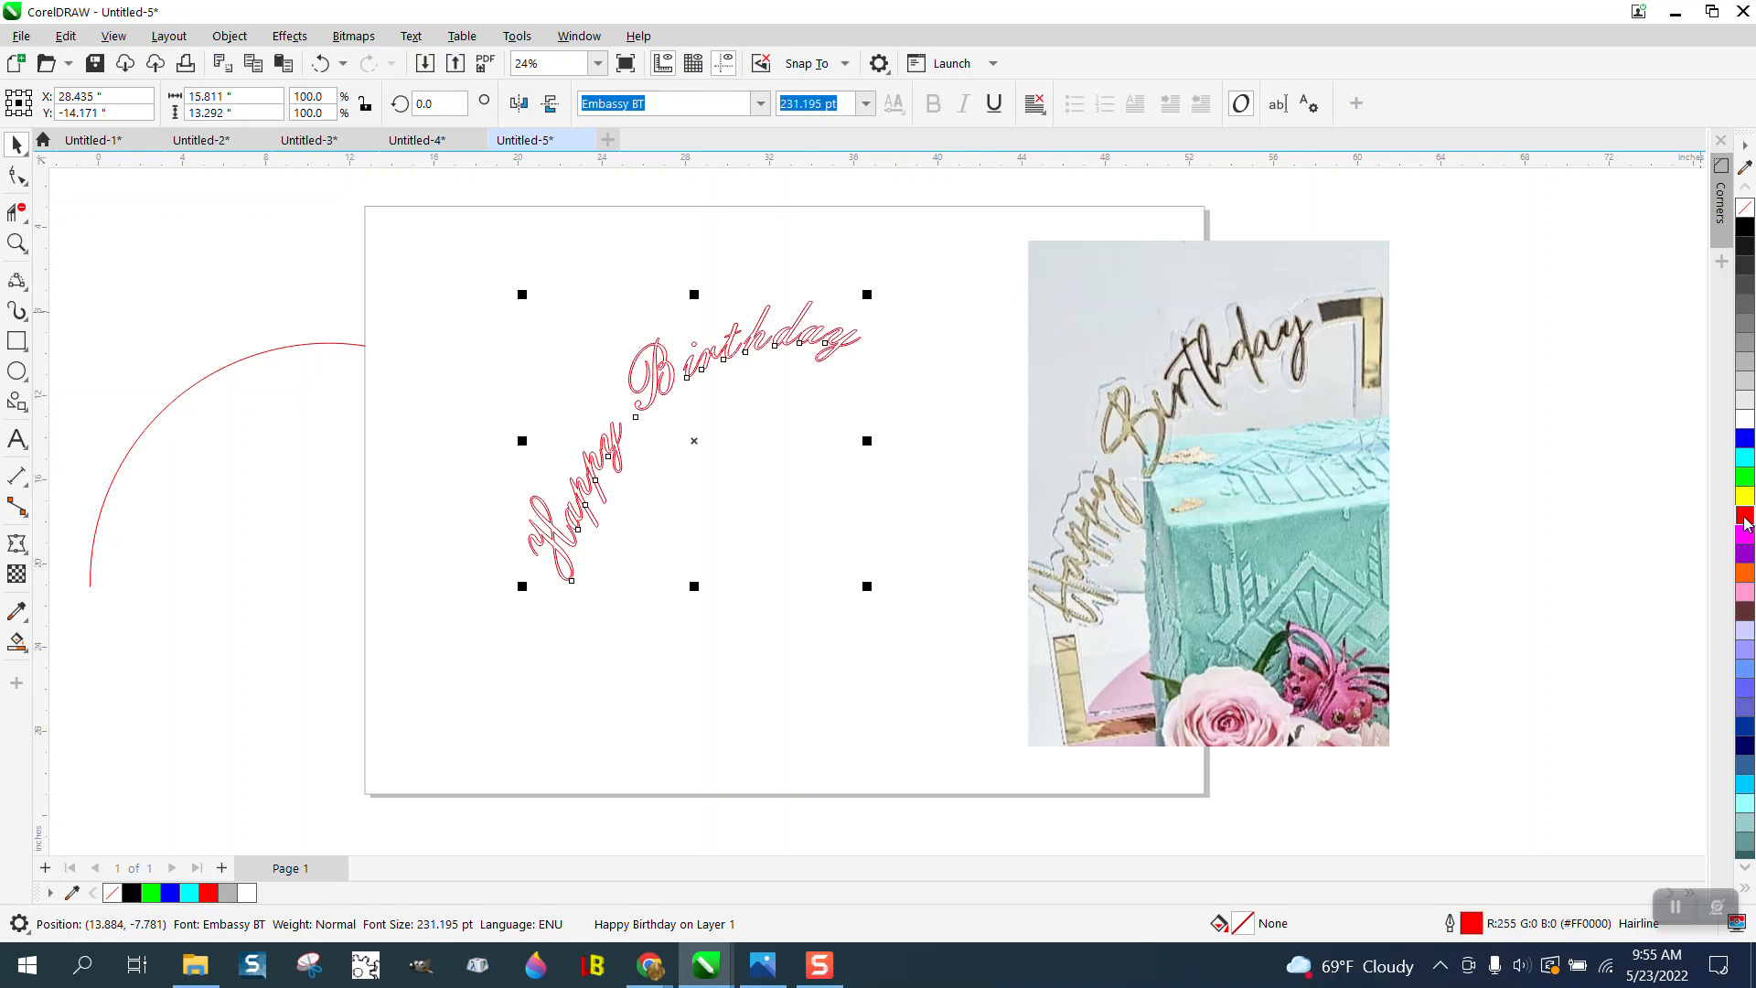
- Examine where the letter outlines overlap in the curved Happy Birthday text
left_click(16, 243)
left_click_drag(638, 298, 913, 432)
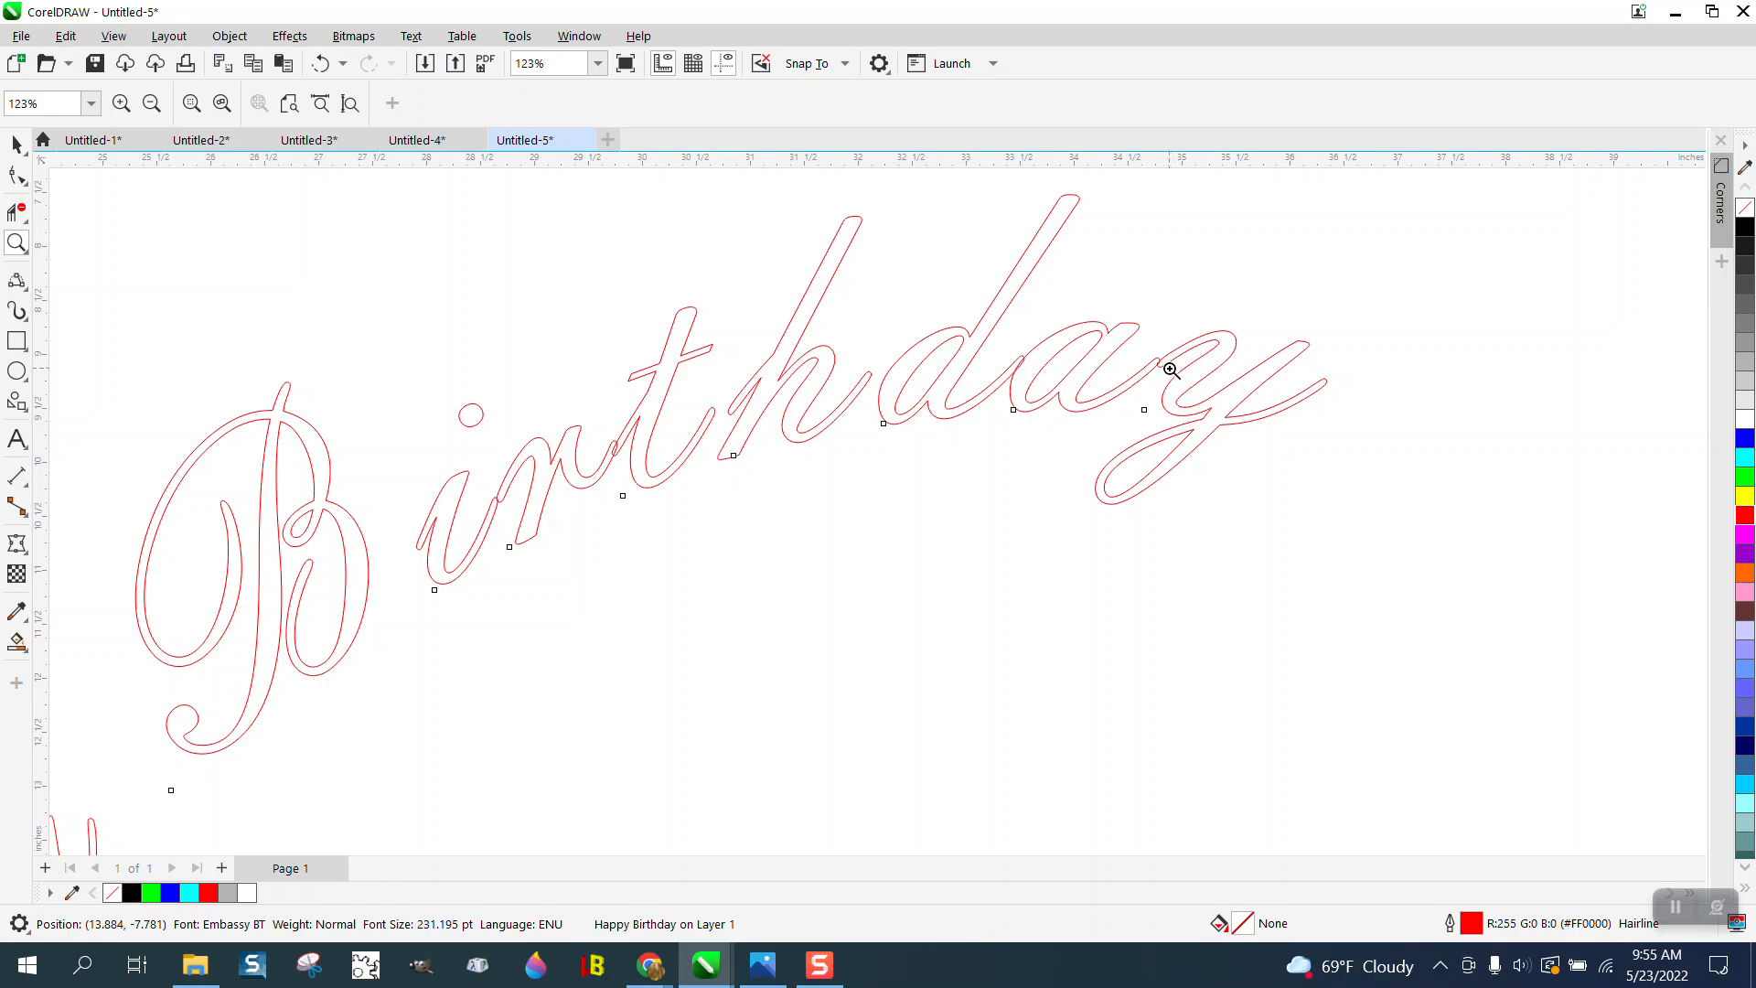
scroll(1120, 368, "down", 1)
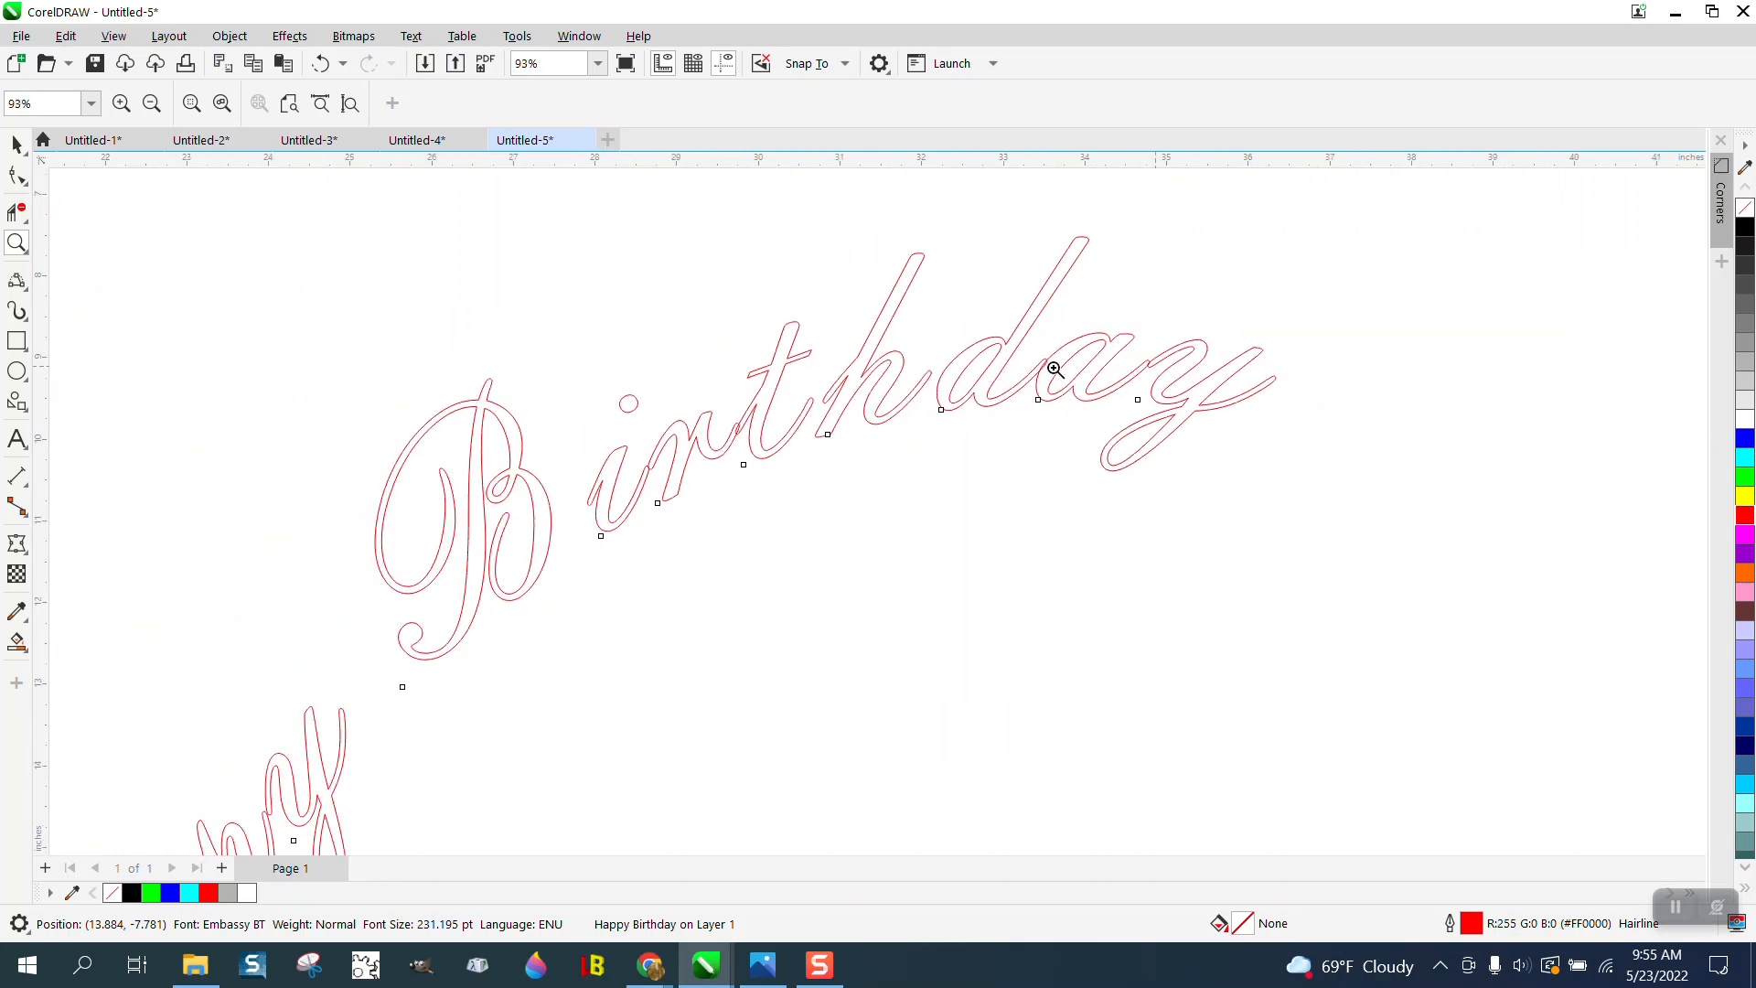
scroll(1097, 387, "down", 1)
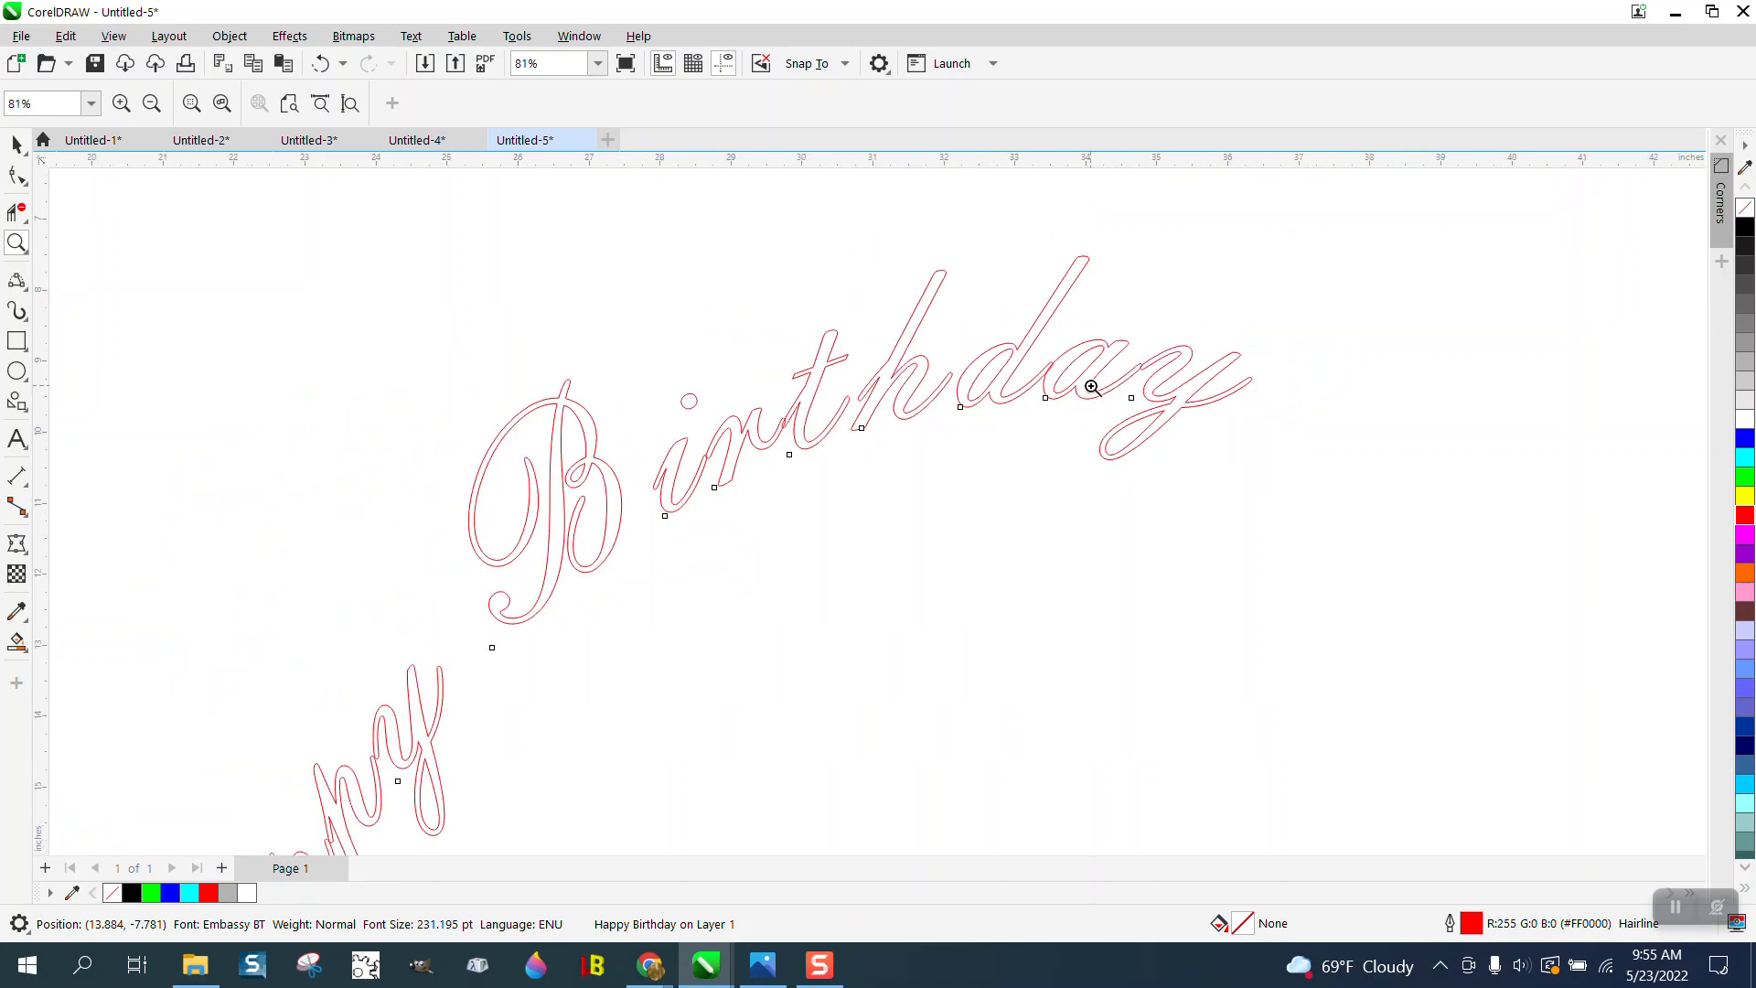
scroll(903, 368, "down", 2)
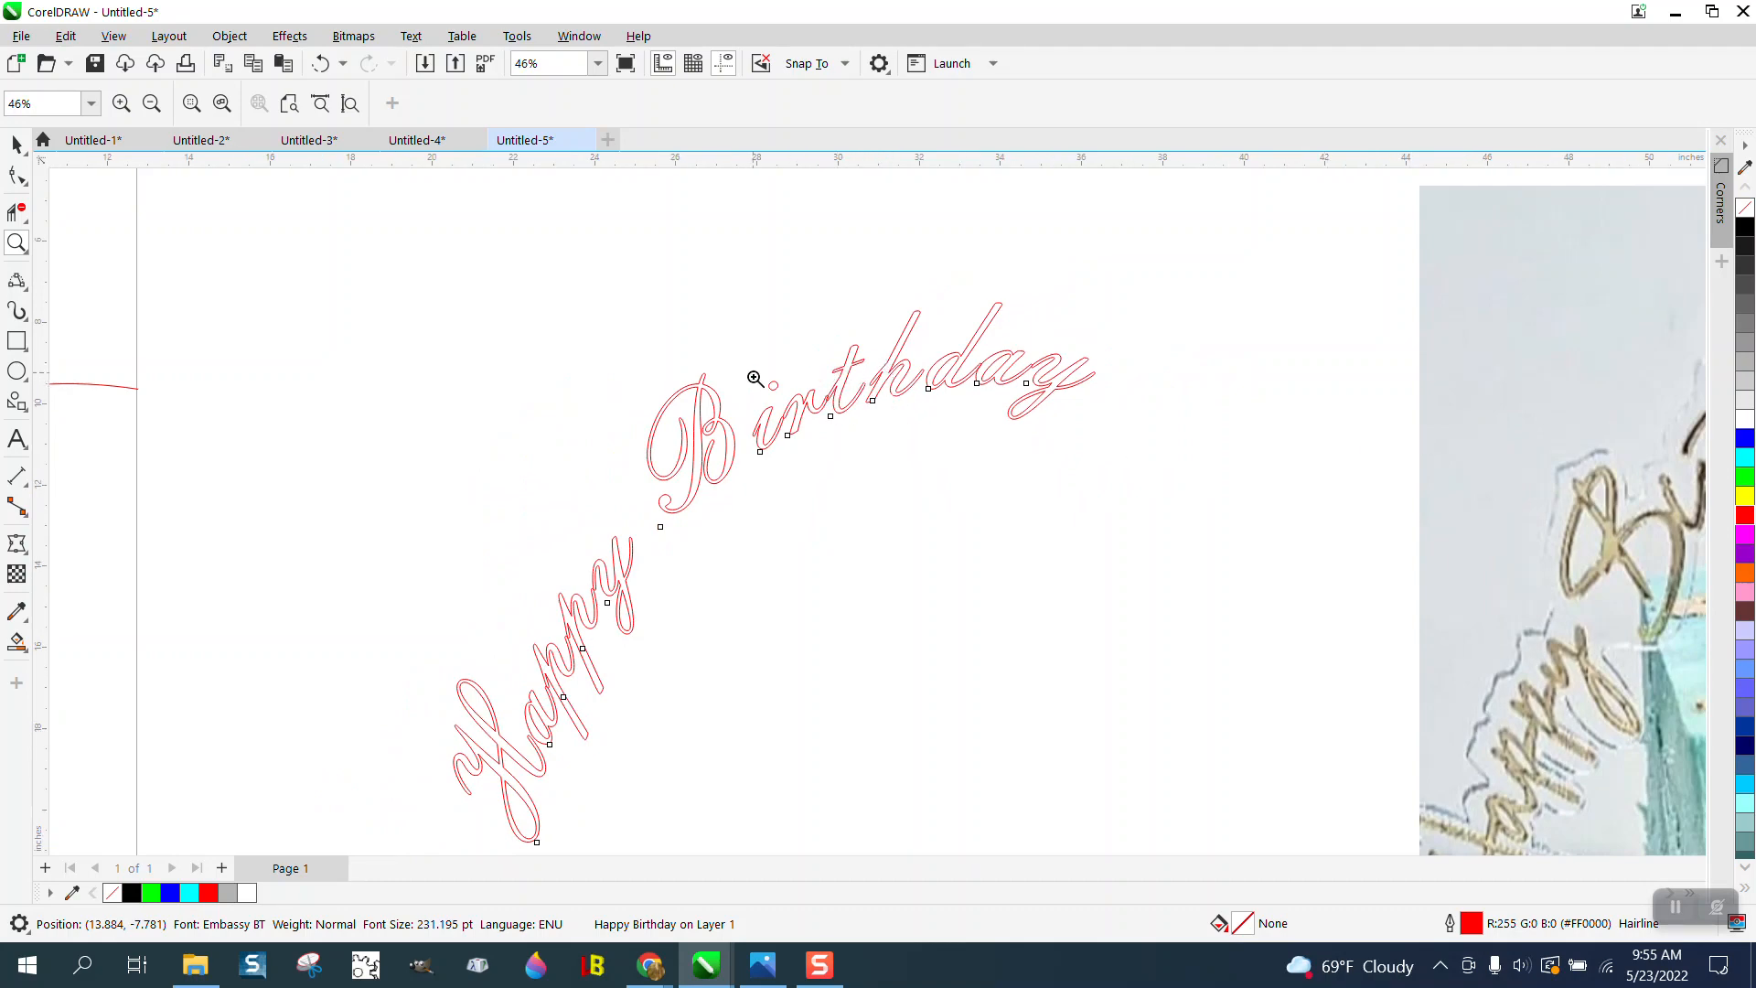
- Weld the curved Happy Birthday text so its overlapping letters merge into one outline
scroll(886, 470, "up", 3)
scroll(758, 432, "down", 2)
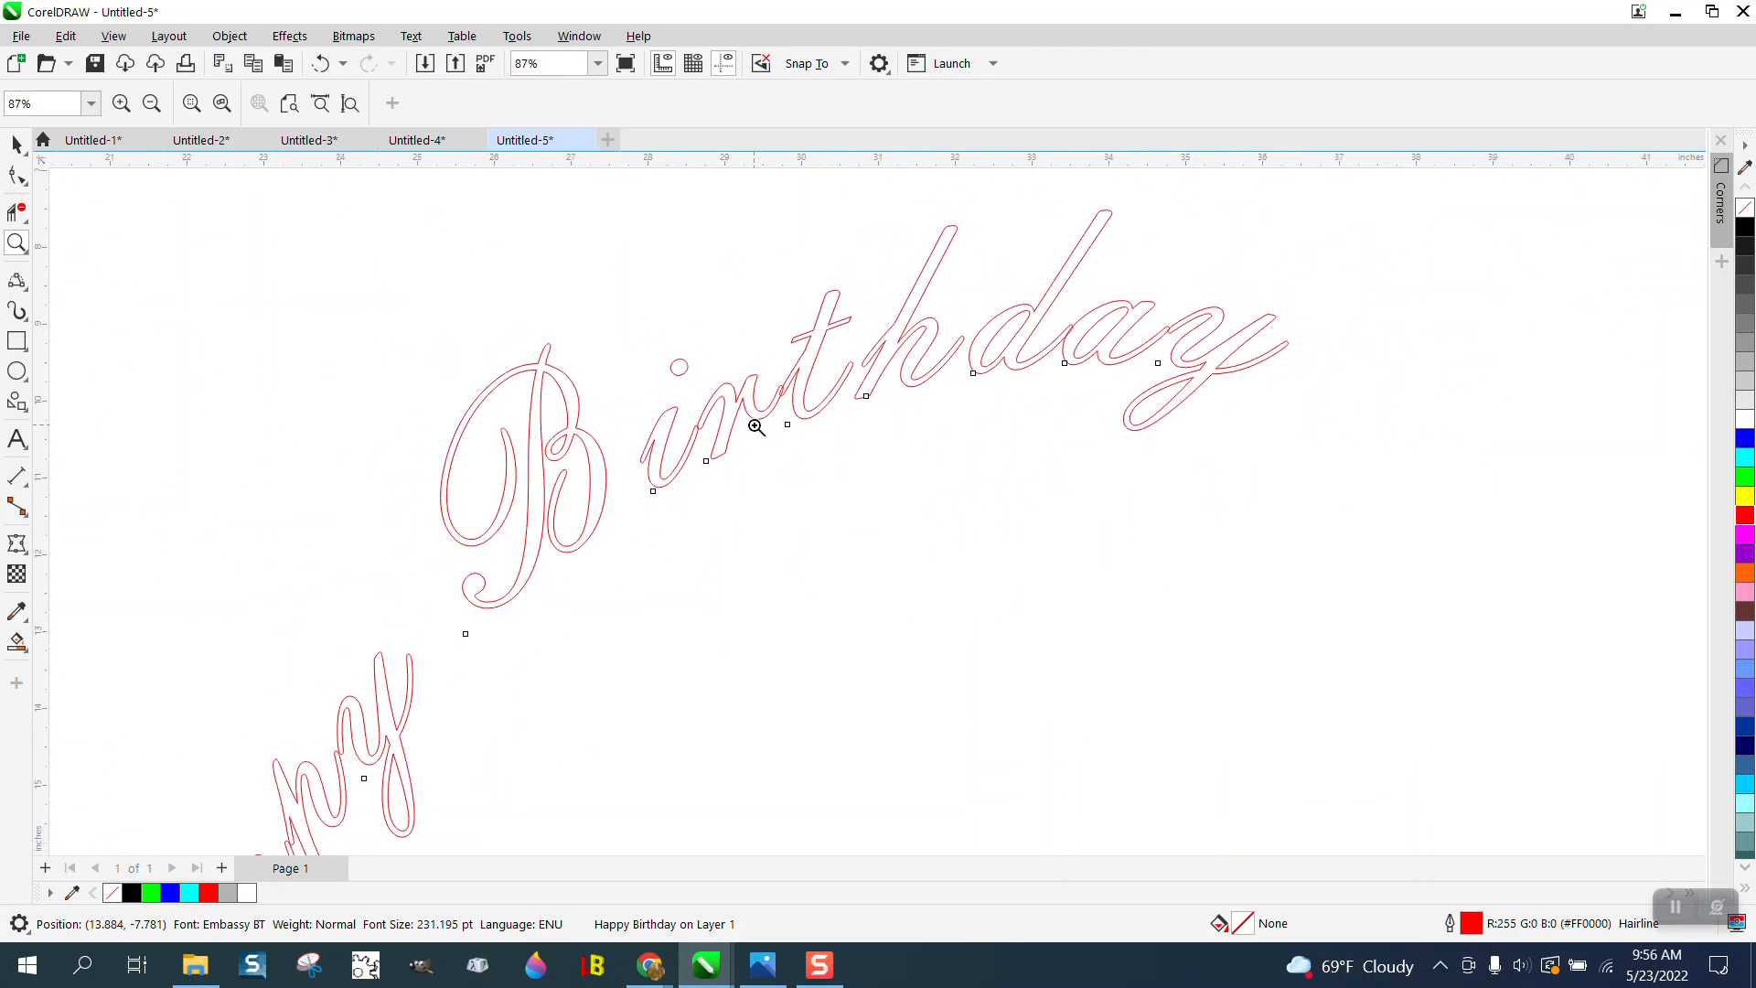
scroll(757, 427, "down", 3)
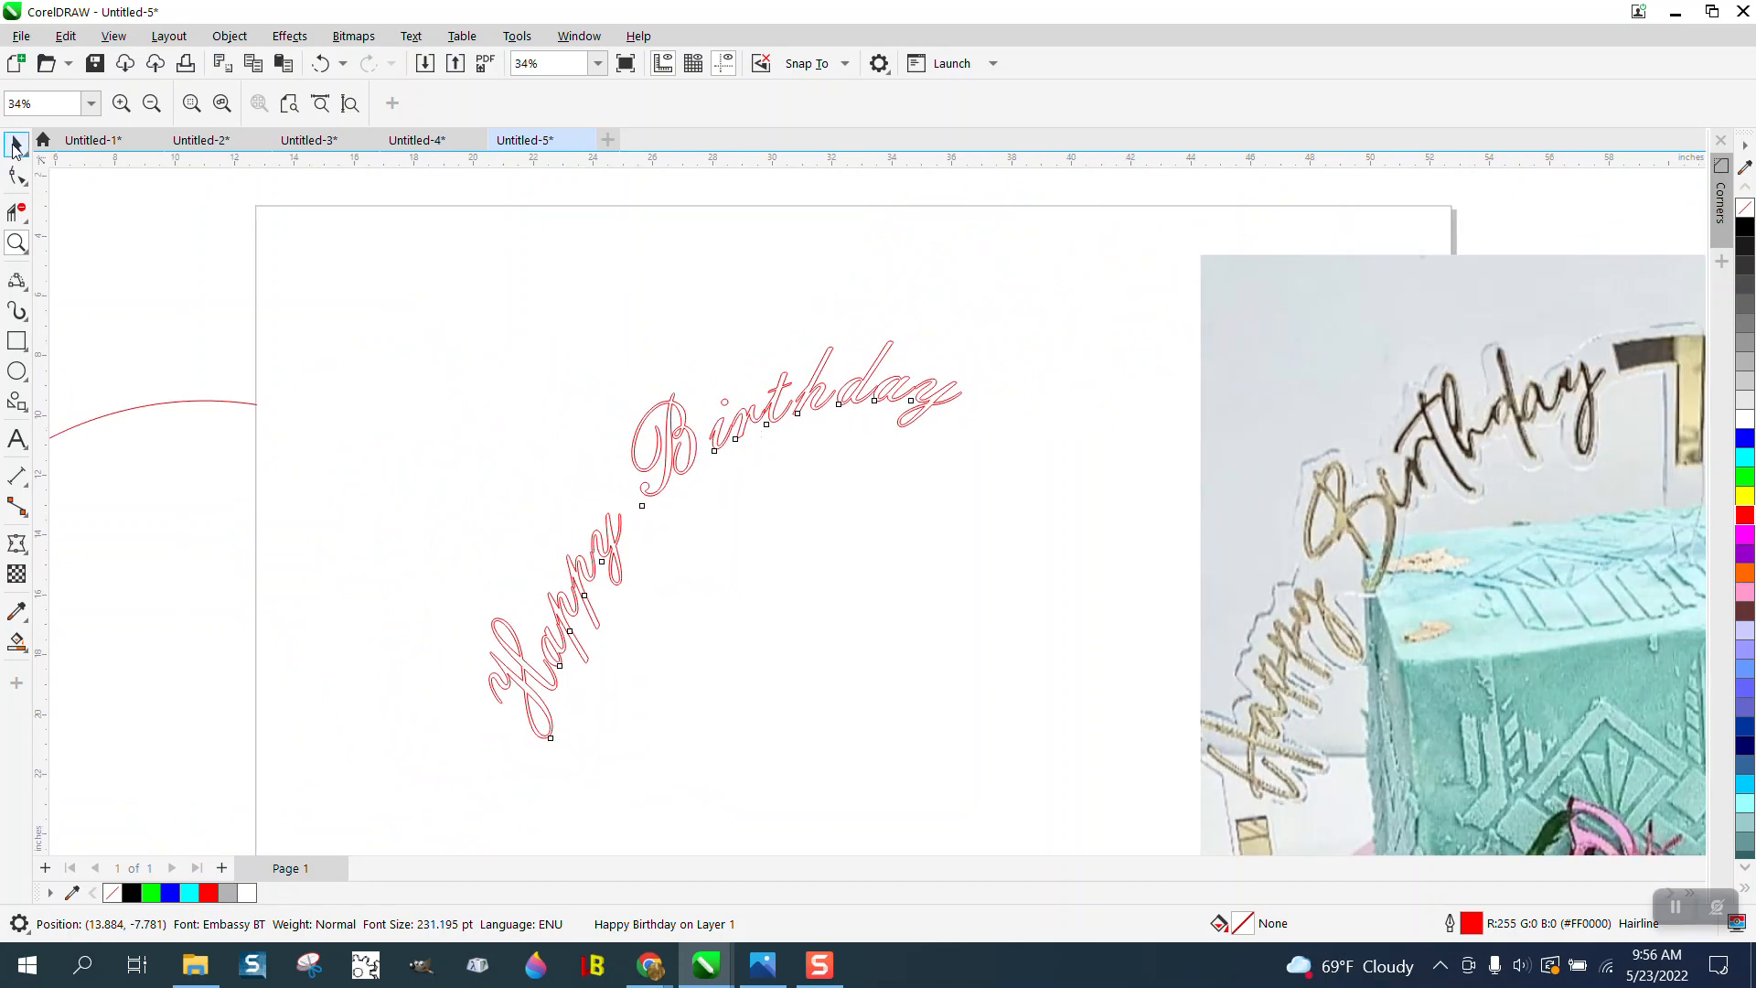
left_click(14, 144)
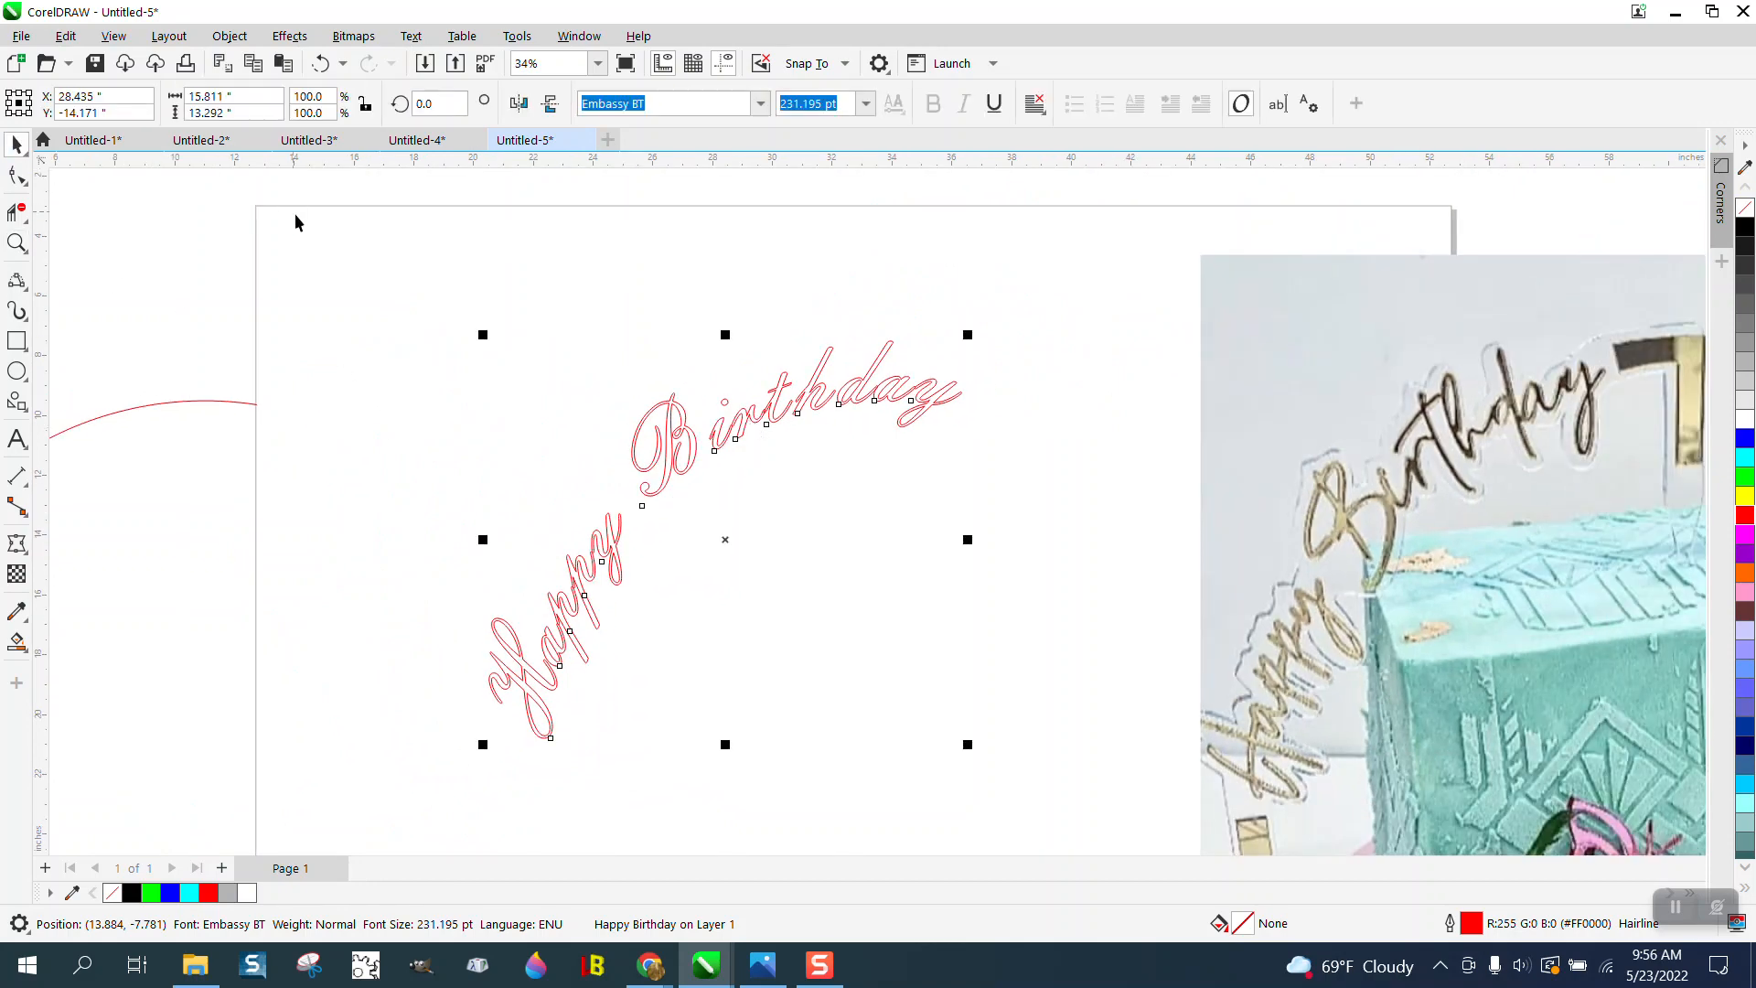
left_click(236, 41)
mouse_move(283, 119)
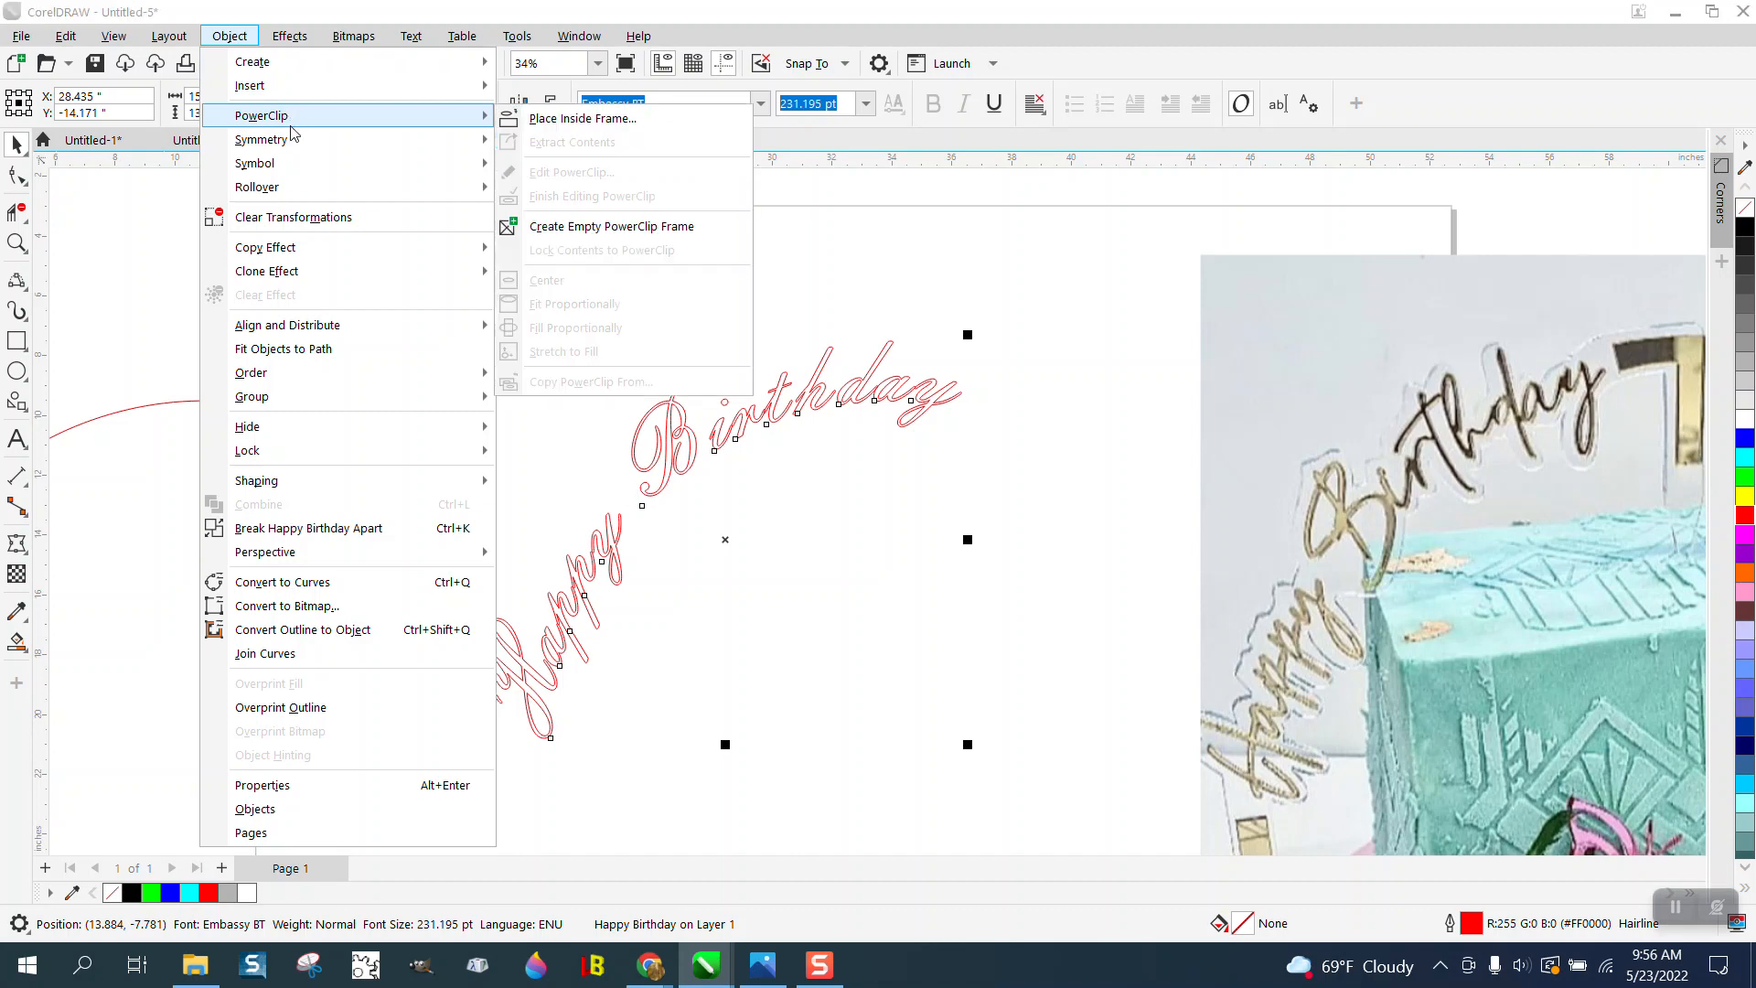
left_click(229, 36)
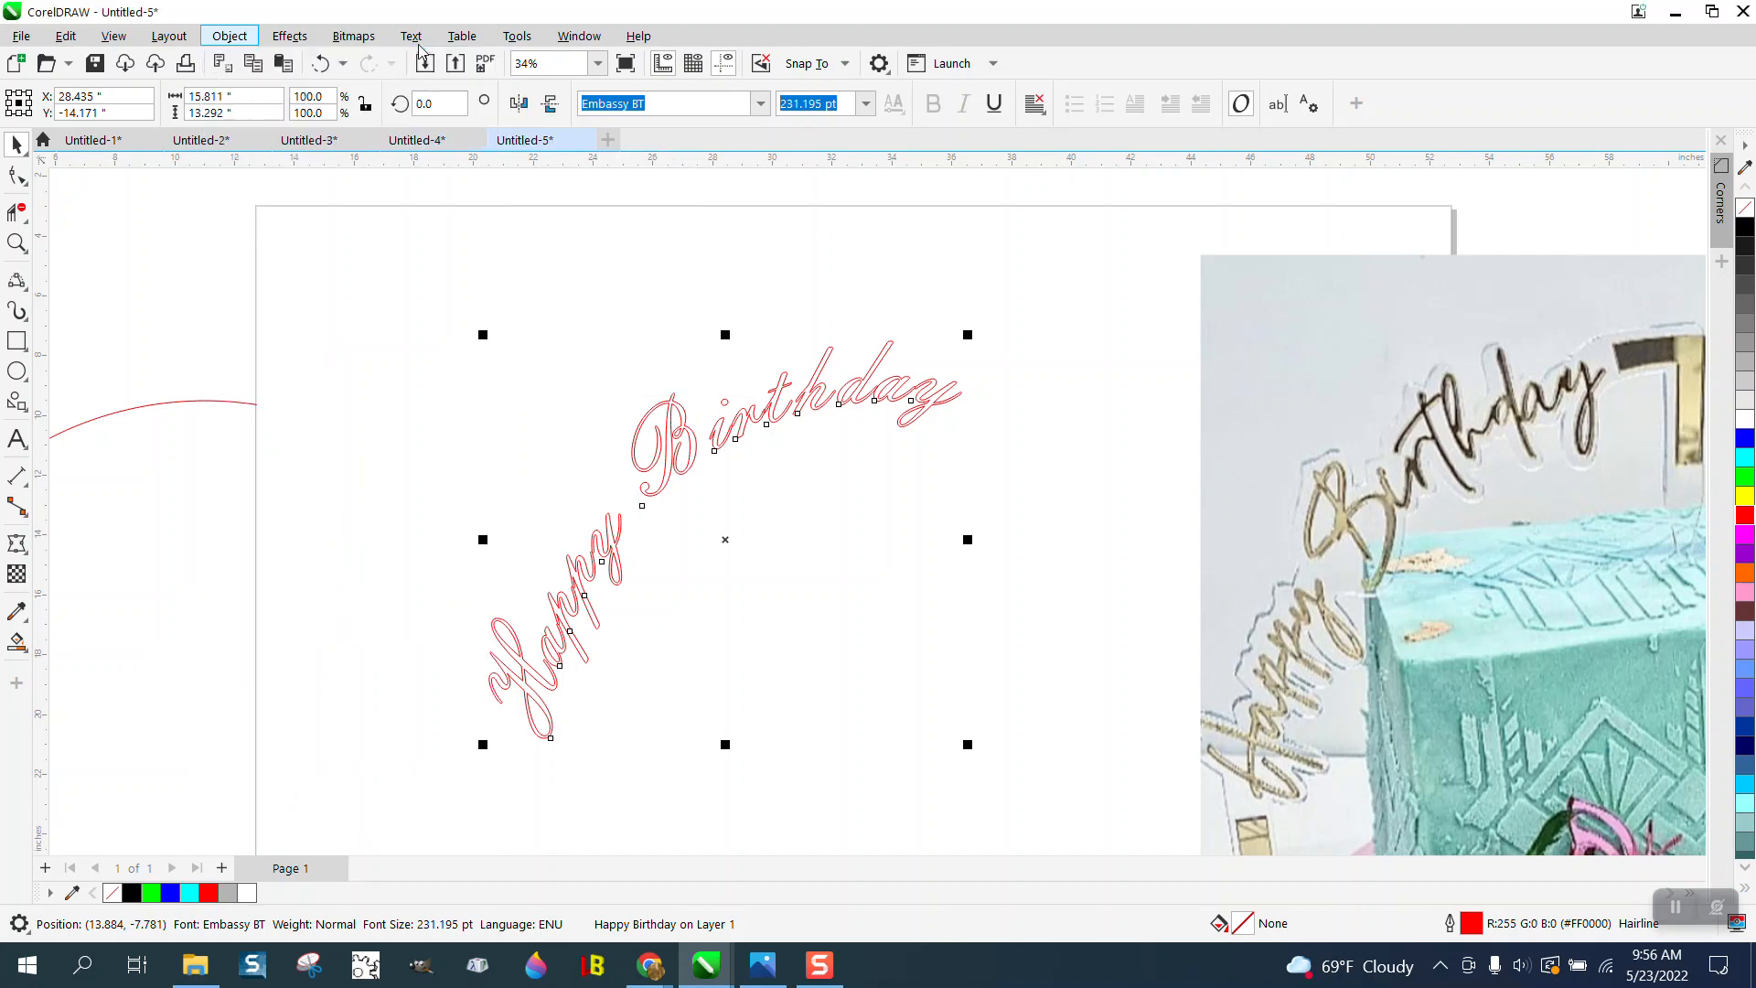
left_click(290, 37)
mouse_move(236, 42)
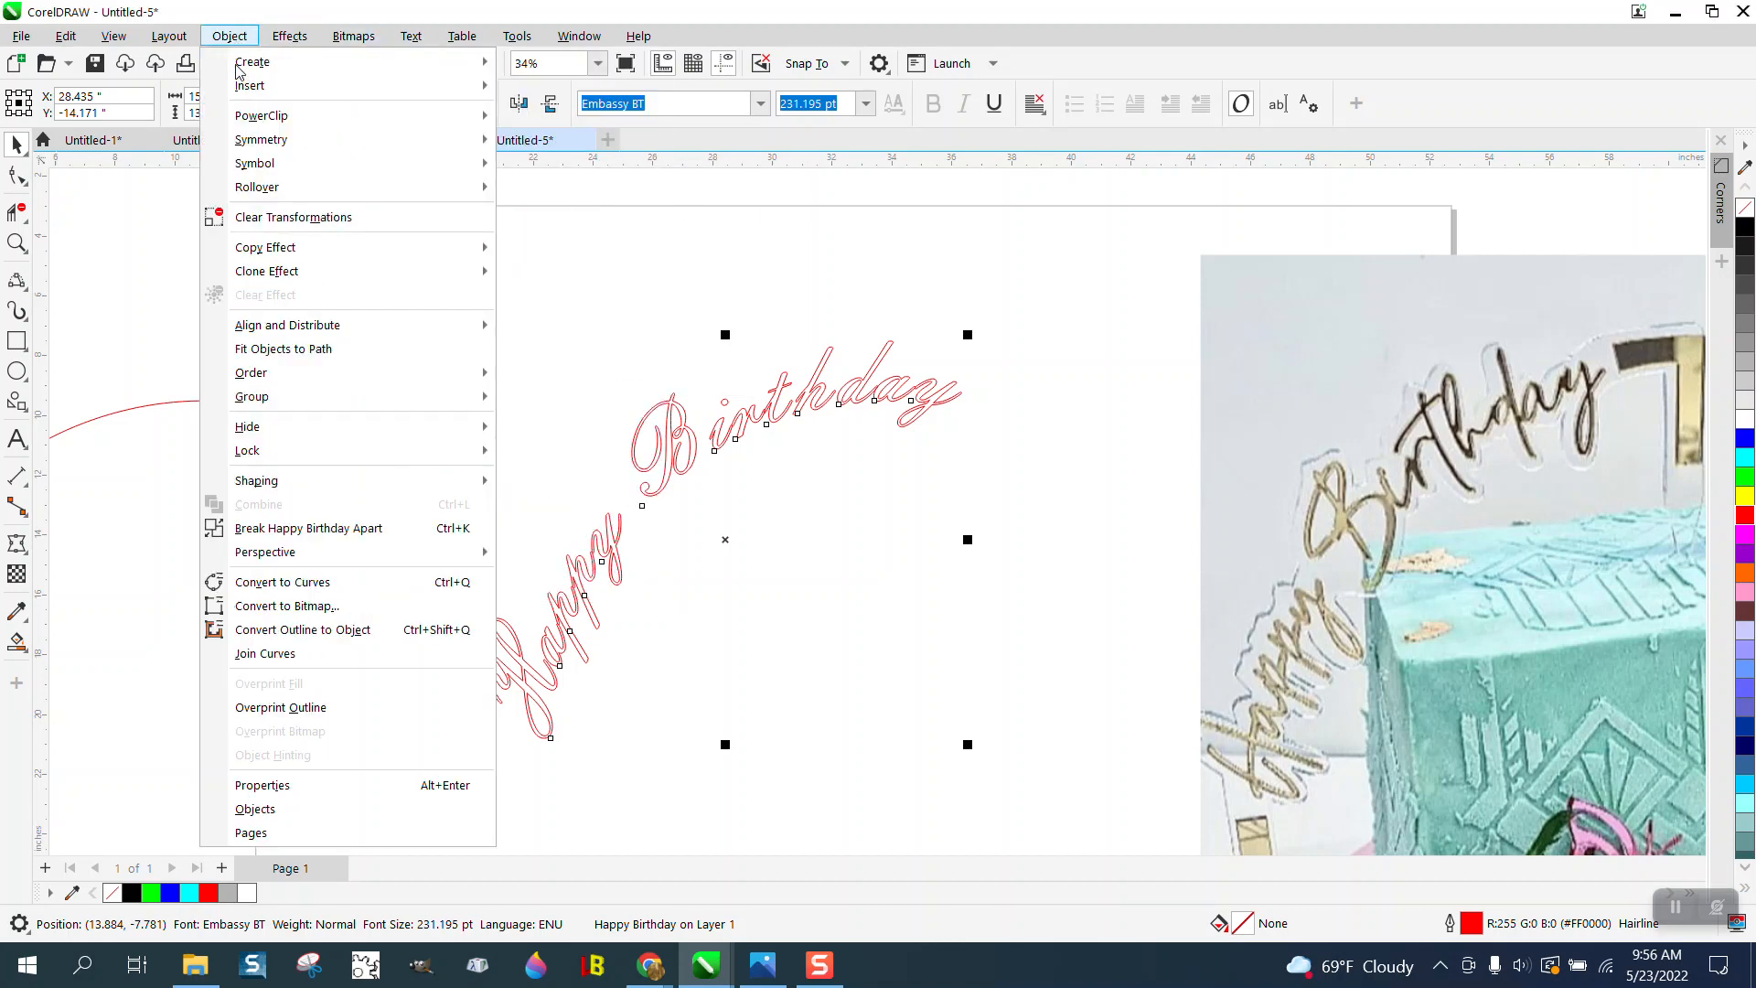
mouse_move(383, 488)
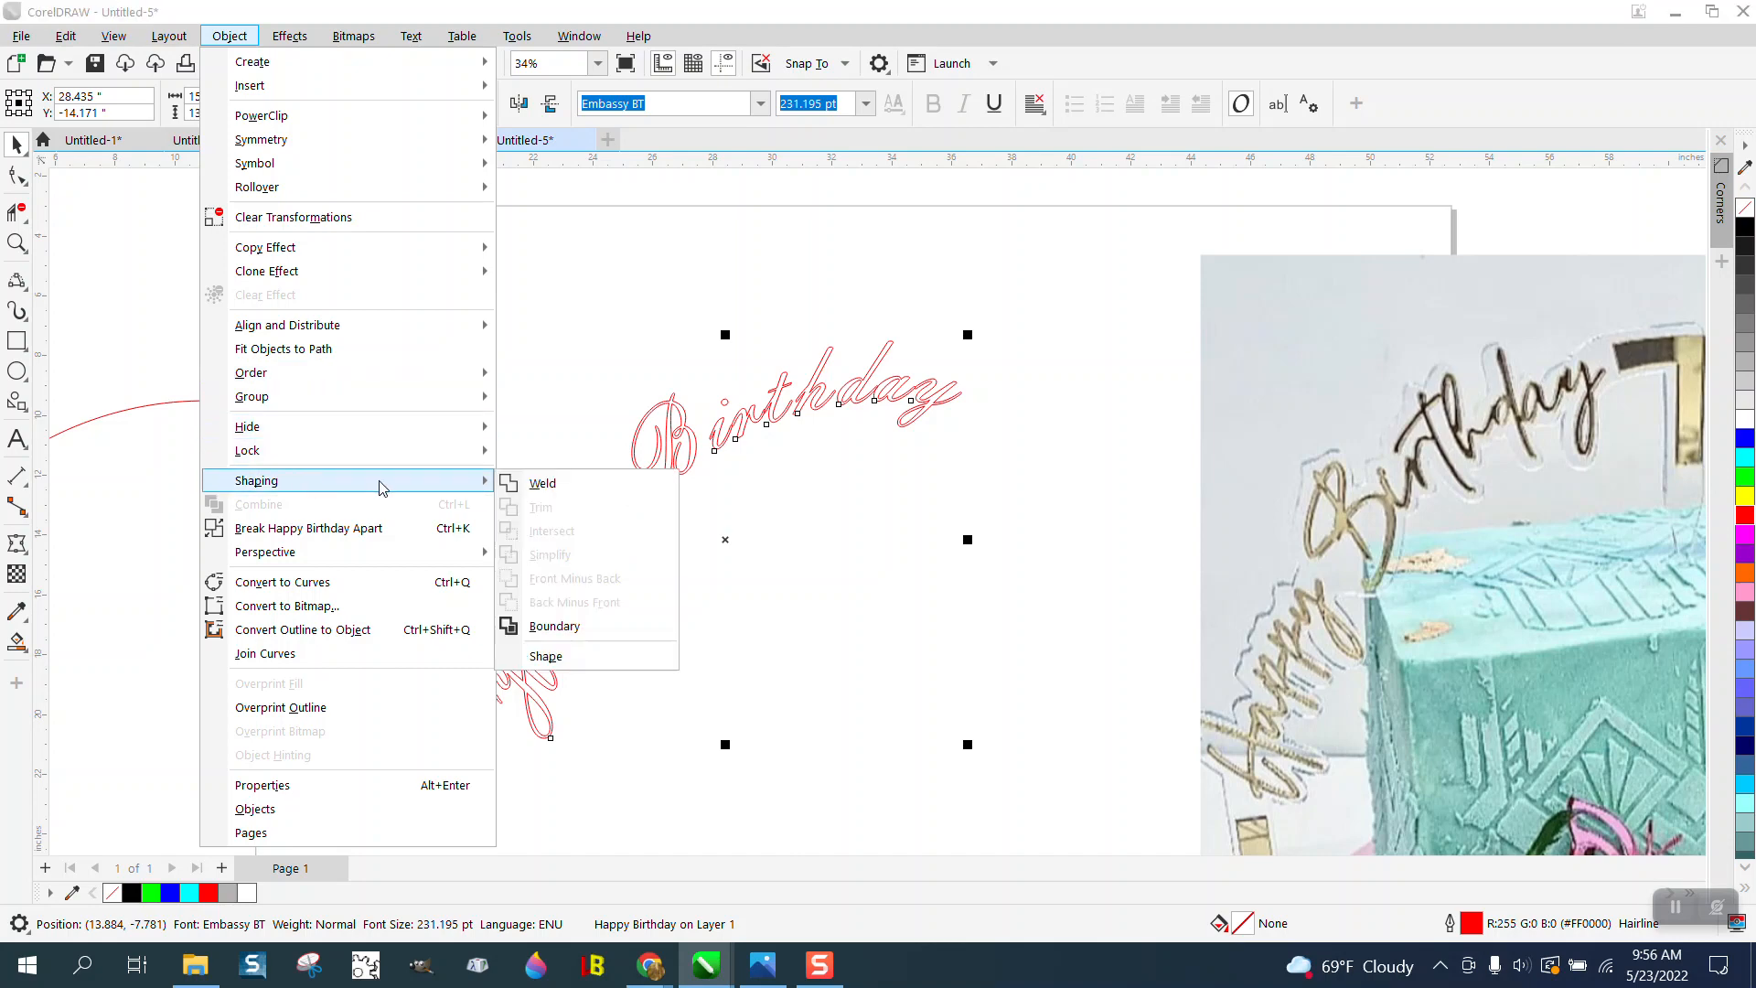
left_click(547, 484)
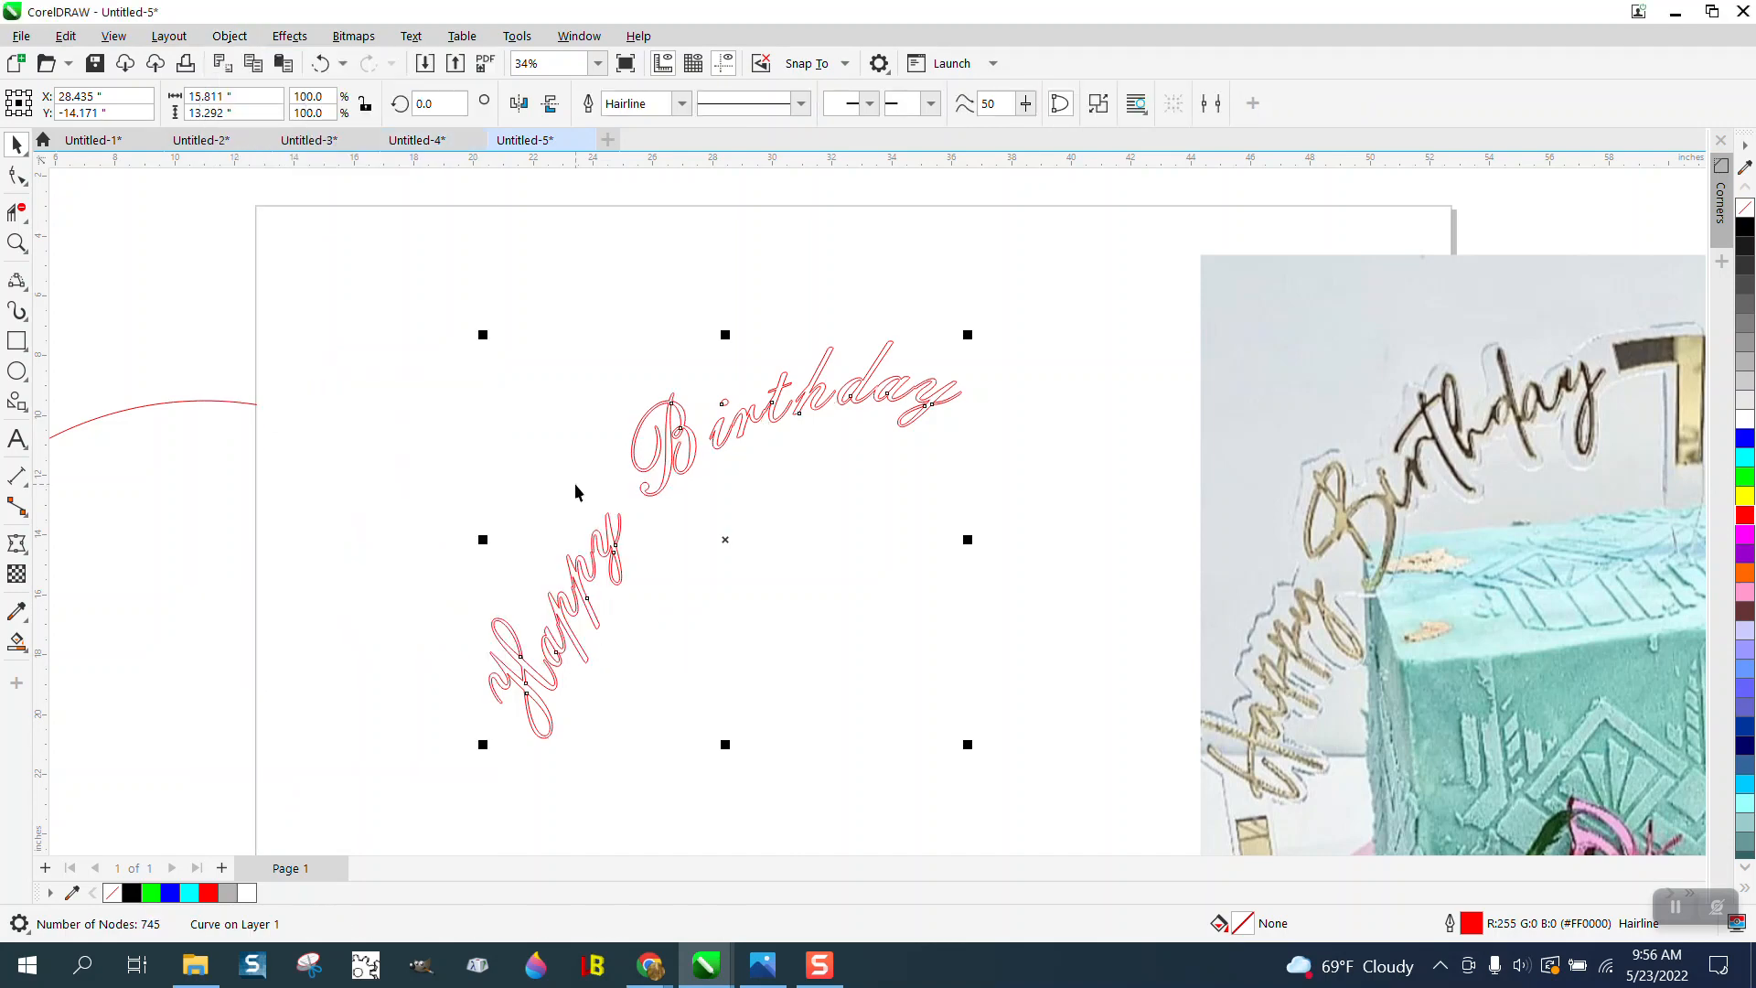
- Break the welded lettering apart and move the dot of the i in Birthday down onto its stem
left_click(17, 242)
left_click_drag(711, 381, 790, 448)
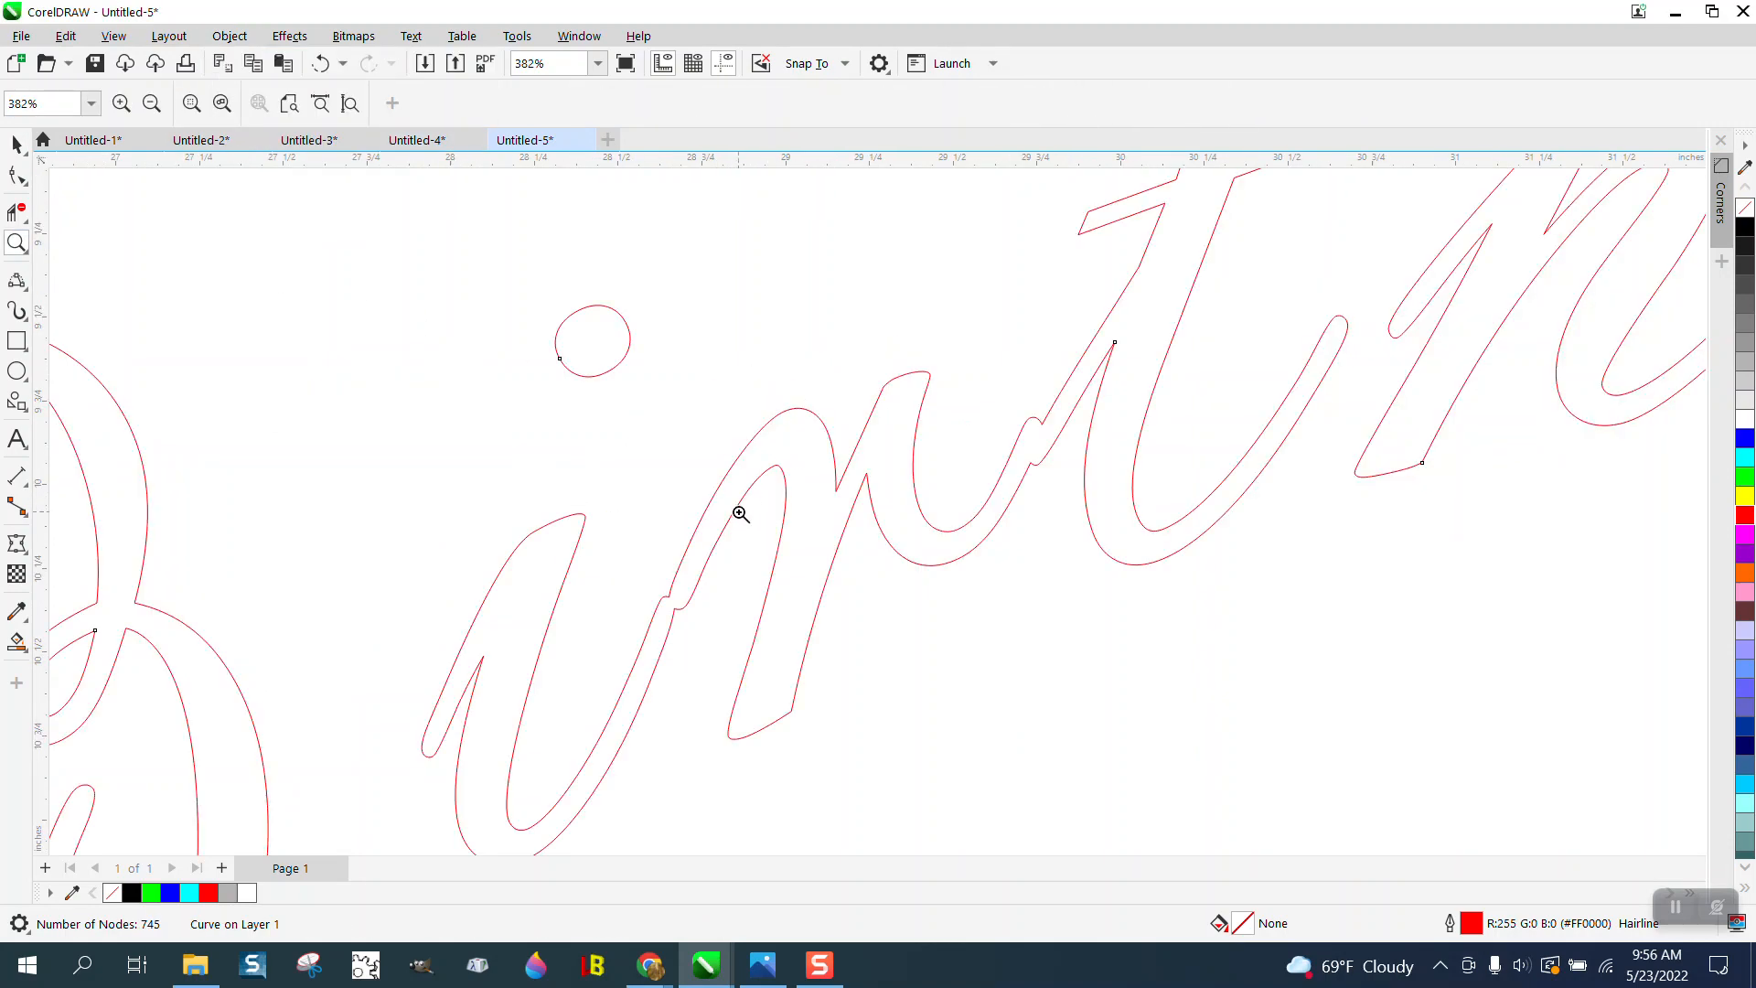
scroll(690, 471, "down", 1)
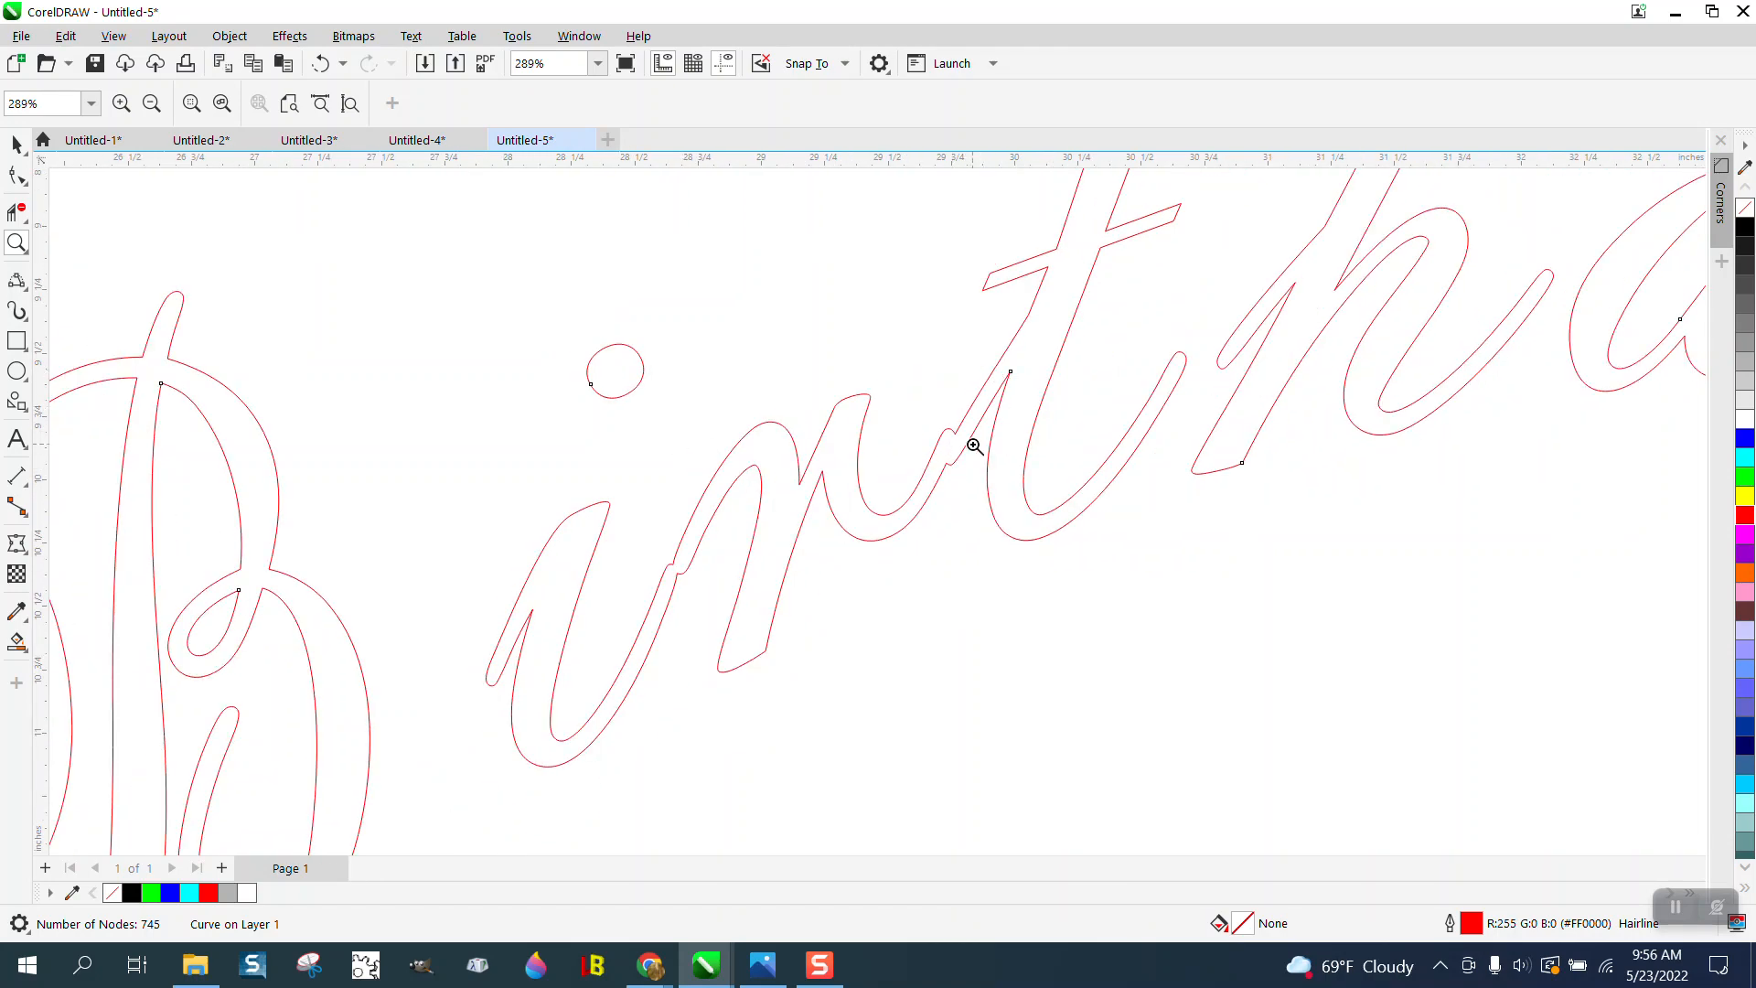
scroll(976, 417, "down", 1)
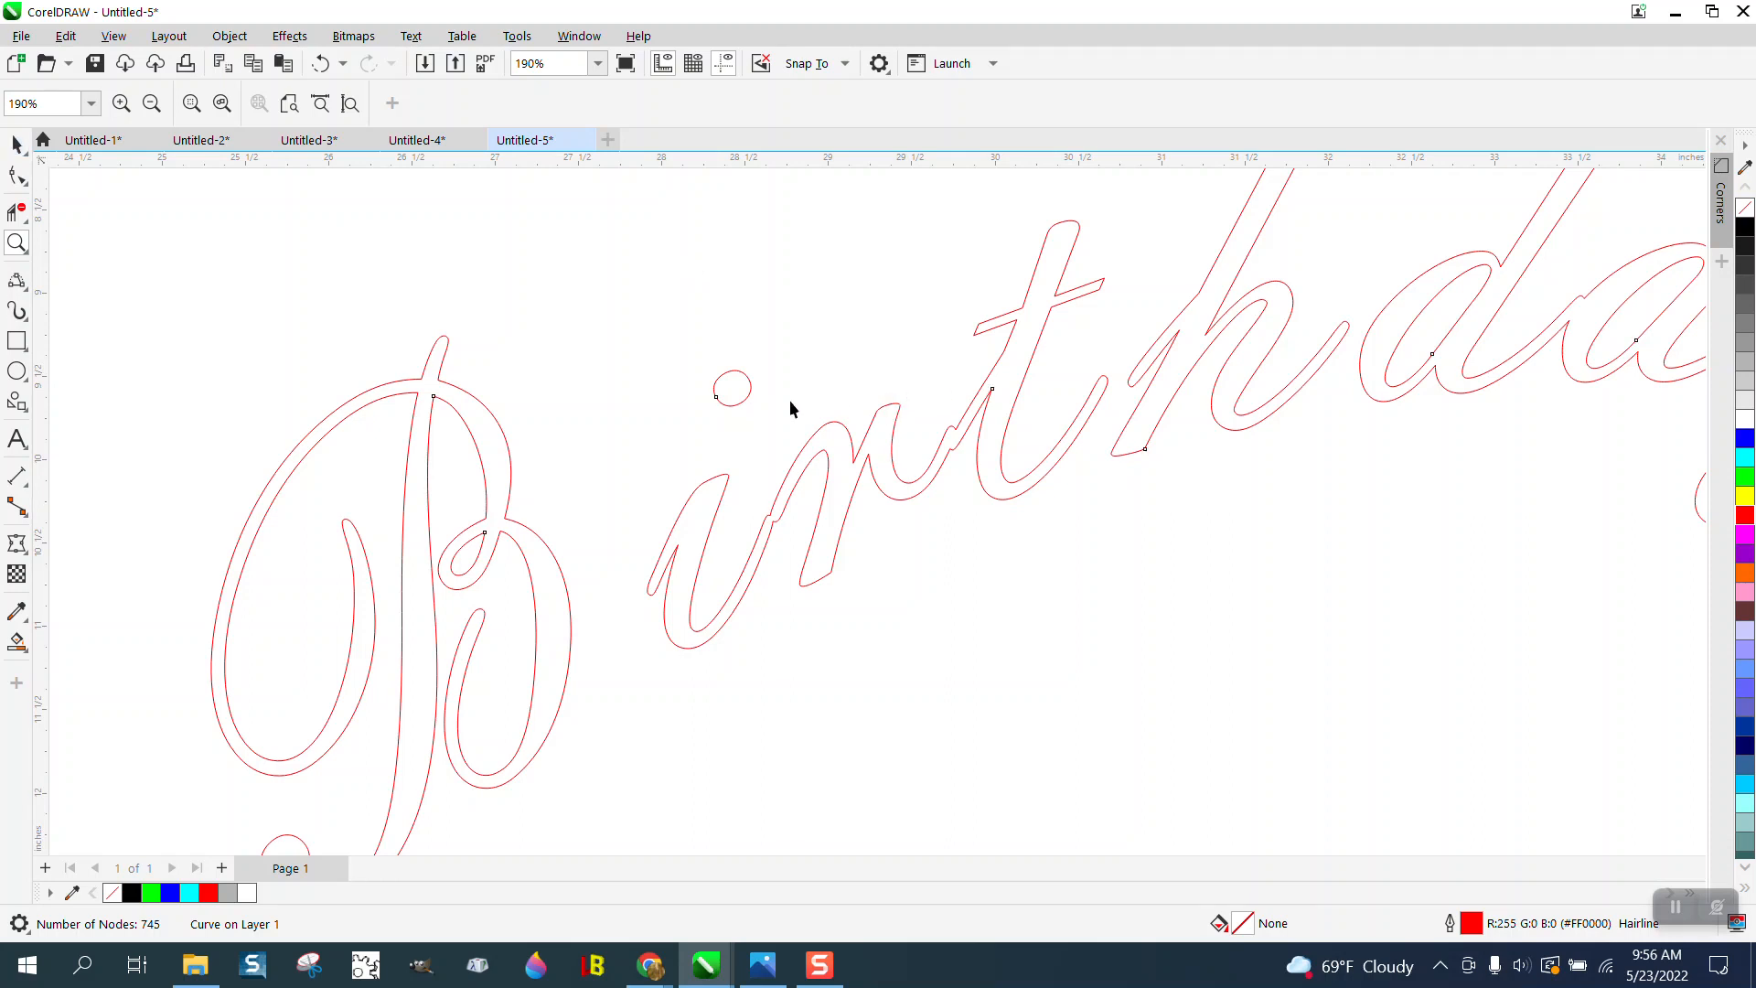
key("space")
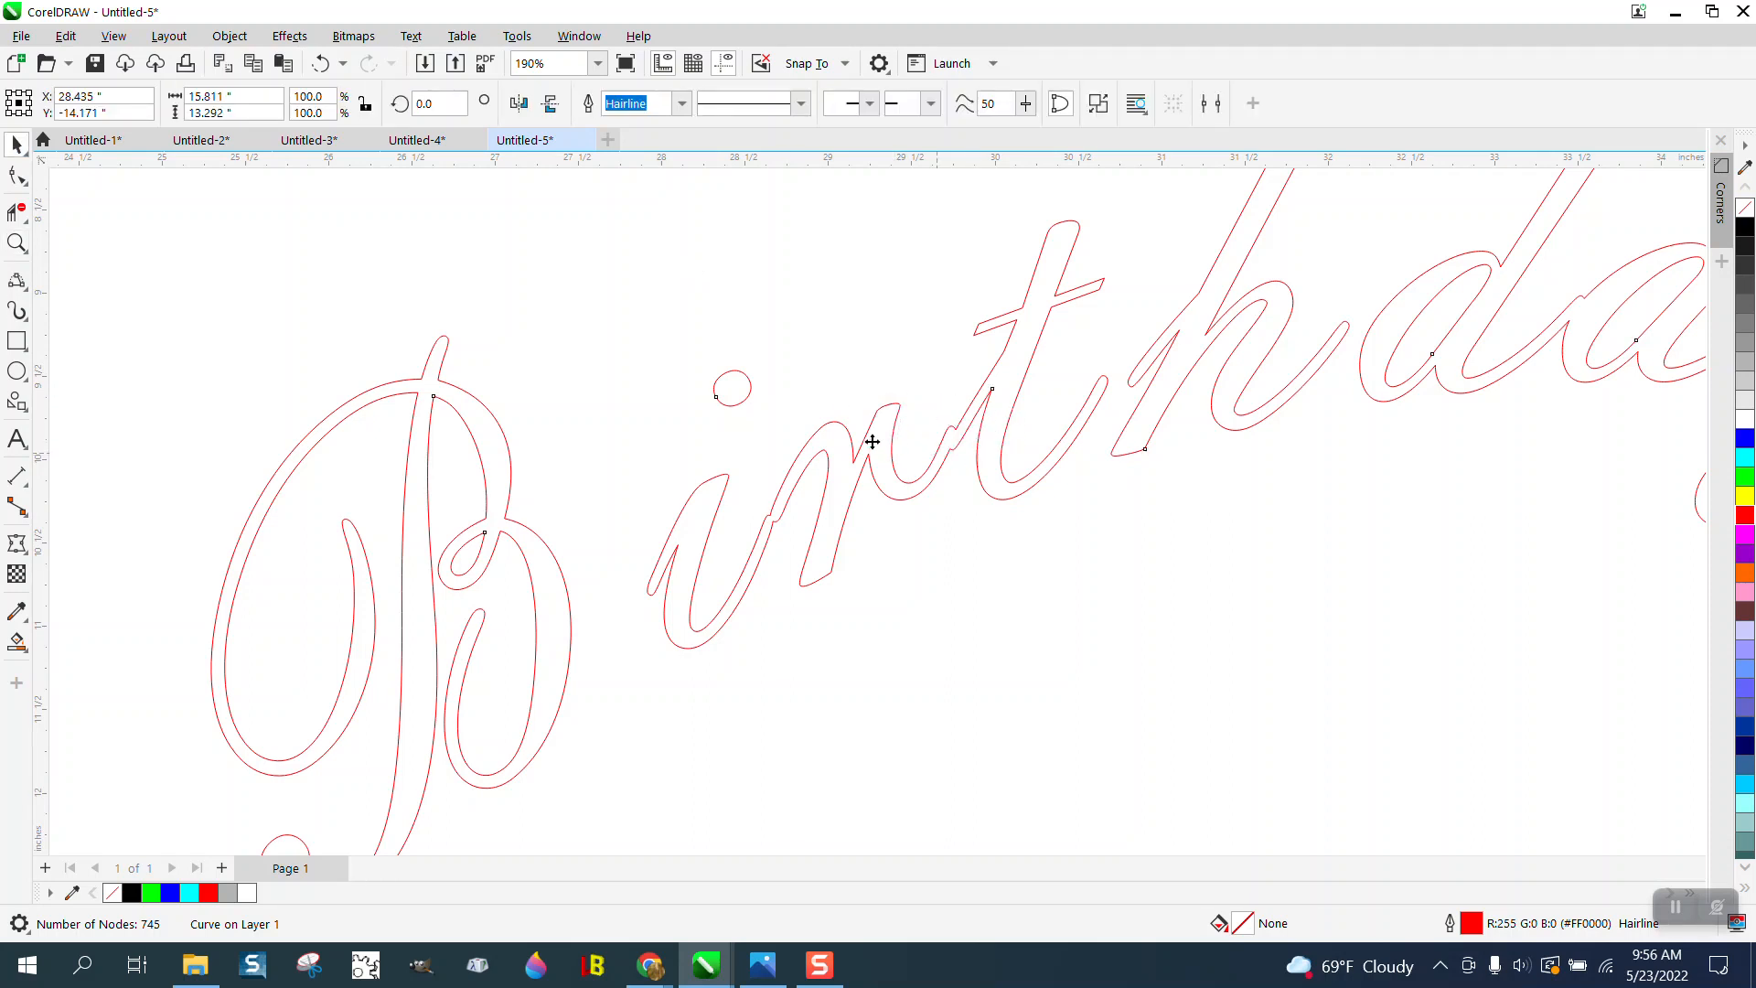
left_click(230, 36)
left_click(331, 528)
left_click_drag(724, 413, 718, 469)
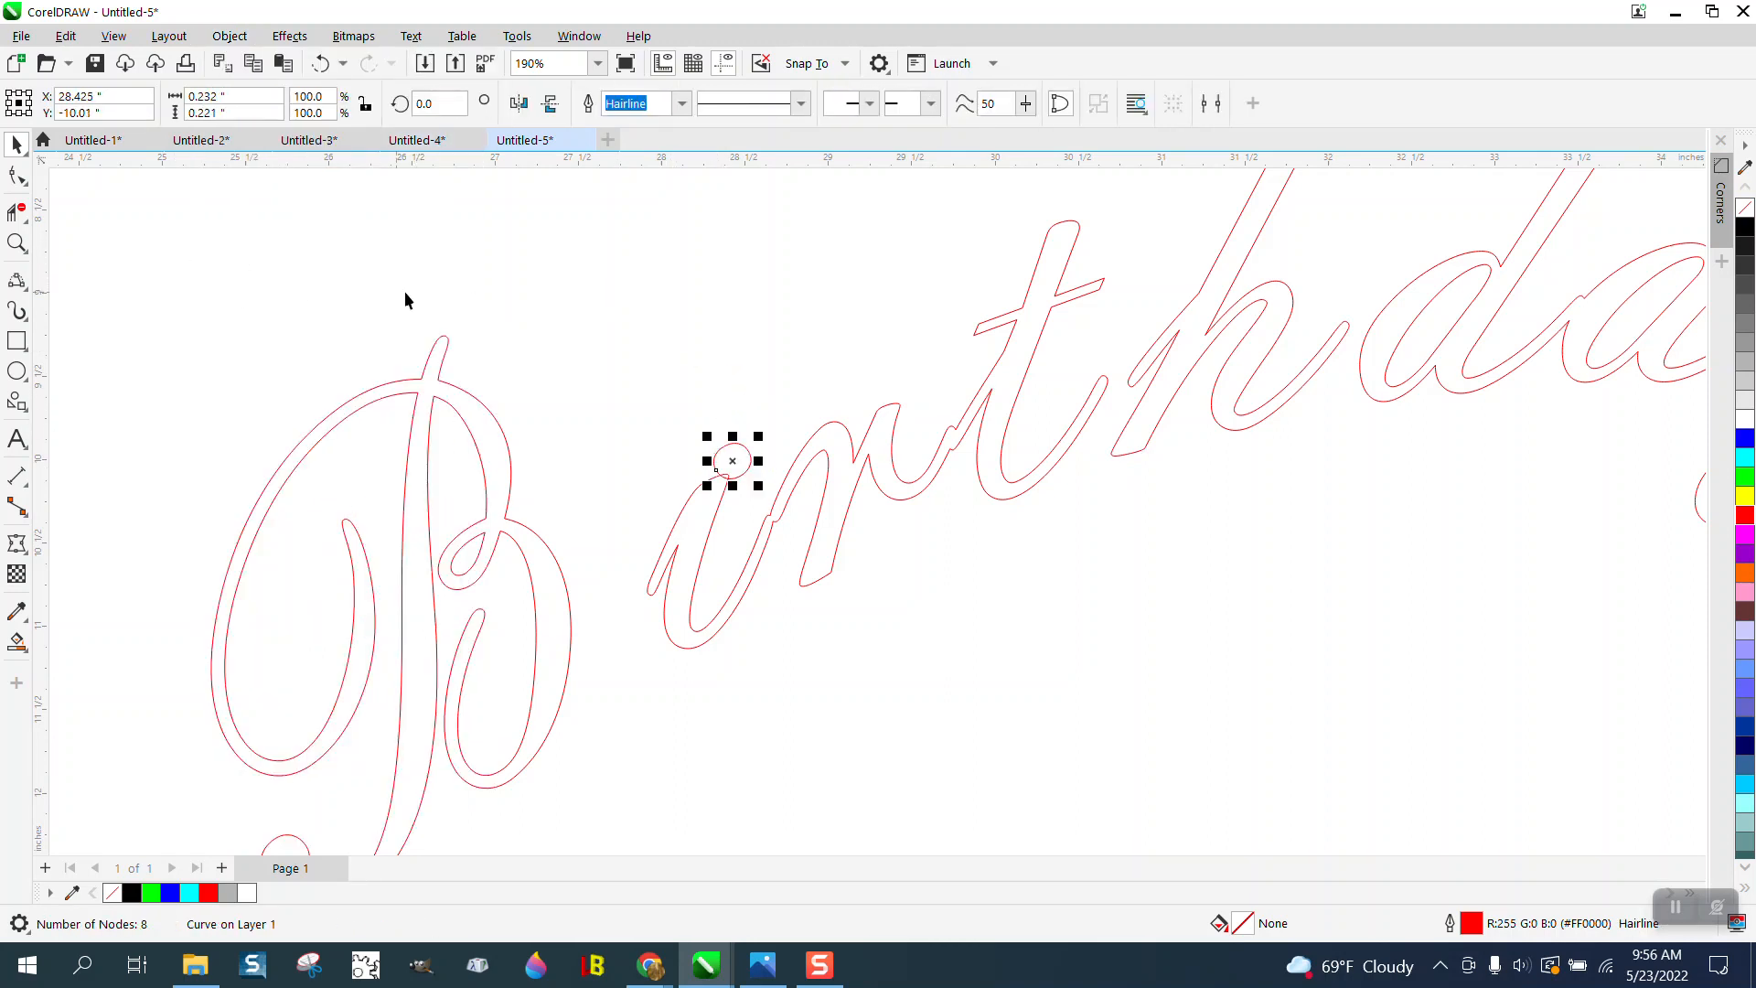
- Try to merge the letters after the B in Birthday into a single curve, and undo the merge
scroll(601, 265, "down", 5)
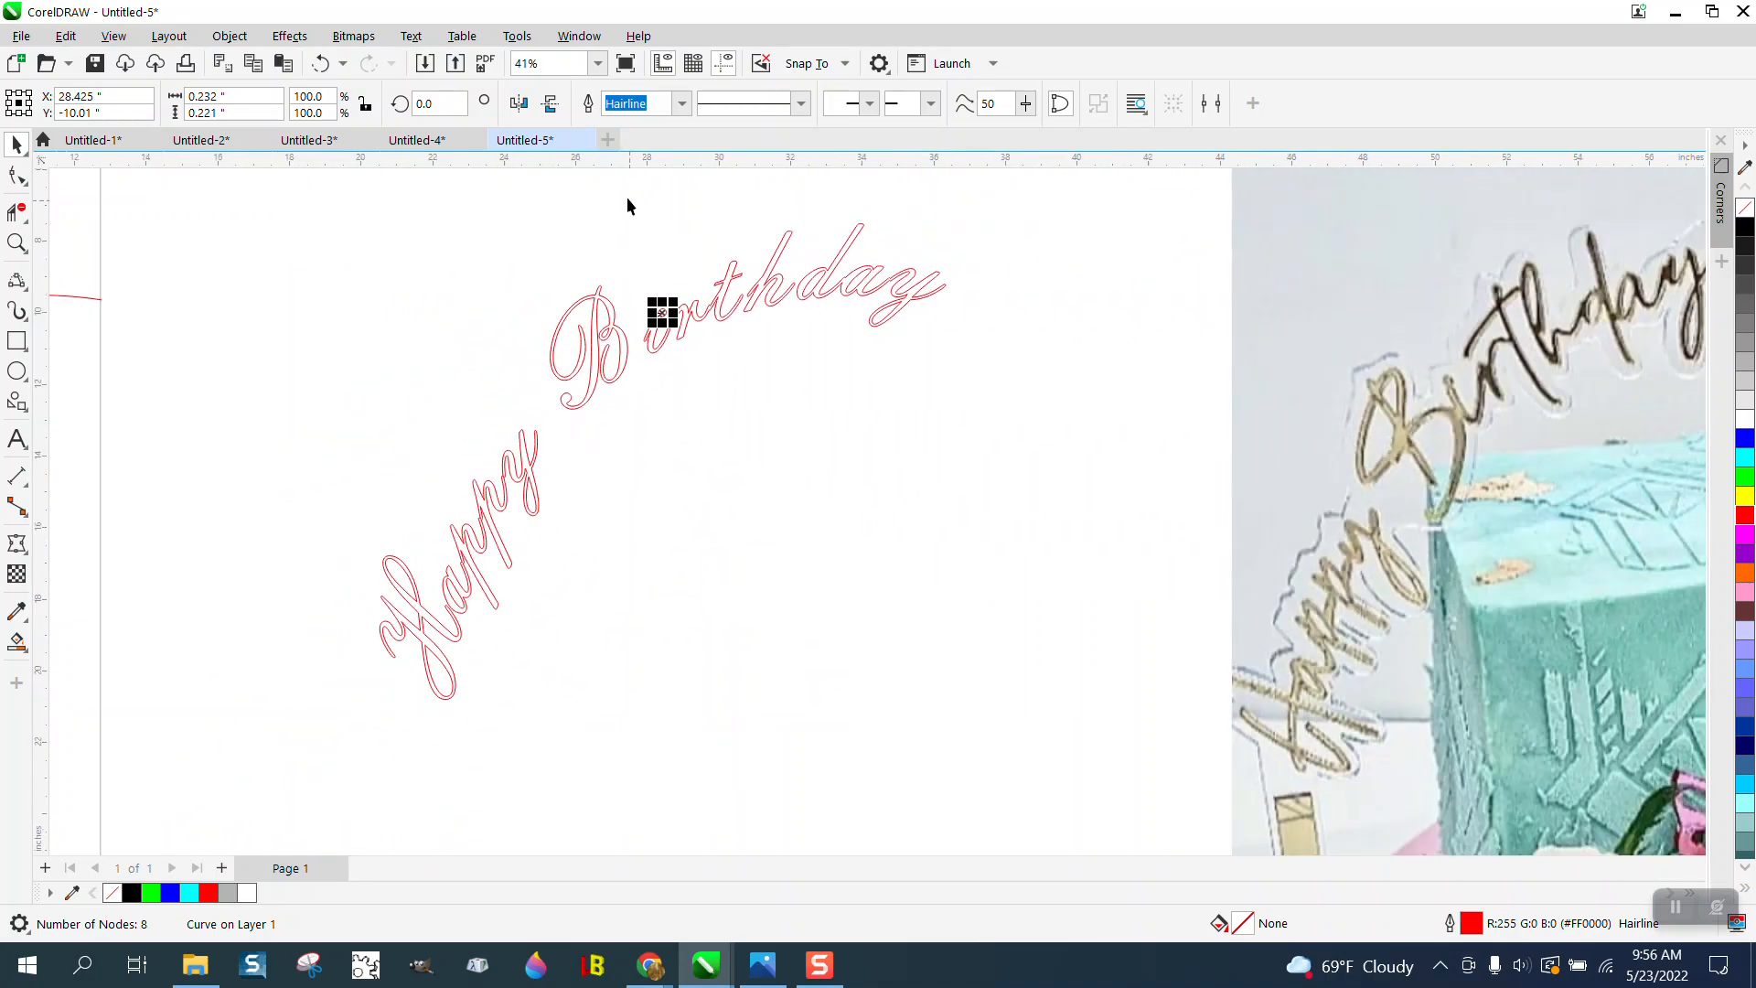
left_click_drag(628, 194, 682, 367)
left_click_drag(1023, 392, 1023, 389)
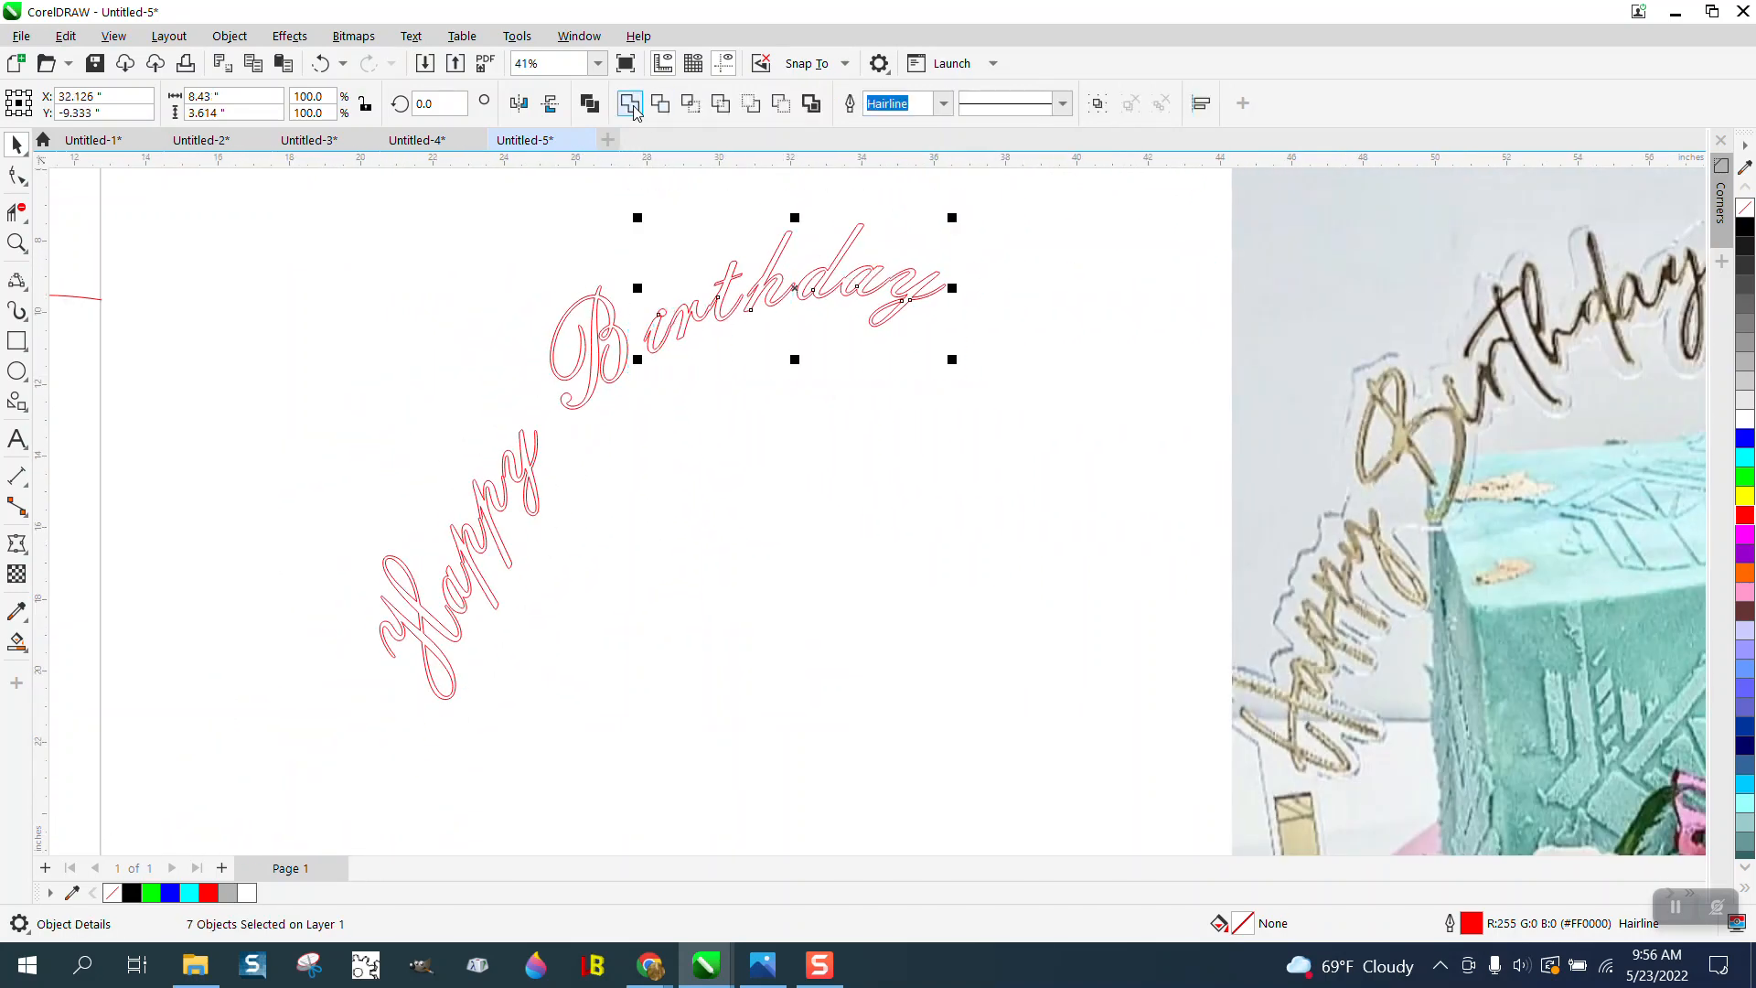
key("ctrl+l")
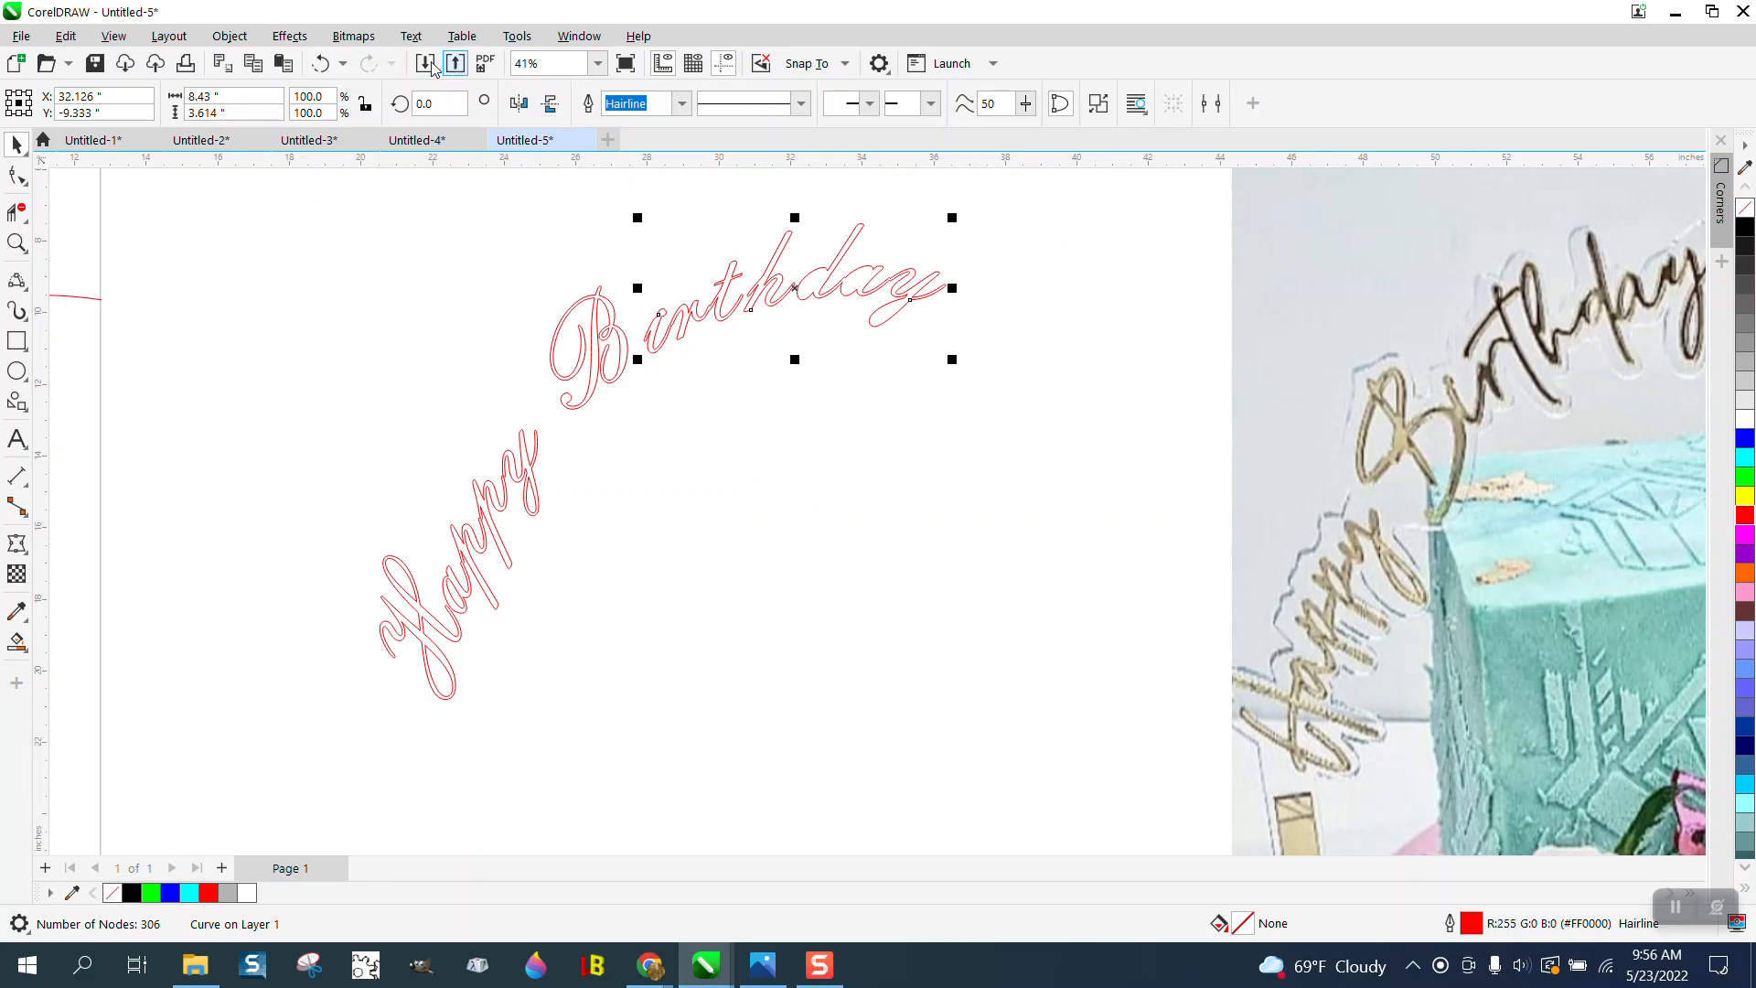
left_click(320, 63)
- Try welding all the outlines of the word Birthday together, including the B, and undo the weld
left_click_drag(508, 216, 951, 416)
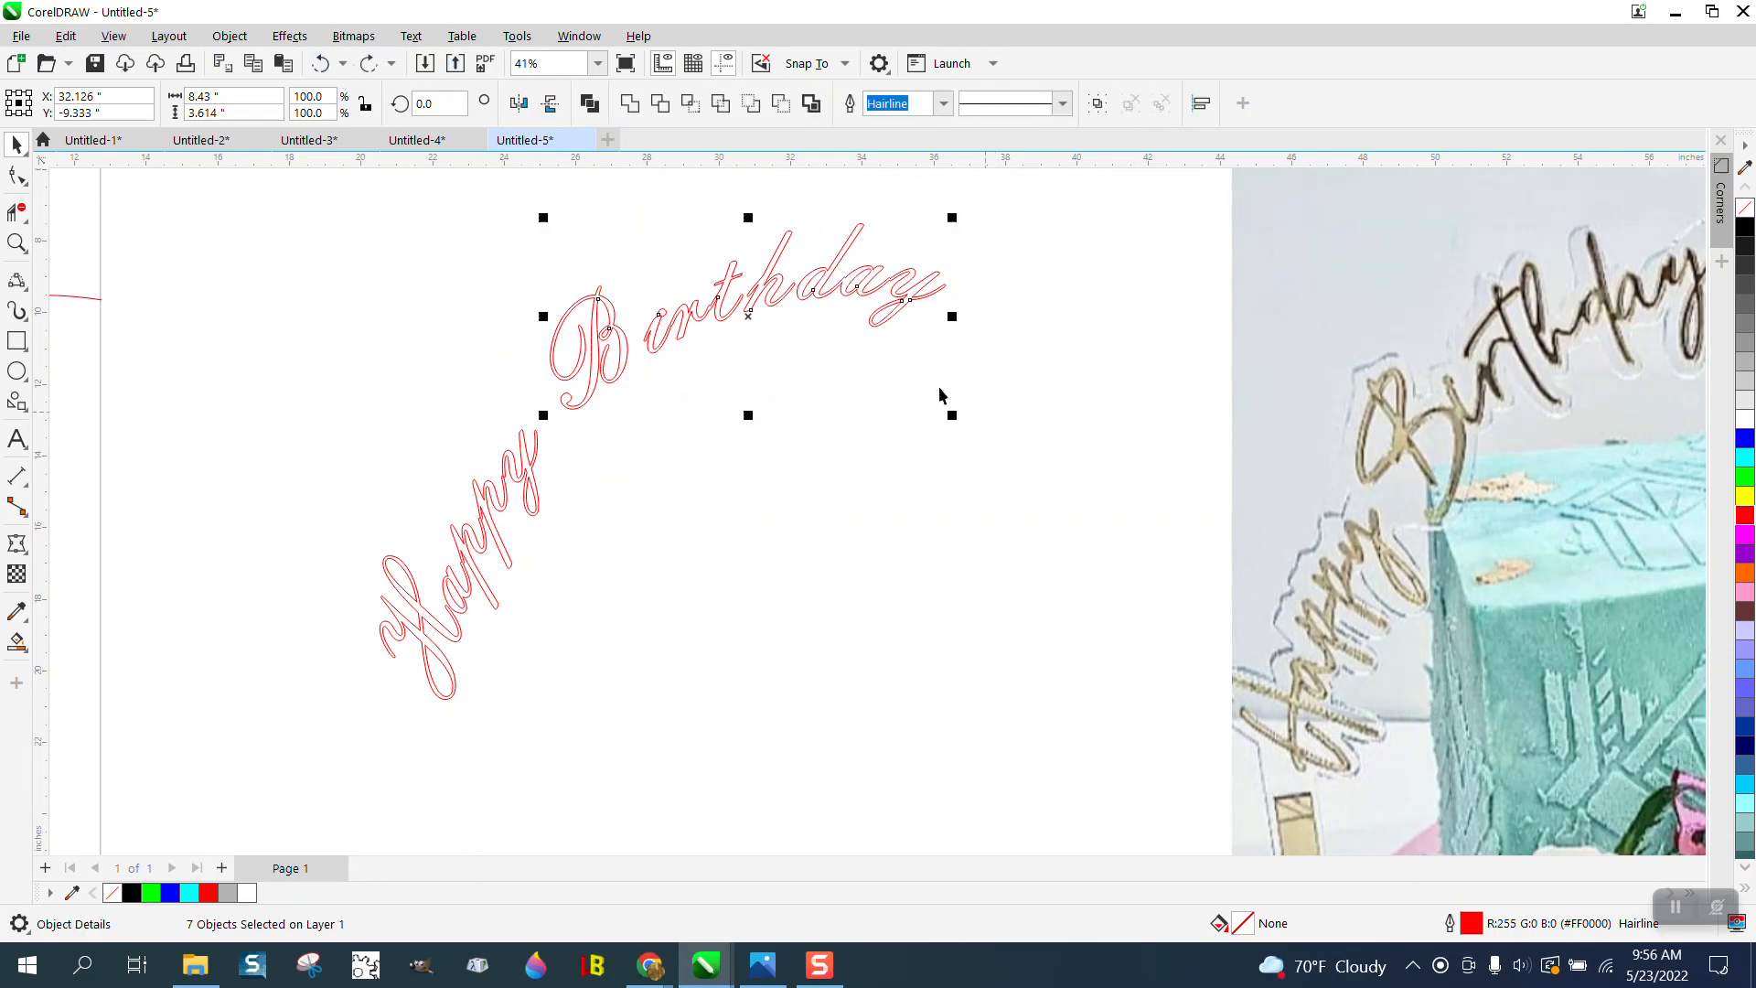
left_click(230, 36)
mouse_move(279, 485)
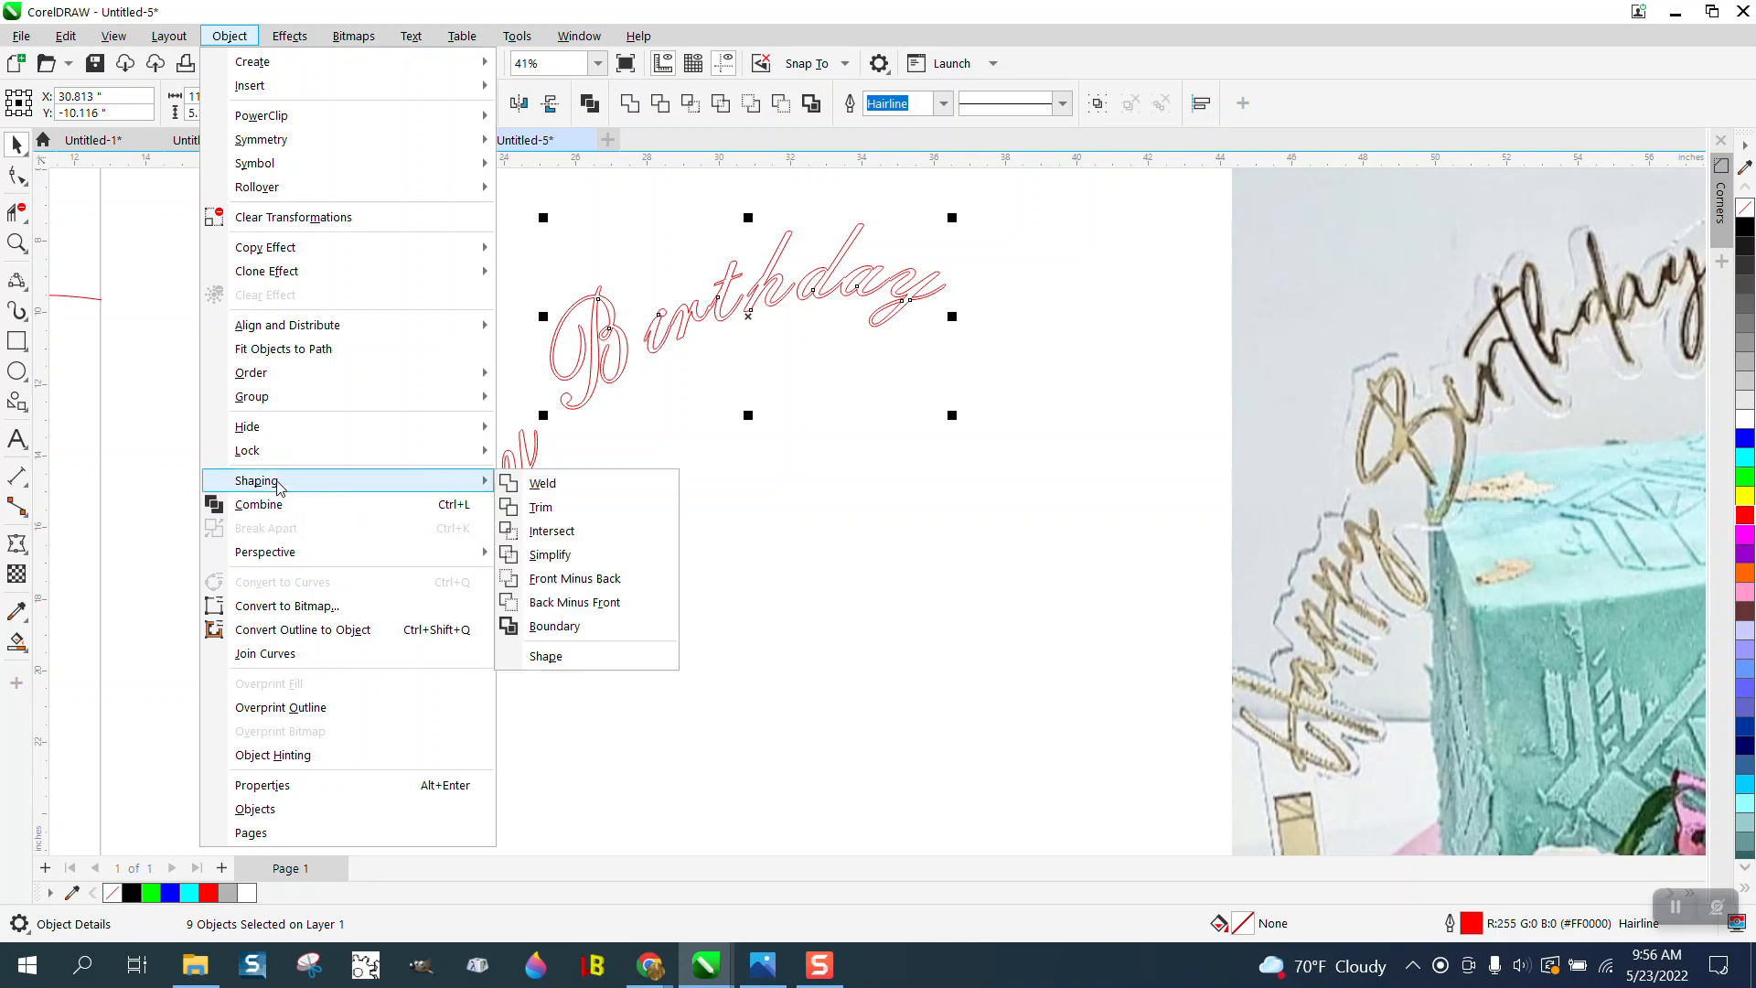
left_click(545, 483)
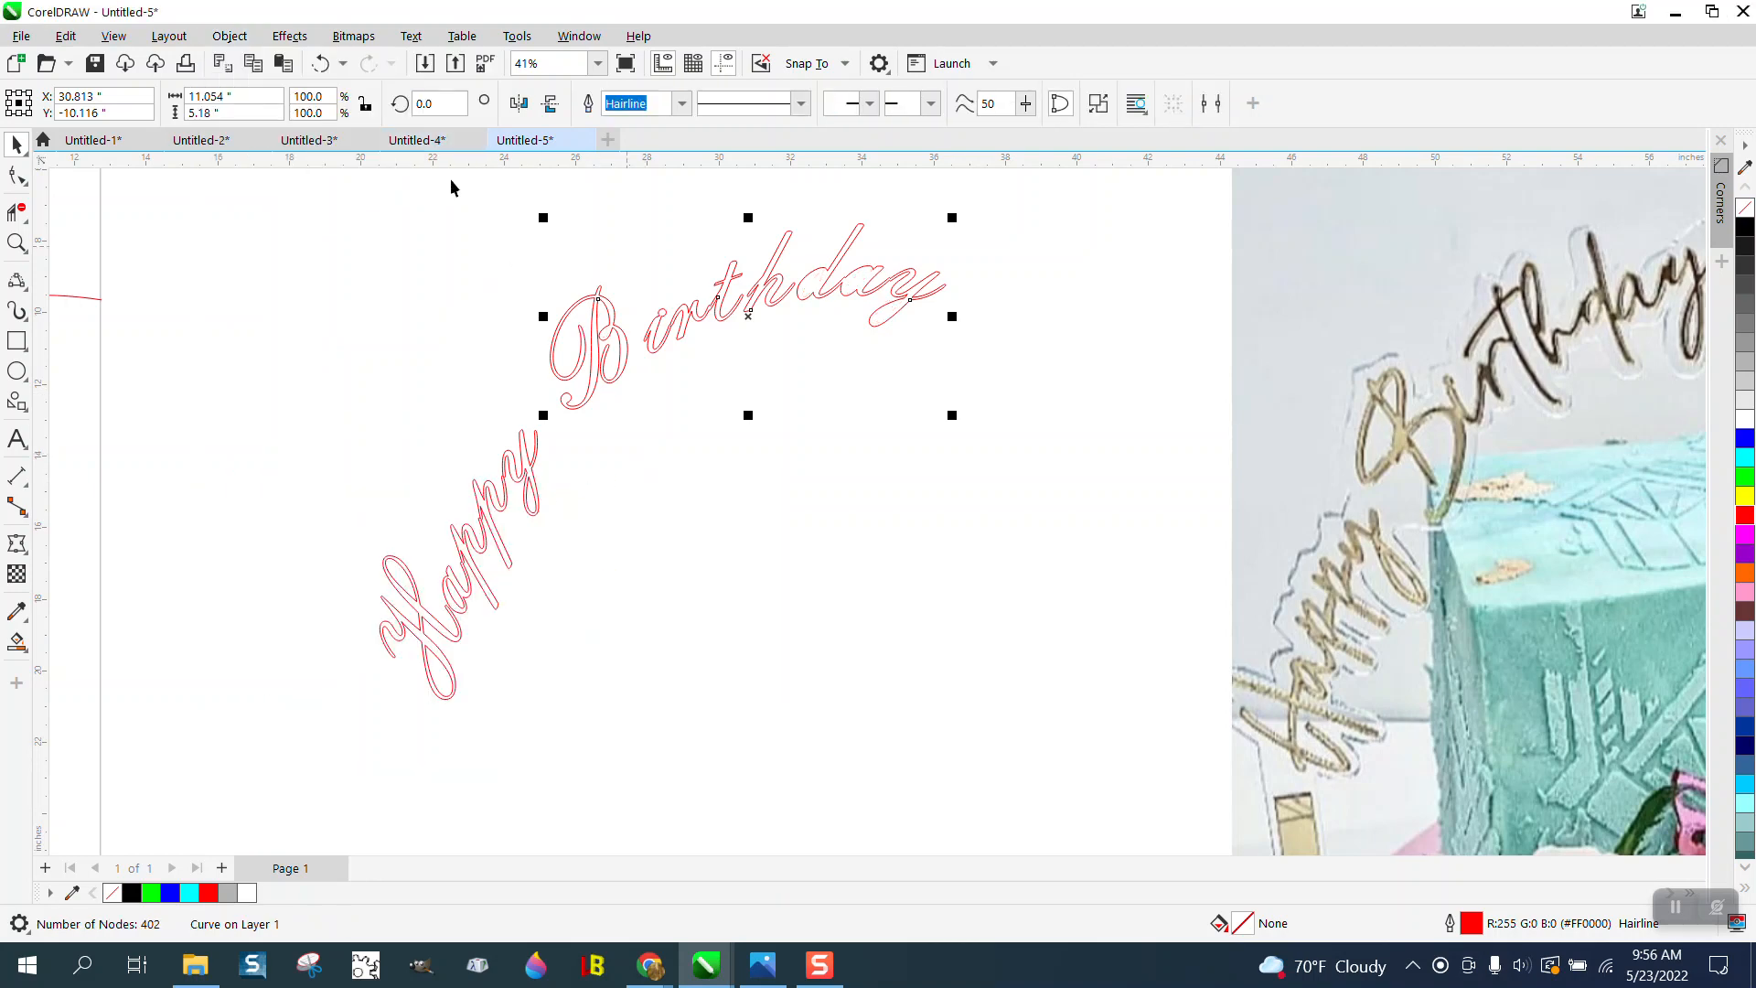
left_click(320, 63)
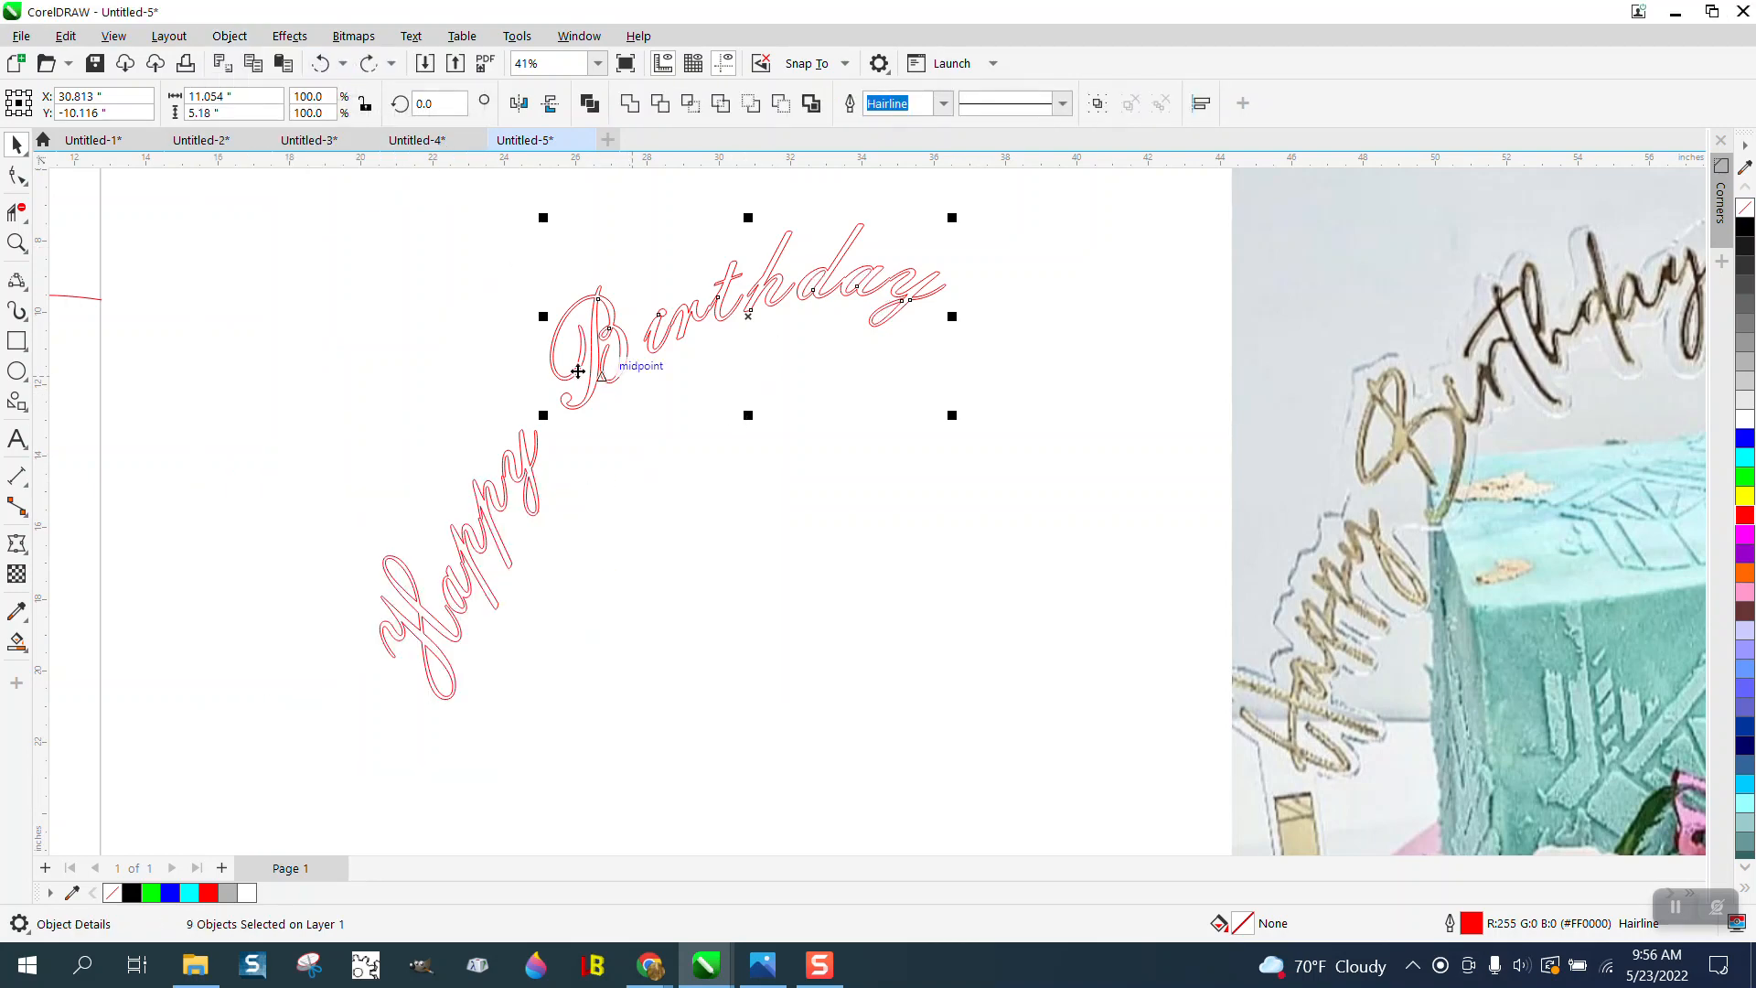
- Delete the overlapping line segments where the dot meets the stem of the i in Birthday
left_click(17, 243)
left_click_drag(603, 275, 787, 385)
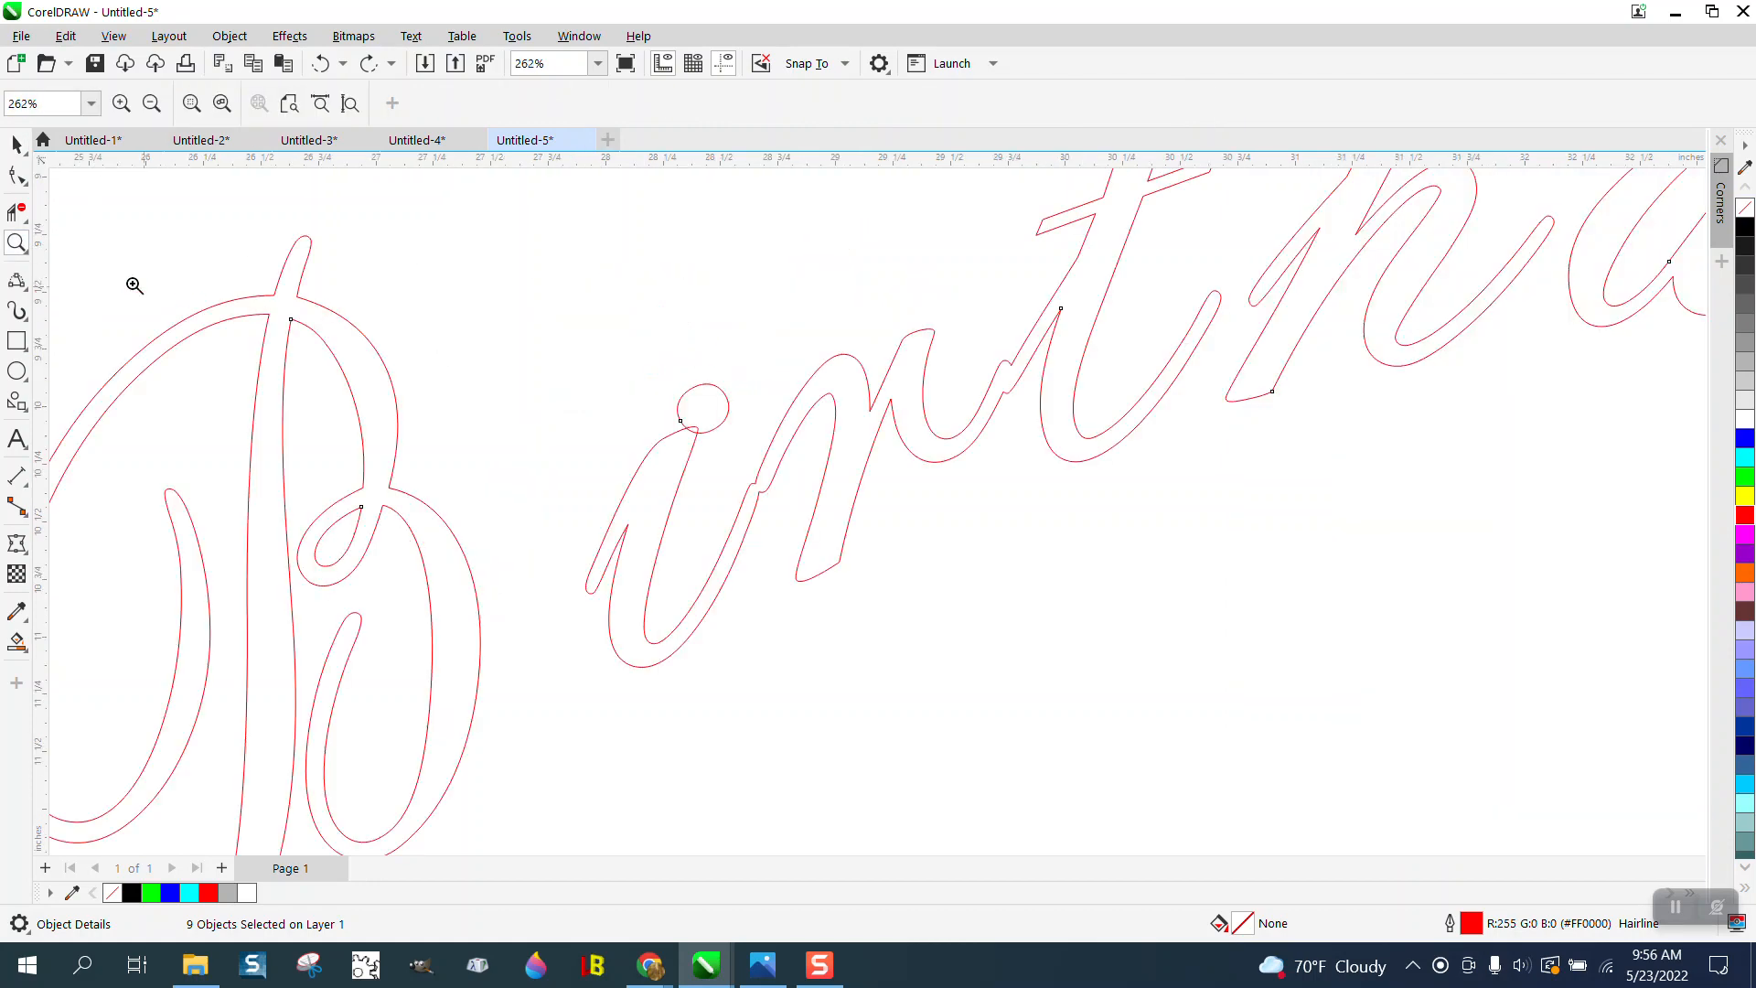
left_click(17, 213)
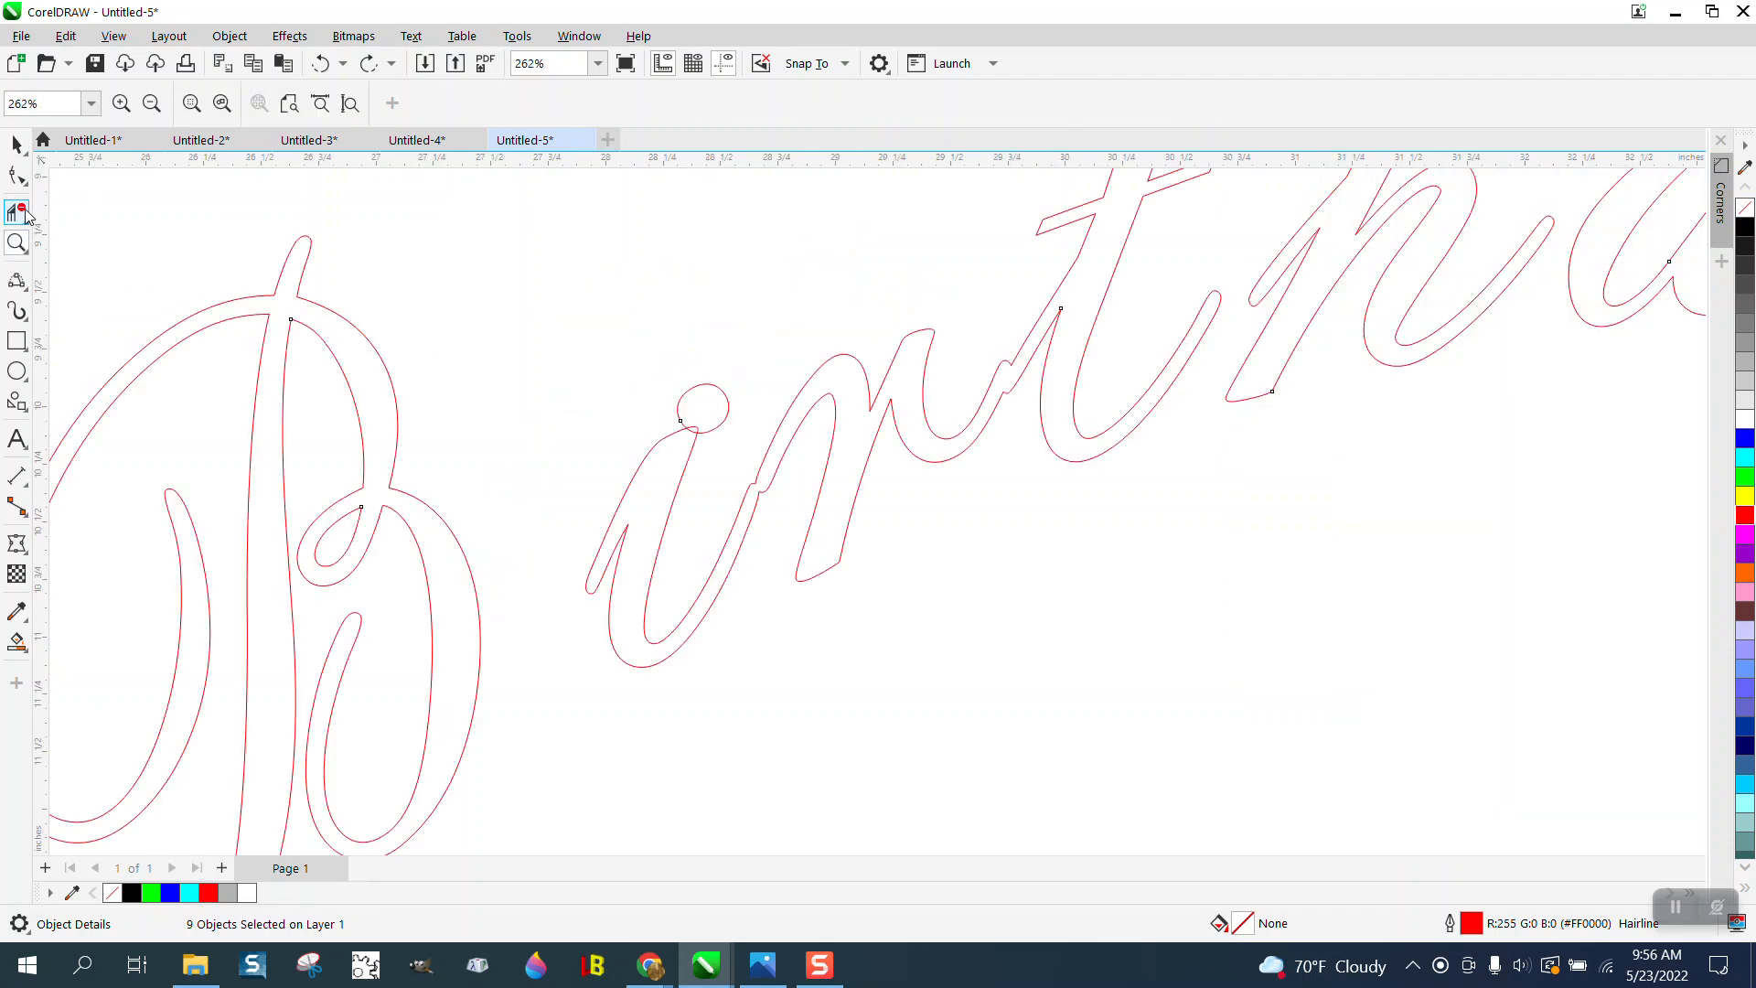
left_click(696, 425)
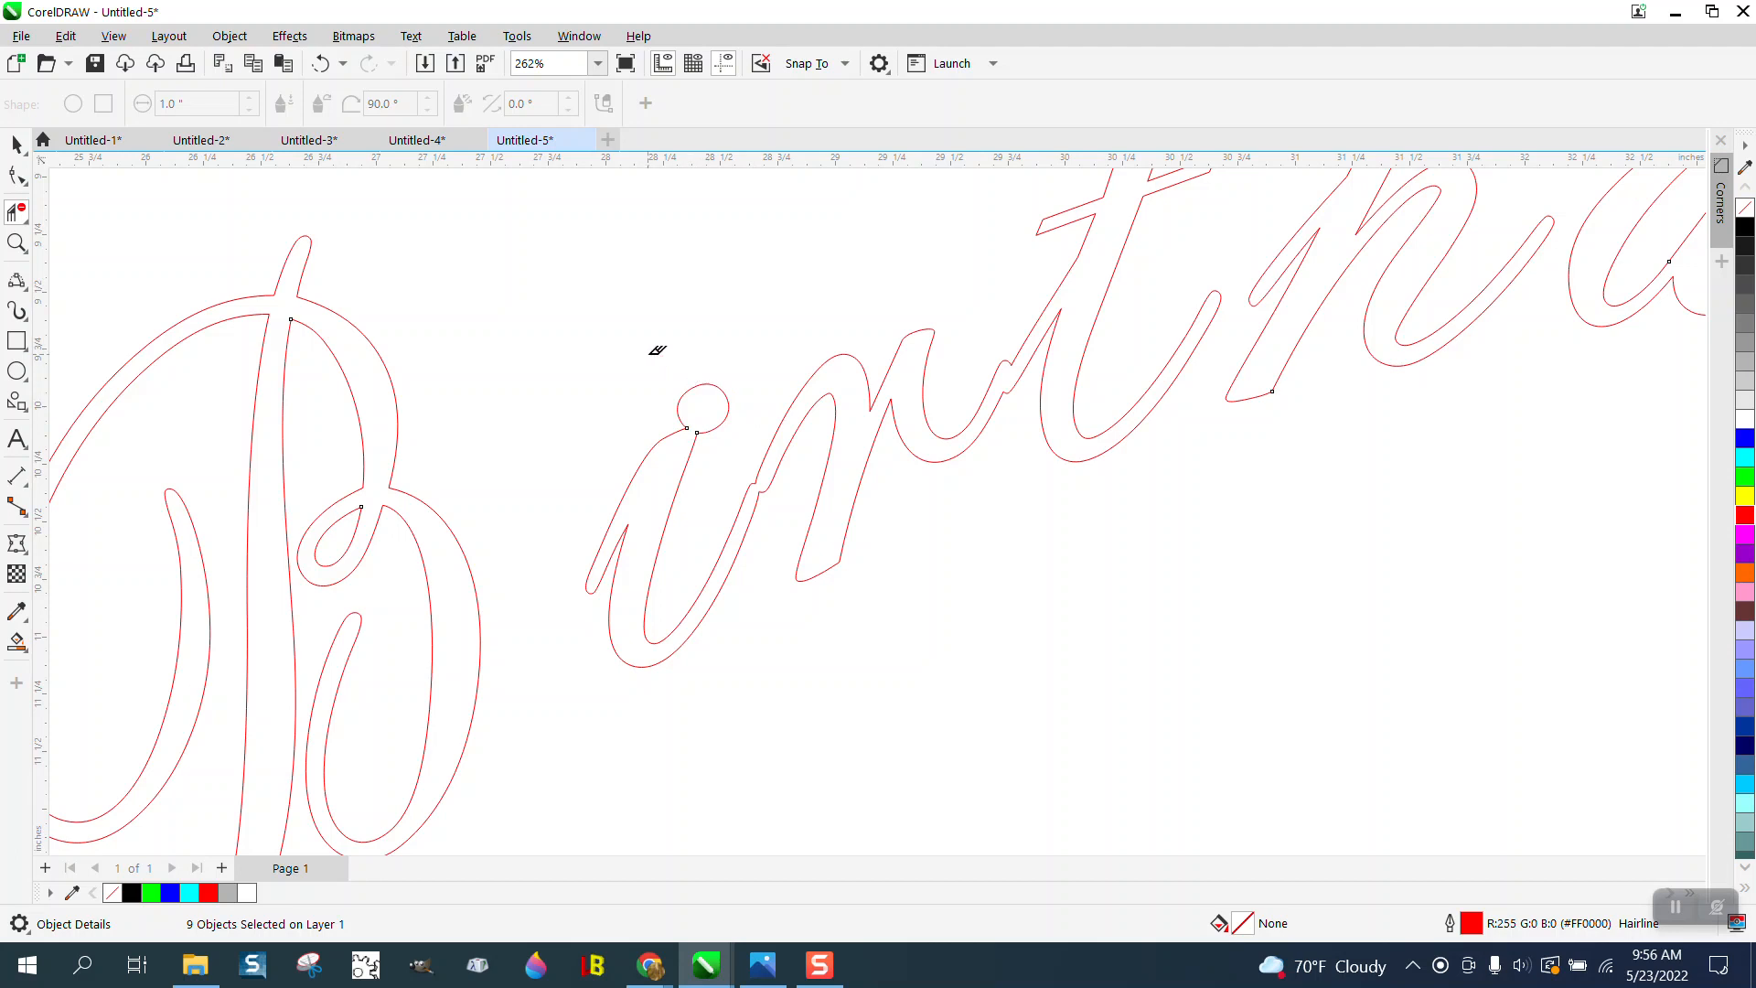
- Delete the extra nodes at both notches where the i joins the r in Birthday
left_click(16, 242)
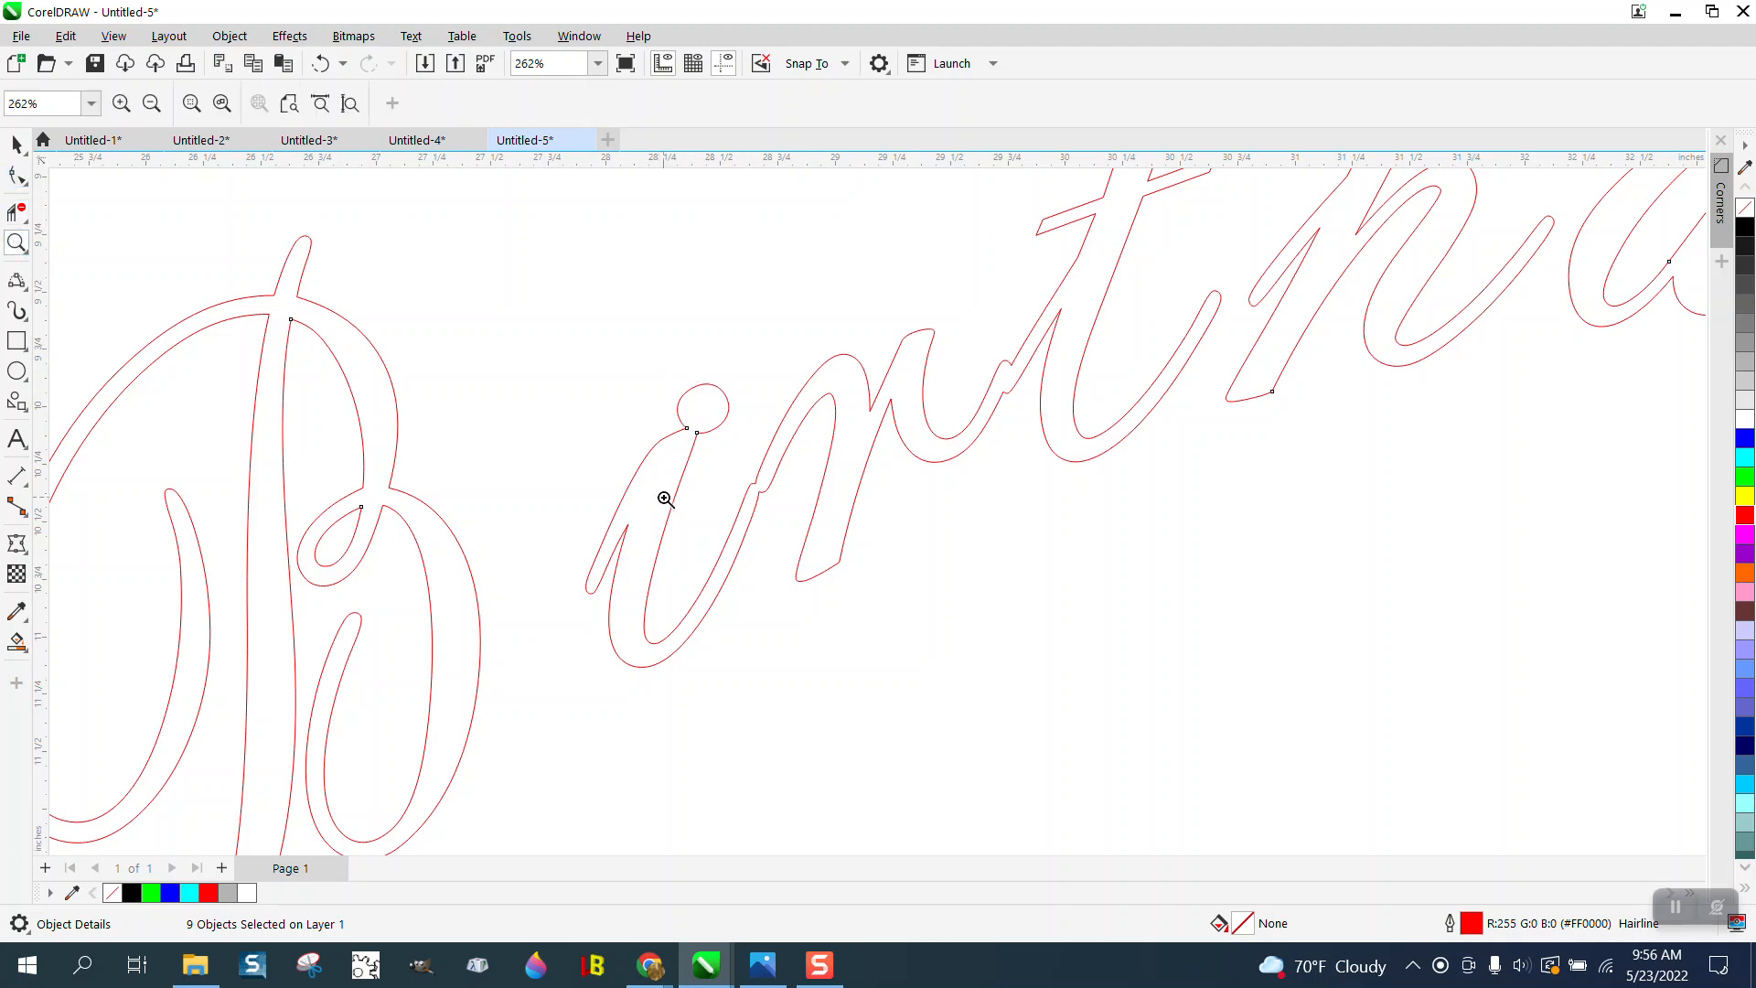
left_click_drag(724, 476, 831, 519)
left_click(17, 175)
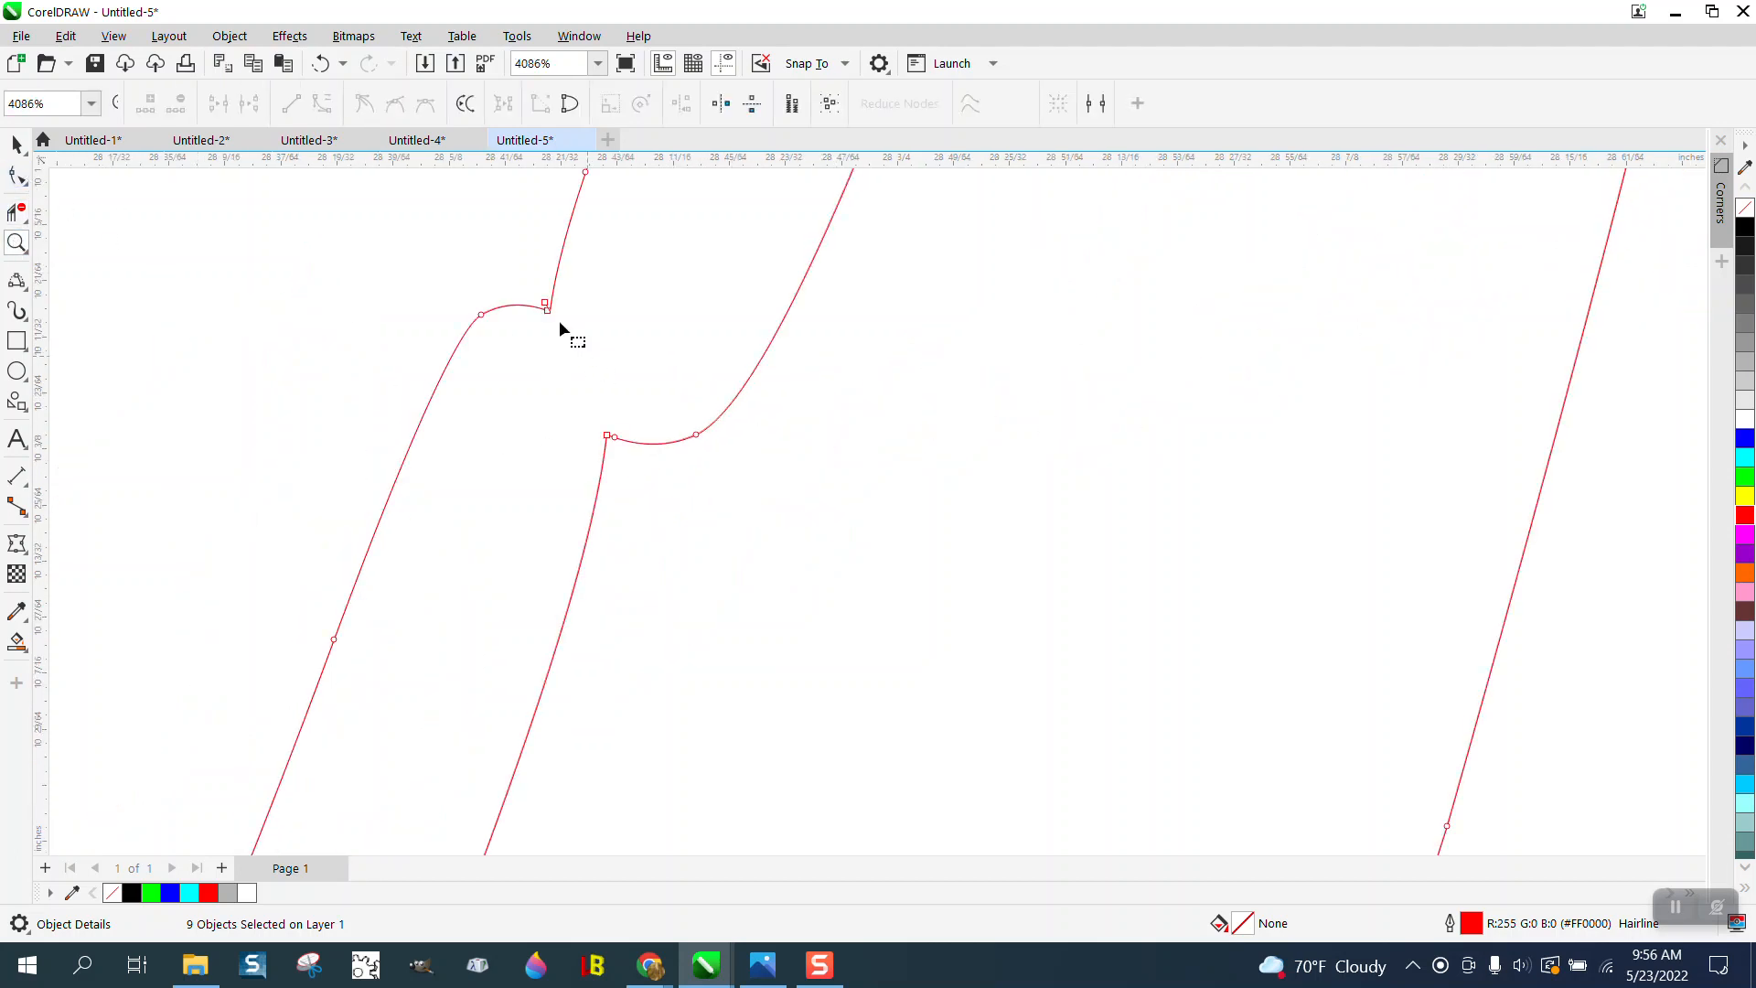
left_click_drag(516, 358, 512, 359)
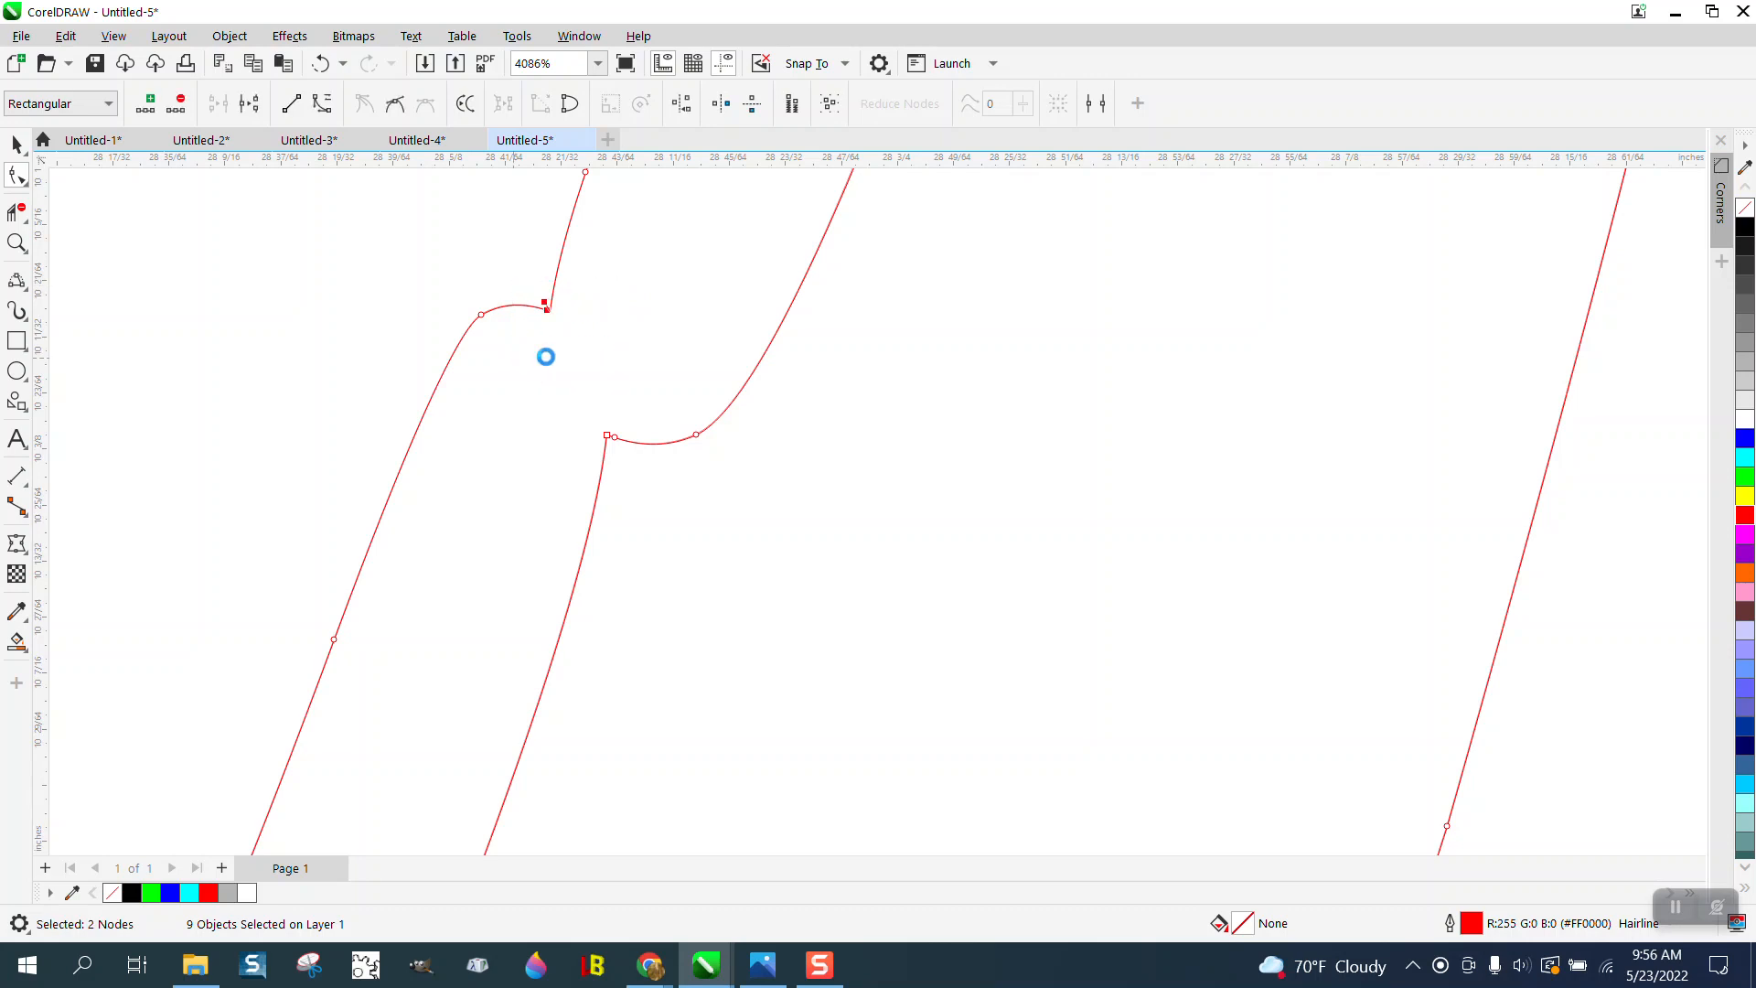
key("Delete")
left_click_drag(644, 365, 578, 459)
key("Delete")
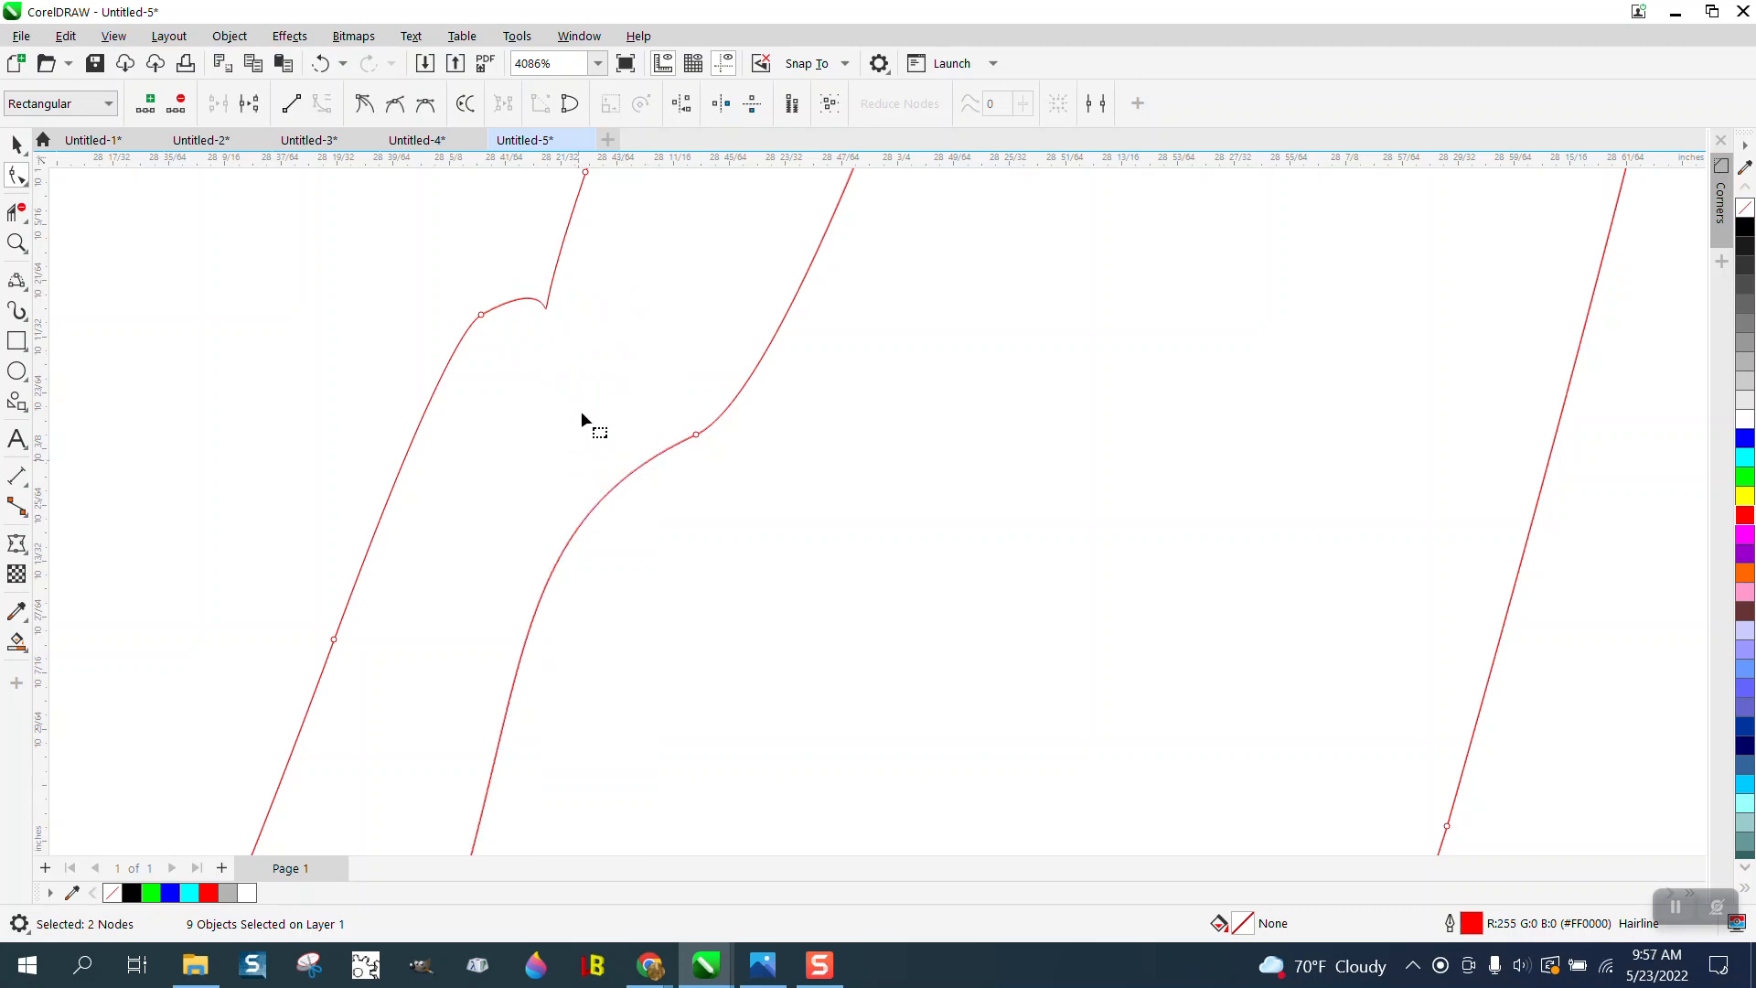
- Adjust the curve handles on the upper outline between the i and the r to smooth out the remaining kink
left_click(486, 313)
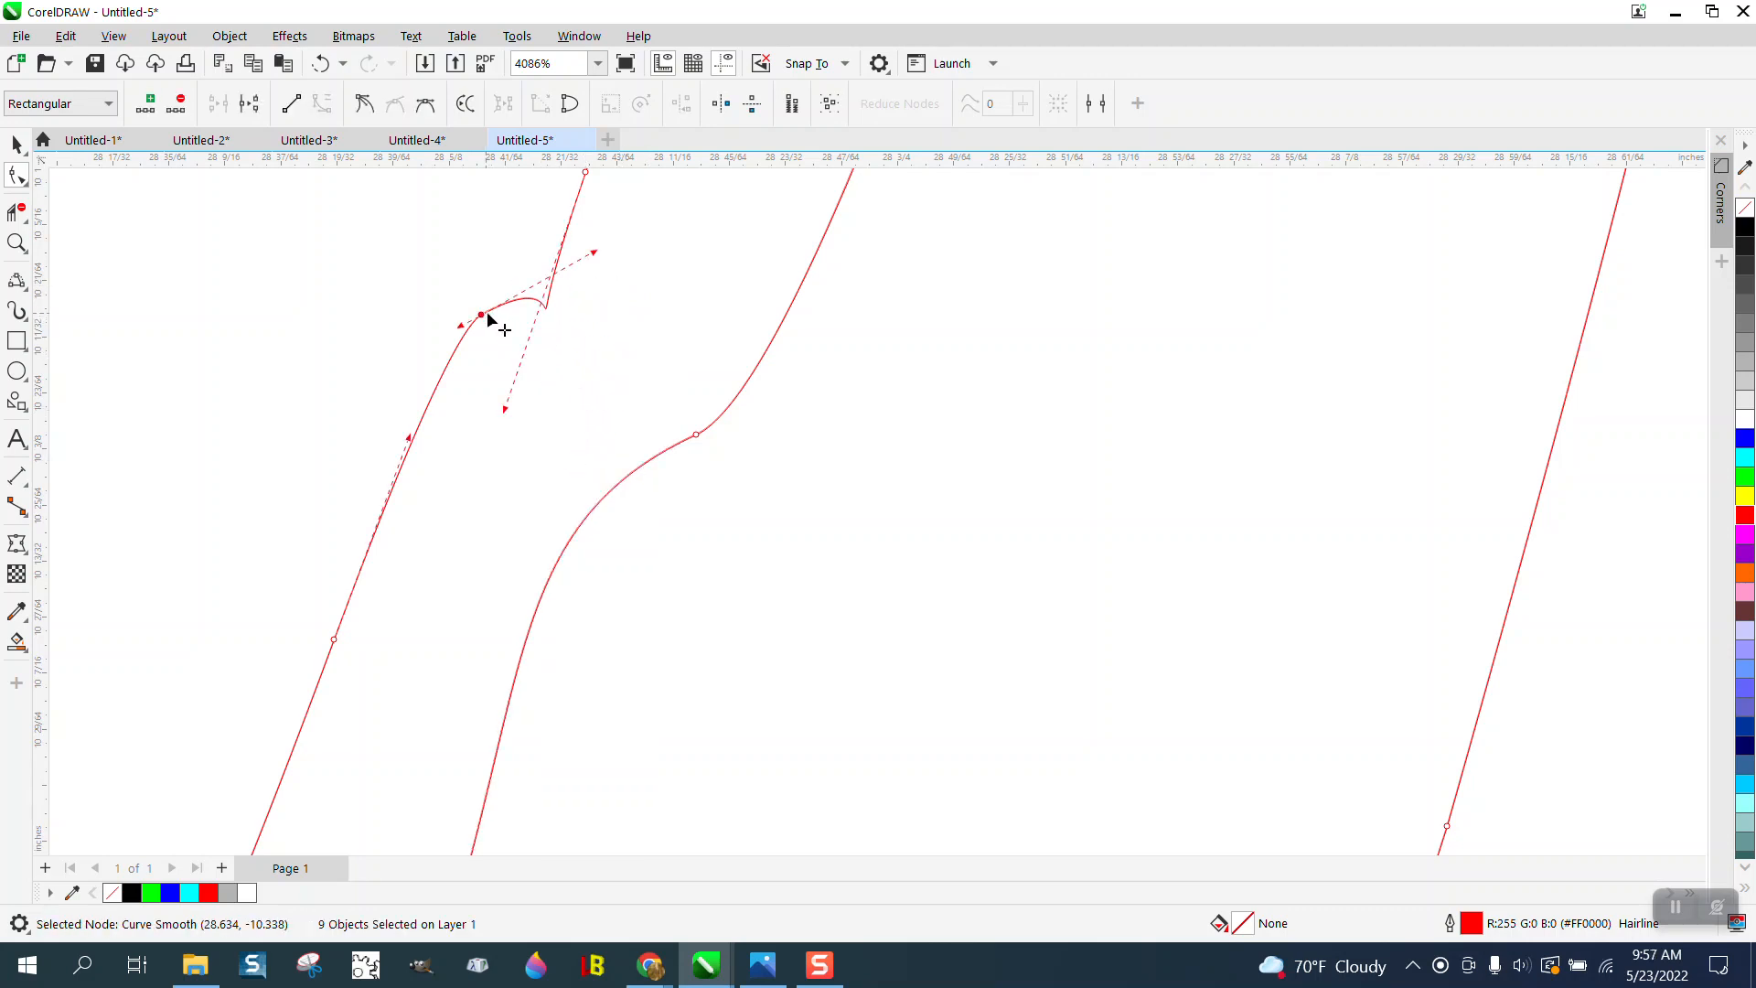
left_click_drag(594, 261, 556, 212)
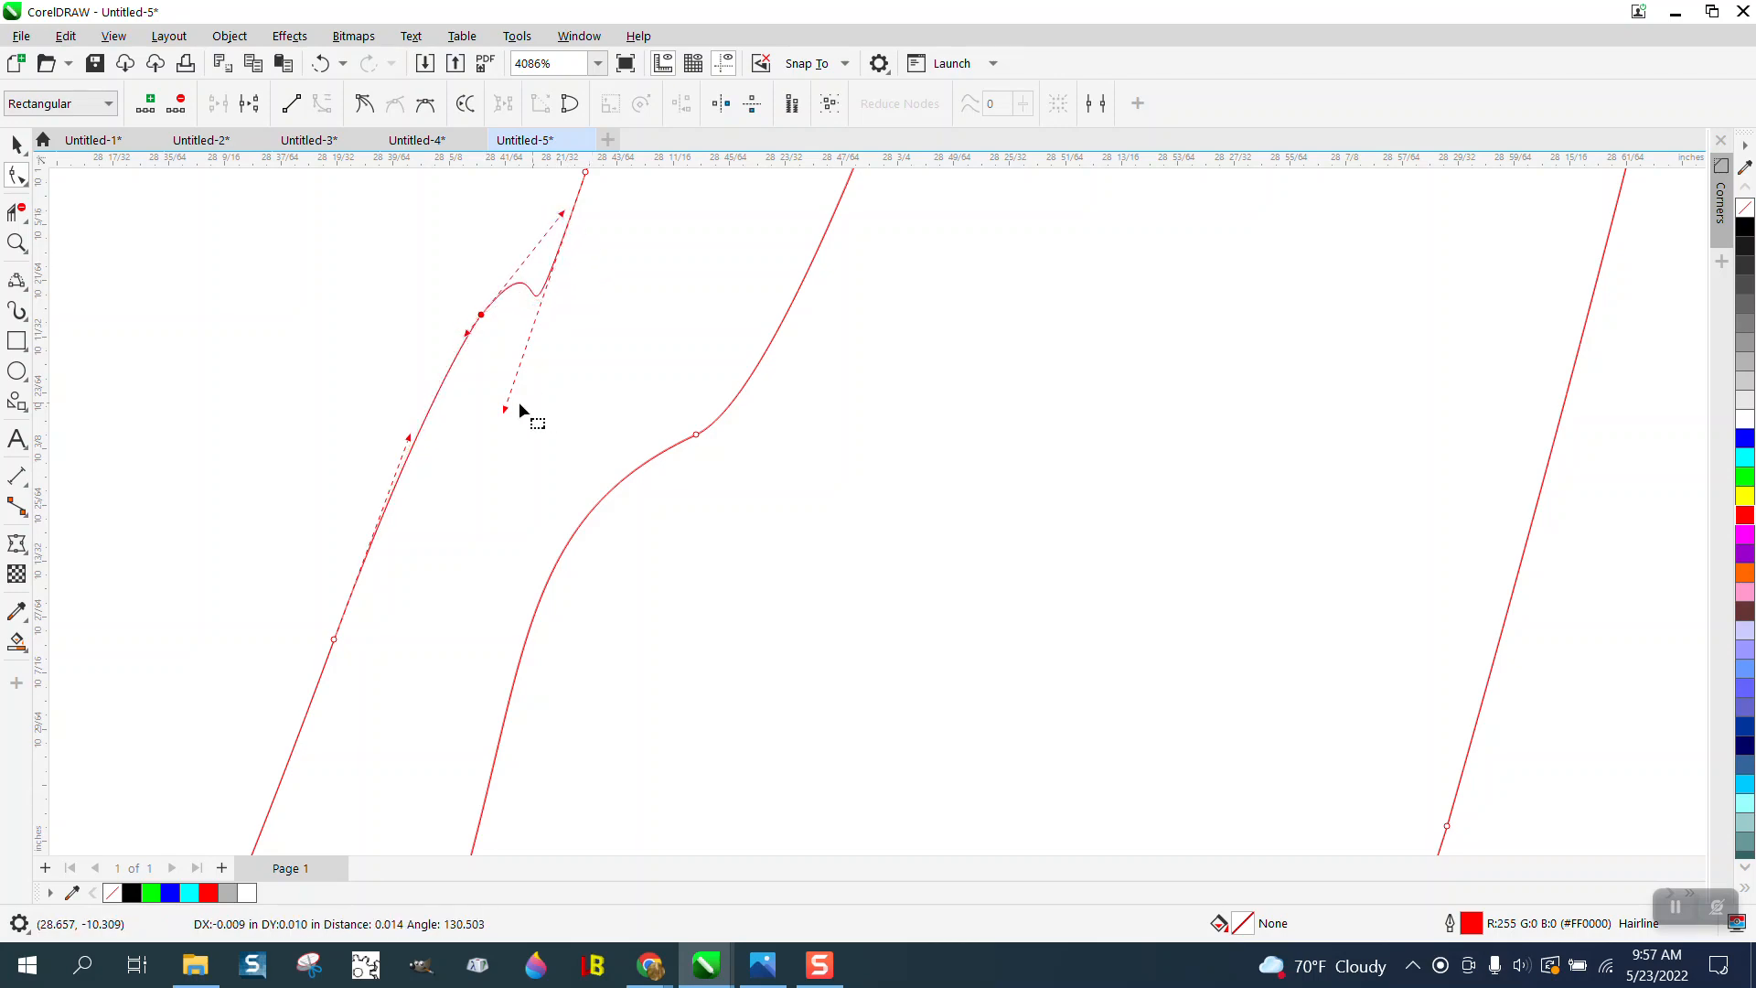
left_click_drag(510, 413, 531, 277)
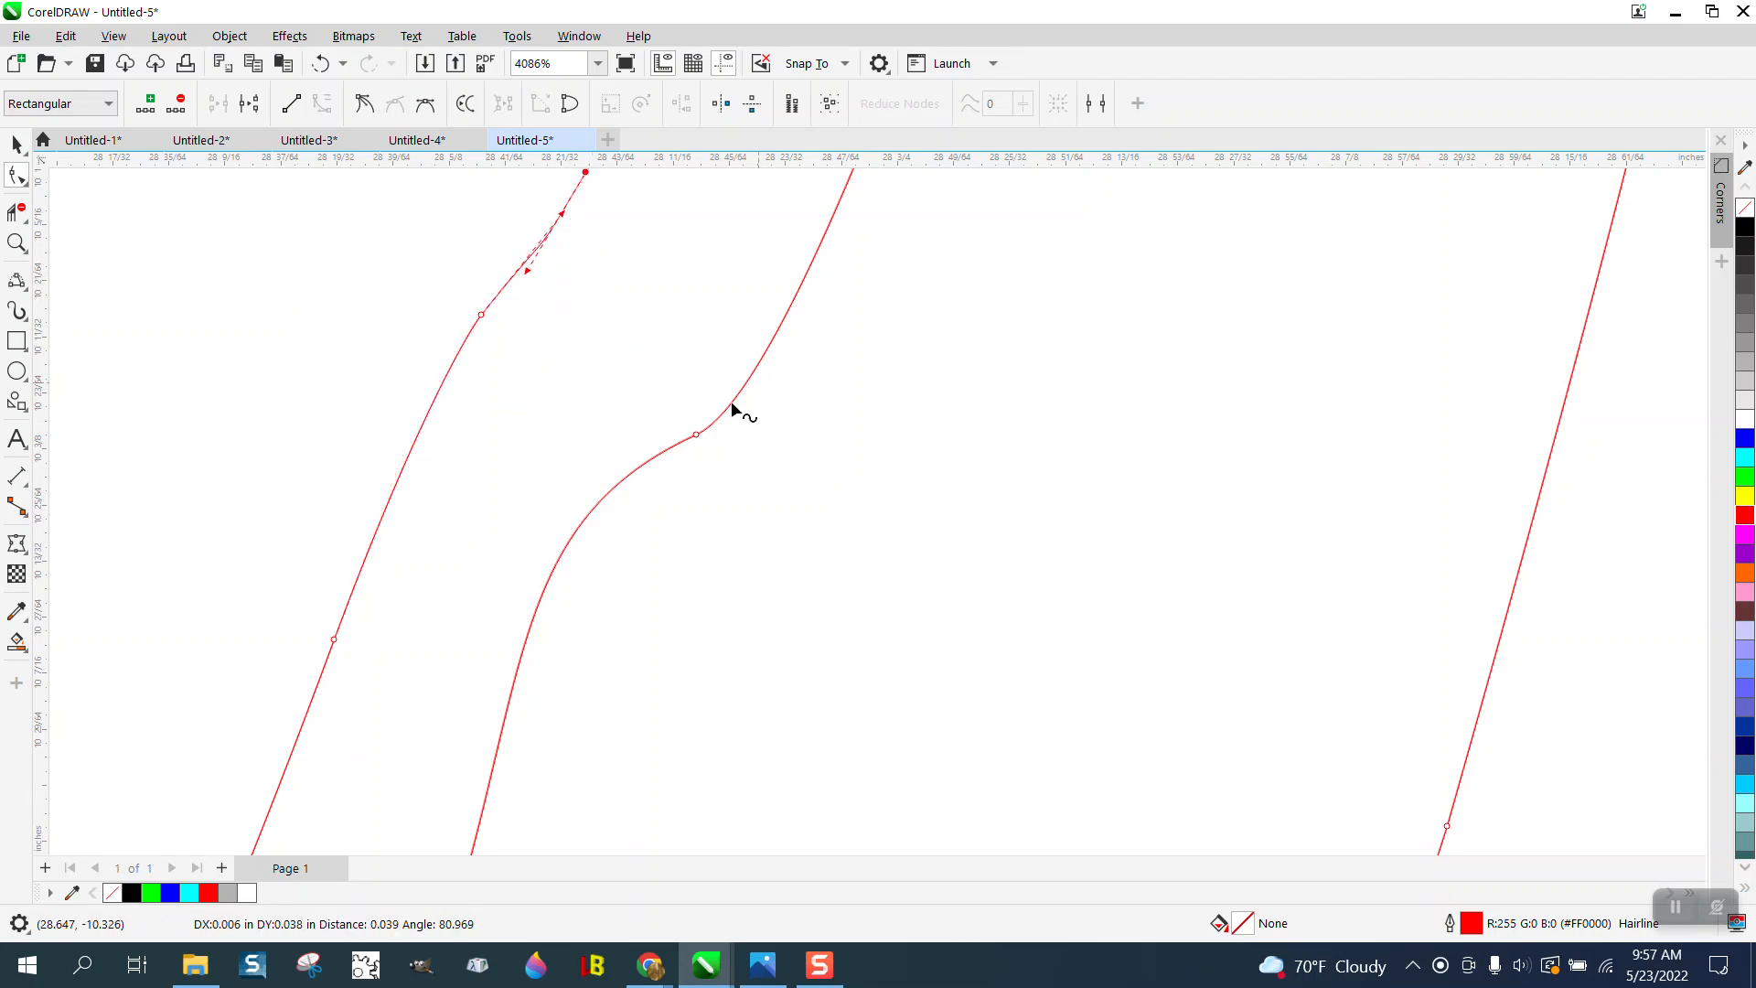
- Finish the node editing and select only the dot of the i in Birthday
scroll(711, 425, "down", 8)
scroll(943, 361, "down", 4)
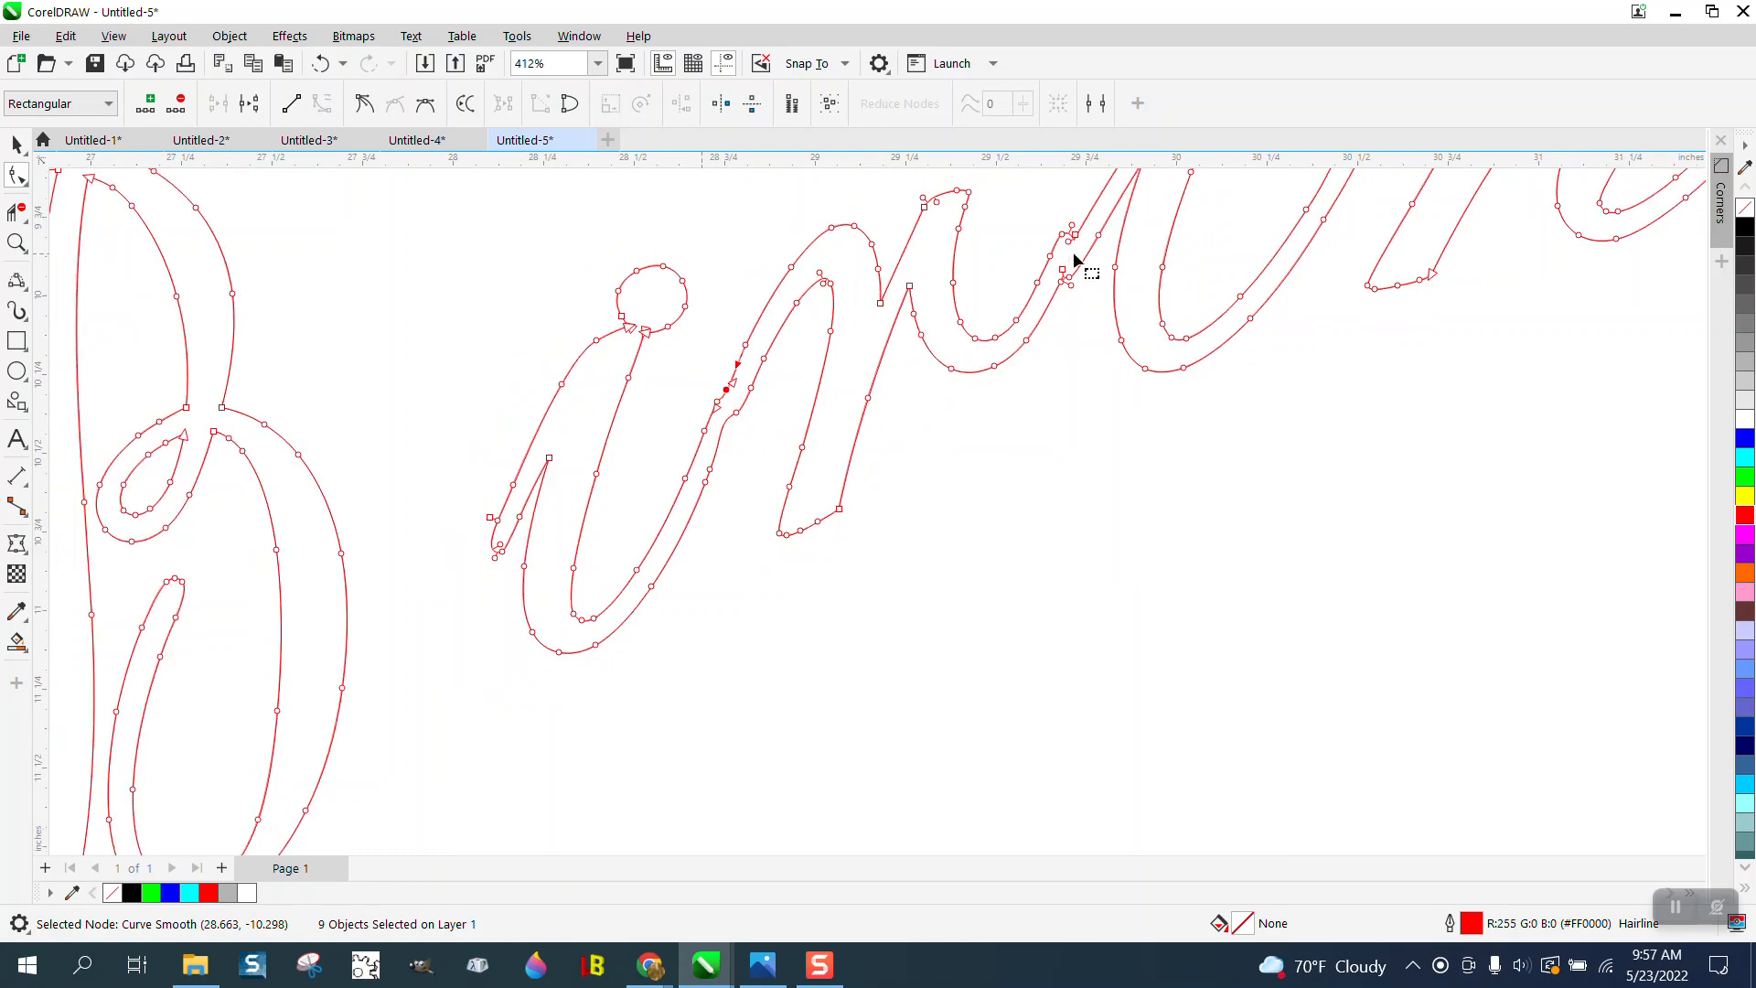
left_click(16, 144)
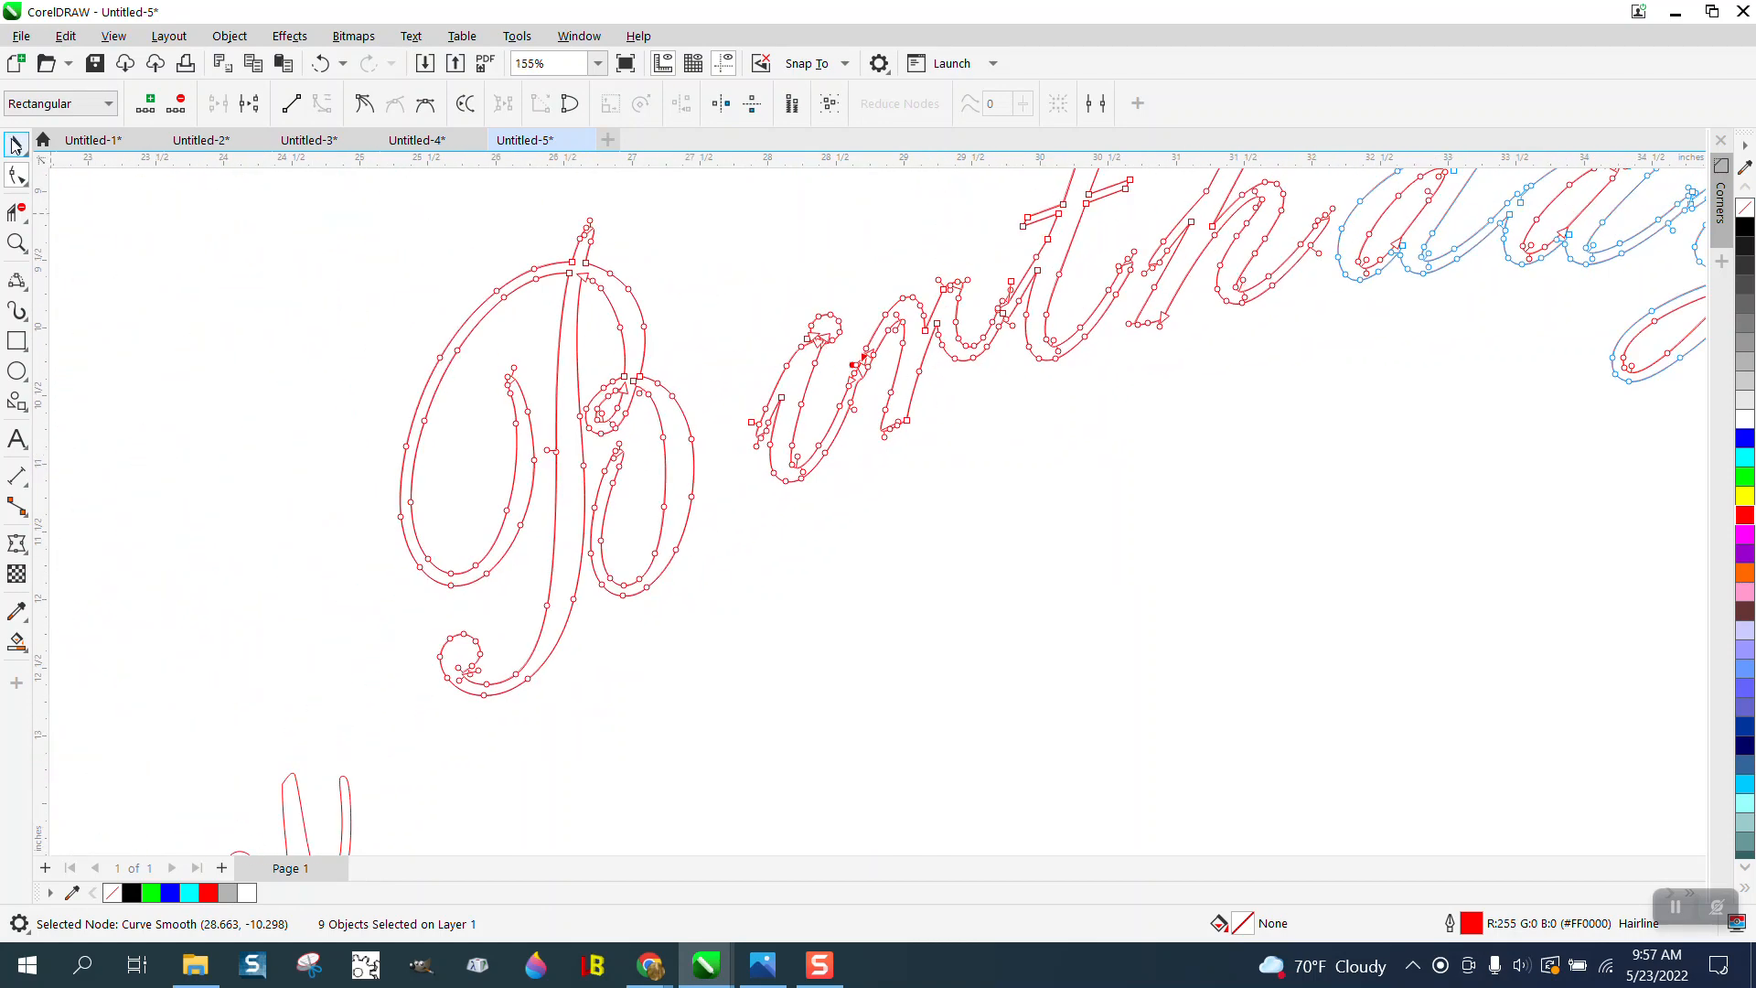
scroll(396, 293, "down", 2)
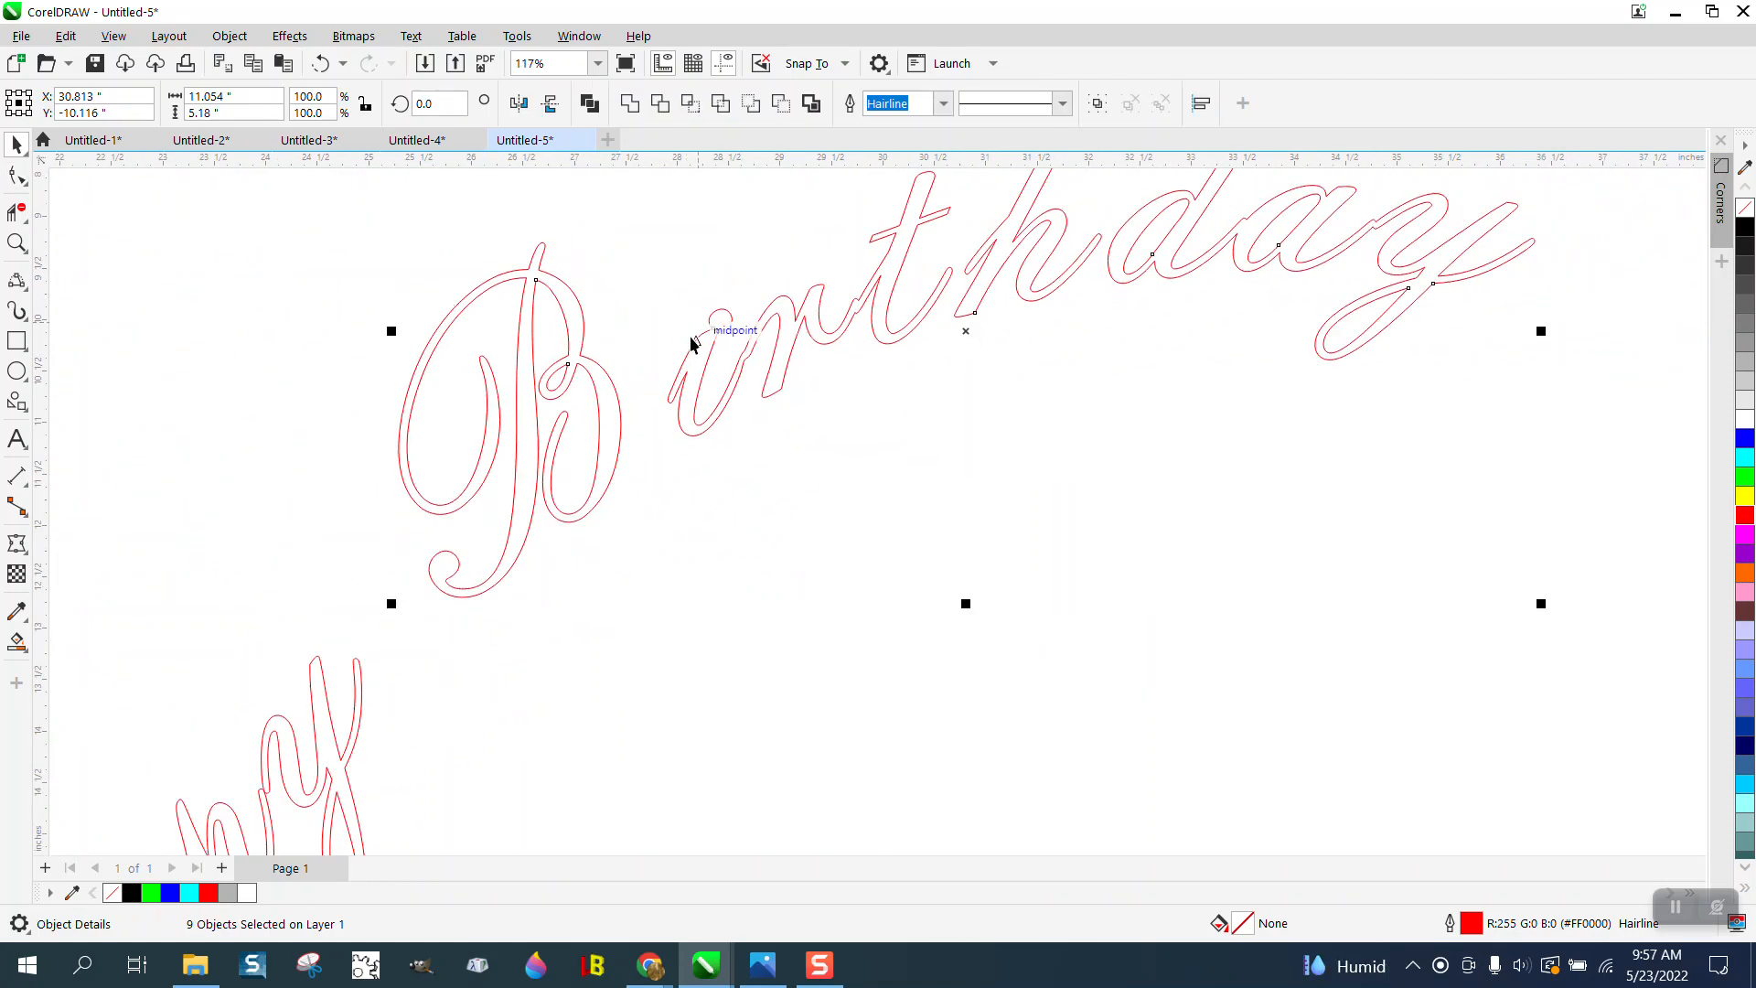
left_click(717, 282)
left_click(728, 312)
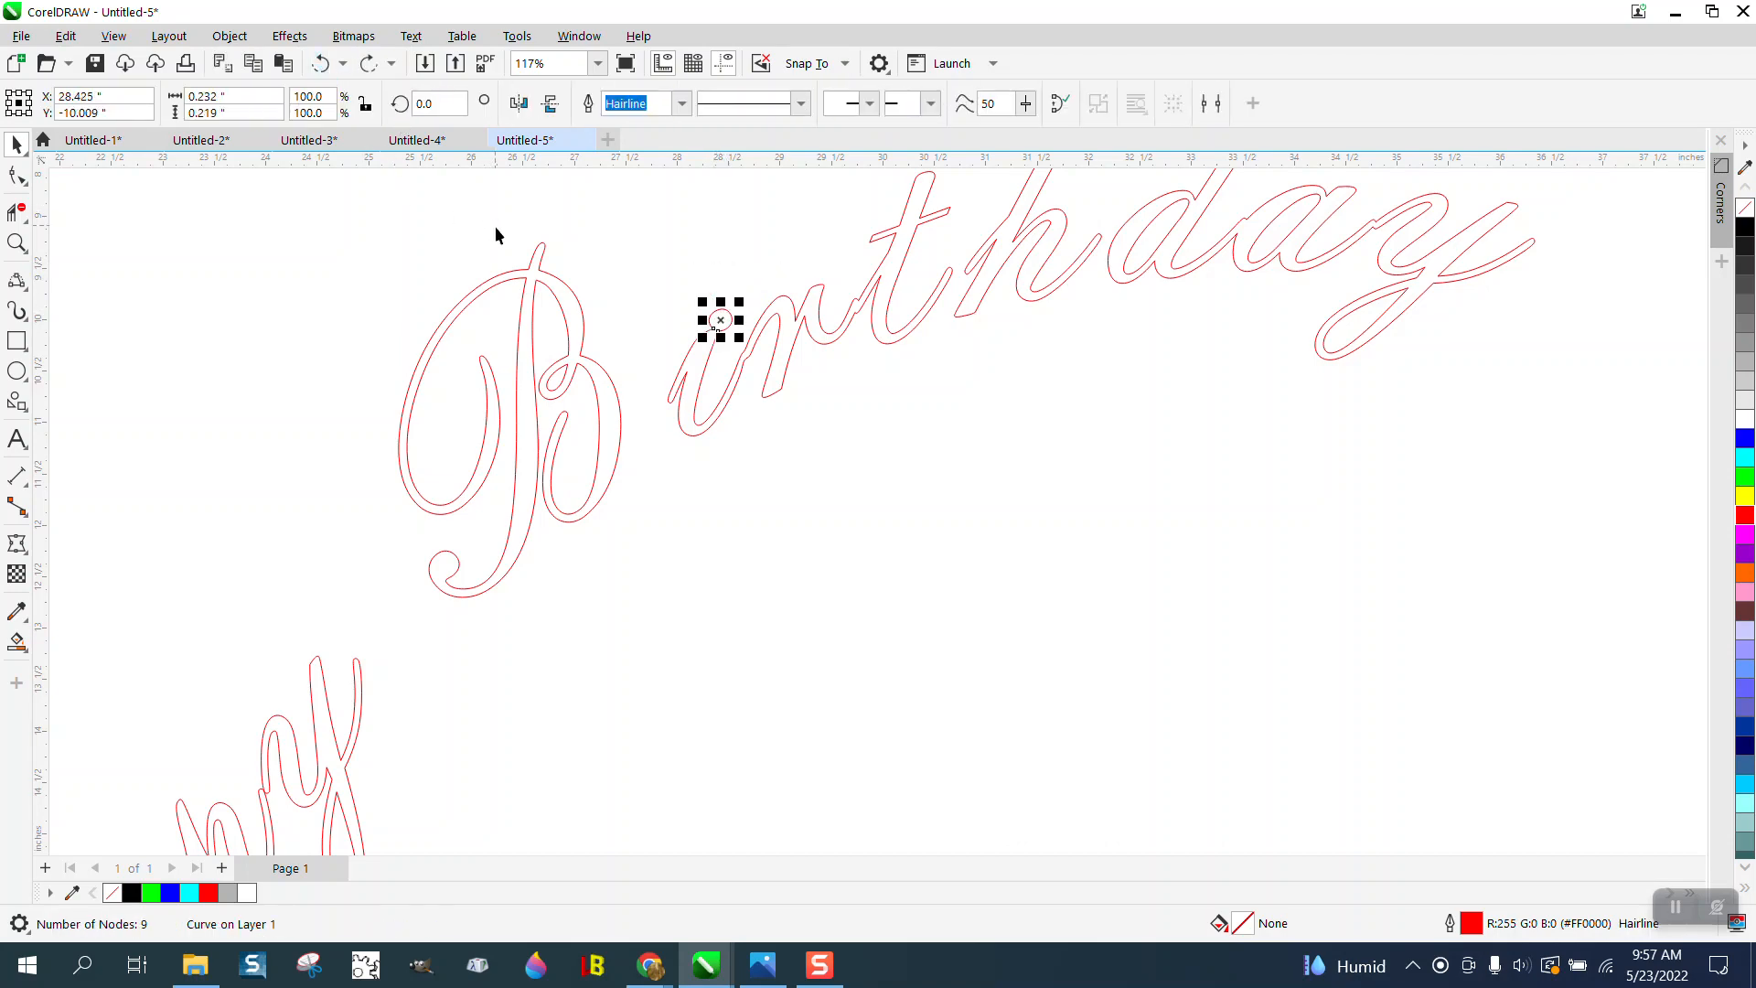
scroll(496, 227, "down", 1)
scroll(756, 353, "down", 2)
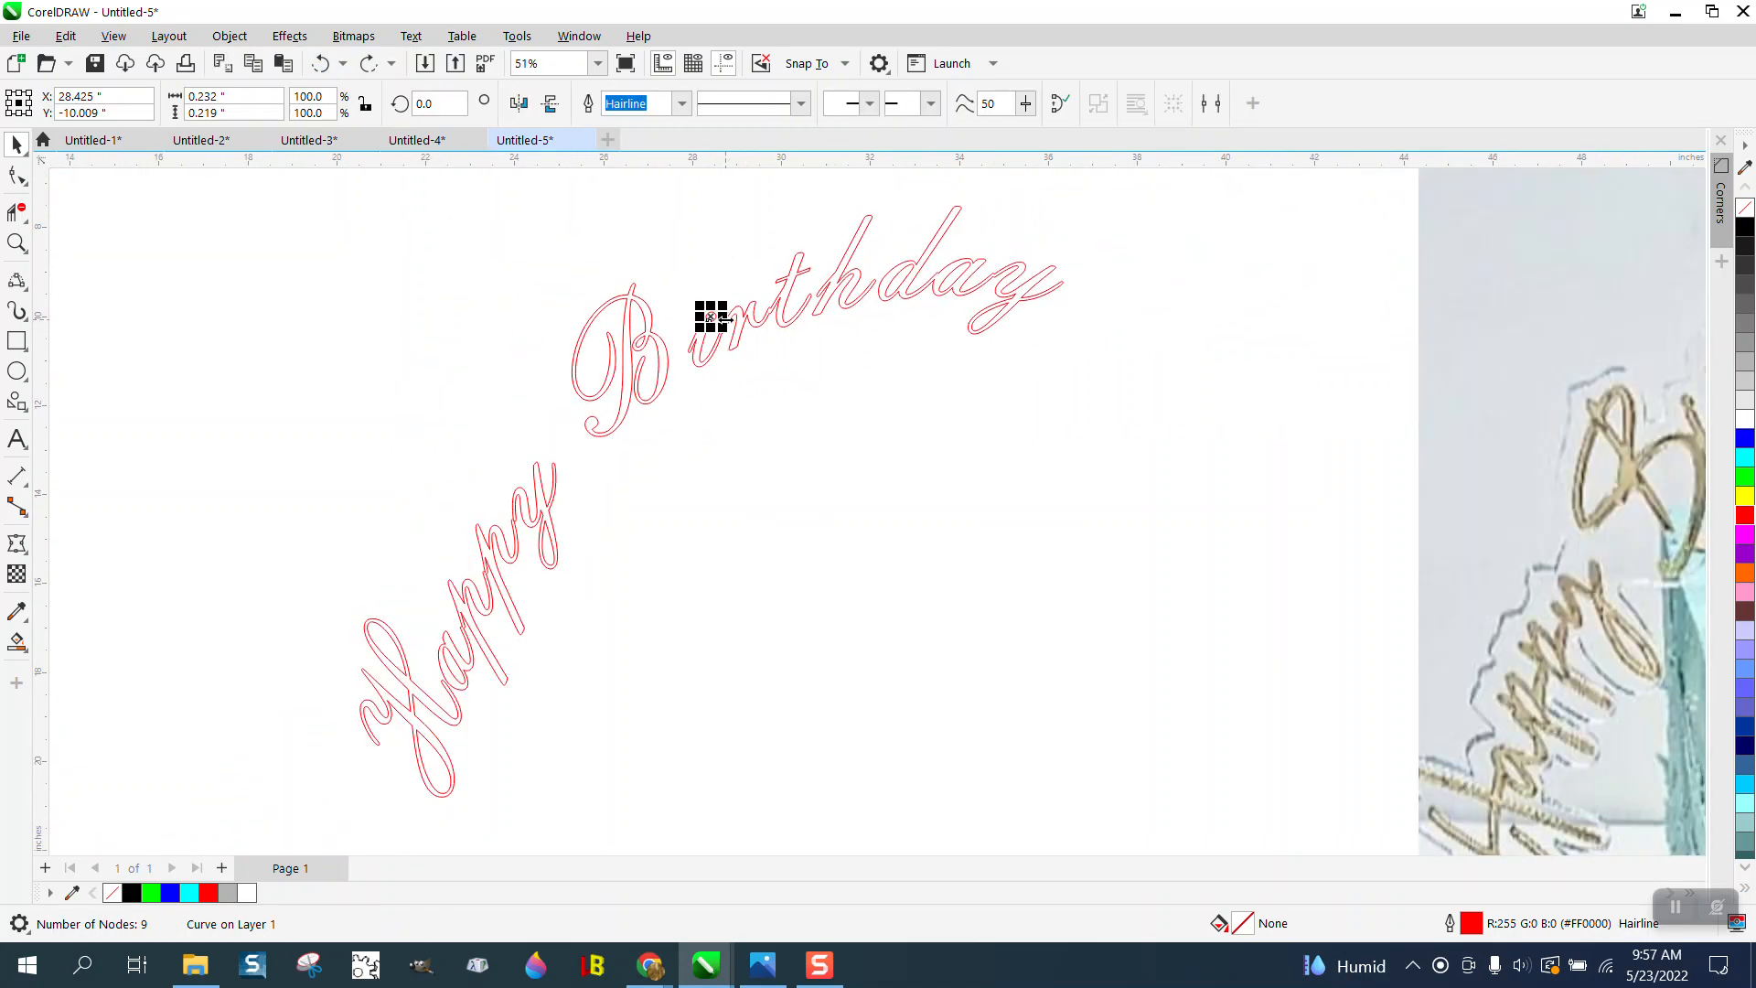
scroll(711, 317, "down", 2)
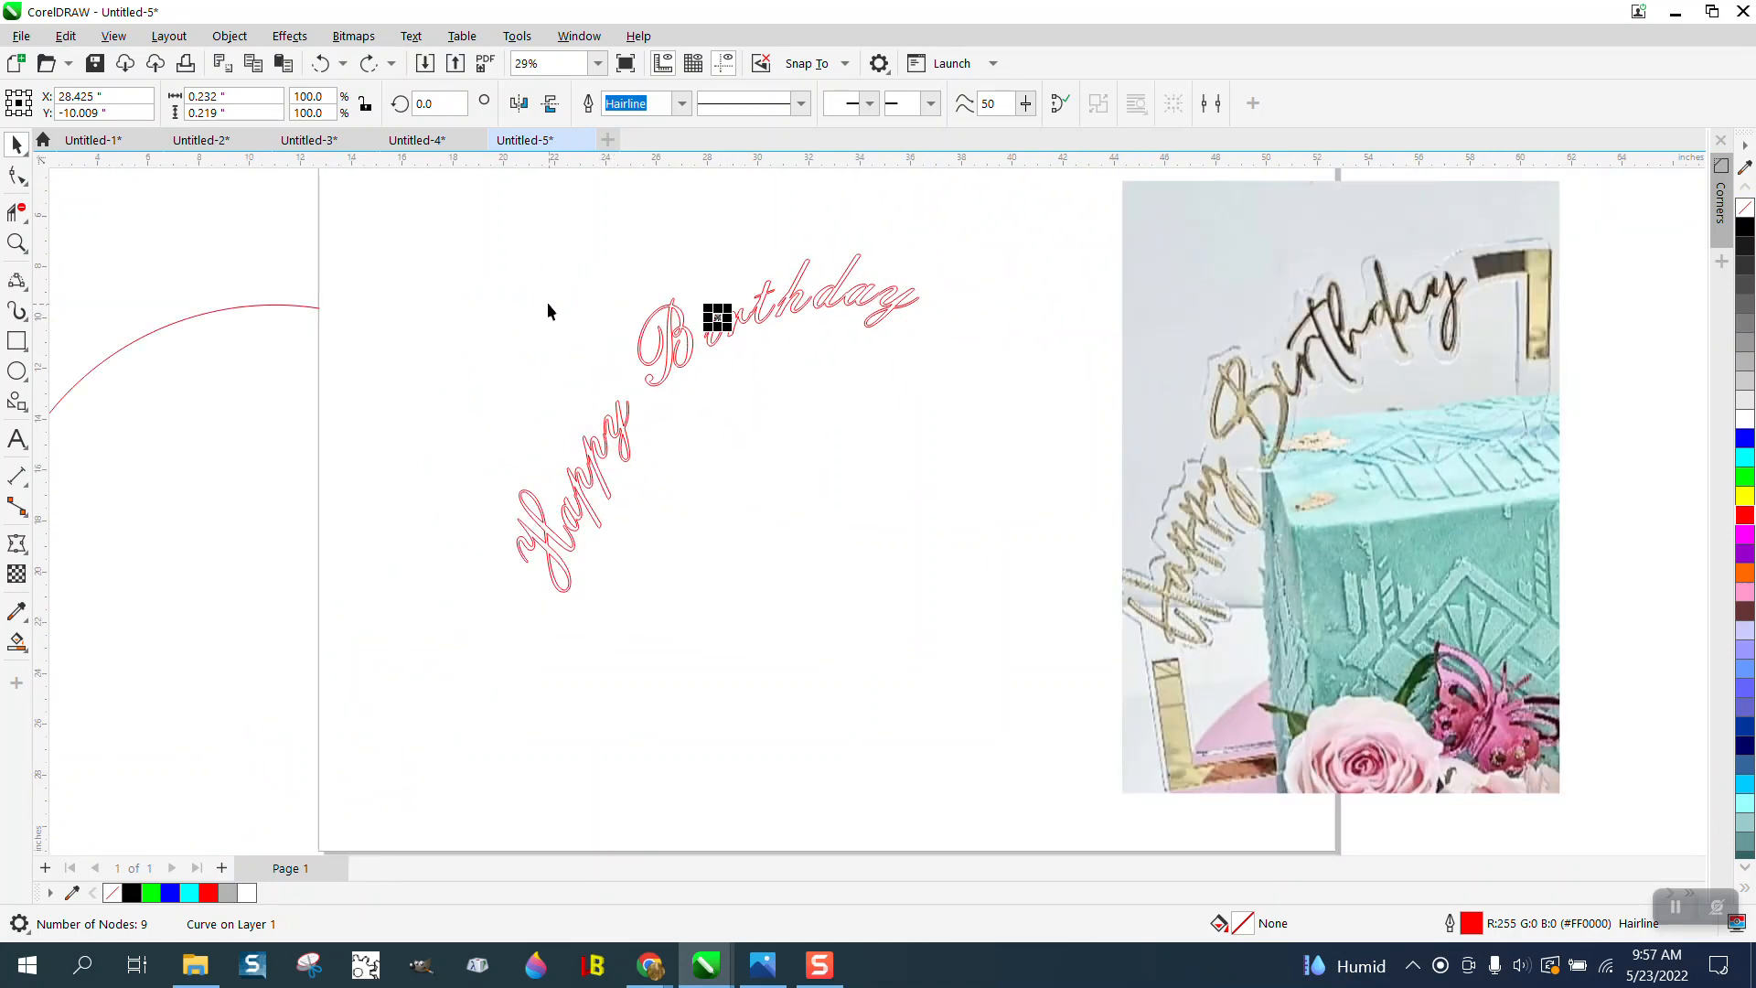
- Group all the letter curves of Happy Birthday and open the Contour effect settings
left_click_drag(431, 226, 991, 662)
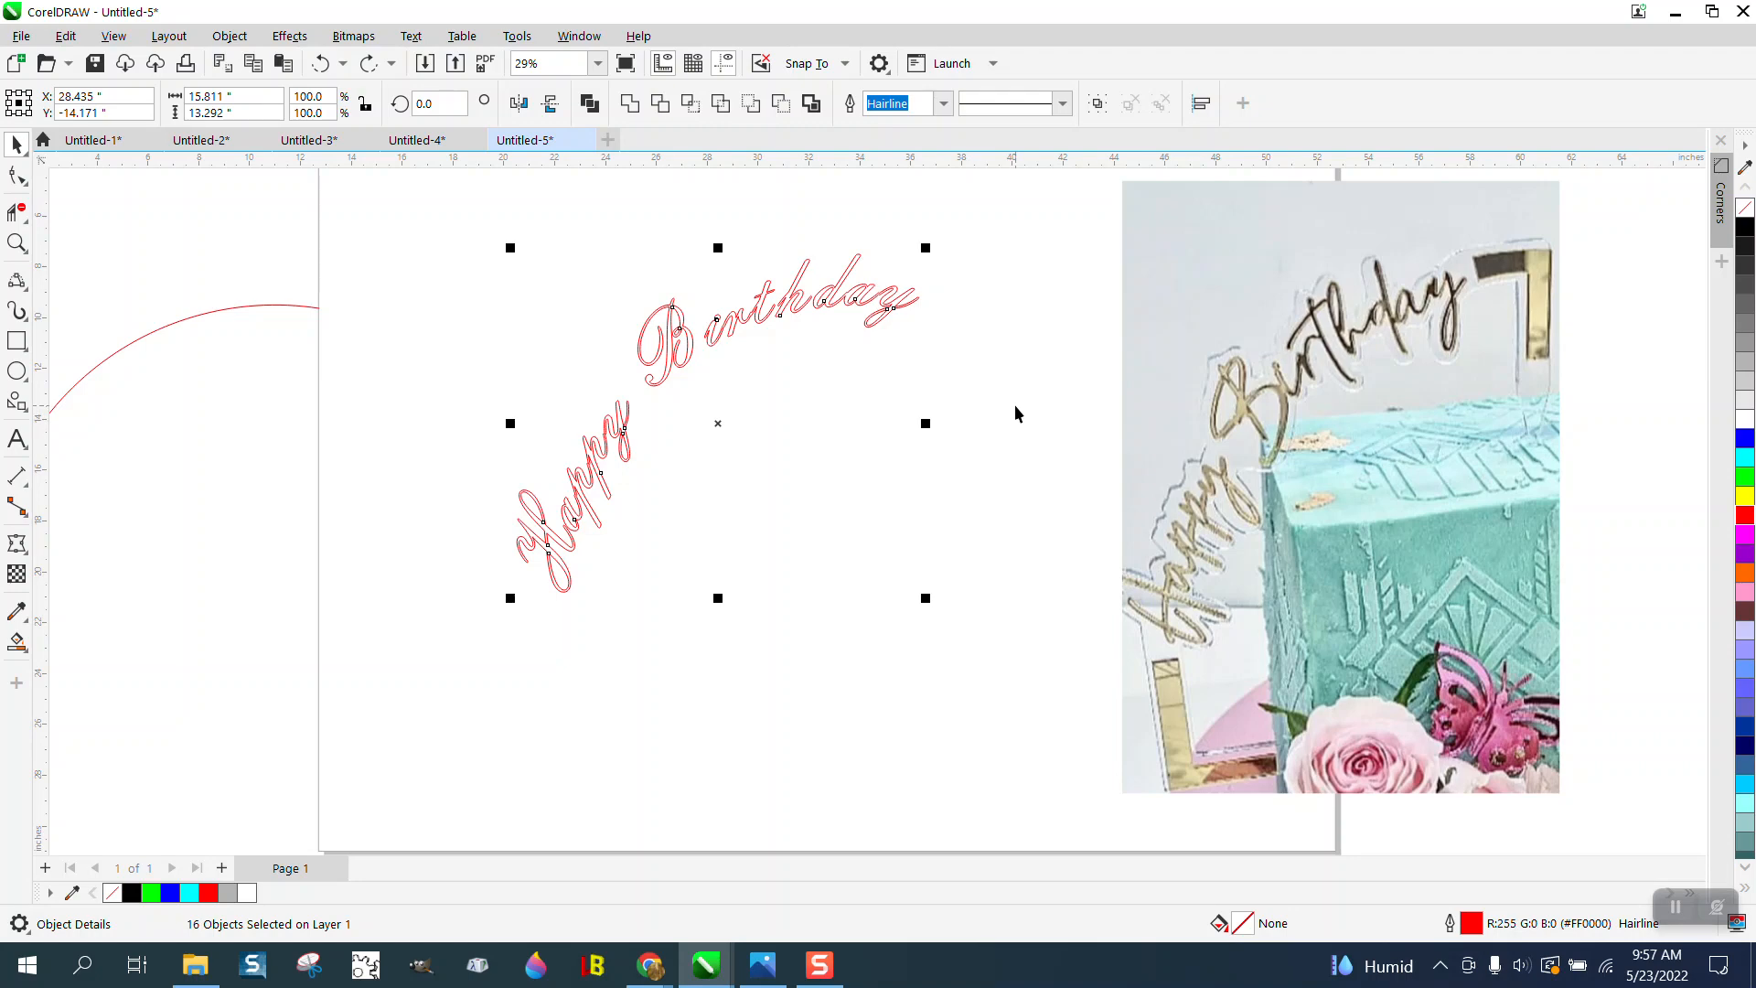
key("ctrl+g")
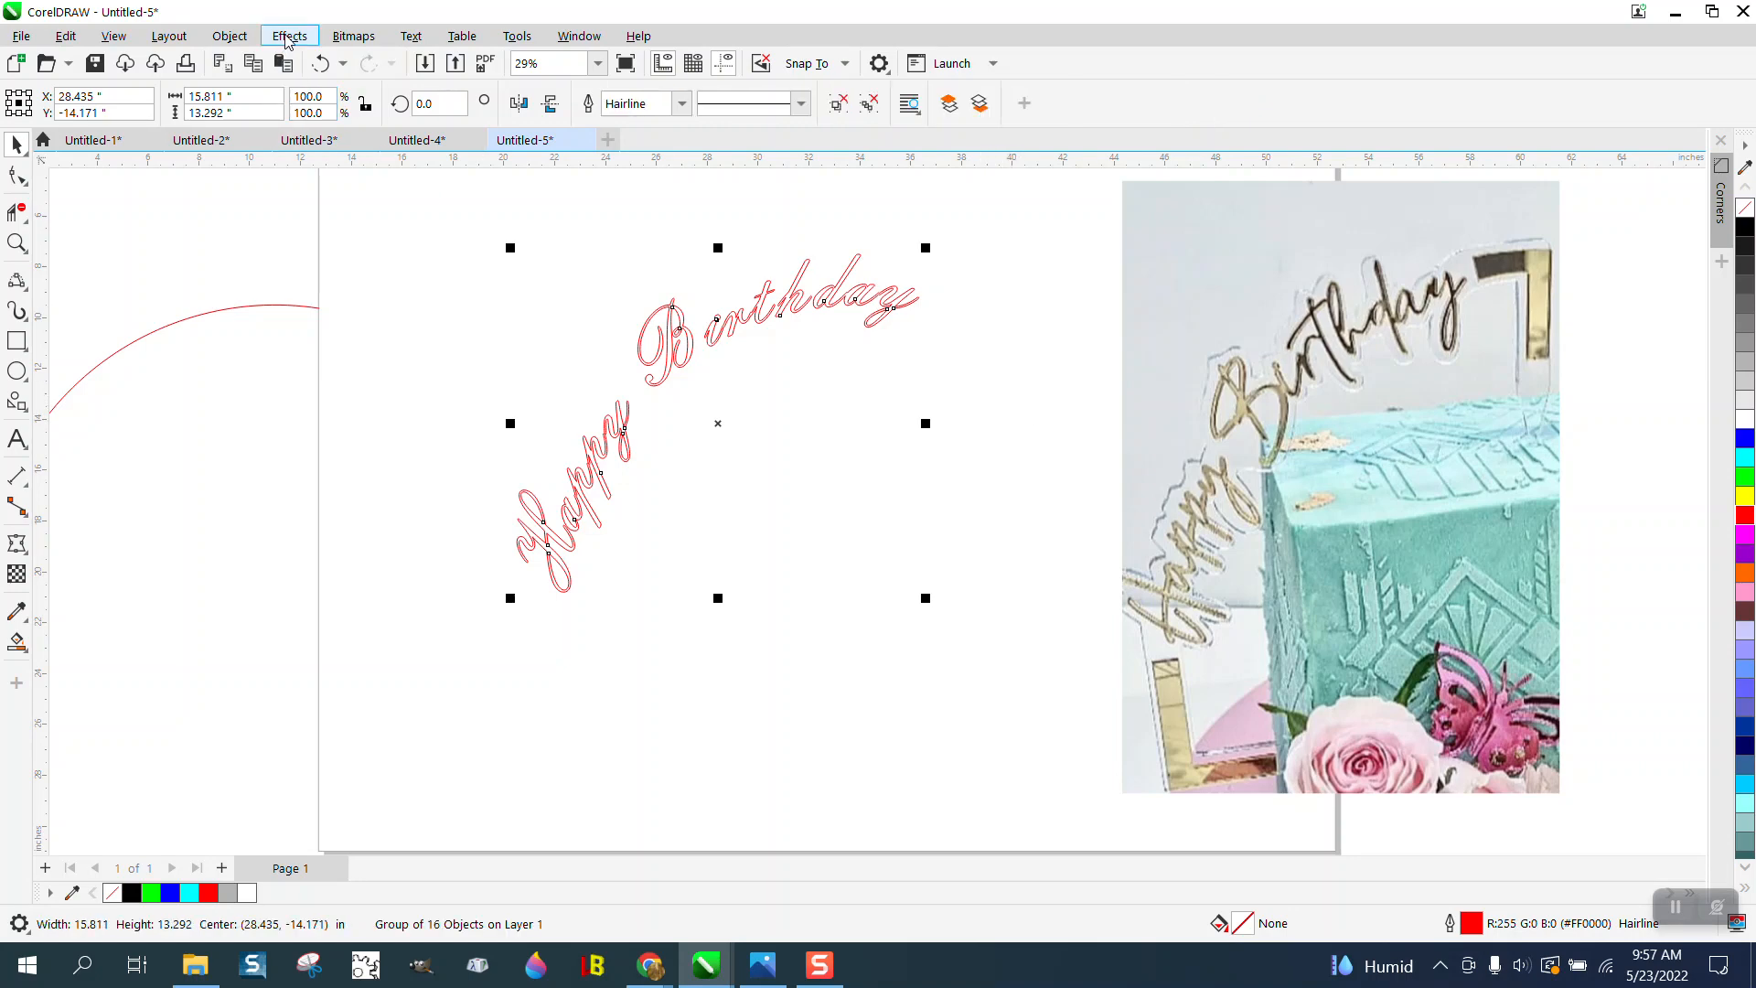
left_click(289, 36)
left_click(326, 526)
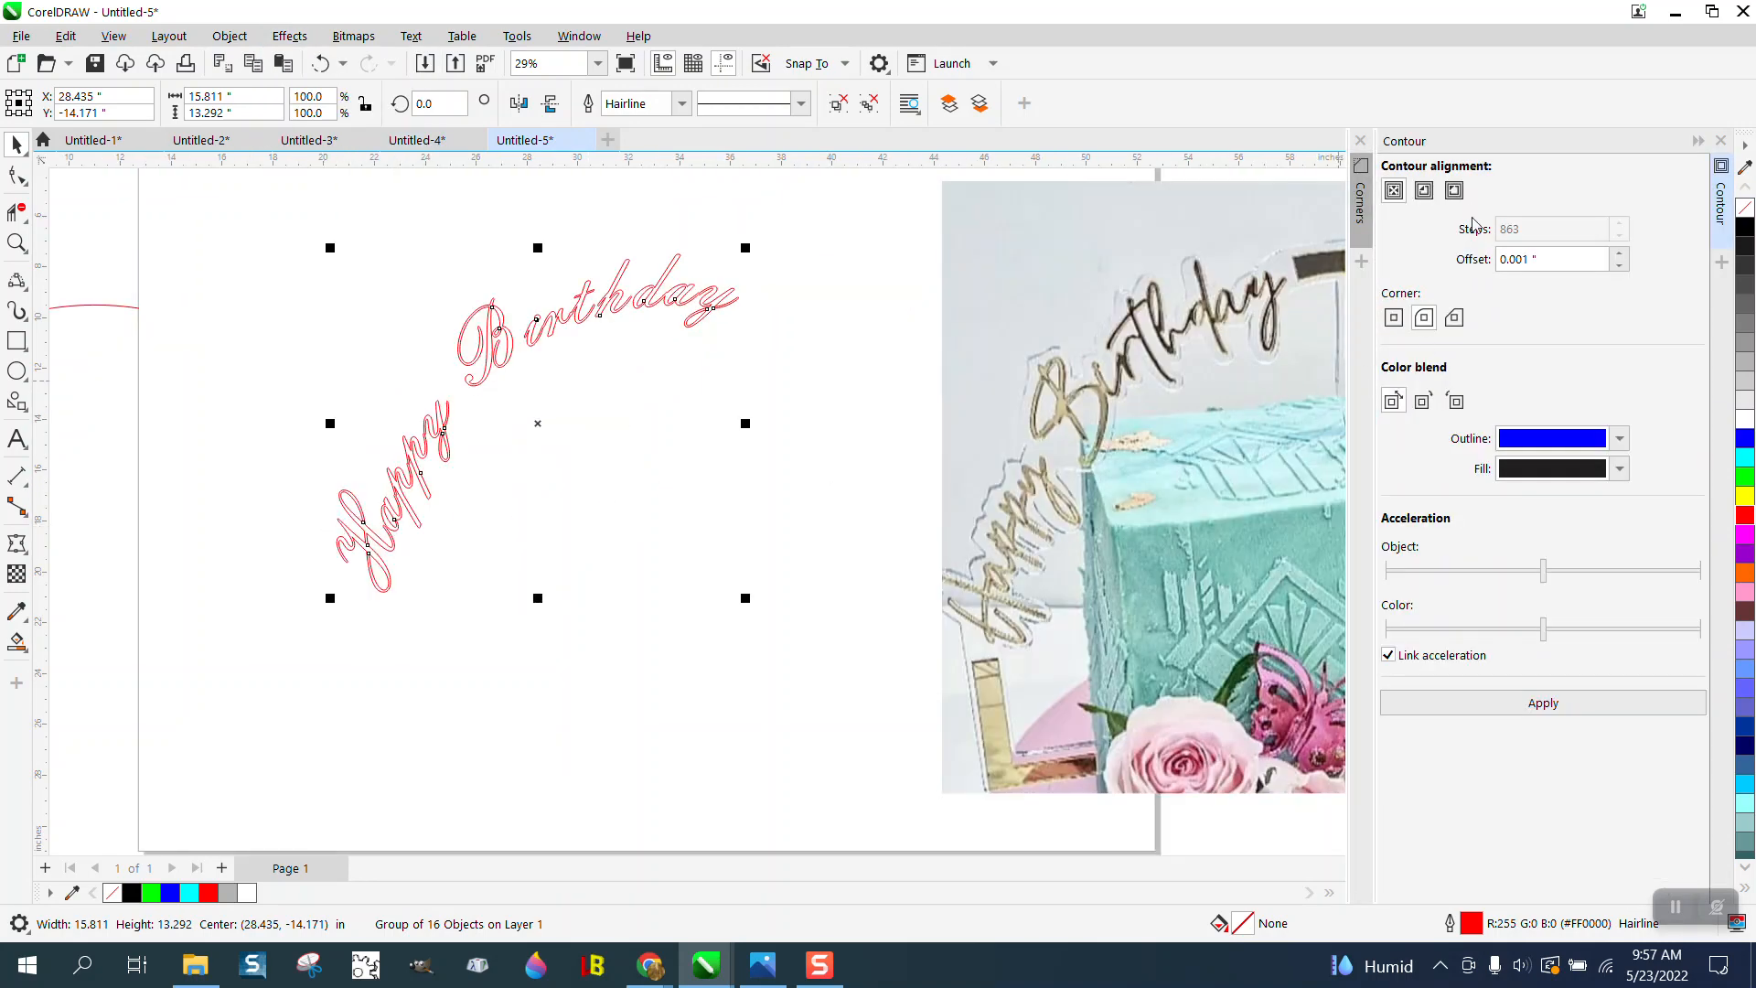
- Choose an outside contour for the lettering group and set the contour's outline color to black
left_click(1455, 190)
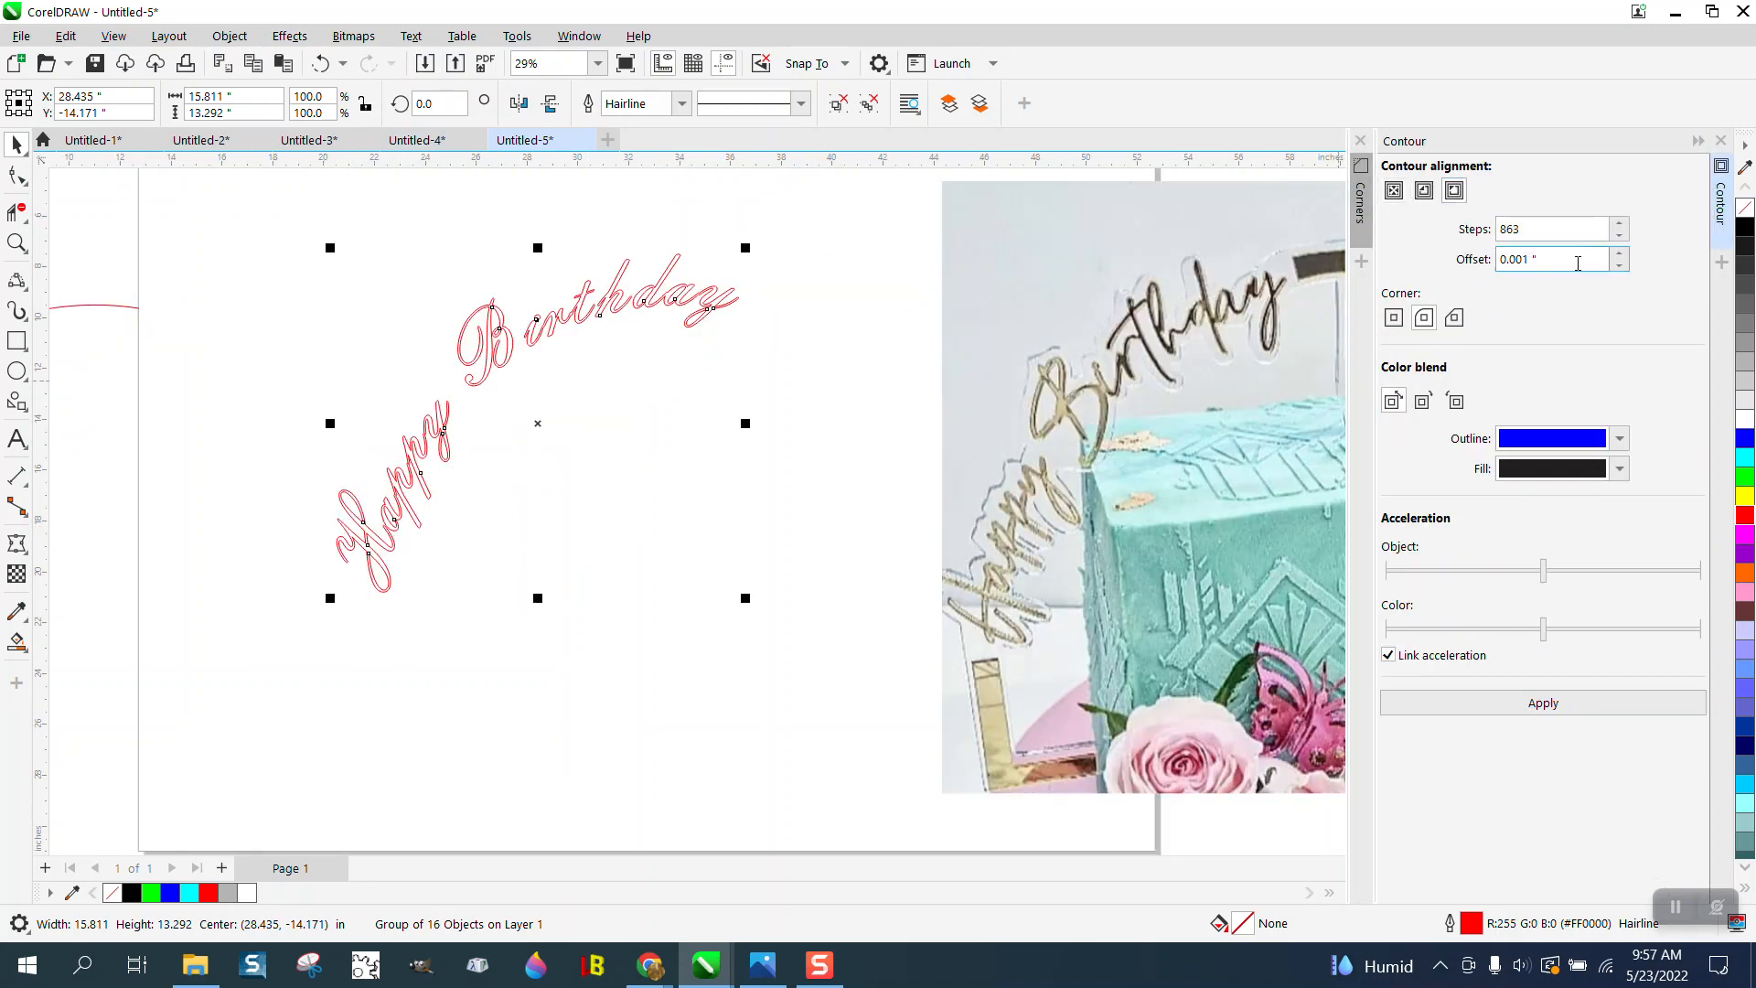
left_click_drag(1578, 264, 1496, 268)
type(".56")
left_click(1619, 438)
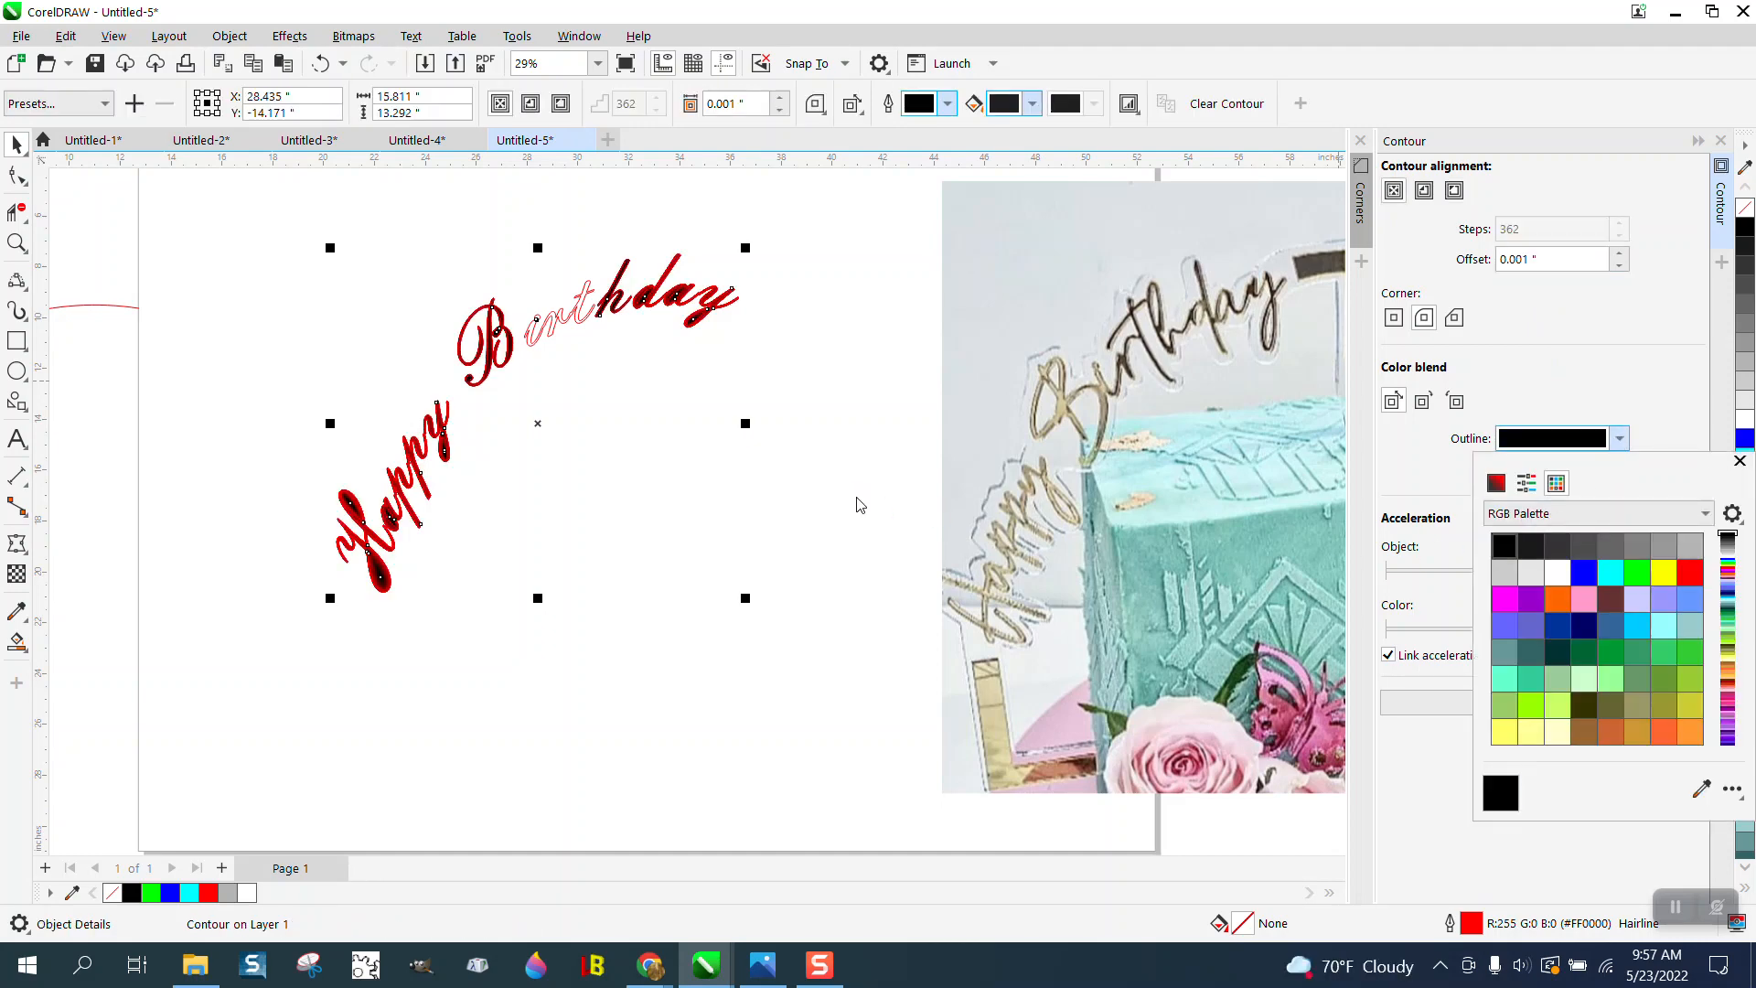
left_click(331, 67)
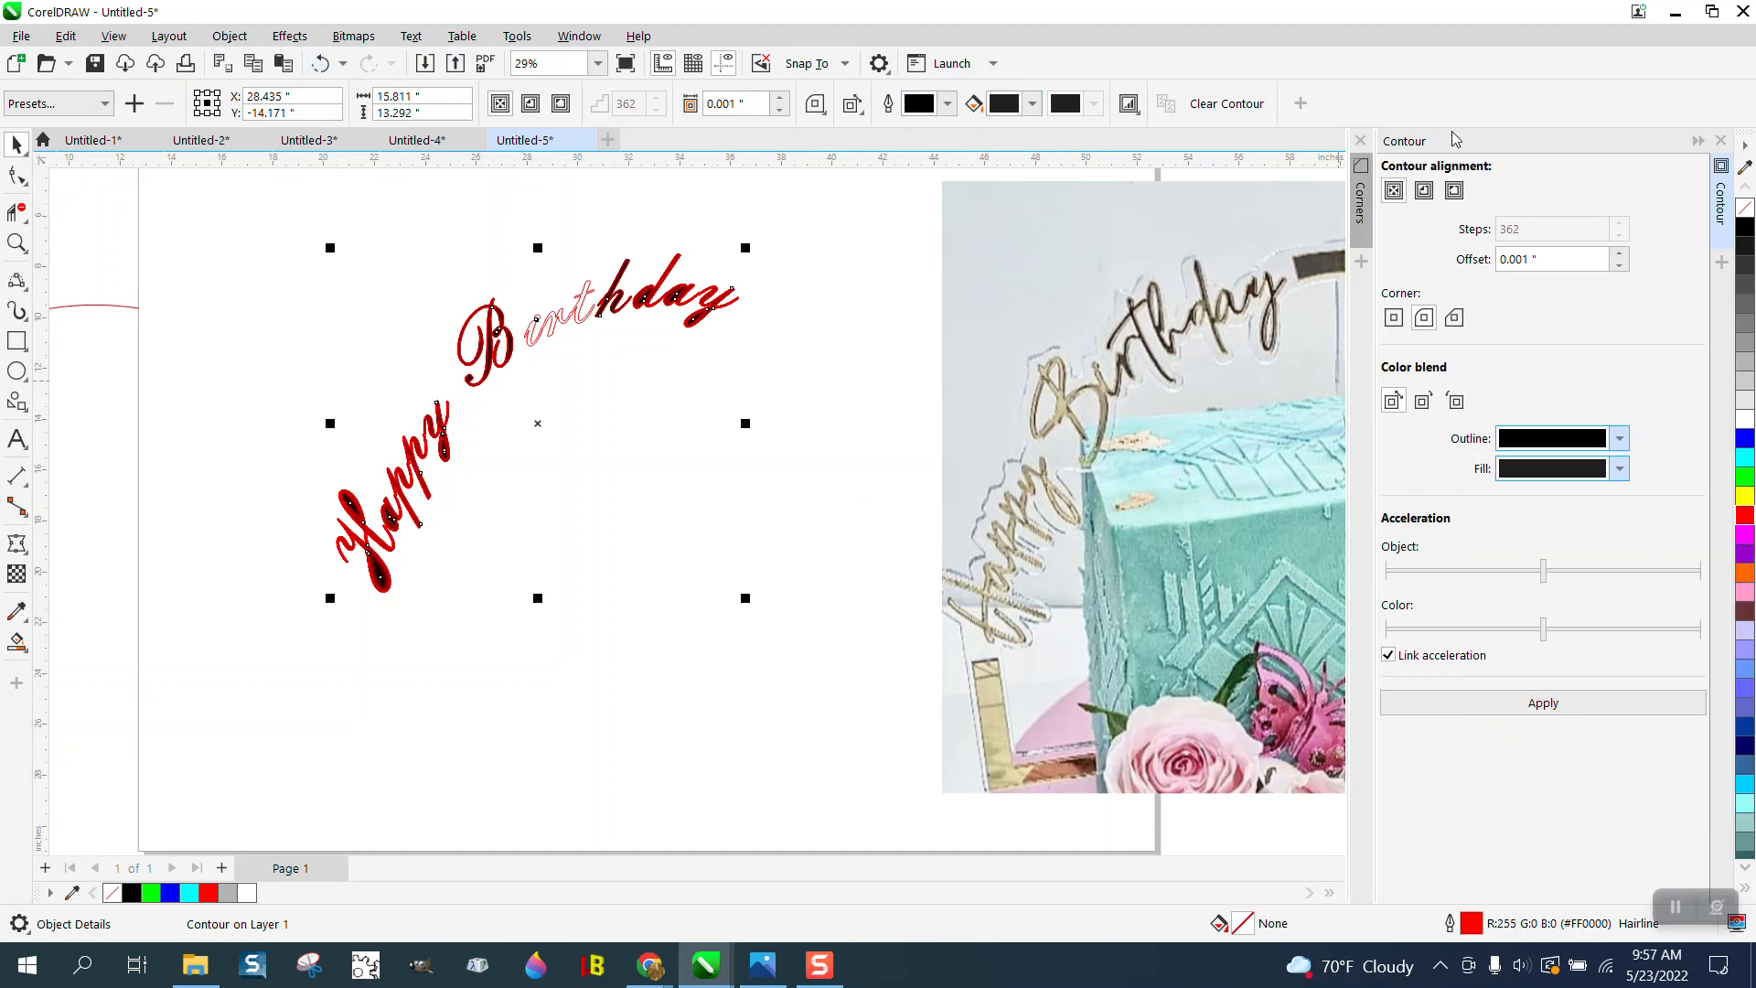
- Try an outside contour with a 0.5-inch offset on the lettering, and undo back to the plain letter outlines
left_click(1454, 192)
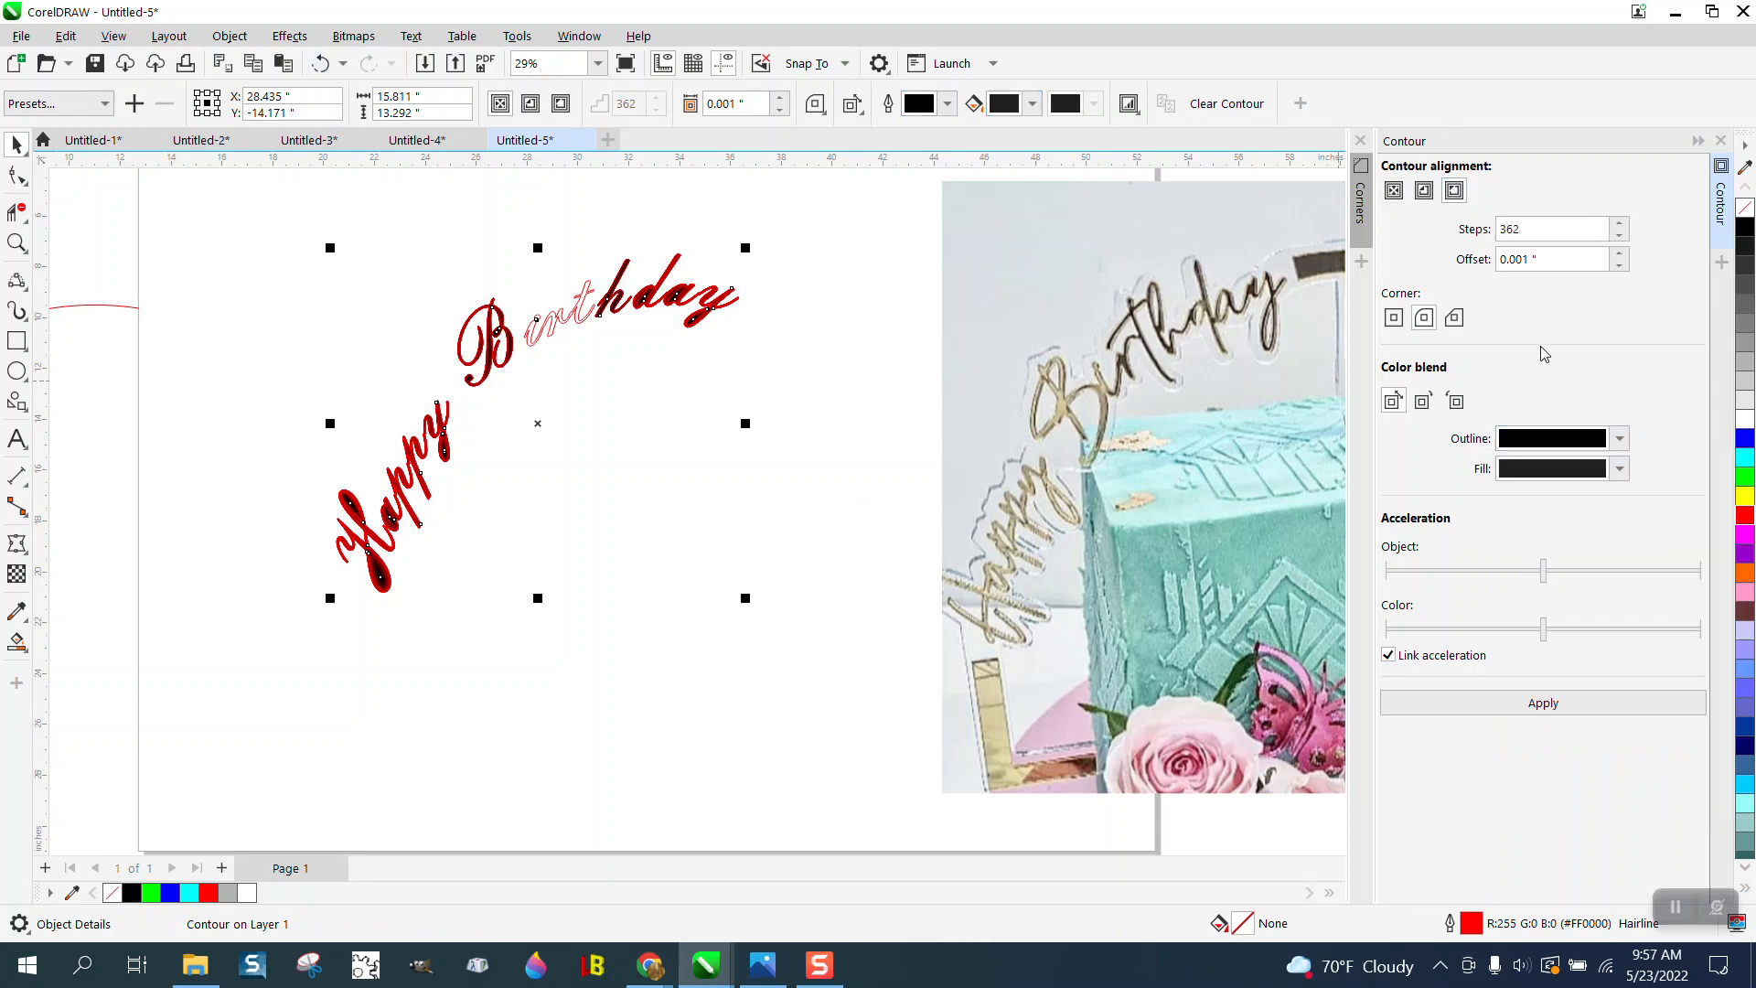
double_click(1542, 259)
type(".")
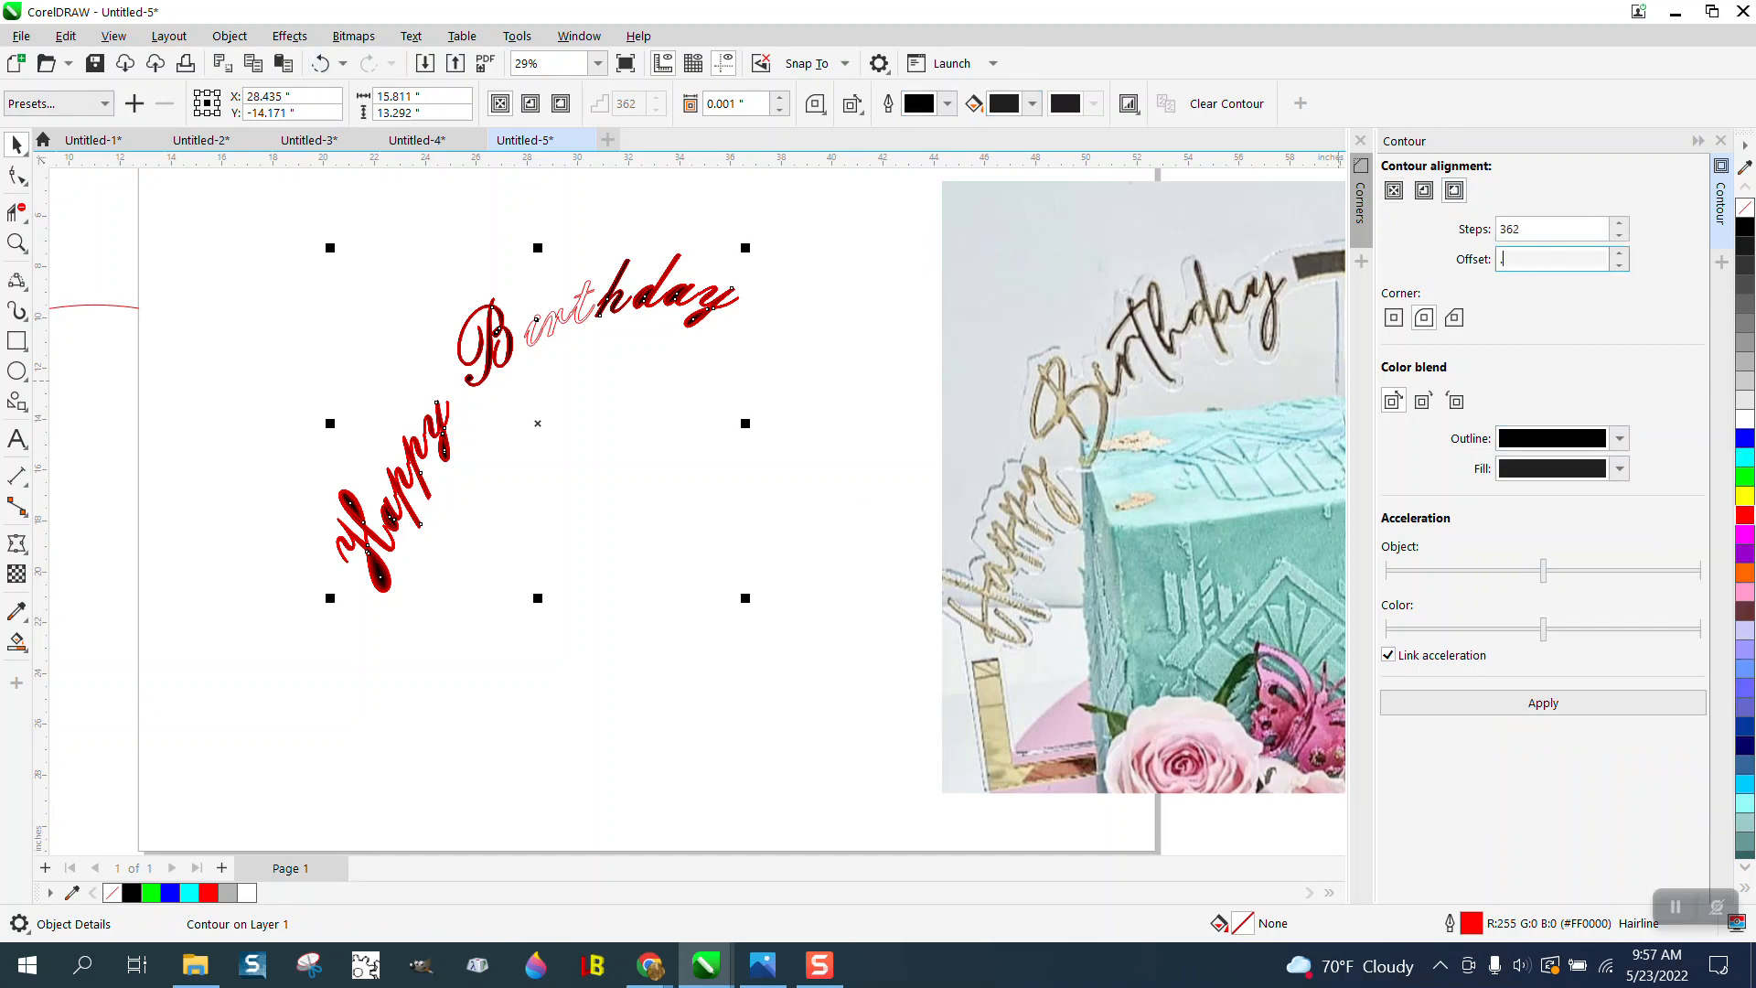
type("5")
left_click(1532, 701)
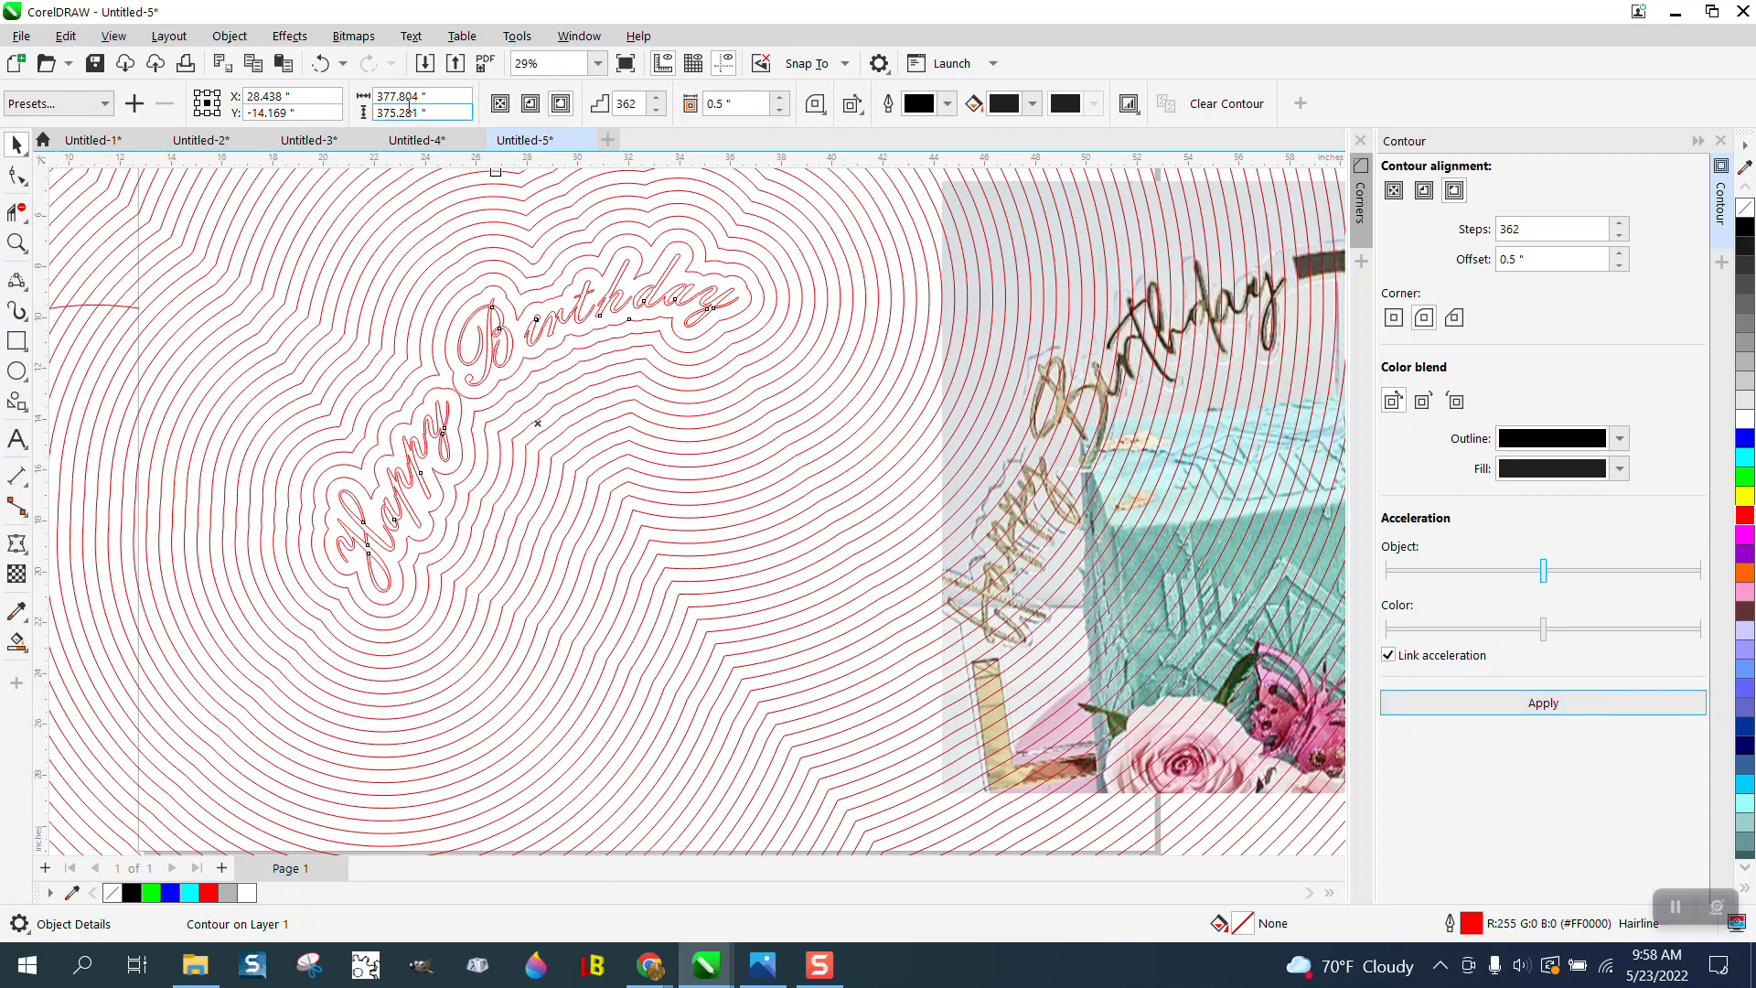
left_click(320, 63)
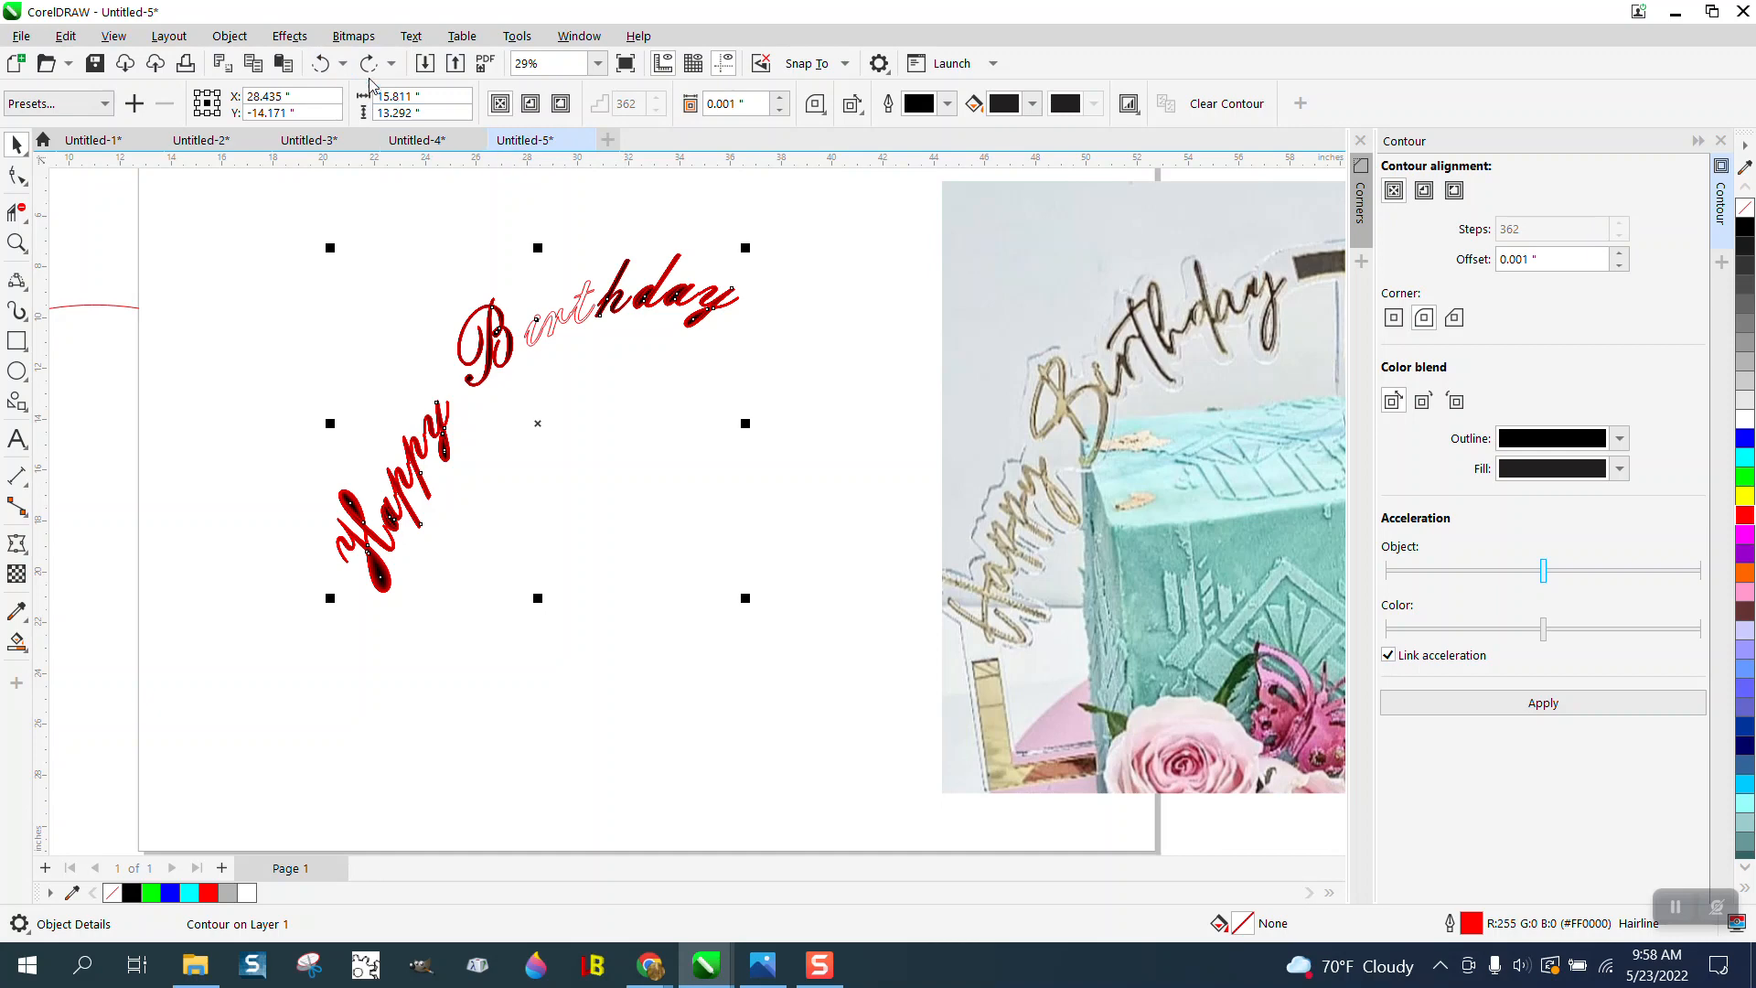
left_click(325, 64)
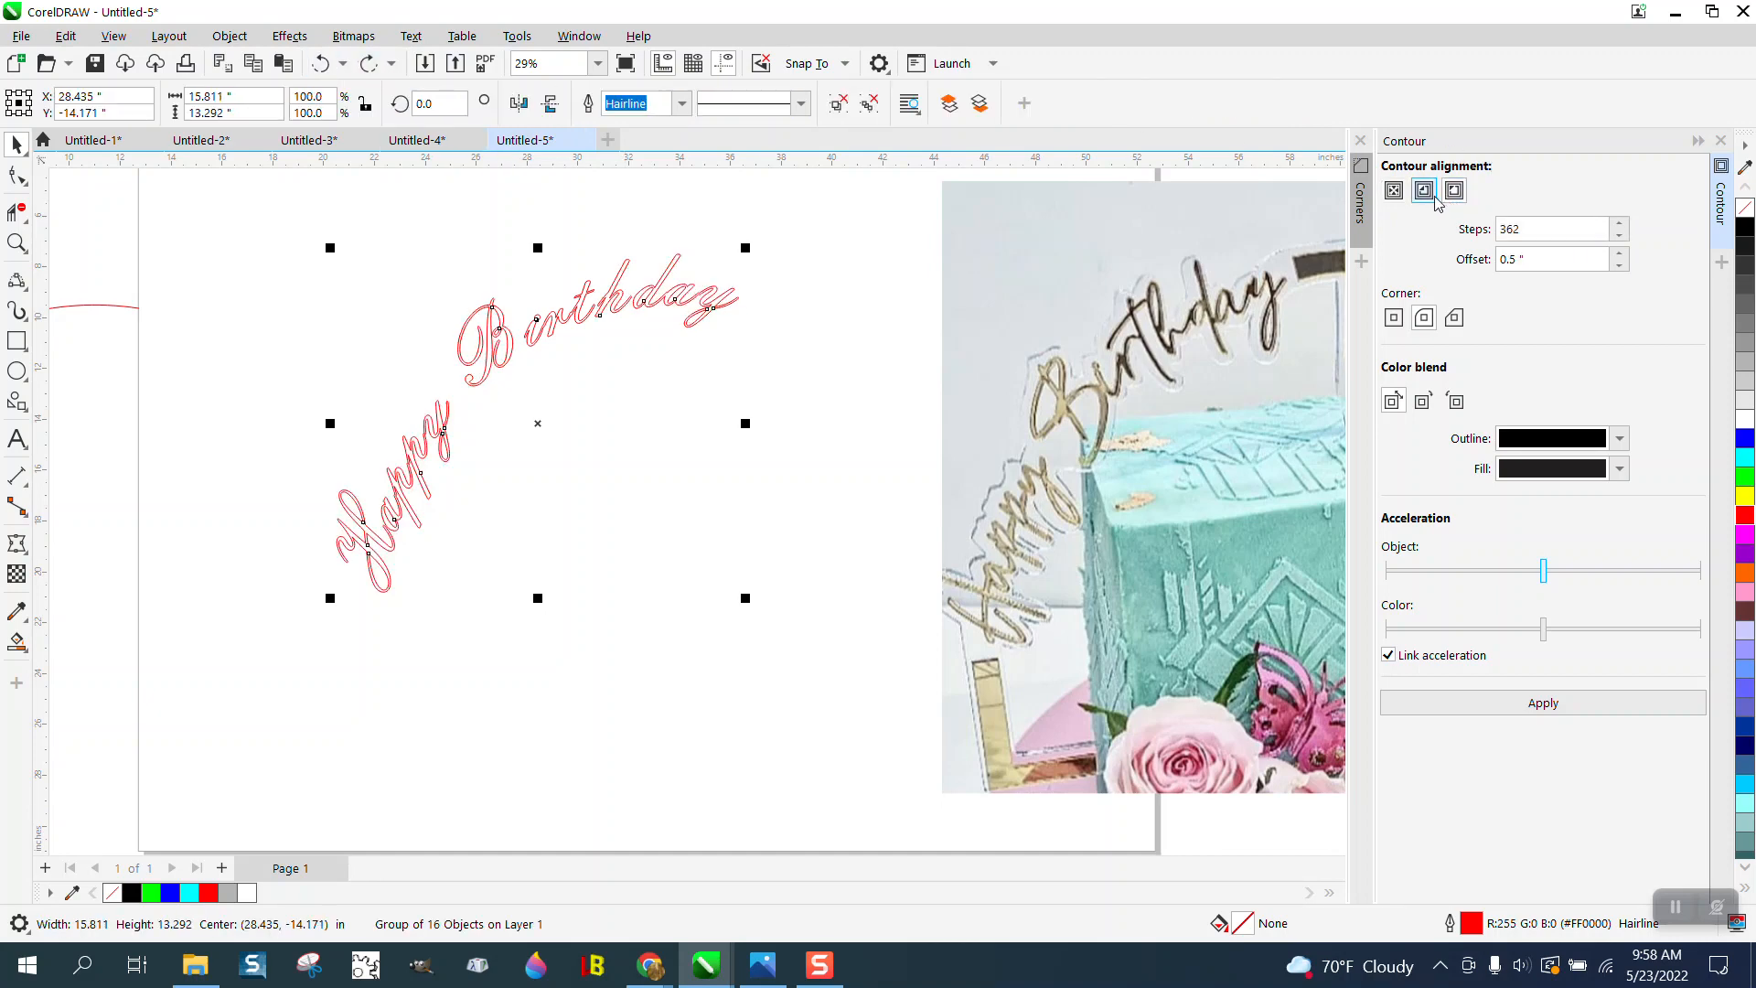
- Set the contour to 1 step, try it around the lettering at the 0.5-inch offset, and undo it
left_click_drag(1526, 228, 1479, 236)
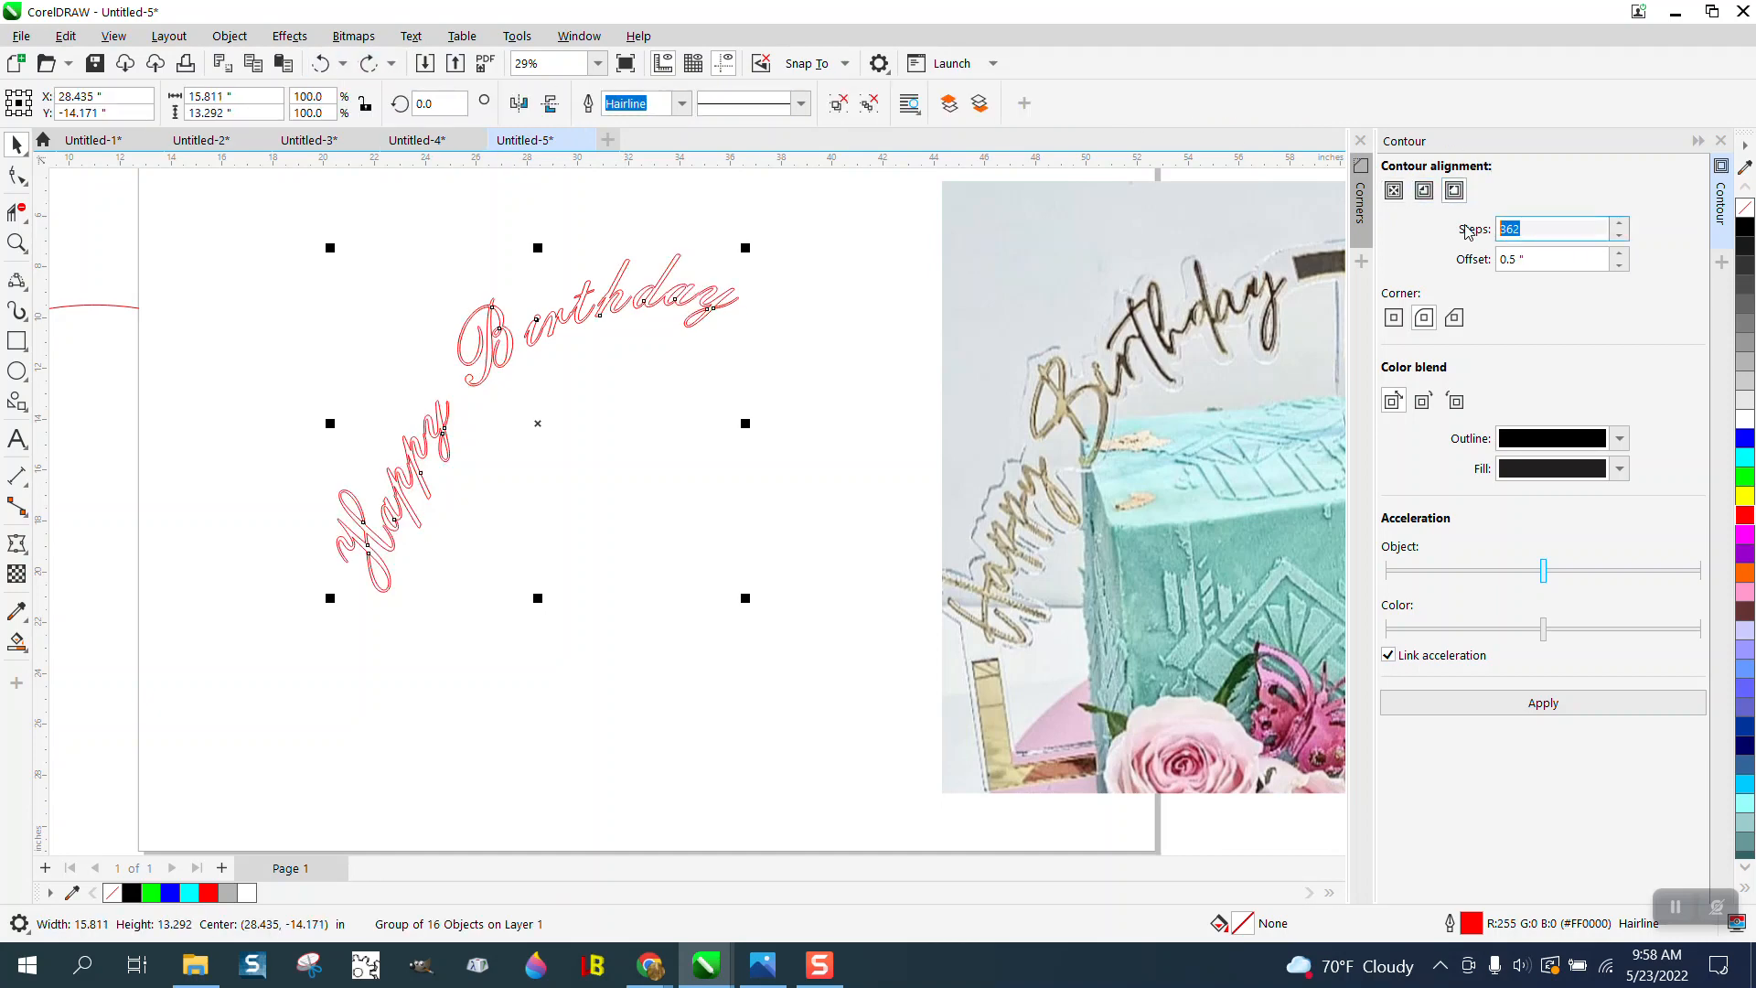
type("1")
left_click(1553, 702)
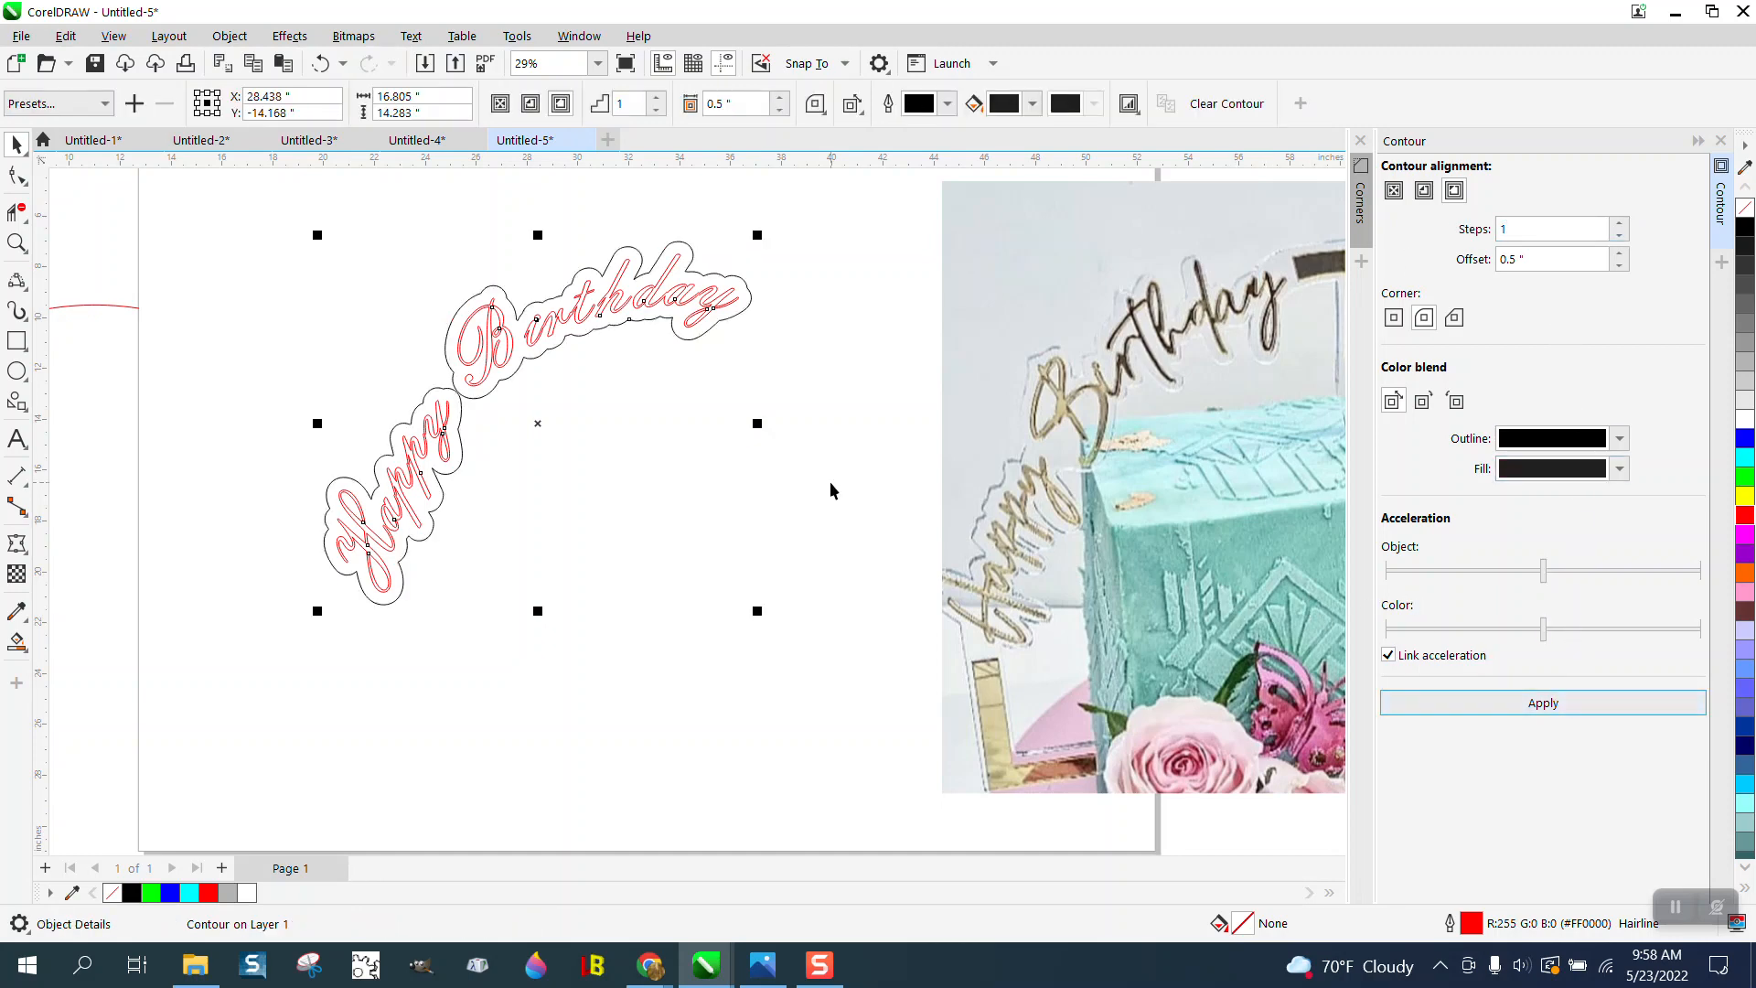
left_click(320, 63)
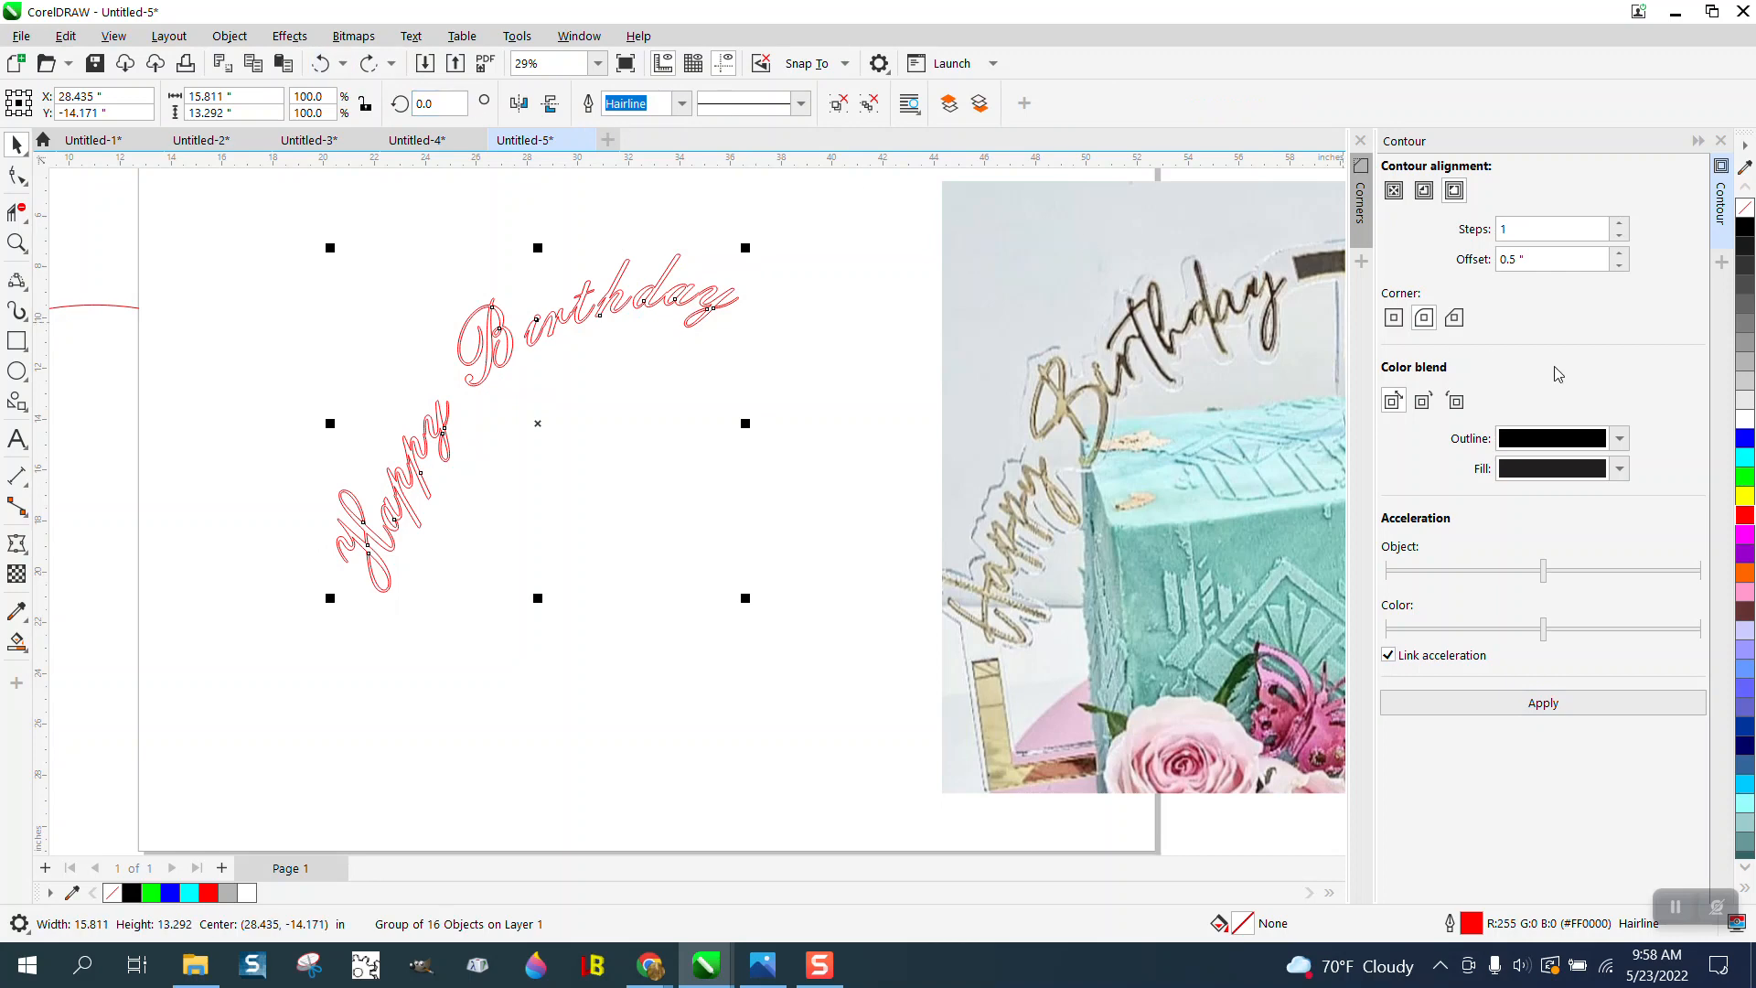
- Apply a one-step outside contour with a 0.7-inch offset around the lettering group
double_click(1503, 261)
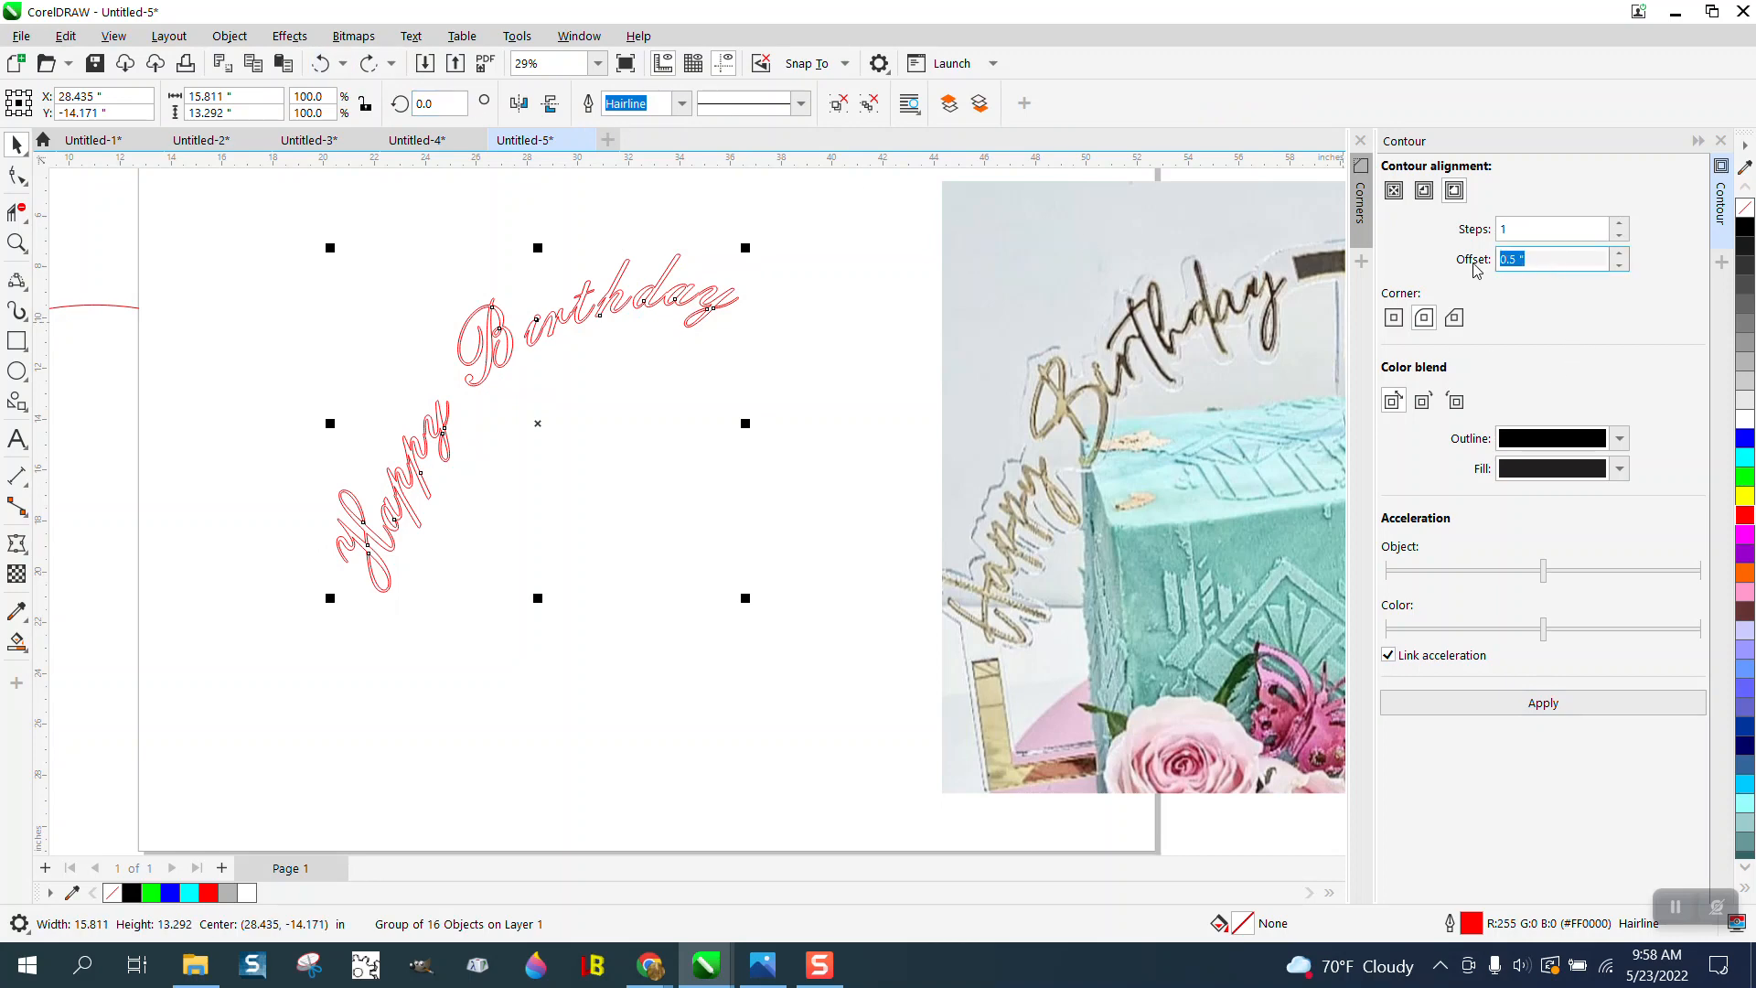
type(".7")
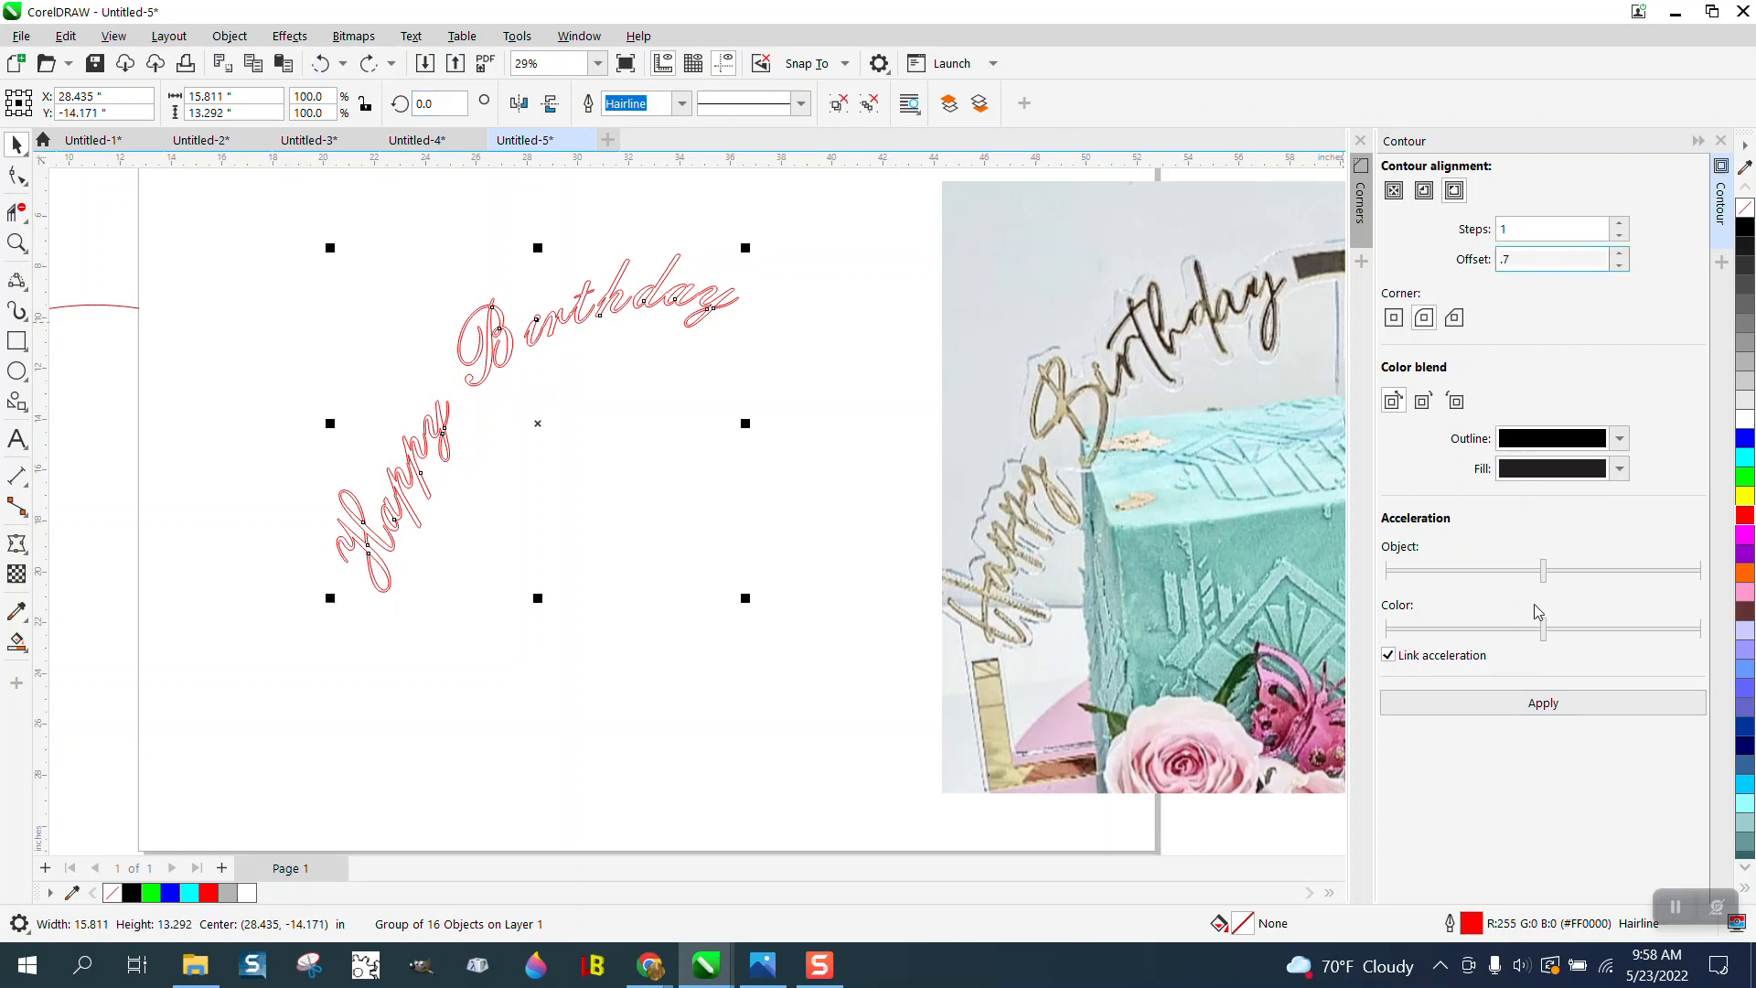
left_click(1536, 703)
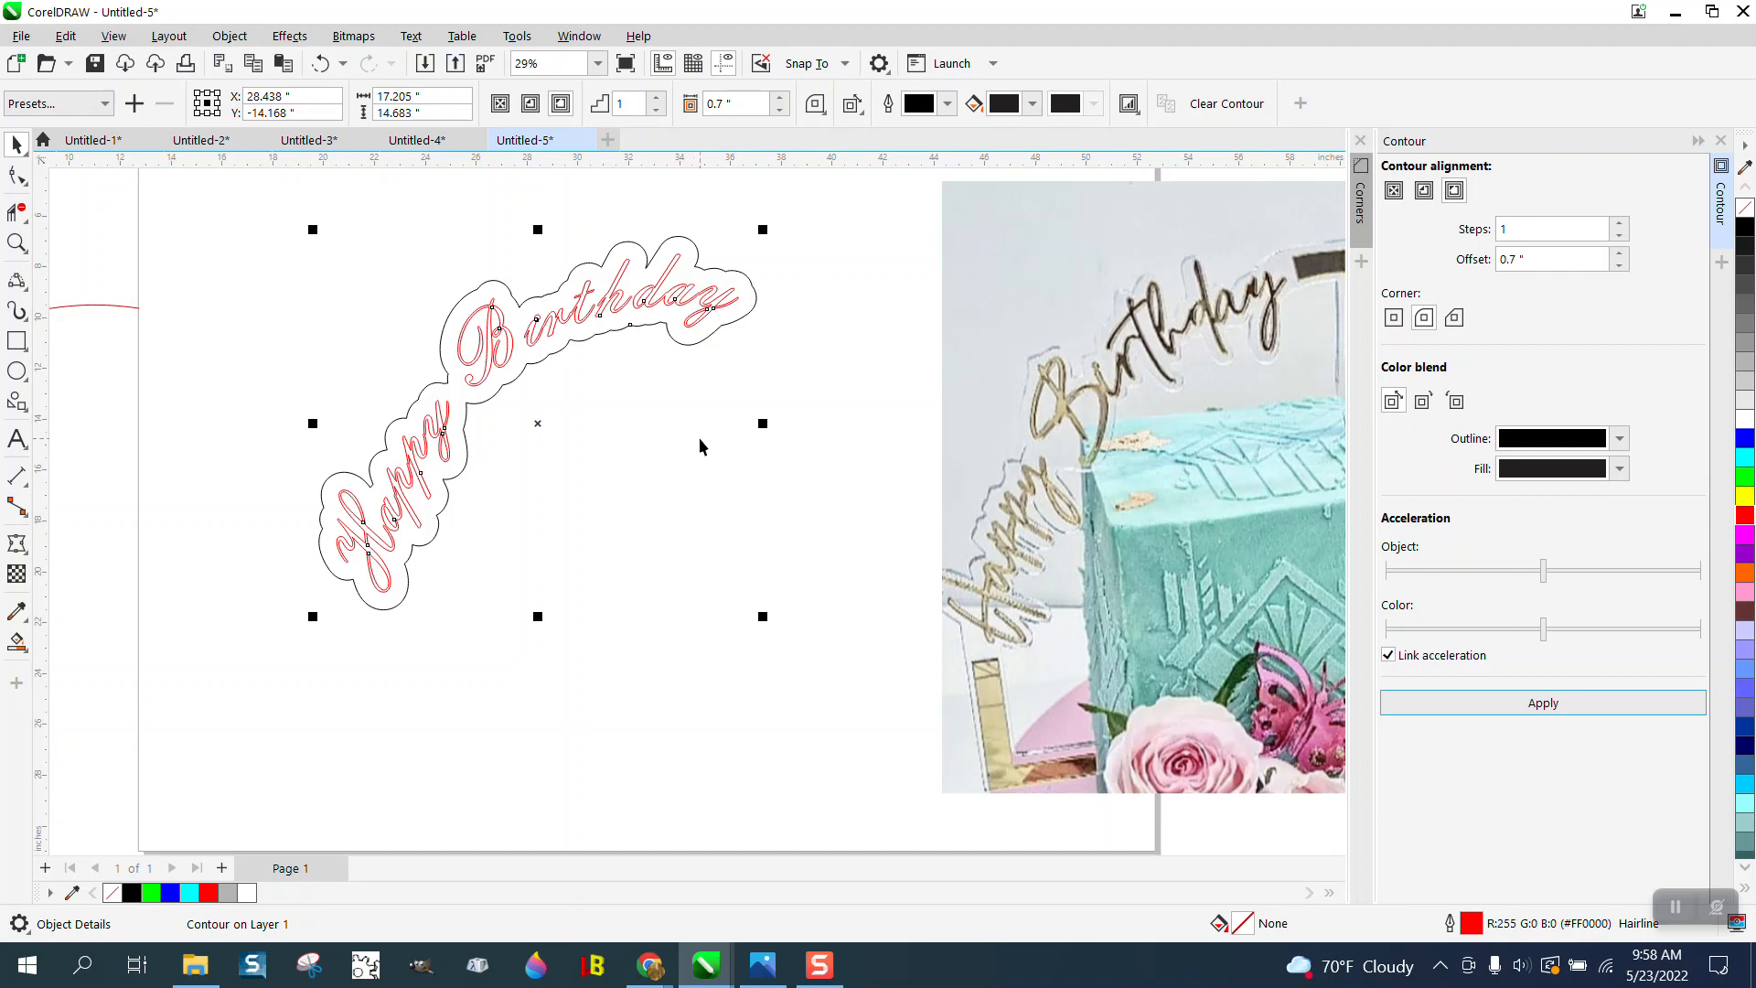
- Break the contour apart from the lettering and move the black outline curve 23 inches to the left
left_click(230, 36)
left_click(325, 529)
scroll(653, 426, "down", 1)
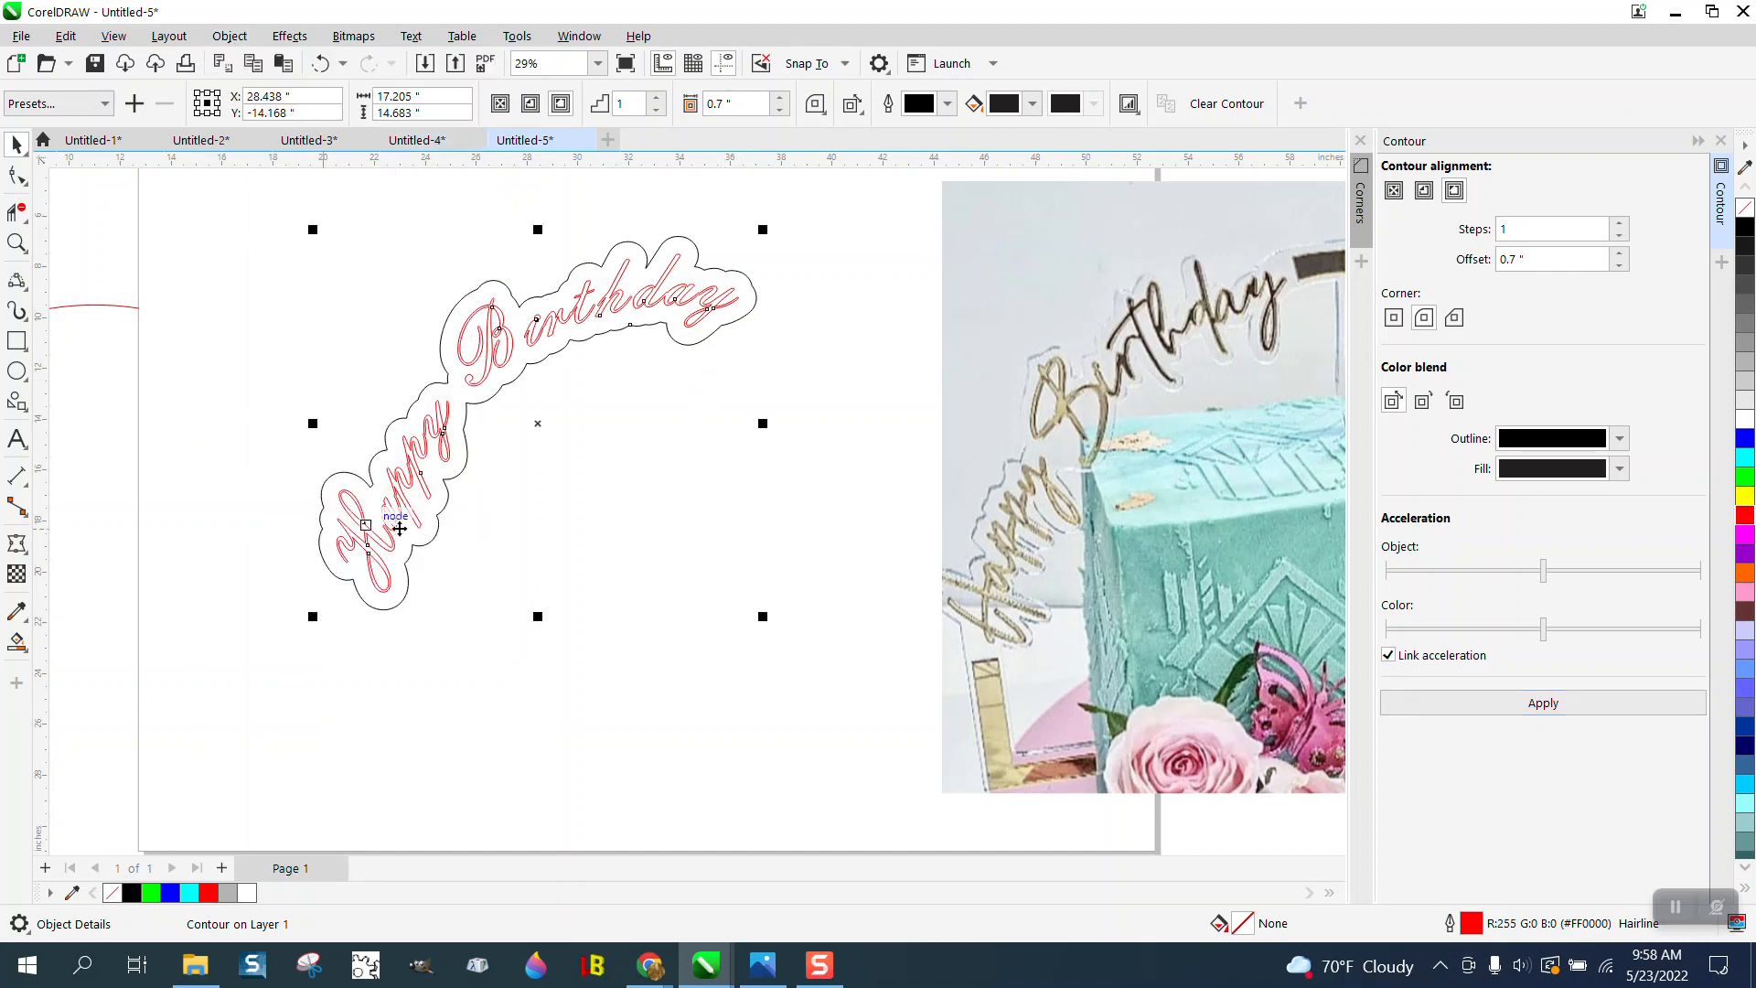
scroll(649, 381, "down", 1)
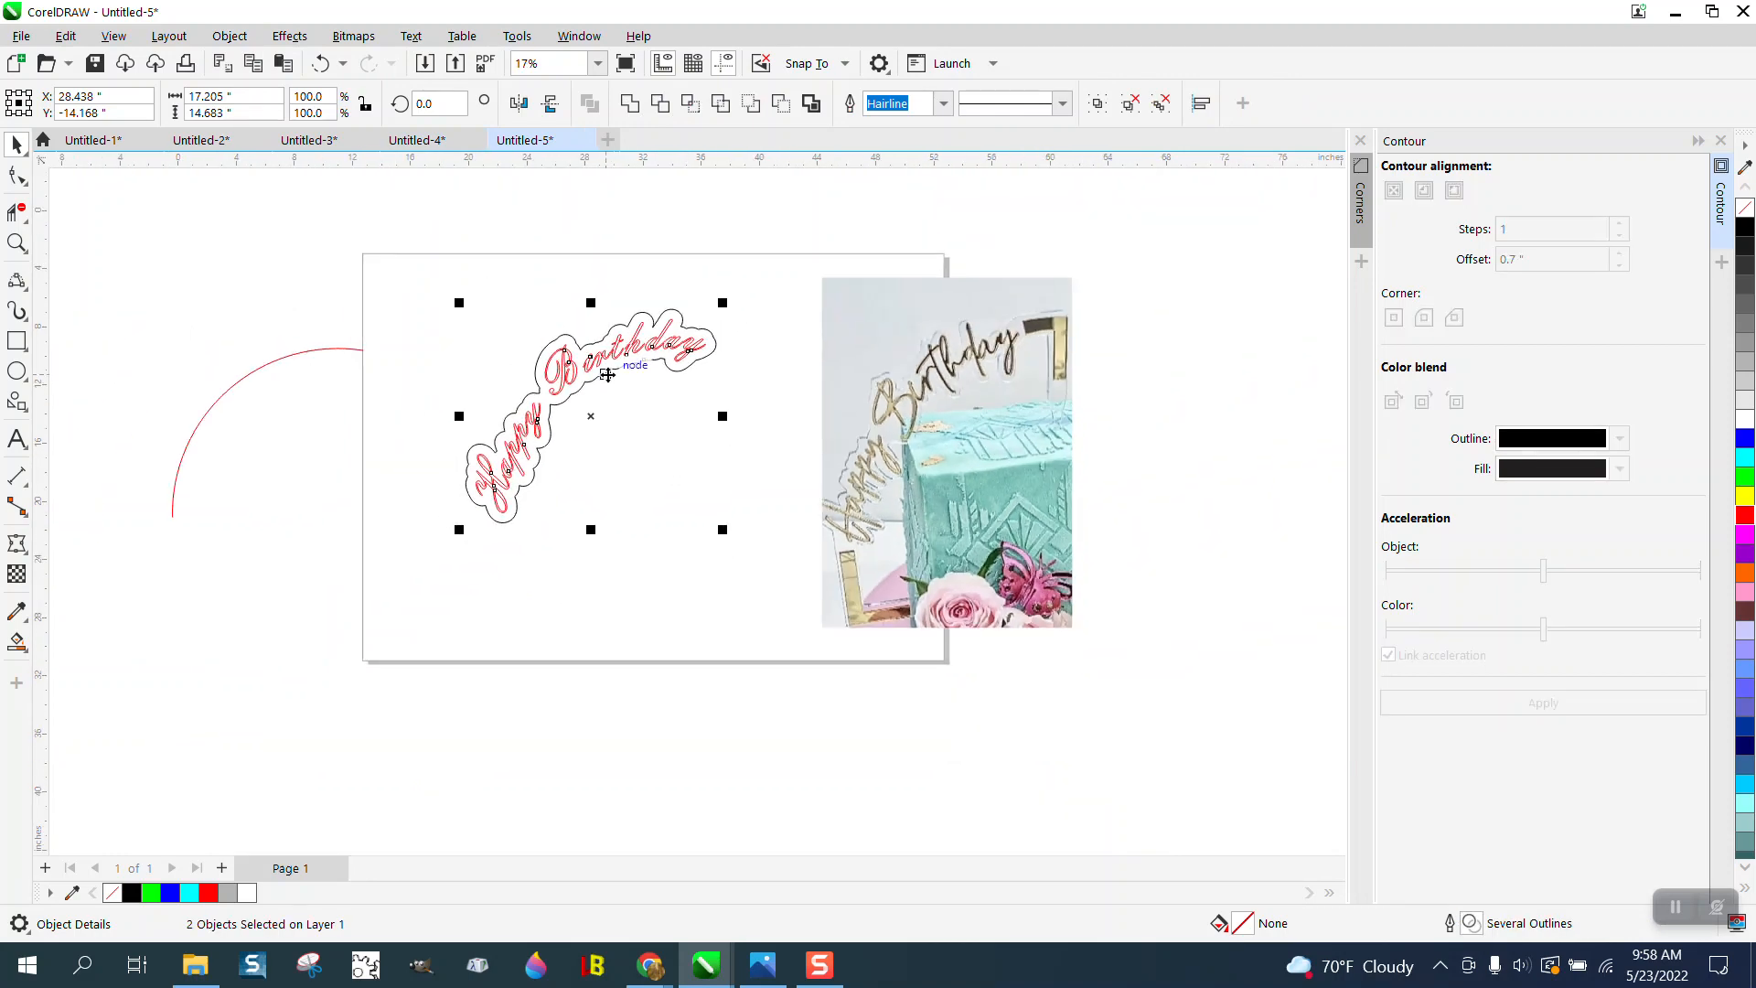
left_click(614, 396)
left_click(607, 368)
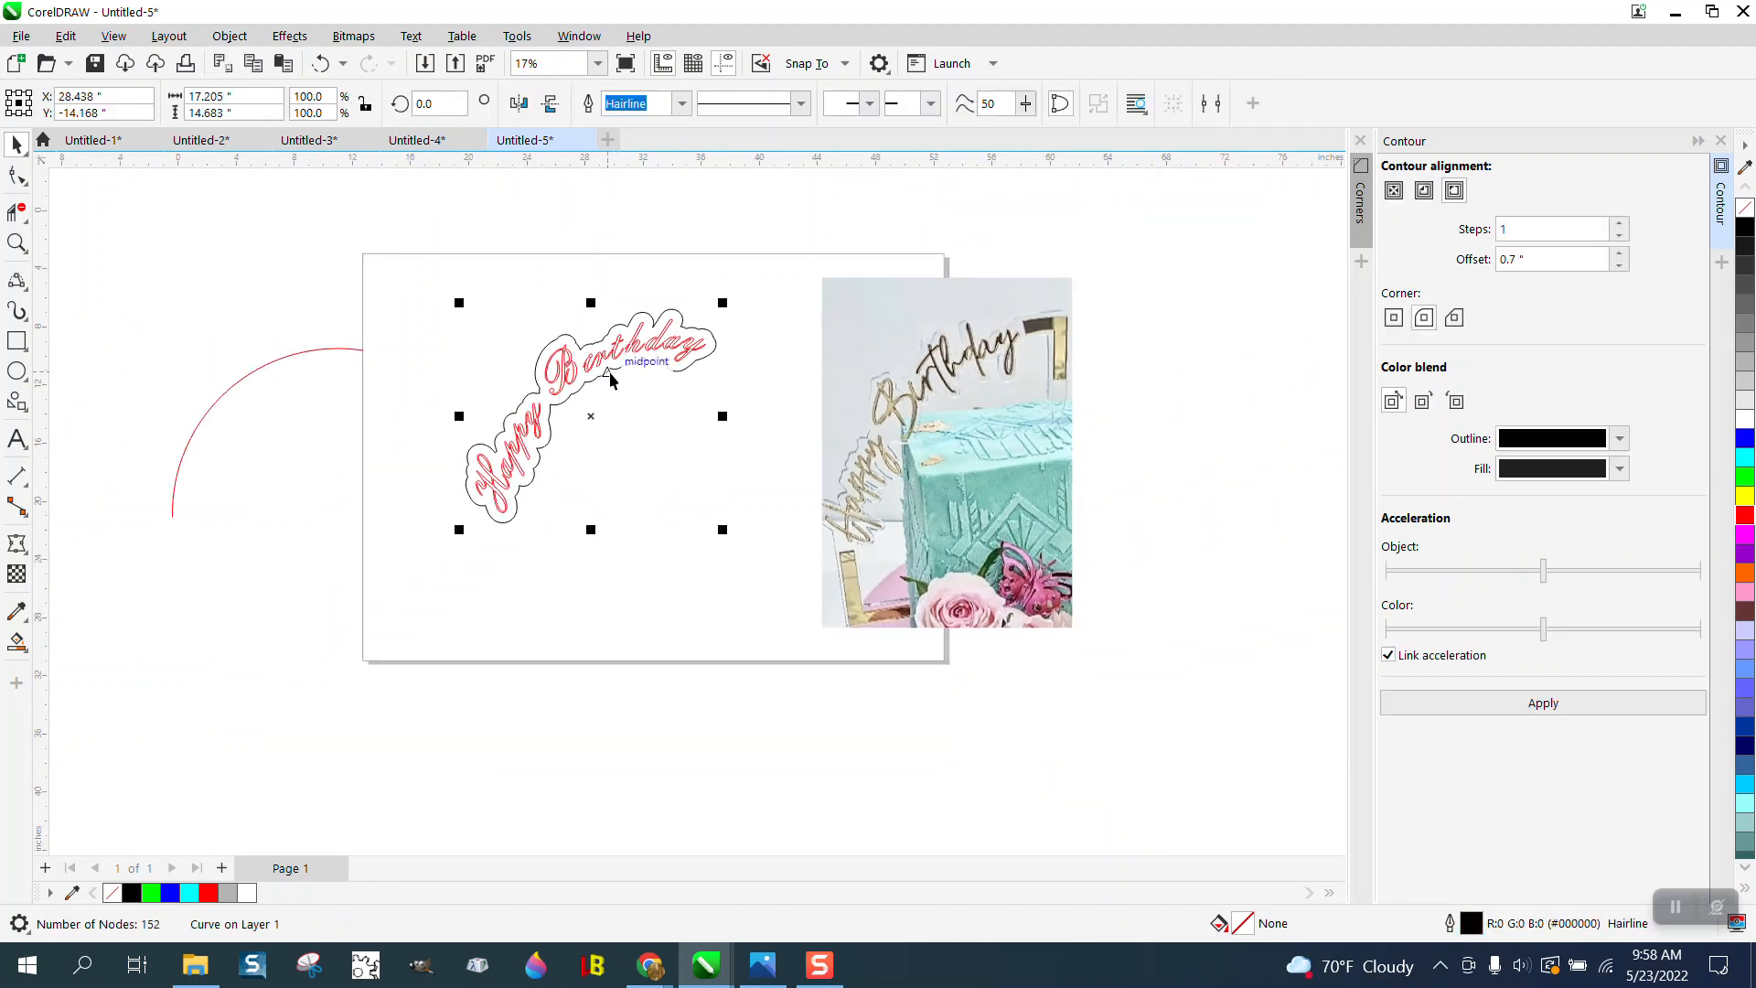
key("Left")
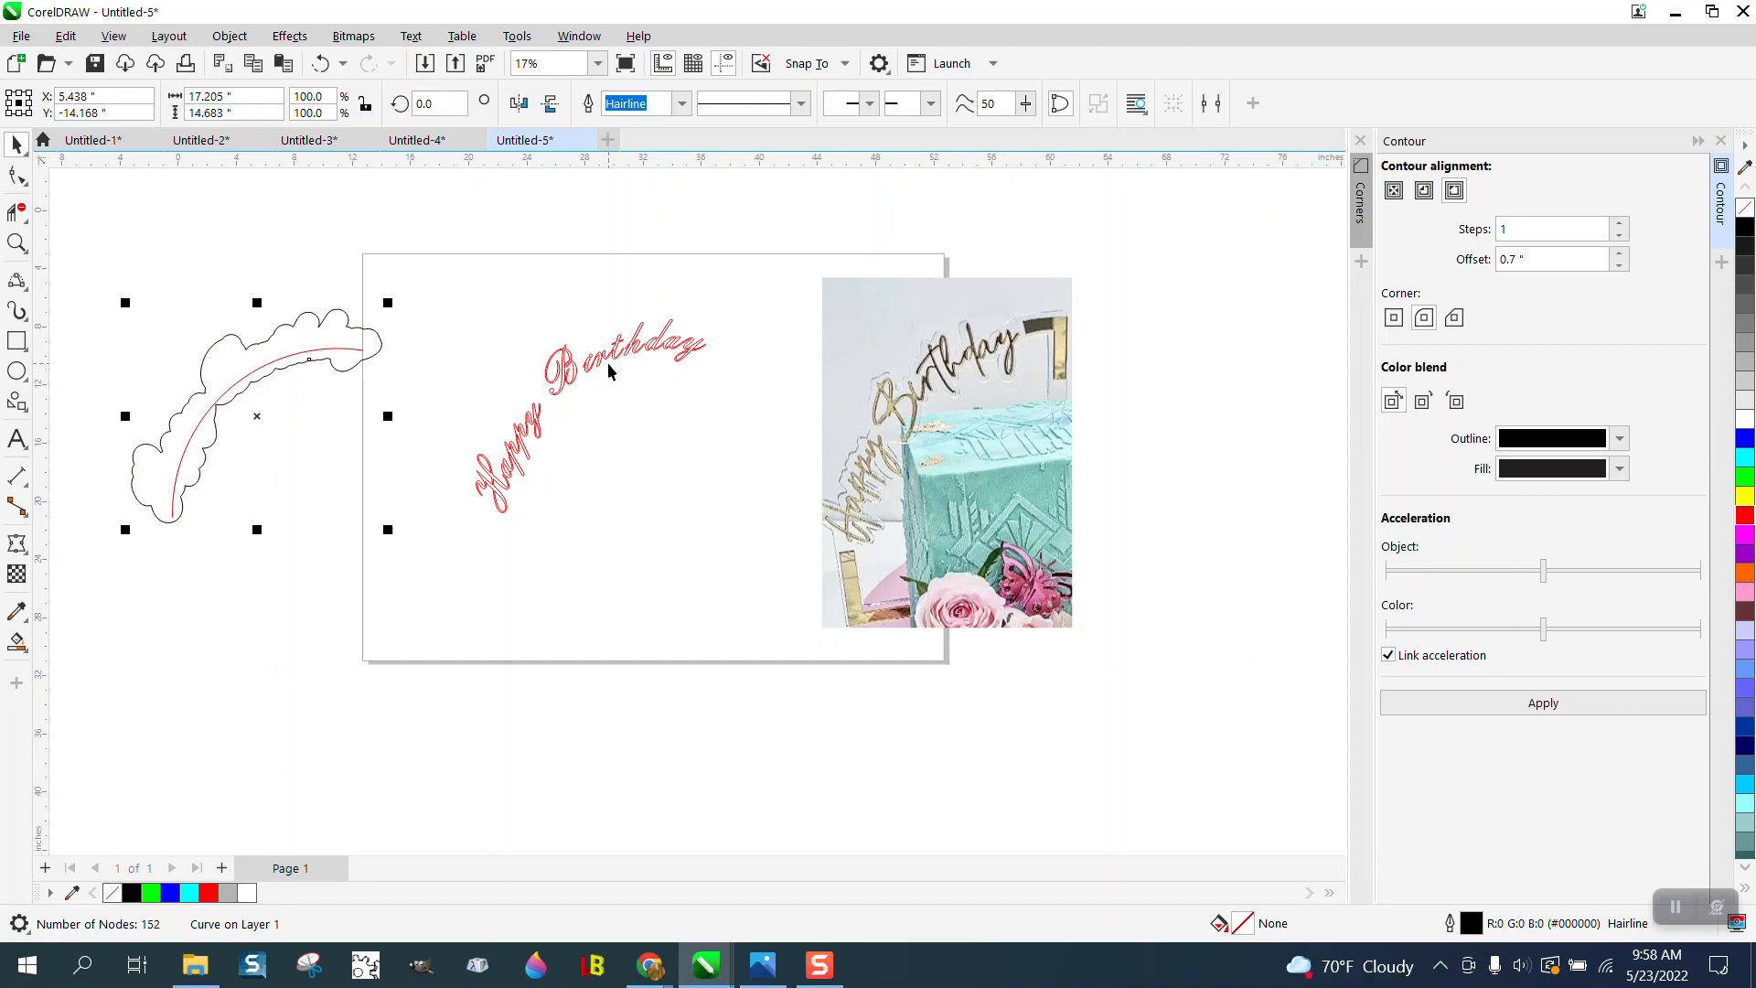
- Move the red lettering group 46 inches to the right, past the cake photo
left_click(608, 371)
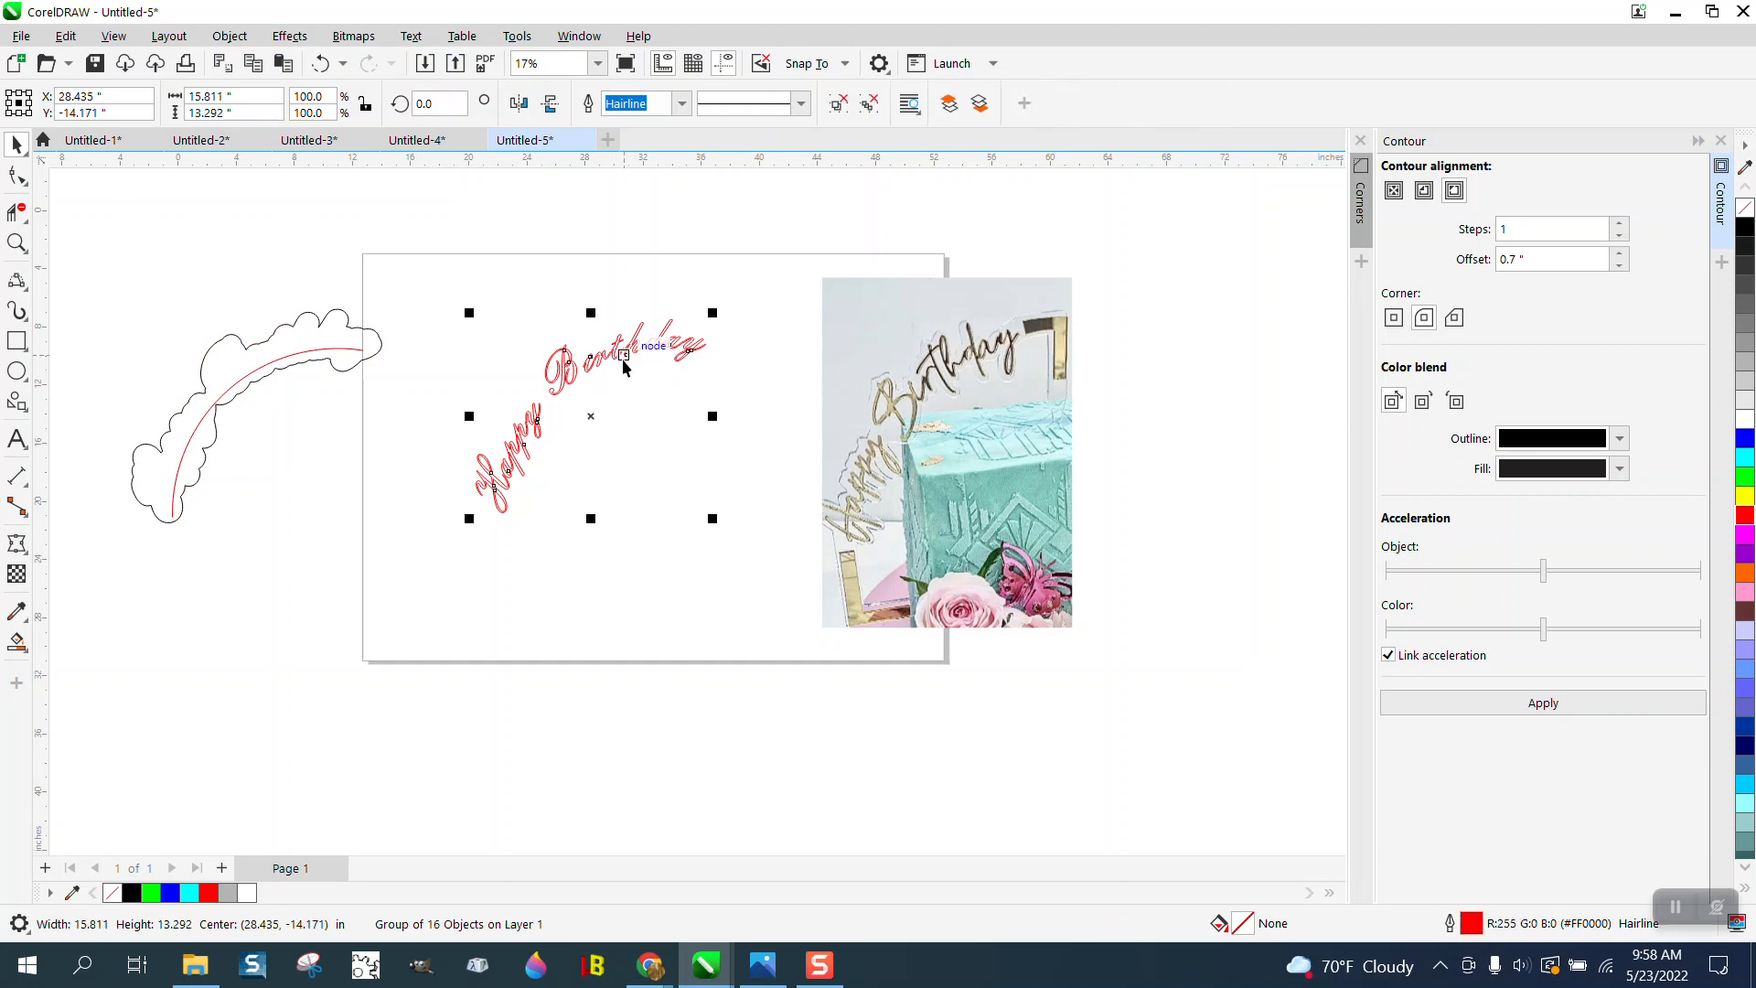
key("Right")
key("Right")
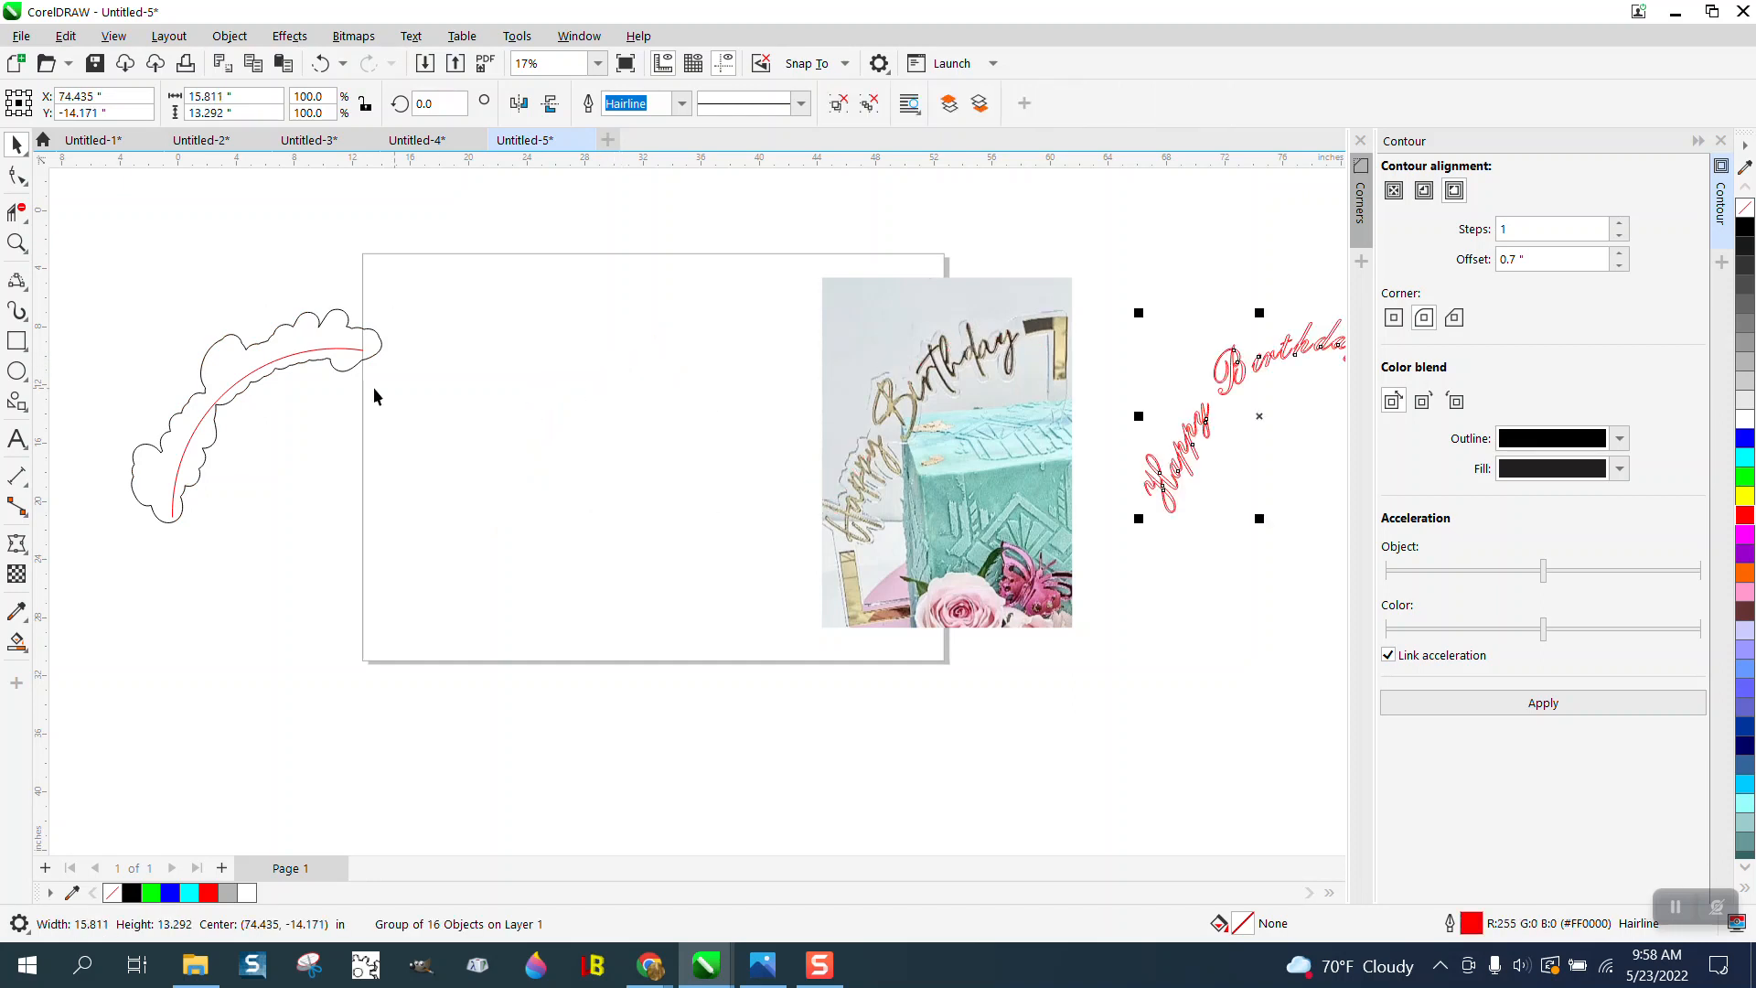
- Delete the red guide arc and move the black outline curve 23 inches right, back onto the page
left_click(328, 369)
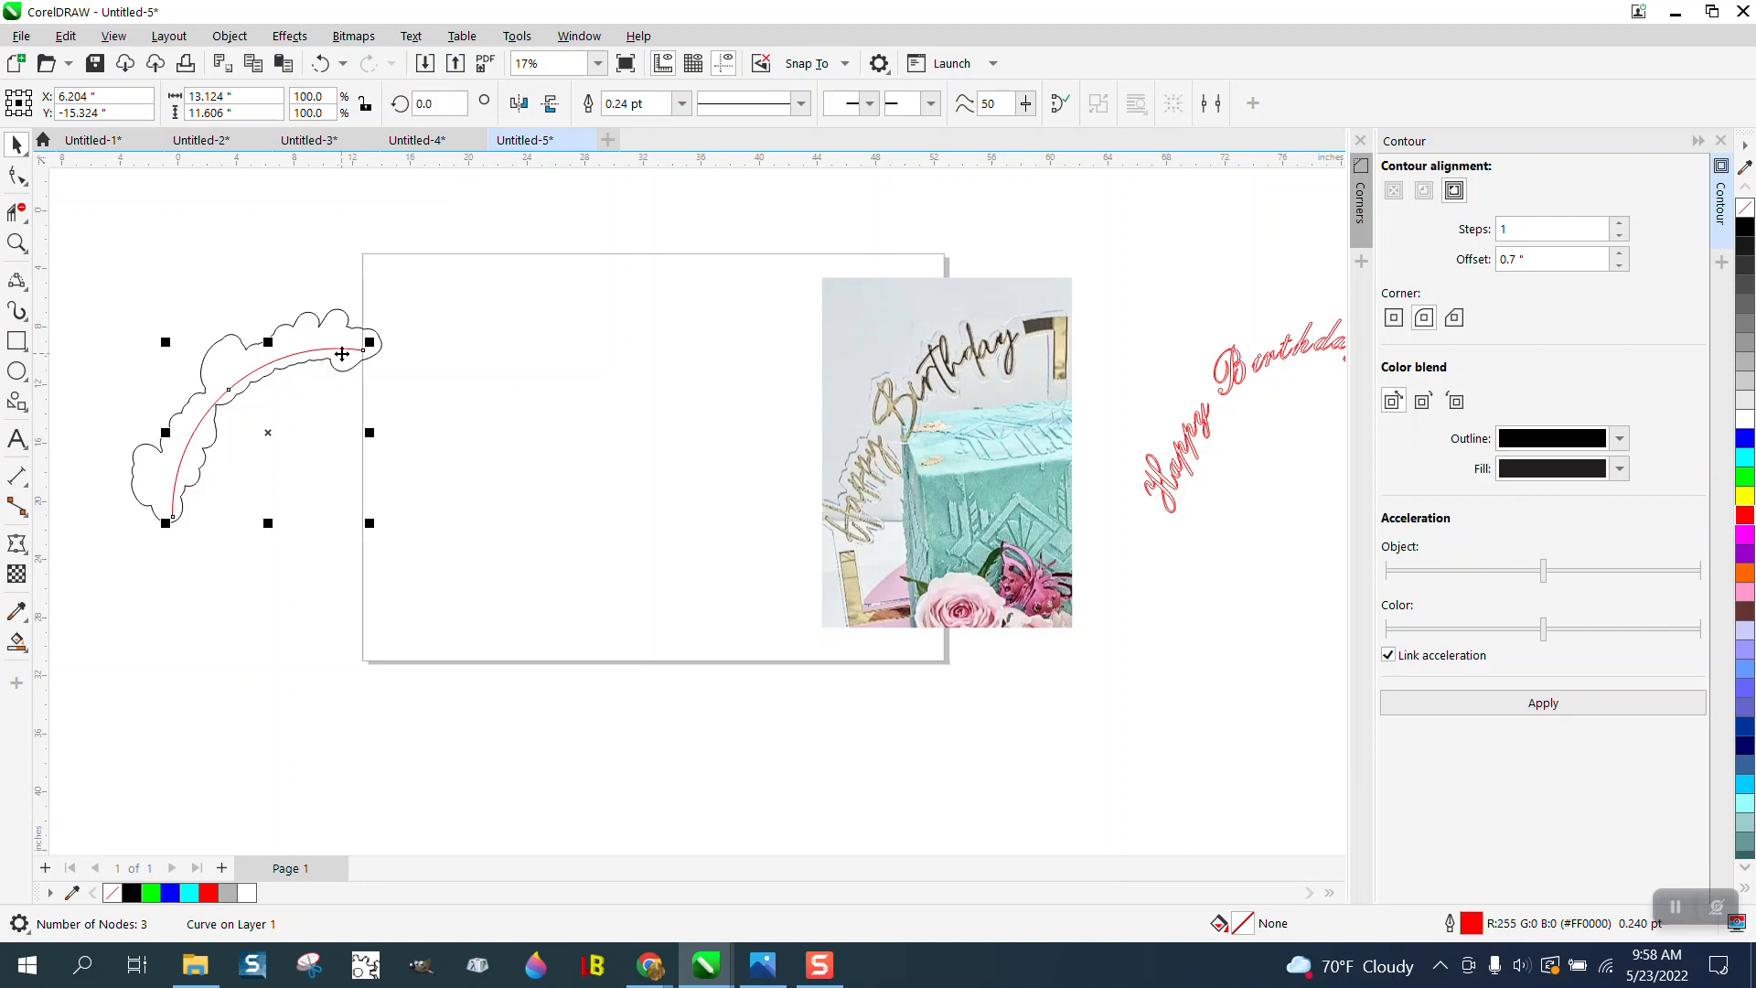
key("Delete")
left_click(361, 366)
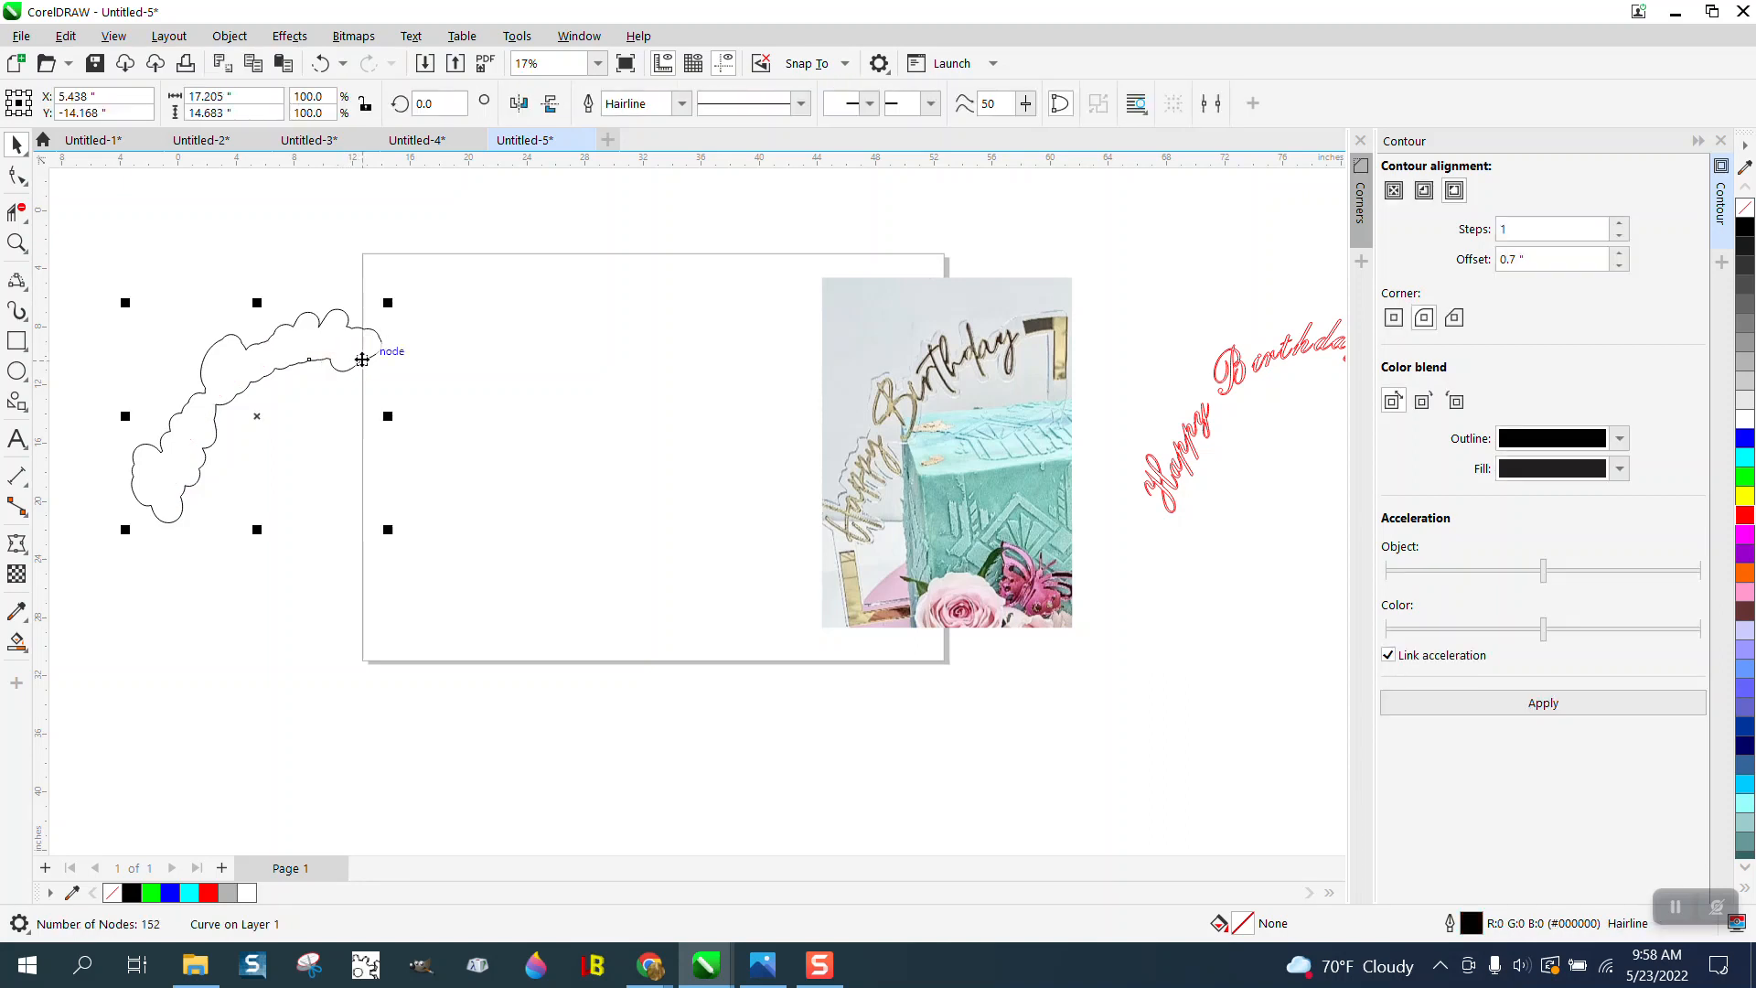
key("Right")
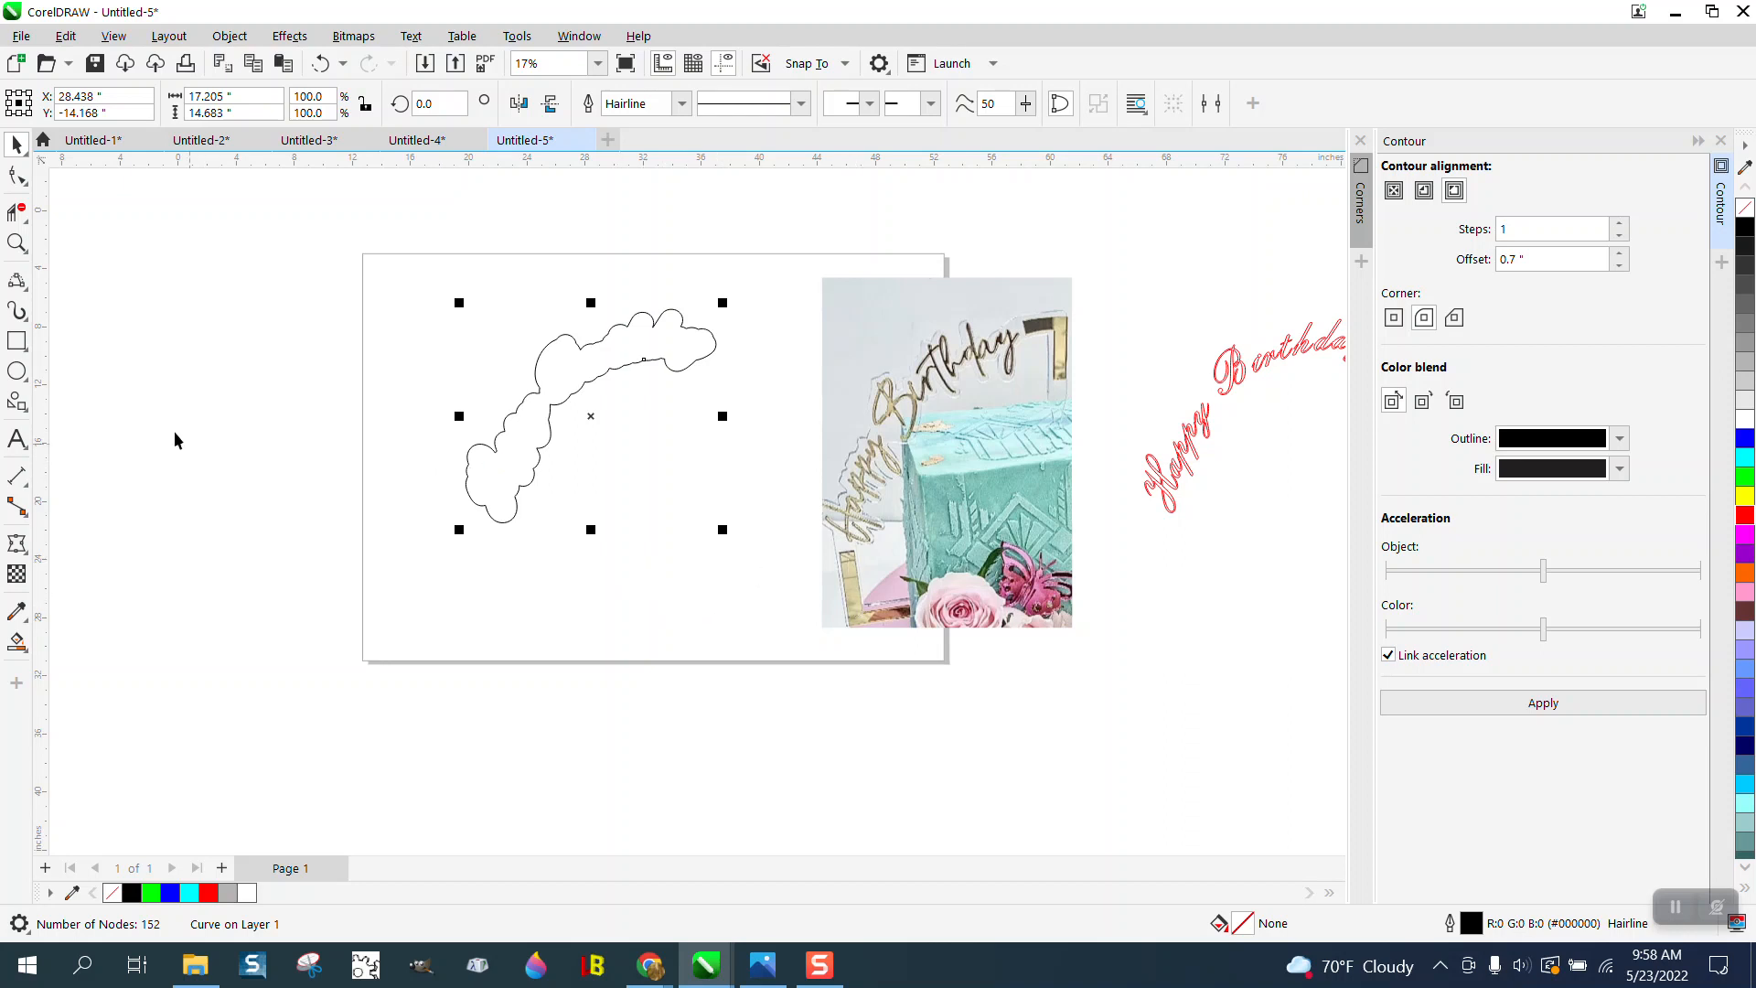
- Draw a narrow upright rectangle down from the outline's lower end and a horizontal one about 7.5 by 1.2 inches across its base, forming an L
left_click(16, 242)
left_click_drag(802, 422, 1027, 674)
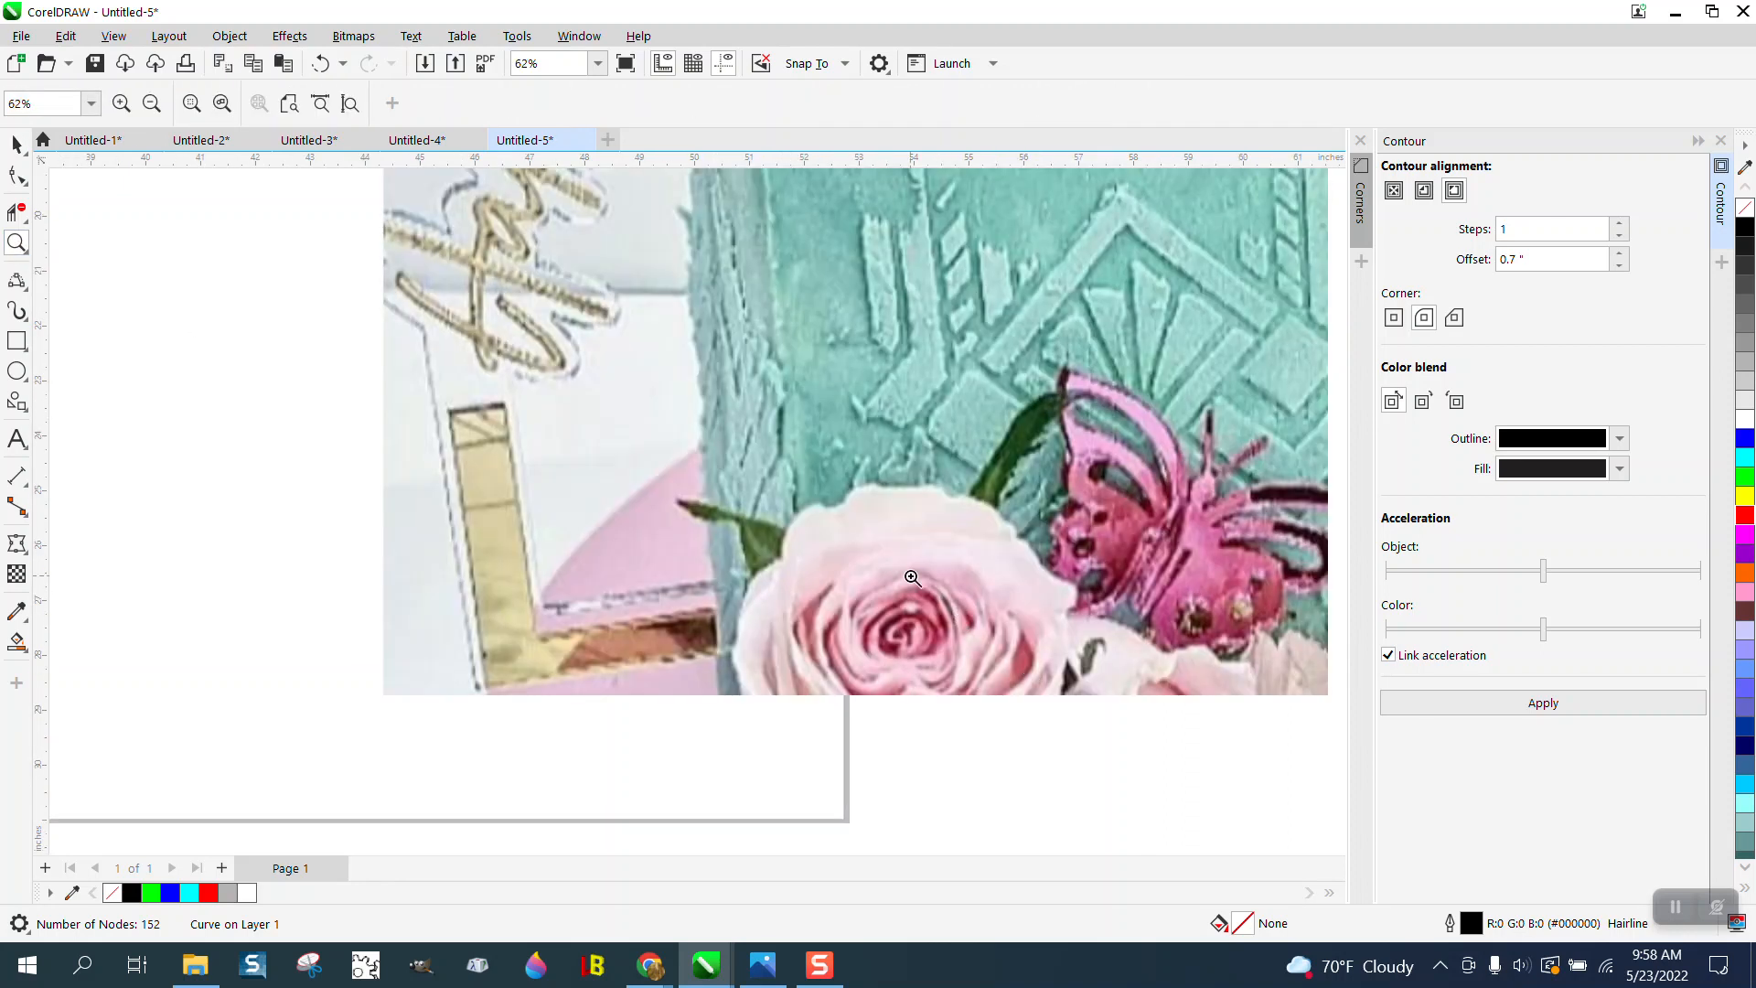
scroll(745, 580, "down", 3)
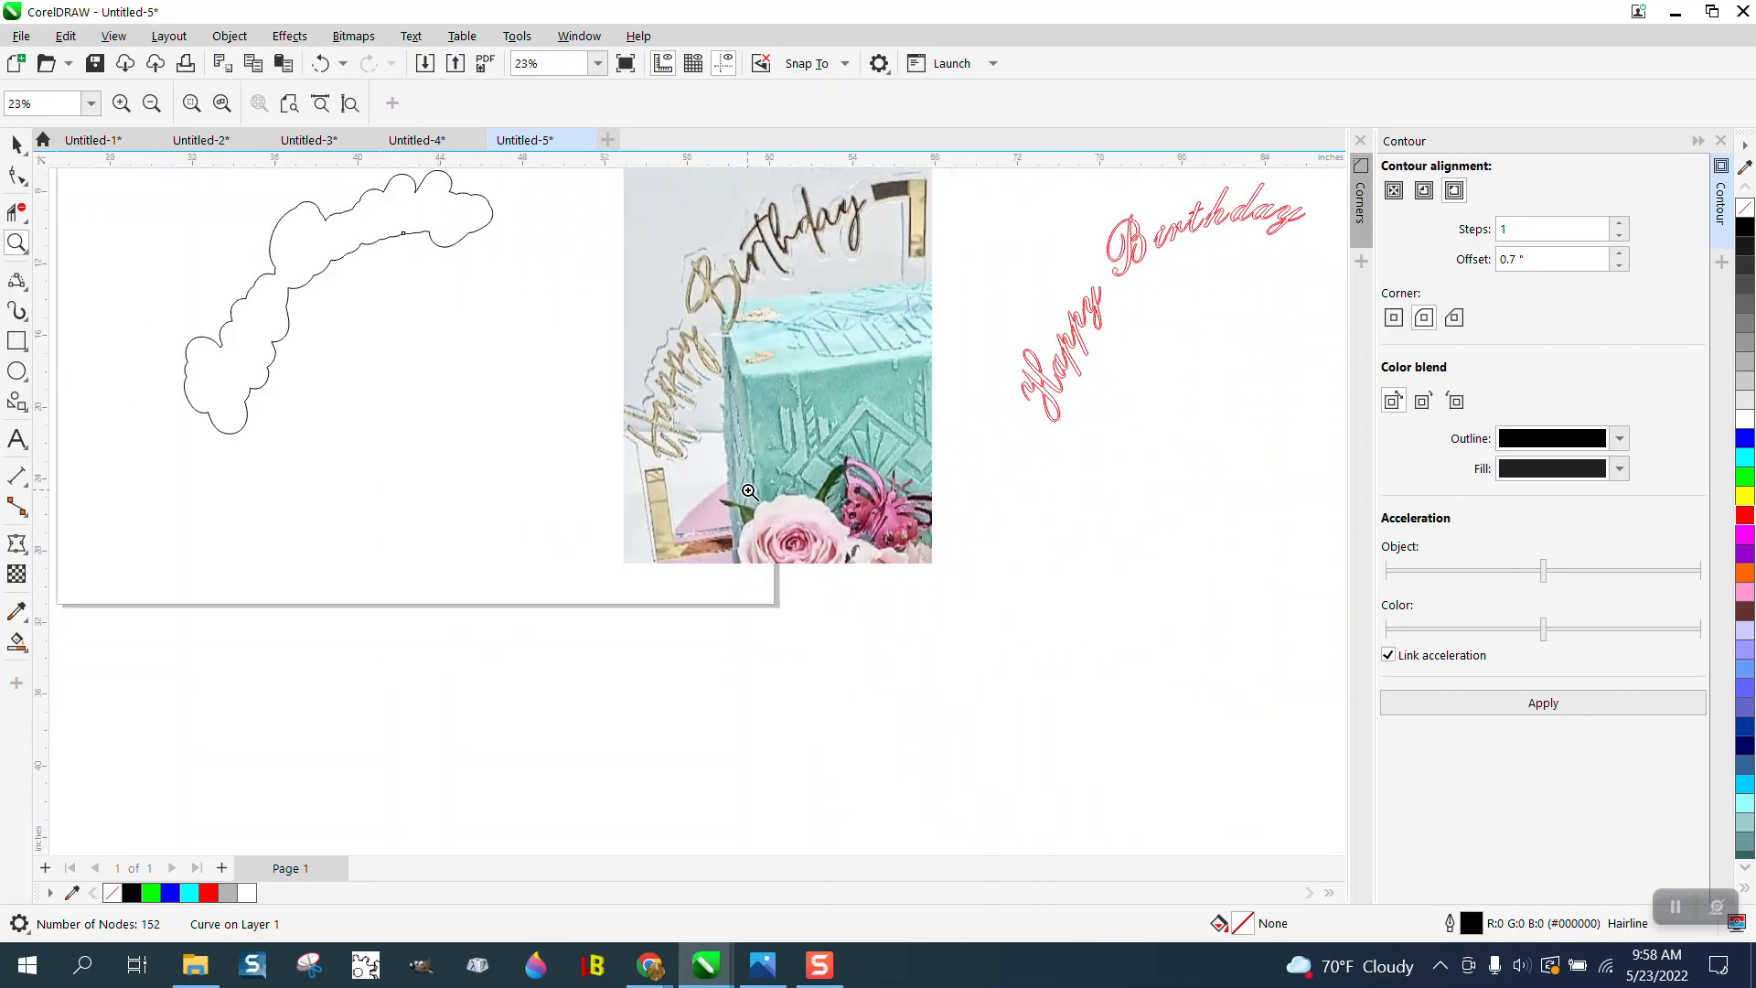
scroll(722, 499, "down", 1)
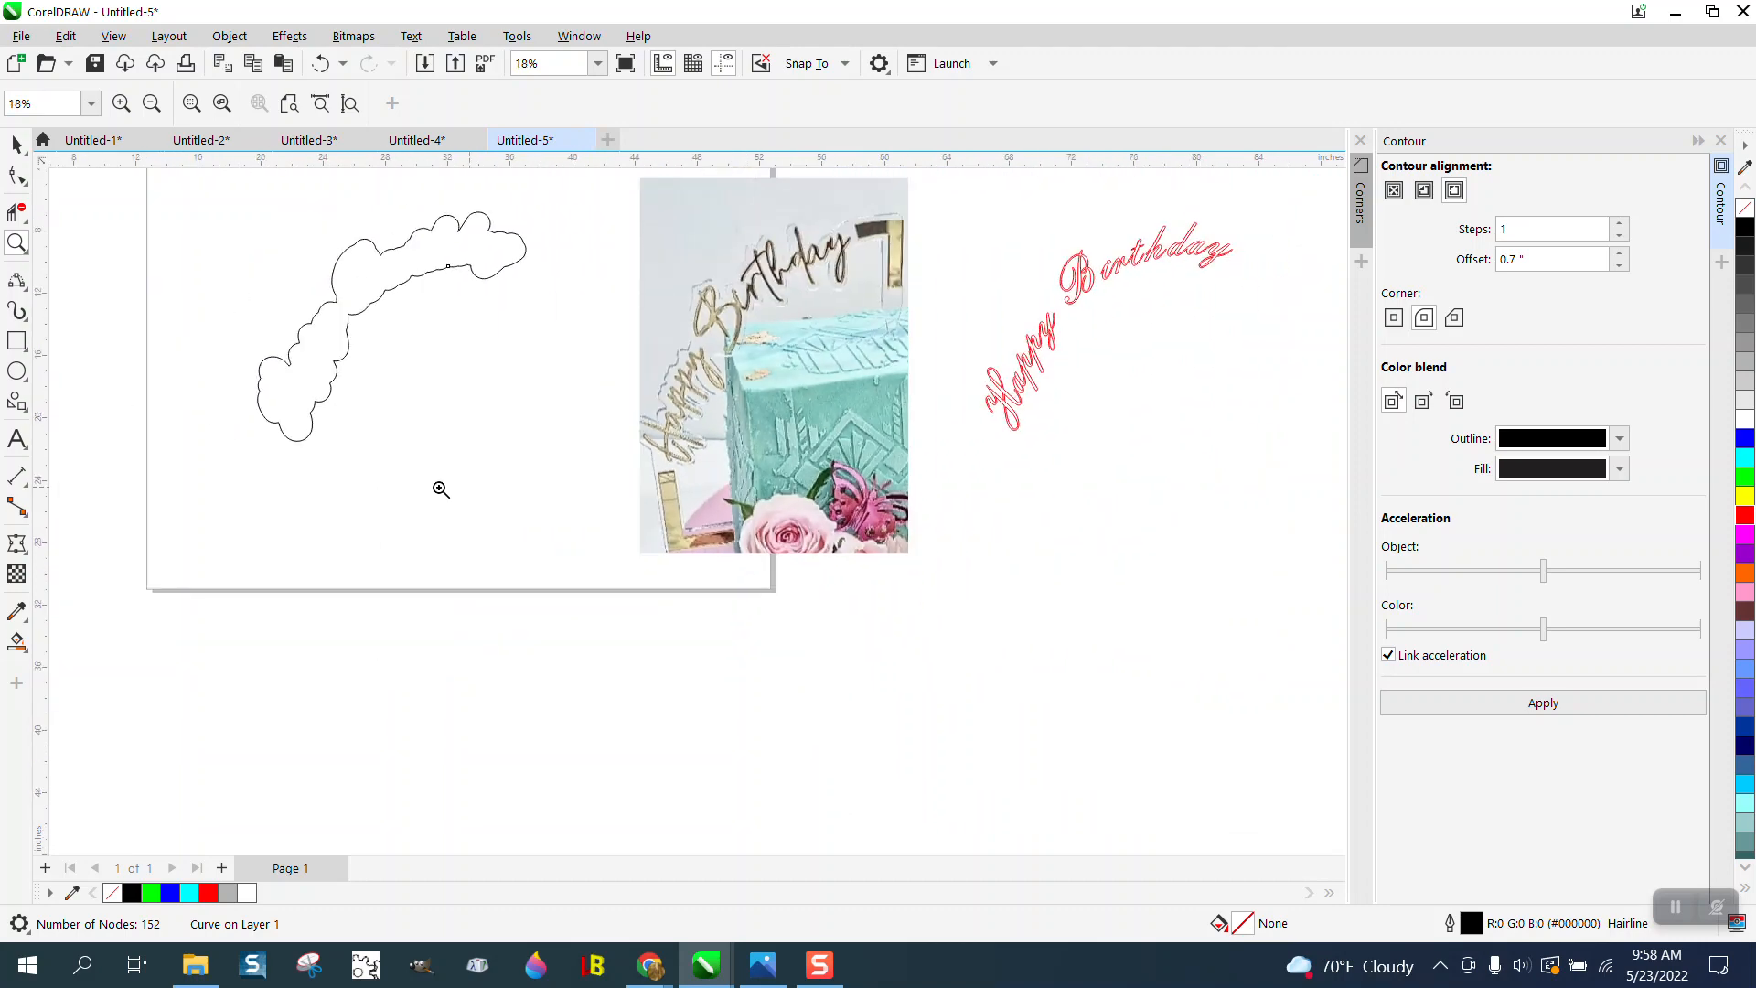
left_click(18, 342)
left_click(16, 242)
left_click_drag(194, 365, 421, 553)
left_click(18, 342)
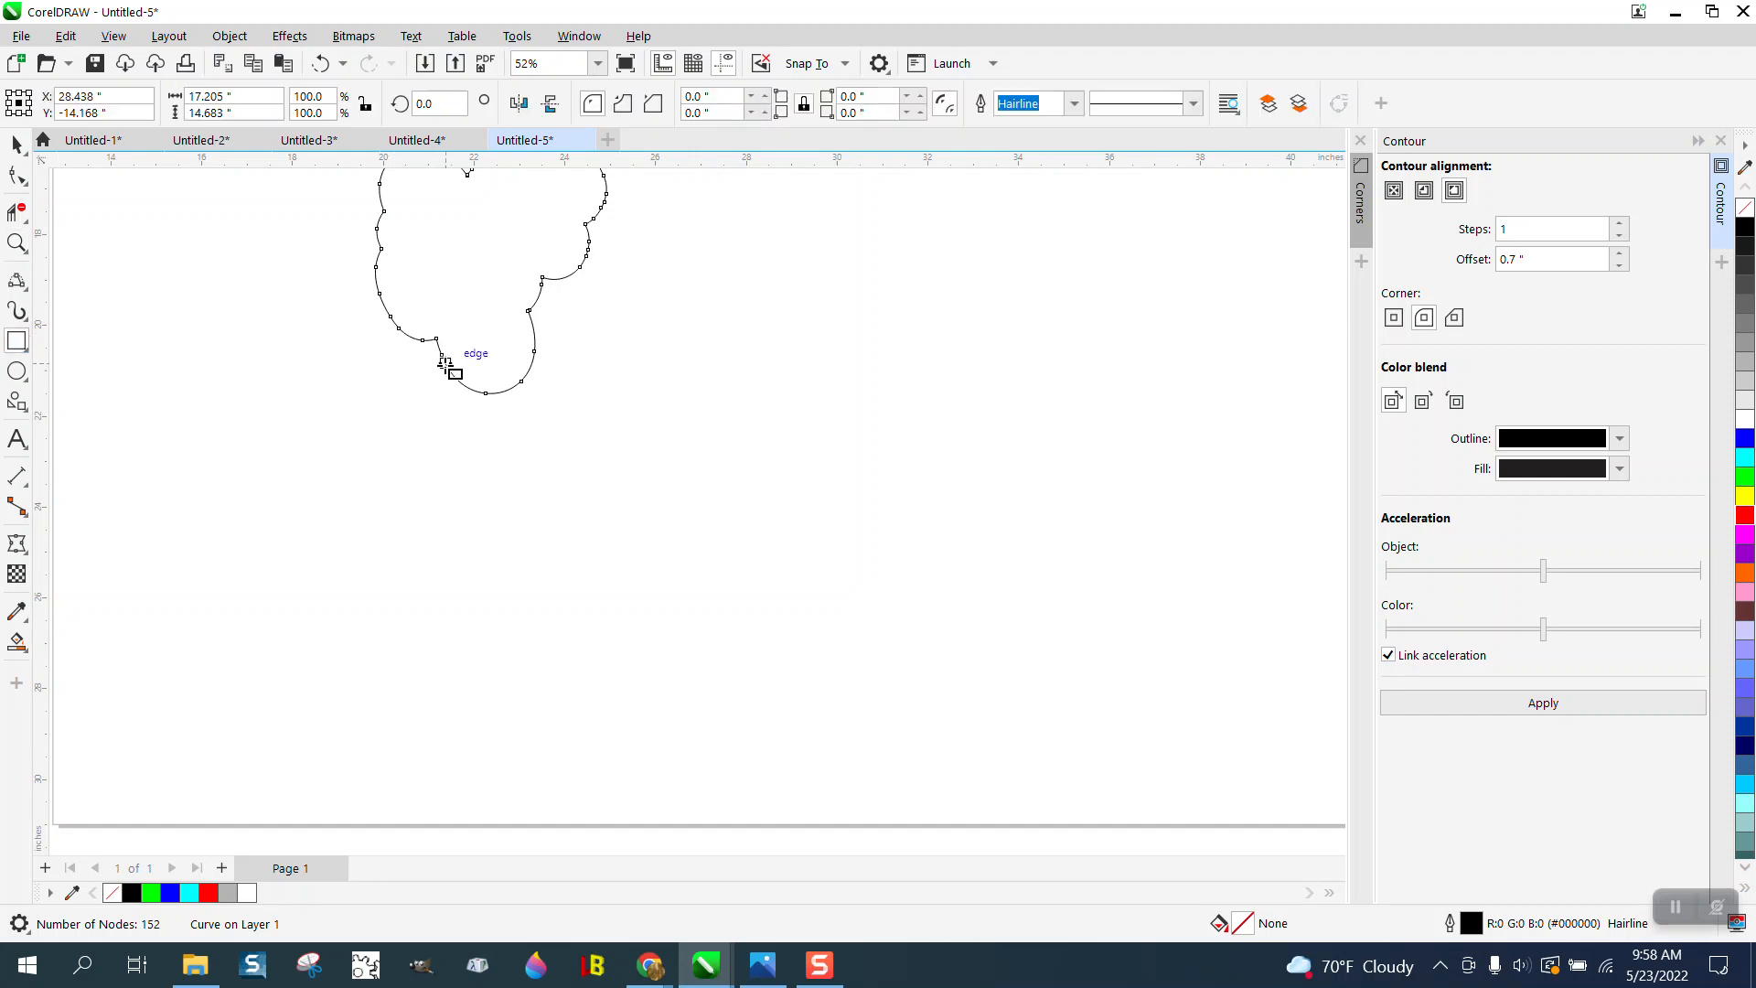
left_click_drag(467, 364, 805, 524)
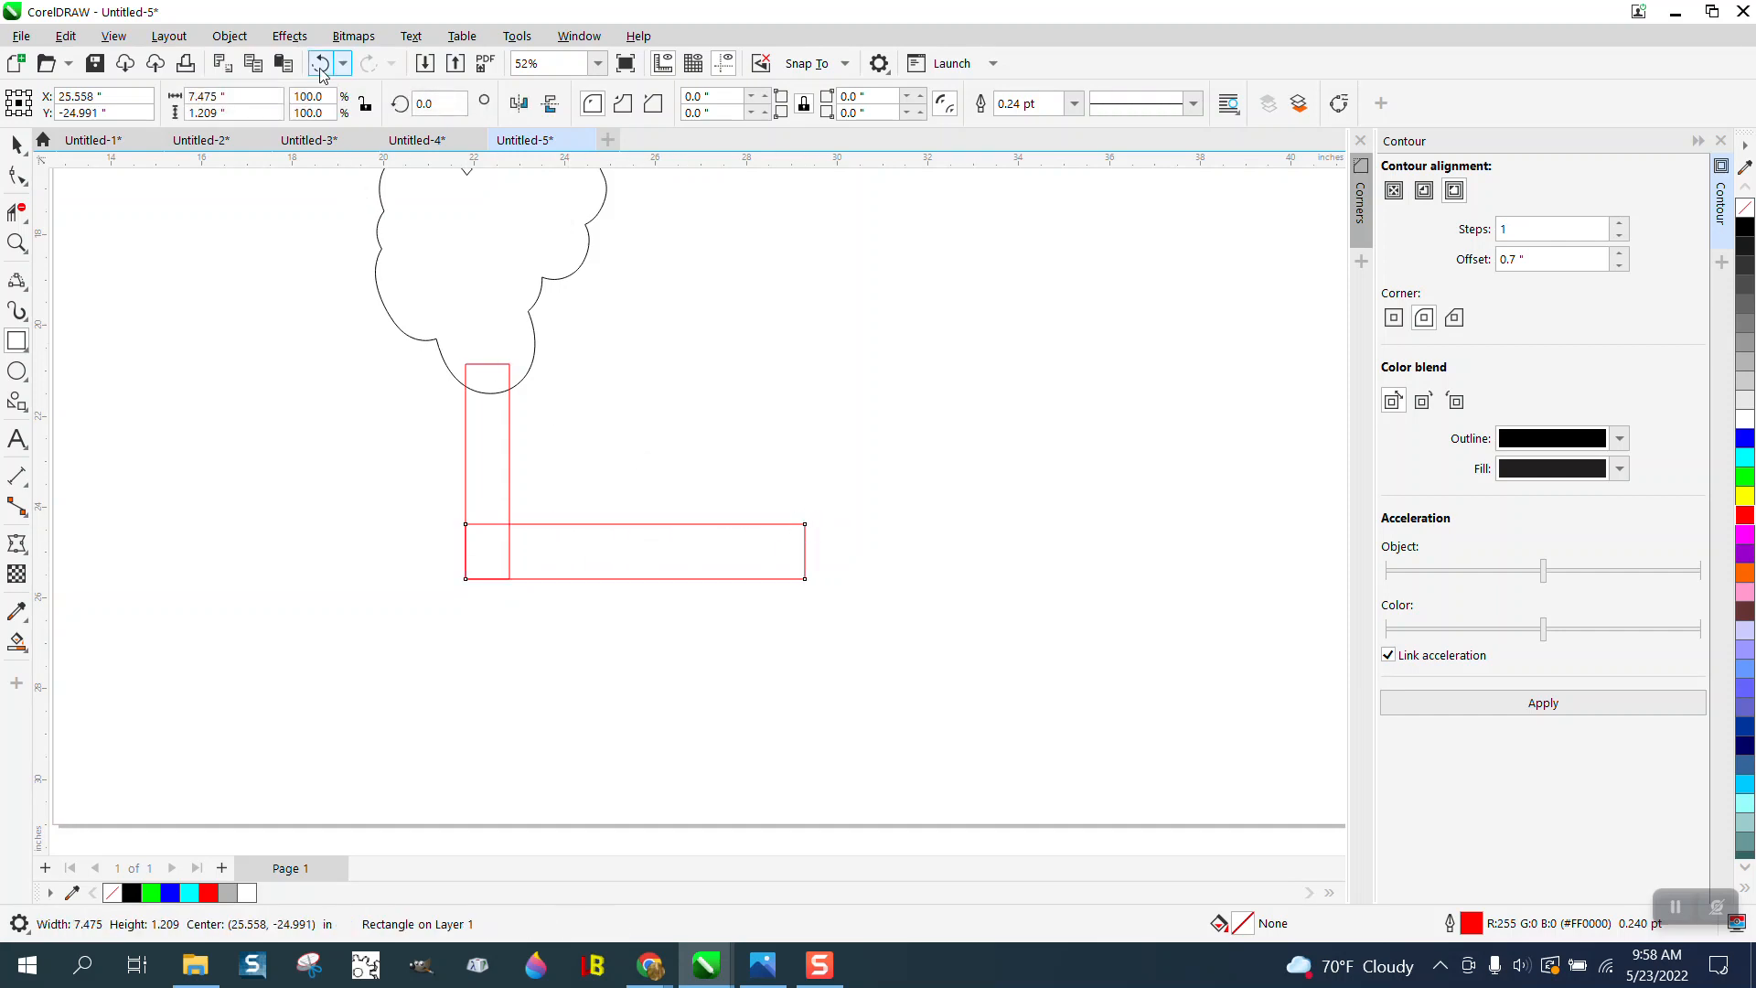
- Convert the horizontal rectangle to curves, try lowering its upper-right node to taper the bar, and undo that node move
left_click(230, 36)
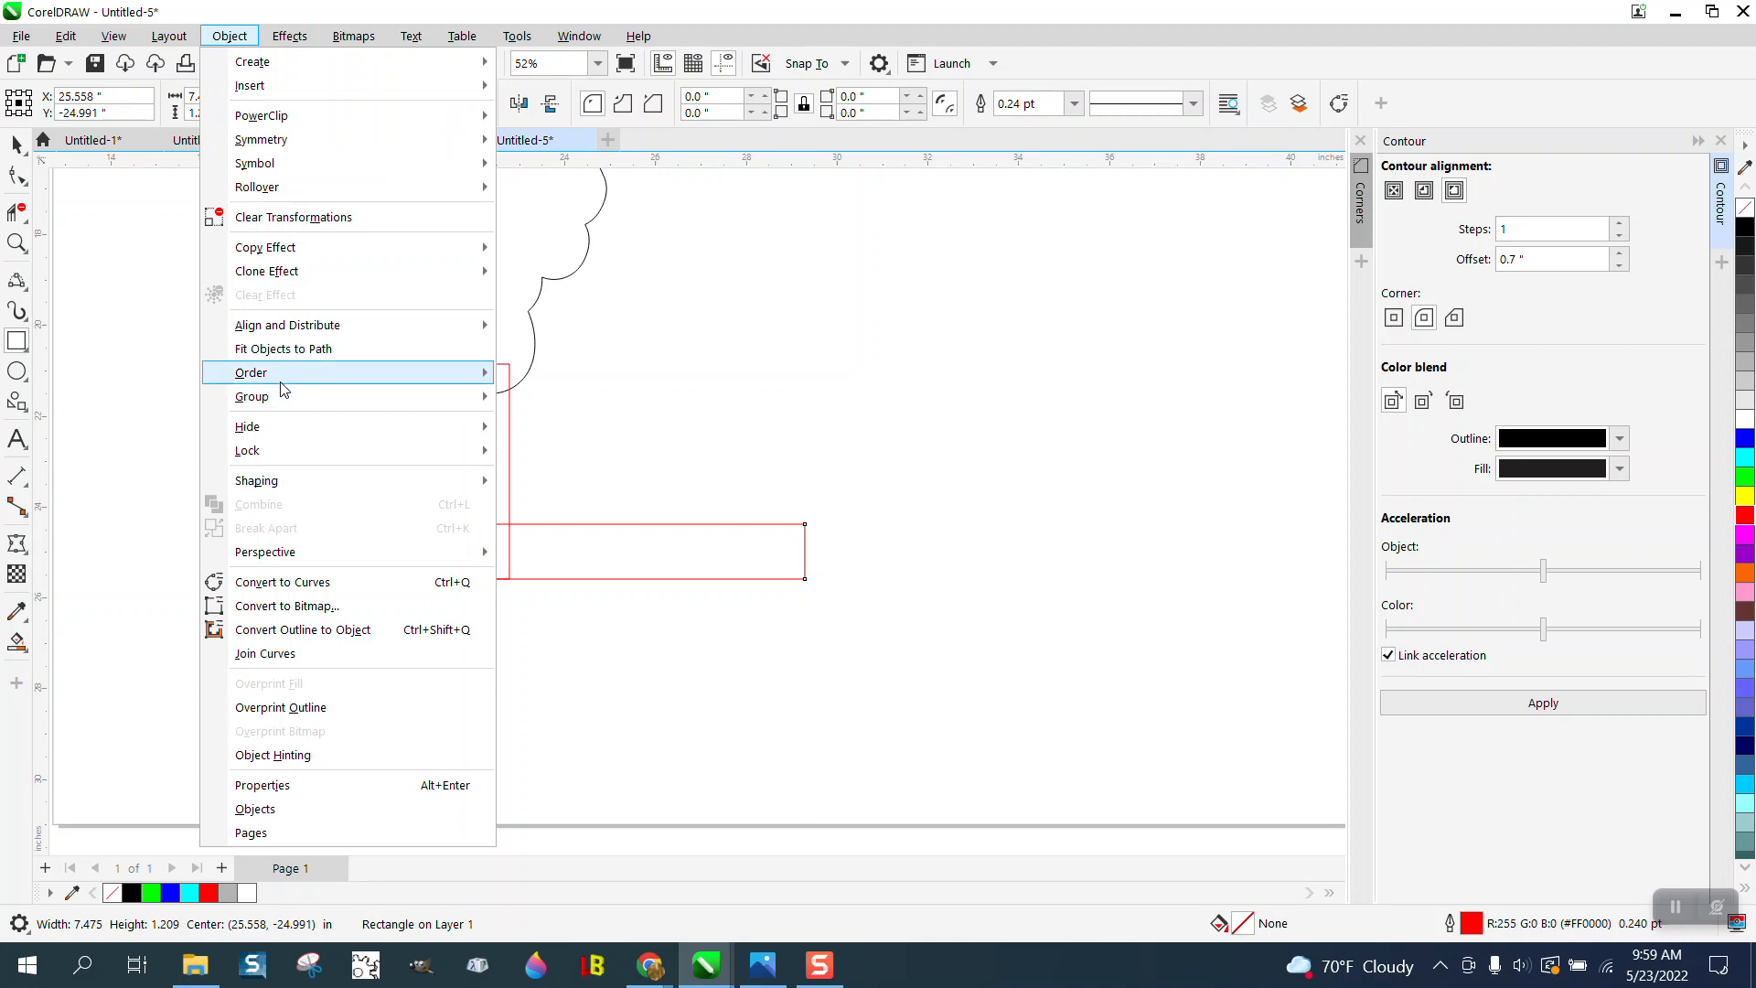
left_click(279, 582)
left_click(21, 177)
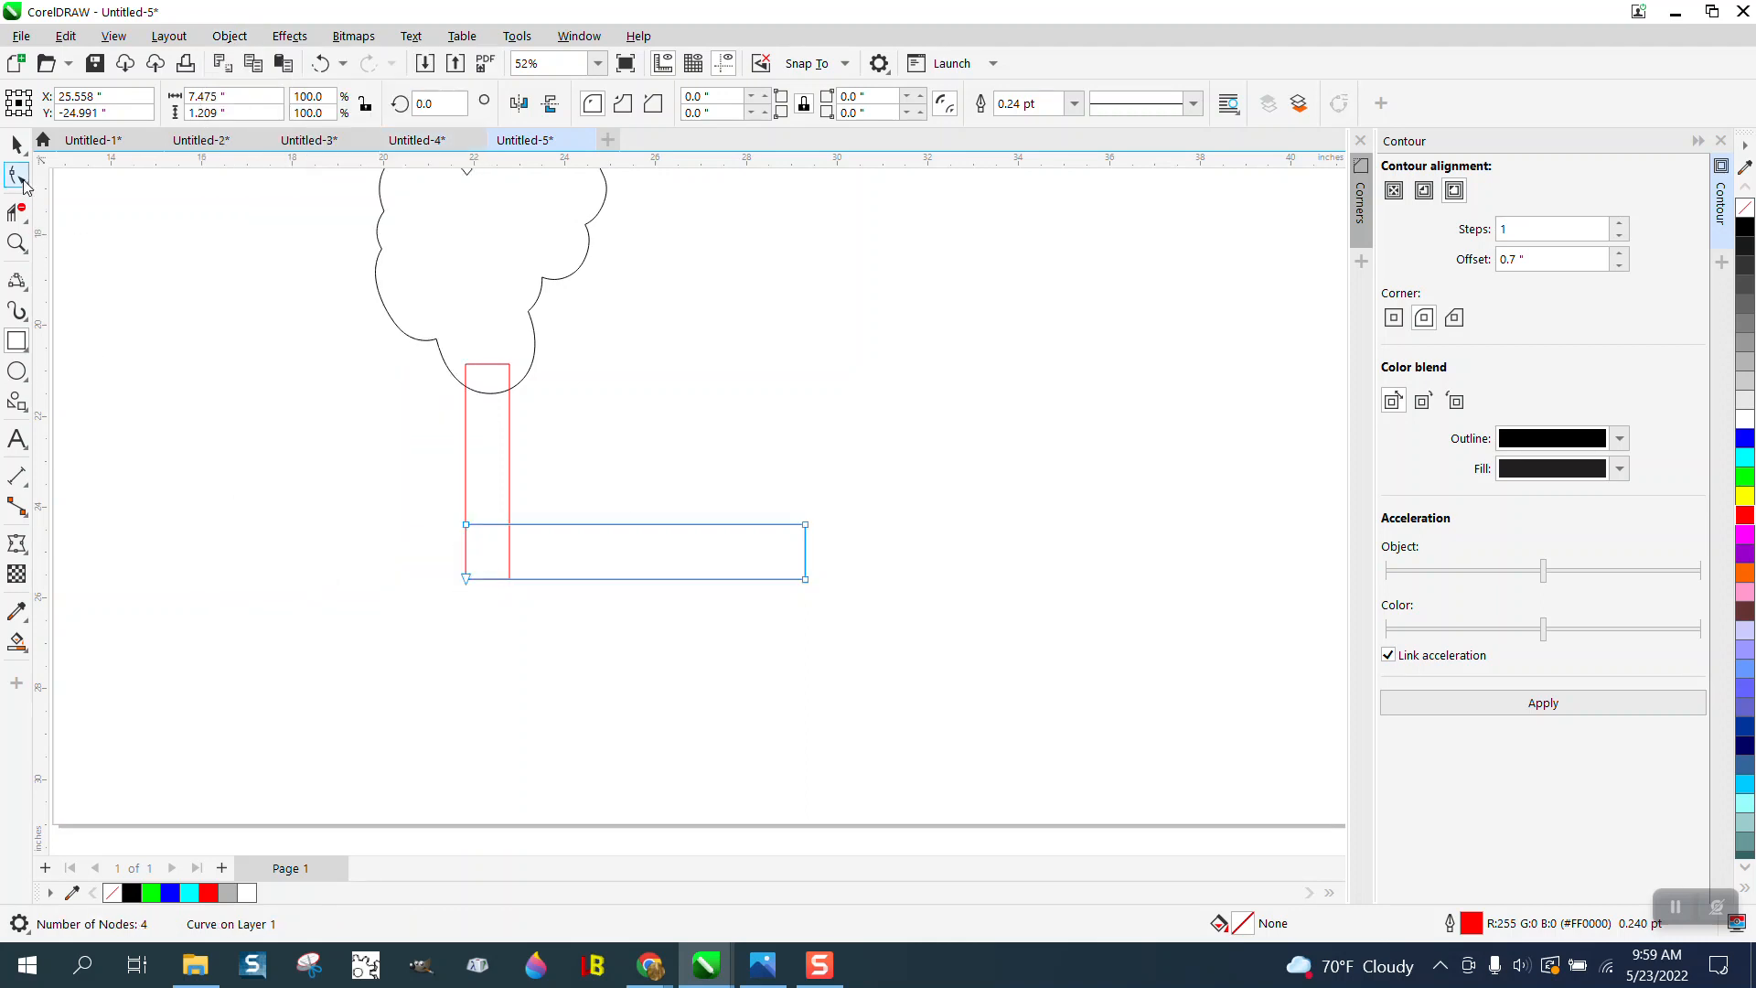
left_click_drag(805, 524, 807, 551)
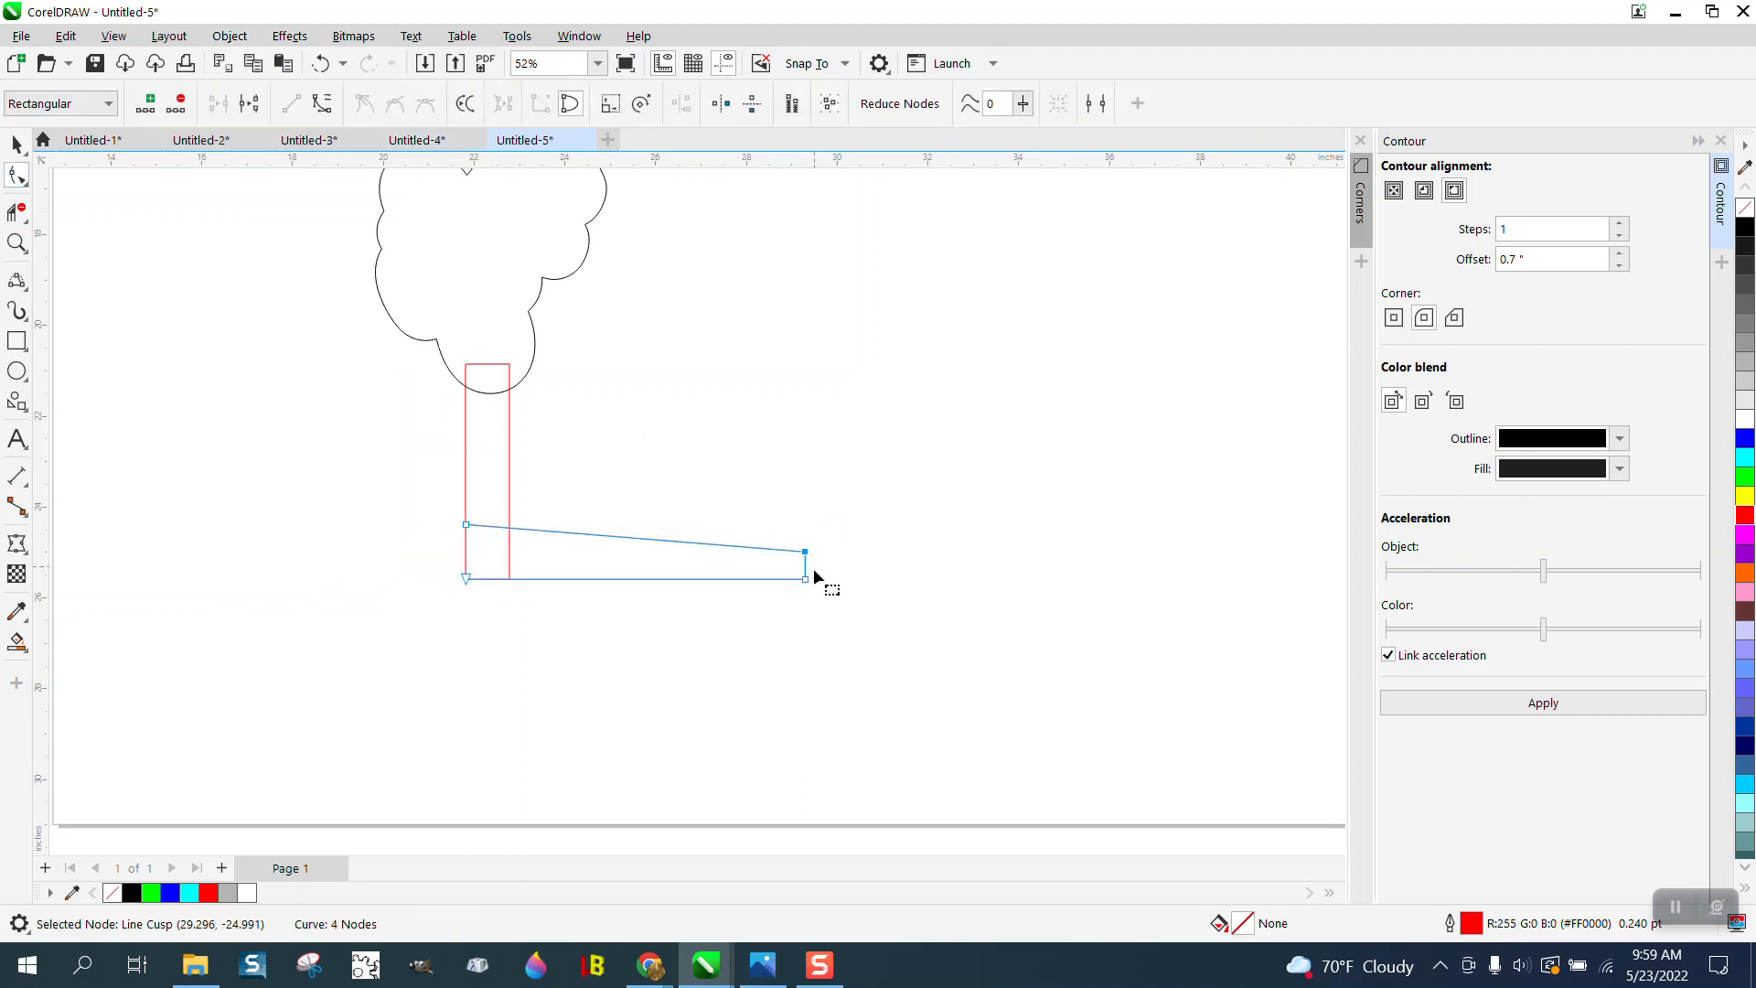
left_click(320, 64)
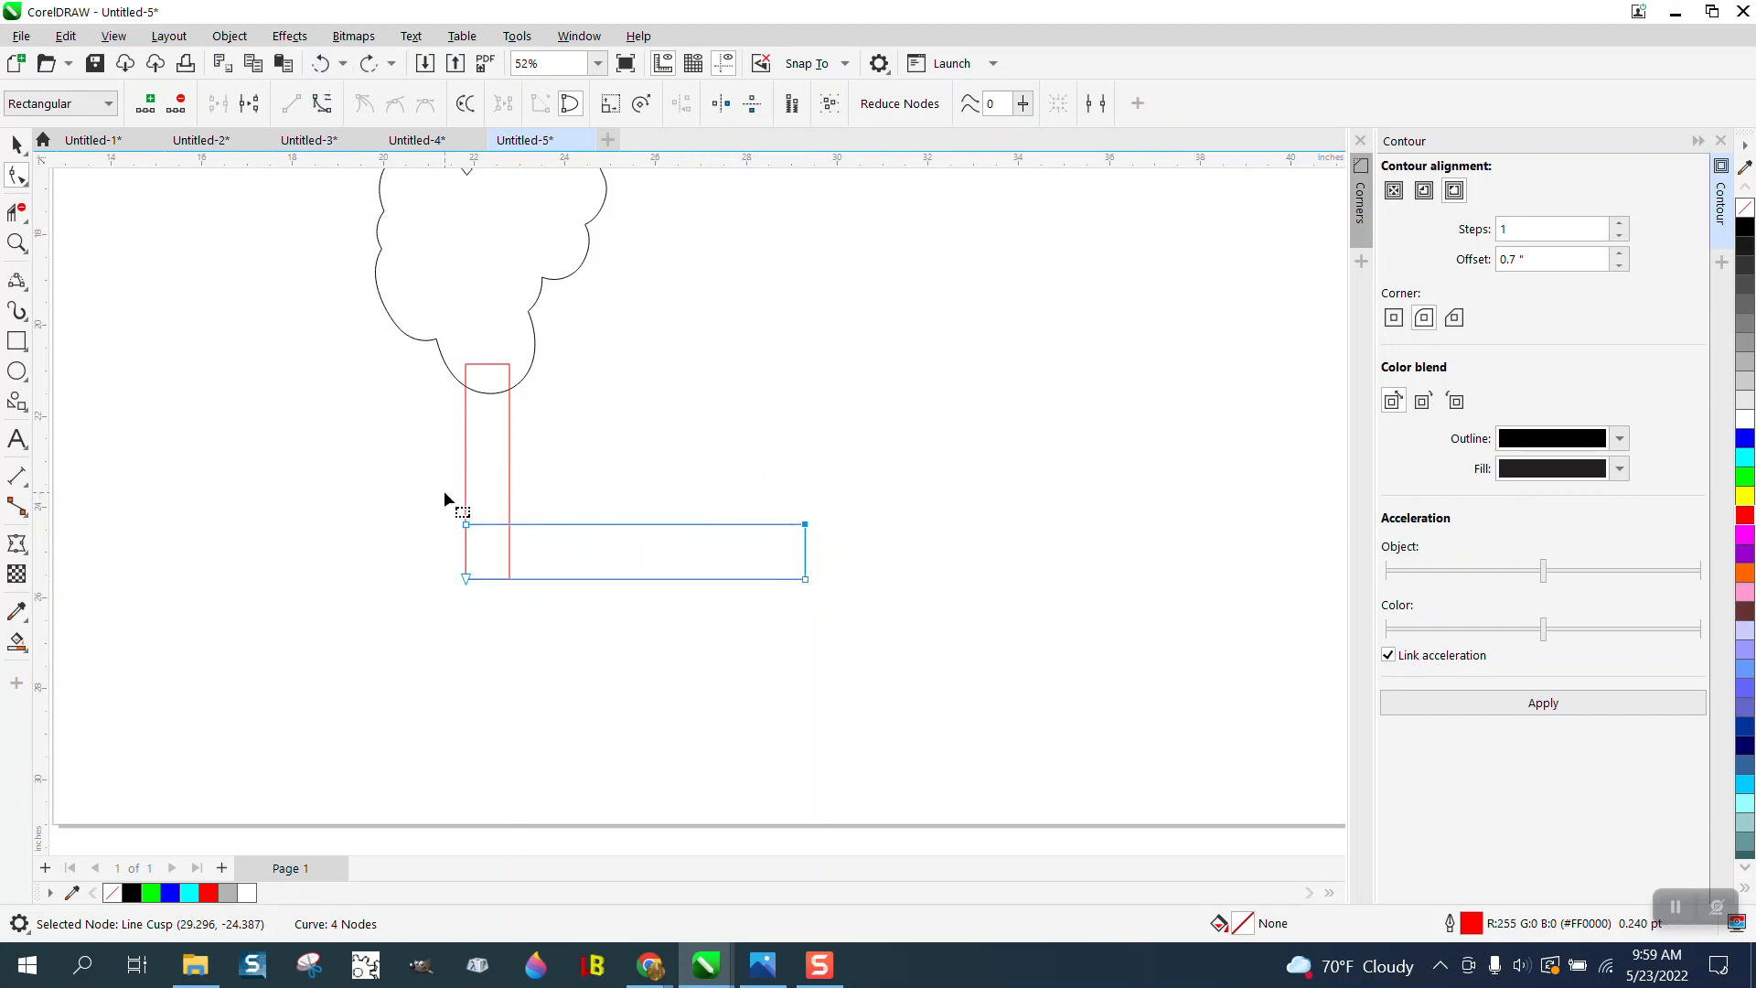
- Subdivide the horizontal bar's edges by adding nodes, undoing the excess node addition and deletion so that 16 nodes are kept
left_click_drag(447, 500, 851, 633)
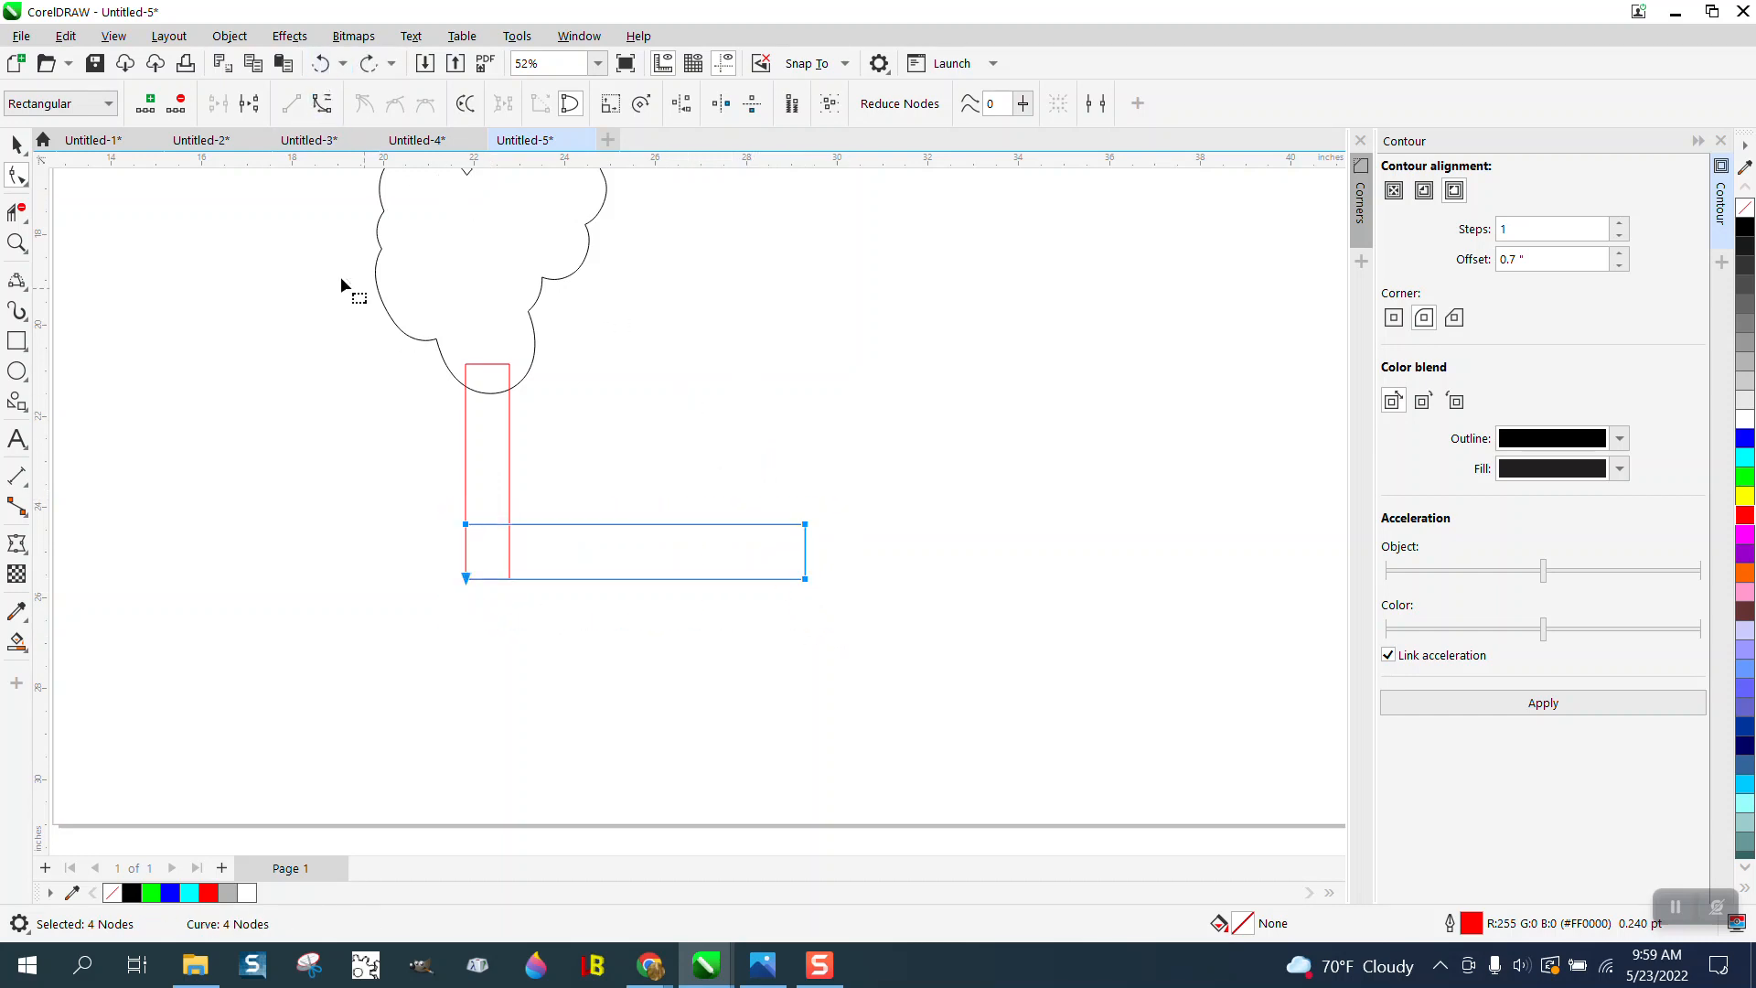
left_click(151, 105)
left_click(150, 105)
left_click(150, 105)
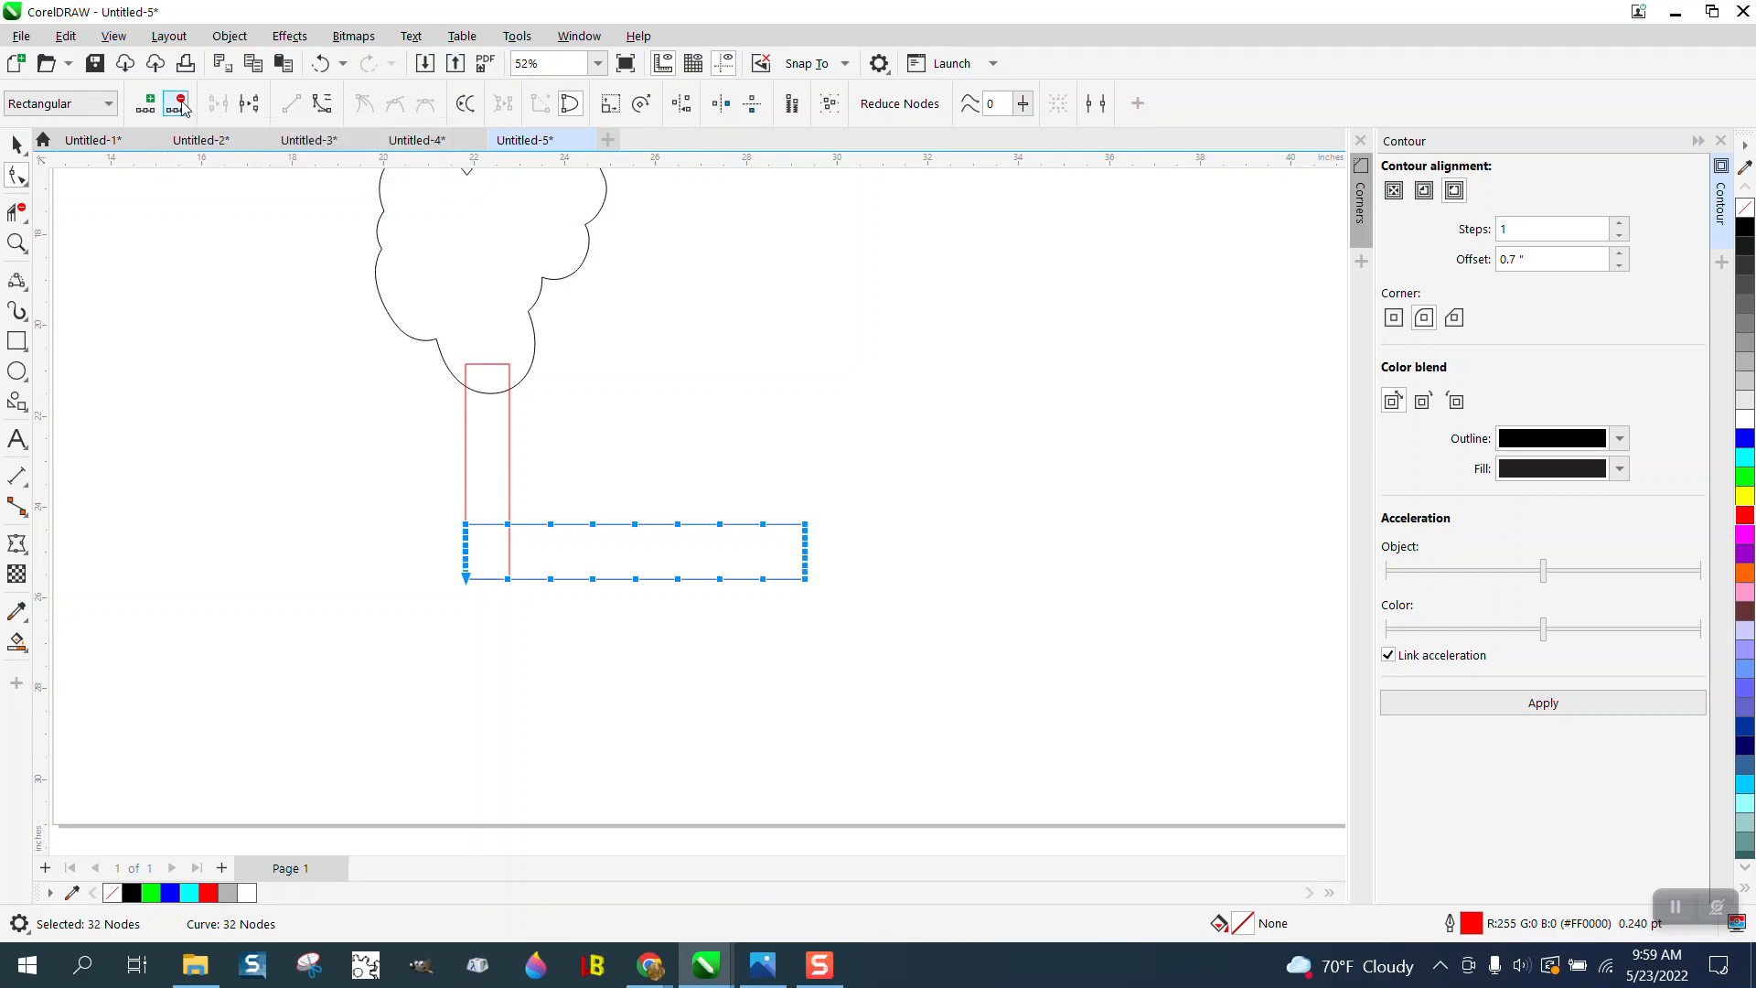
key("Delete")
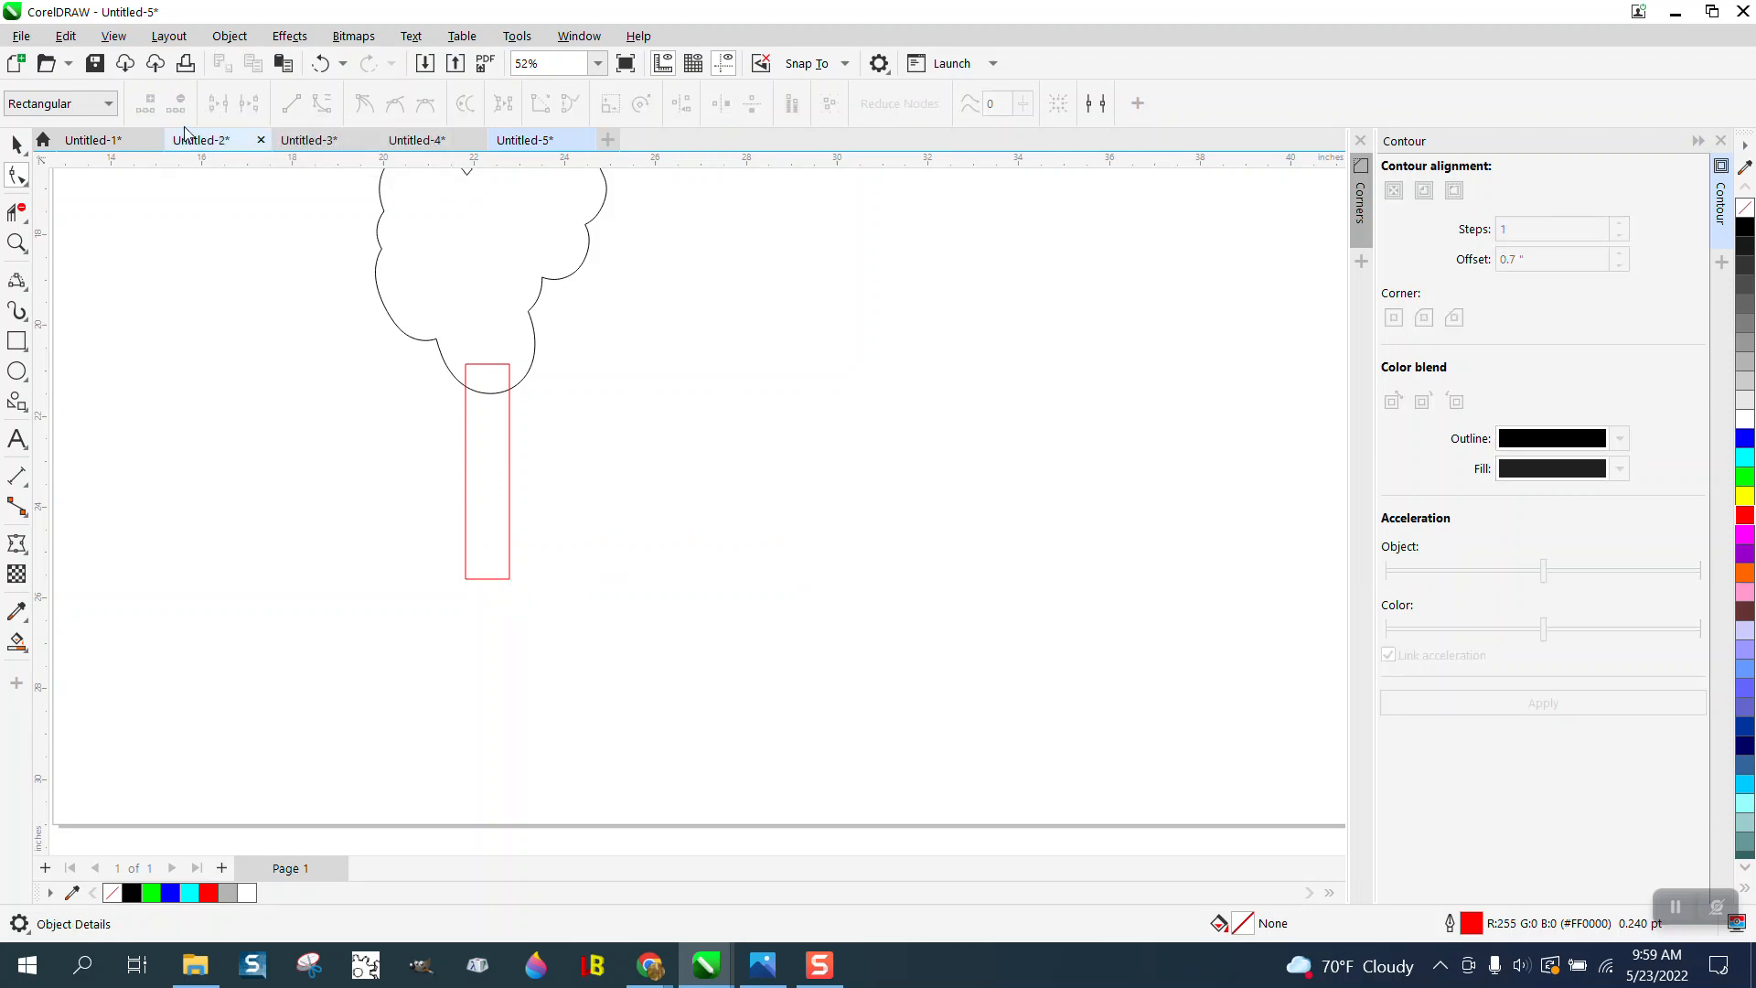
left_click(322, 63)
left_click(322, 62)
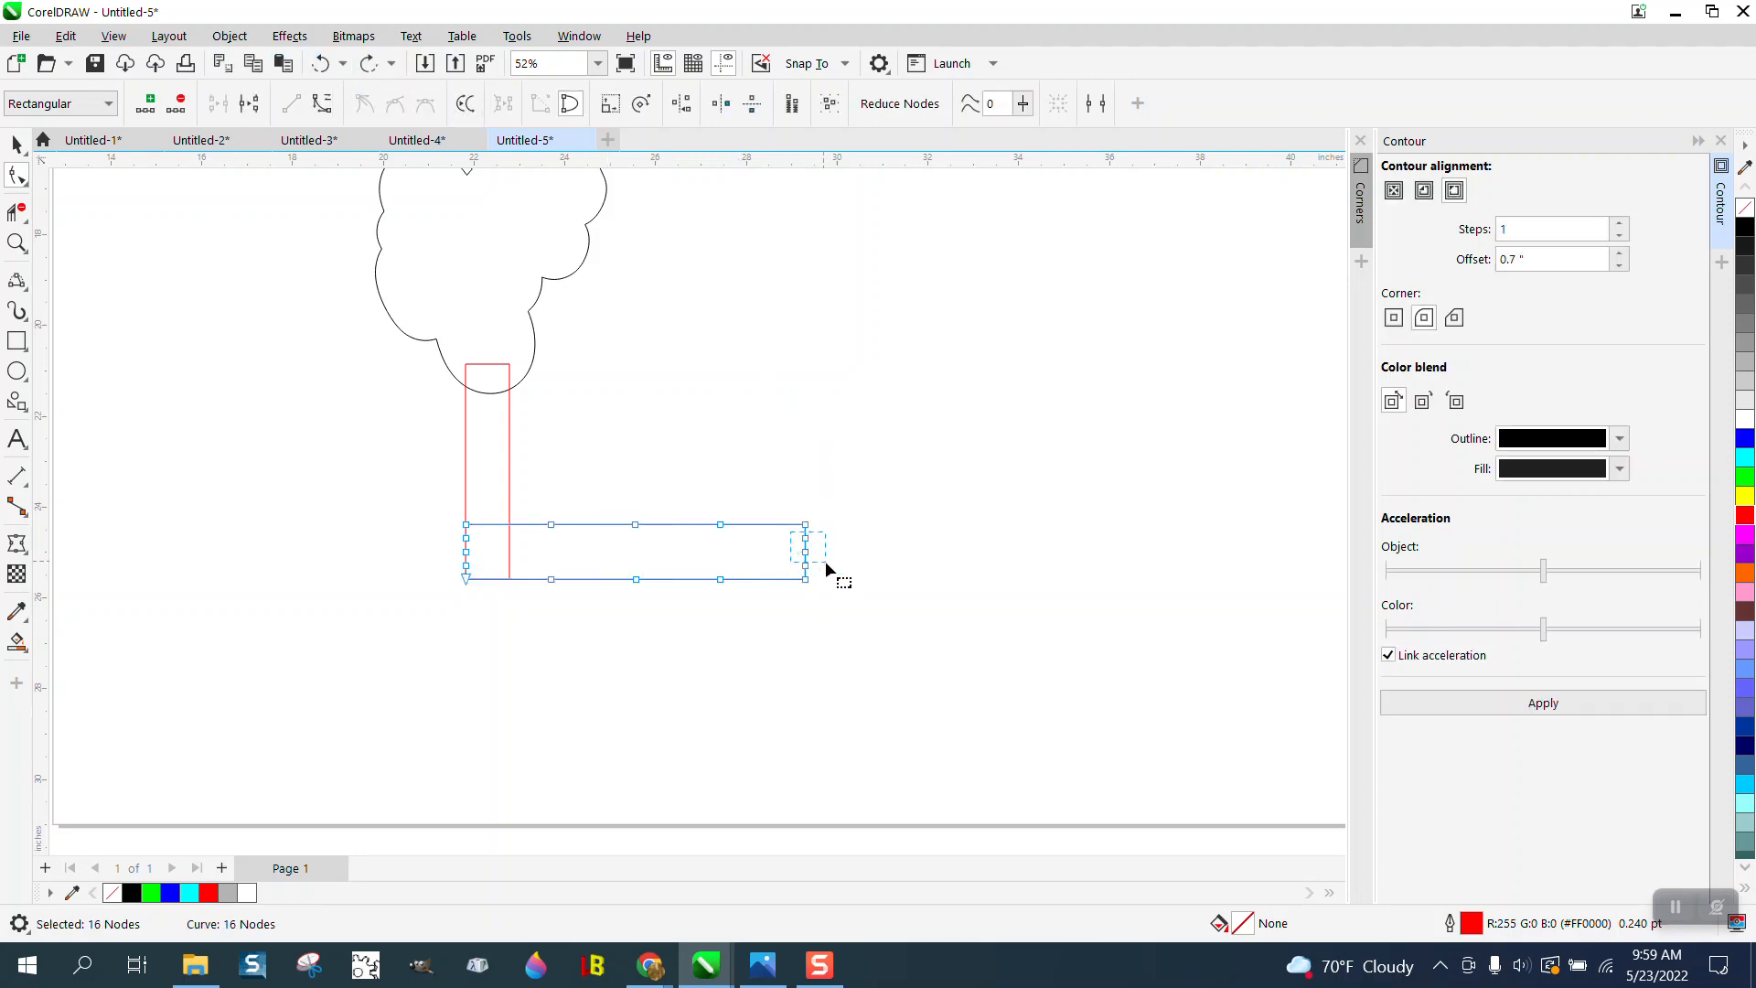
- Delete the corner nodes and the extra nodes at the bar's free end, keeping the middle one to form a centred point
left_click_drag(833, 570, 832, 569)
left_click(836, 517)
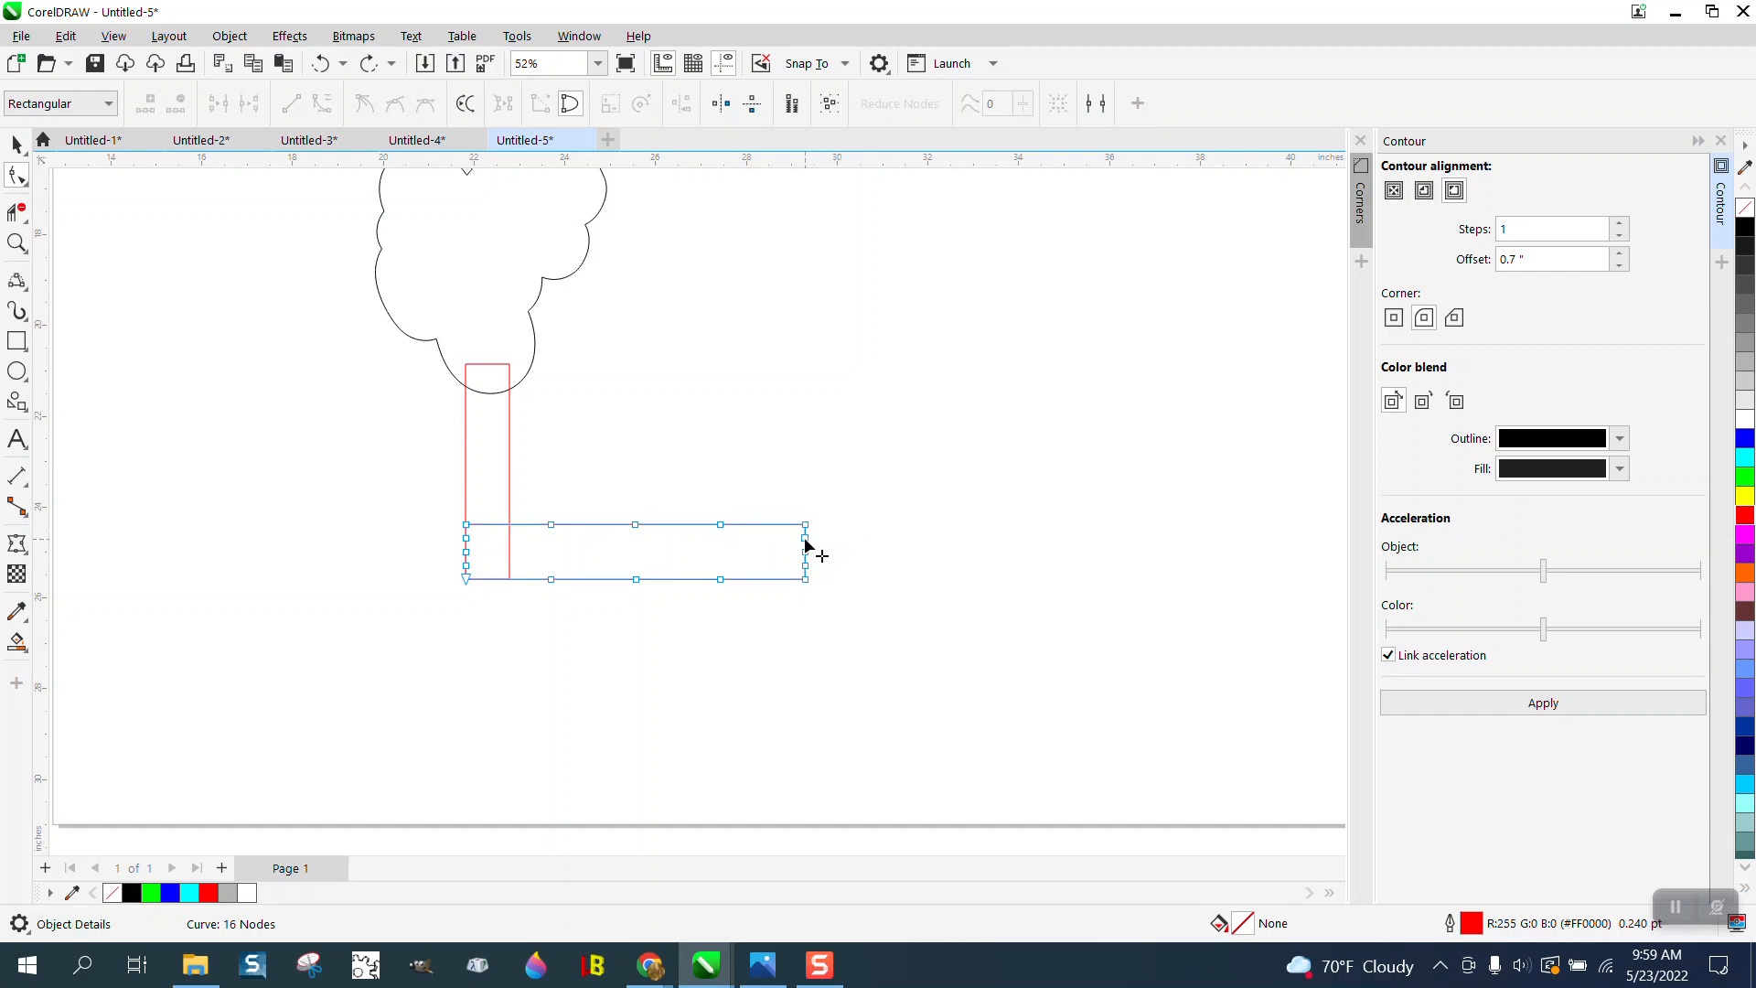
left_click(805, 538)
key("Delete")
left_click(805, 566)
key("Delete")
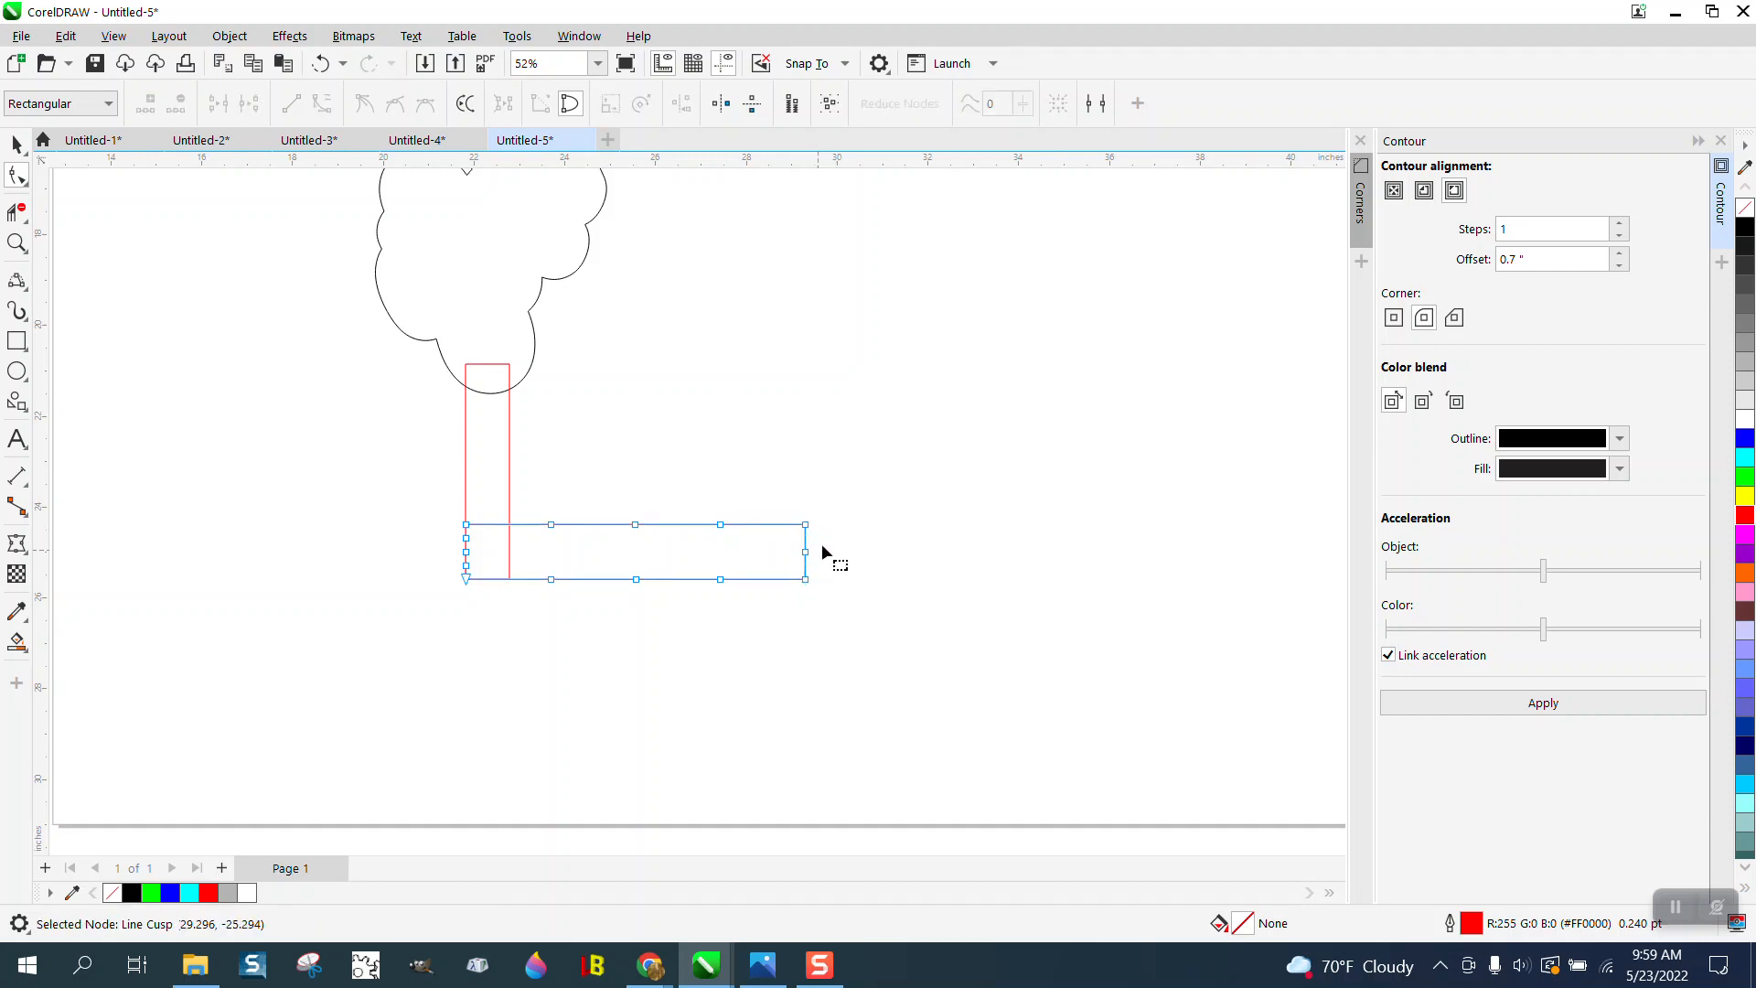
left_click(805, 525)
key("Delete")
left_click(805, 579)
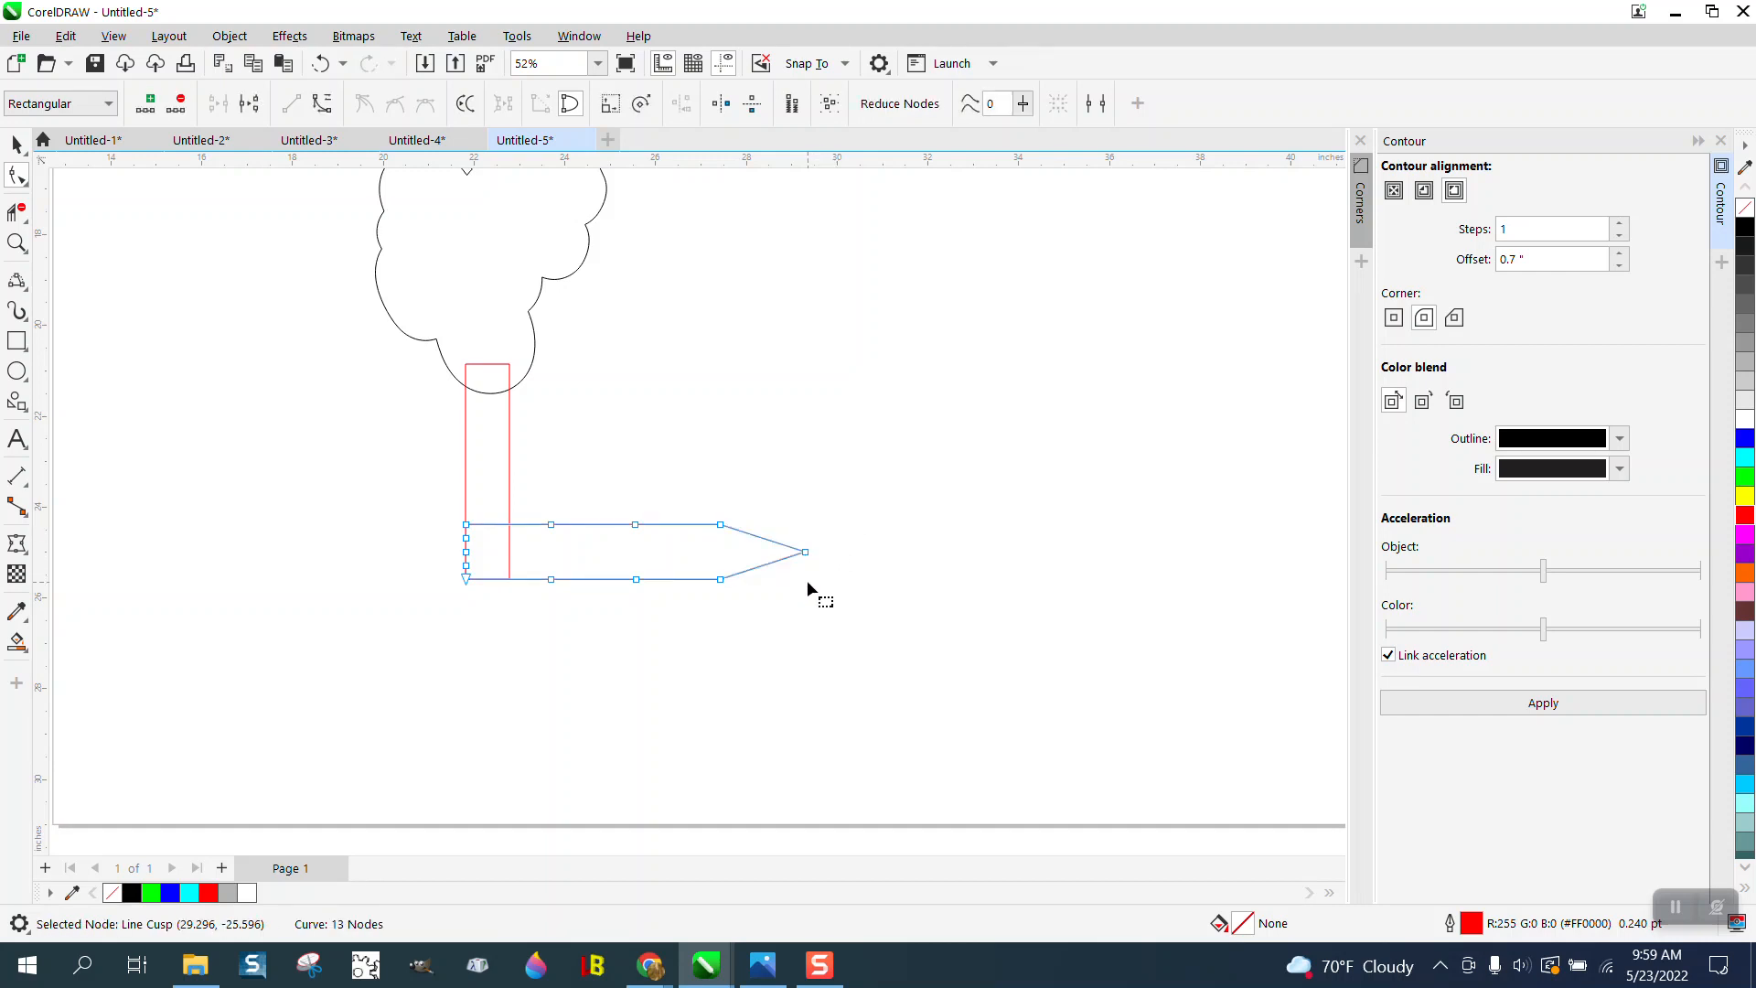
key("Delete")
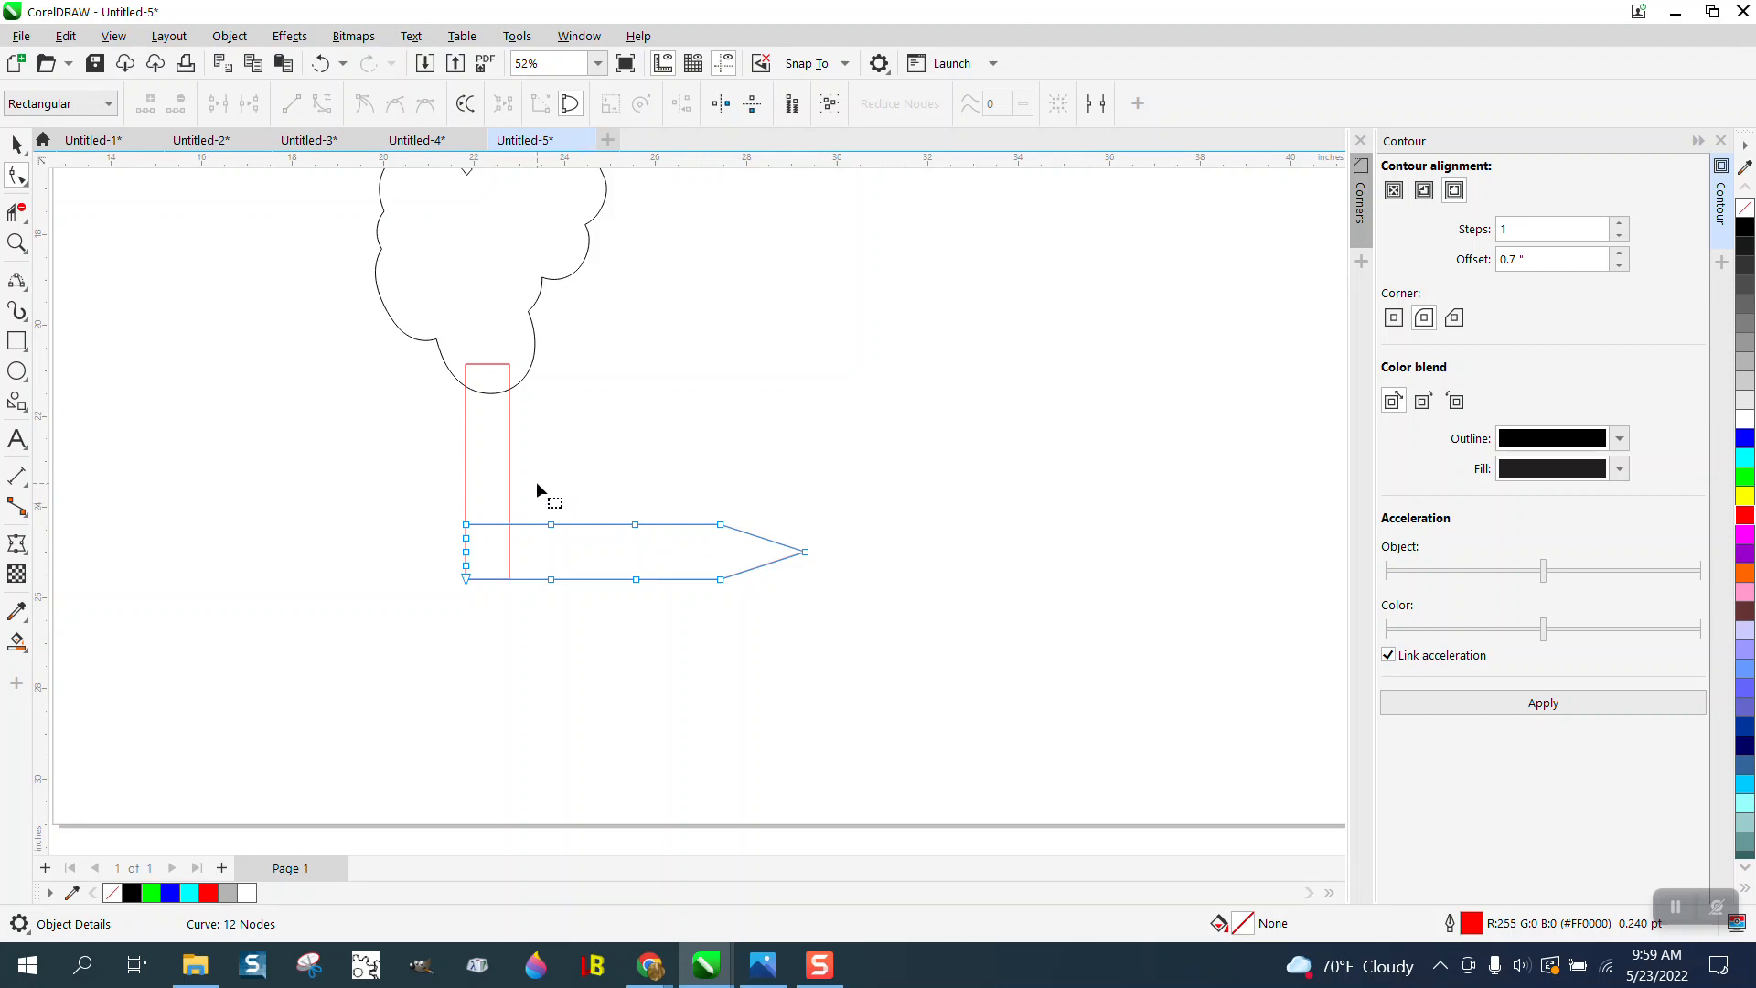
- Delete the surplus nodes along the bar's long edges and its square end, keeping the corners and the point
left_click_drag(547, 494, 671, 617)
key("Delete")
left_click_drag(491, 574, 491, 572)
key("Delete")
- Delete the overlapping virtual segments where the upright meets the cloud outline and where it crosses the horizontal bar
left_click(16, 212)
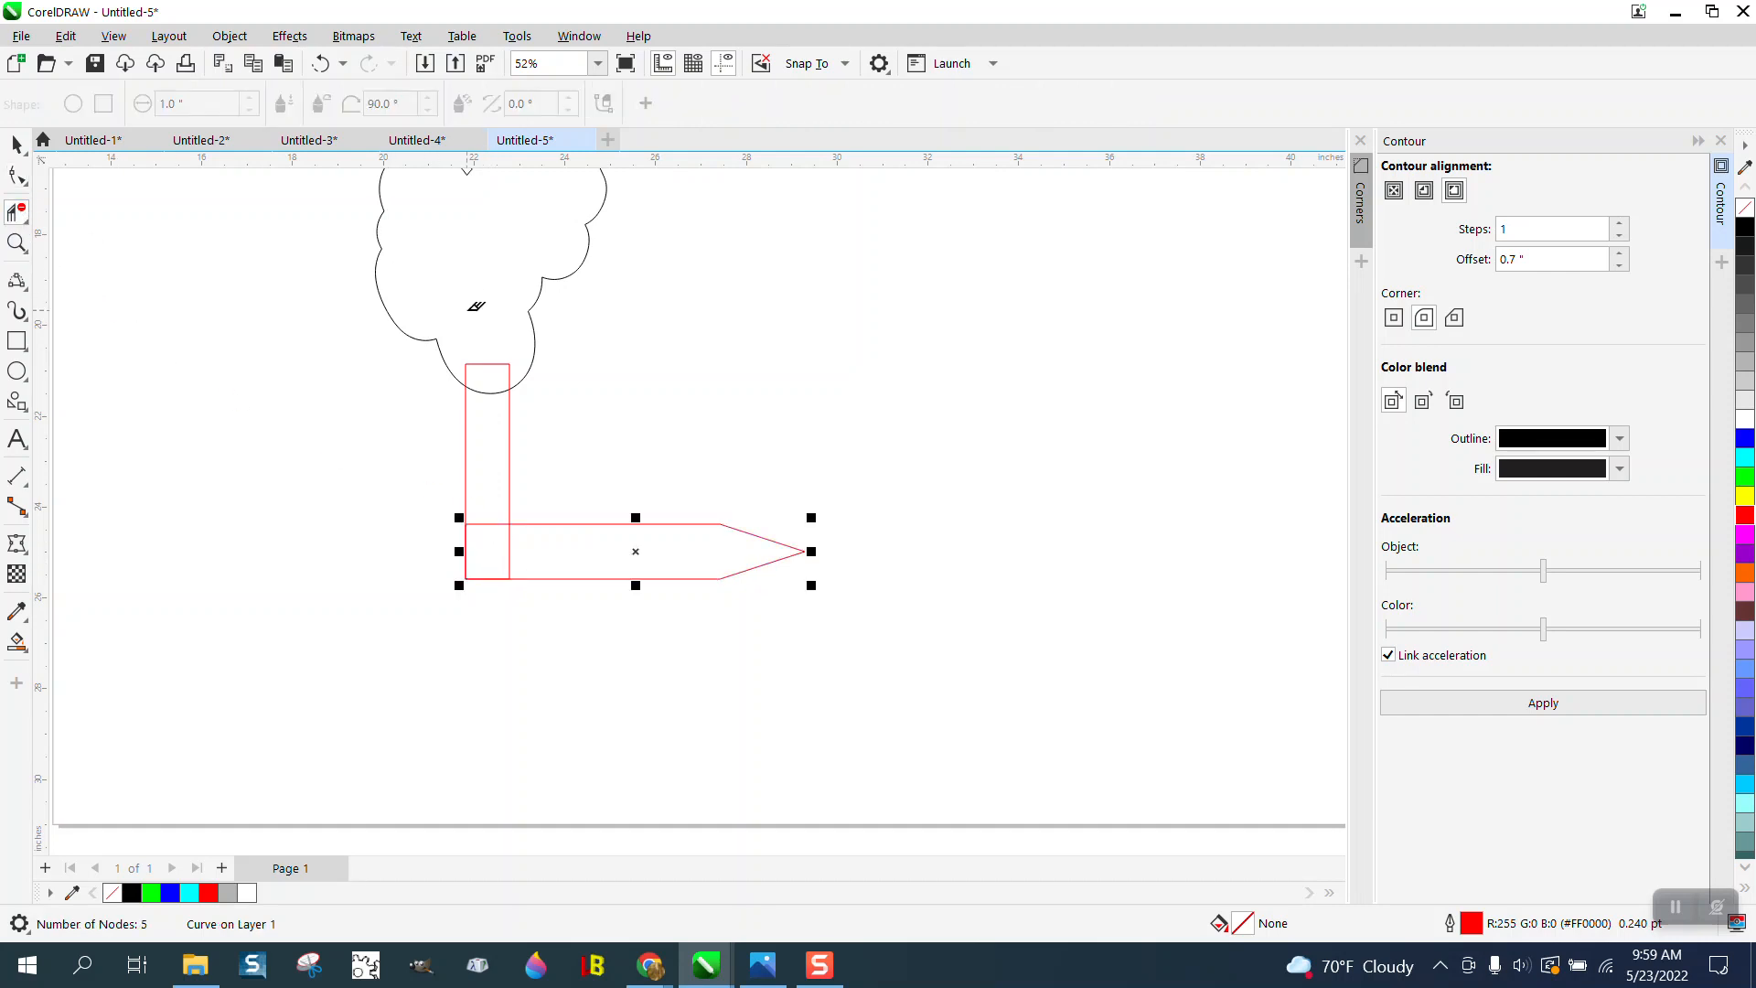
left_click_drag(486, 343, 489, 414)
left_click_drag(489, 516, 496, 541)
left_click(506, 538)
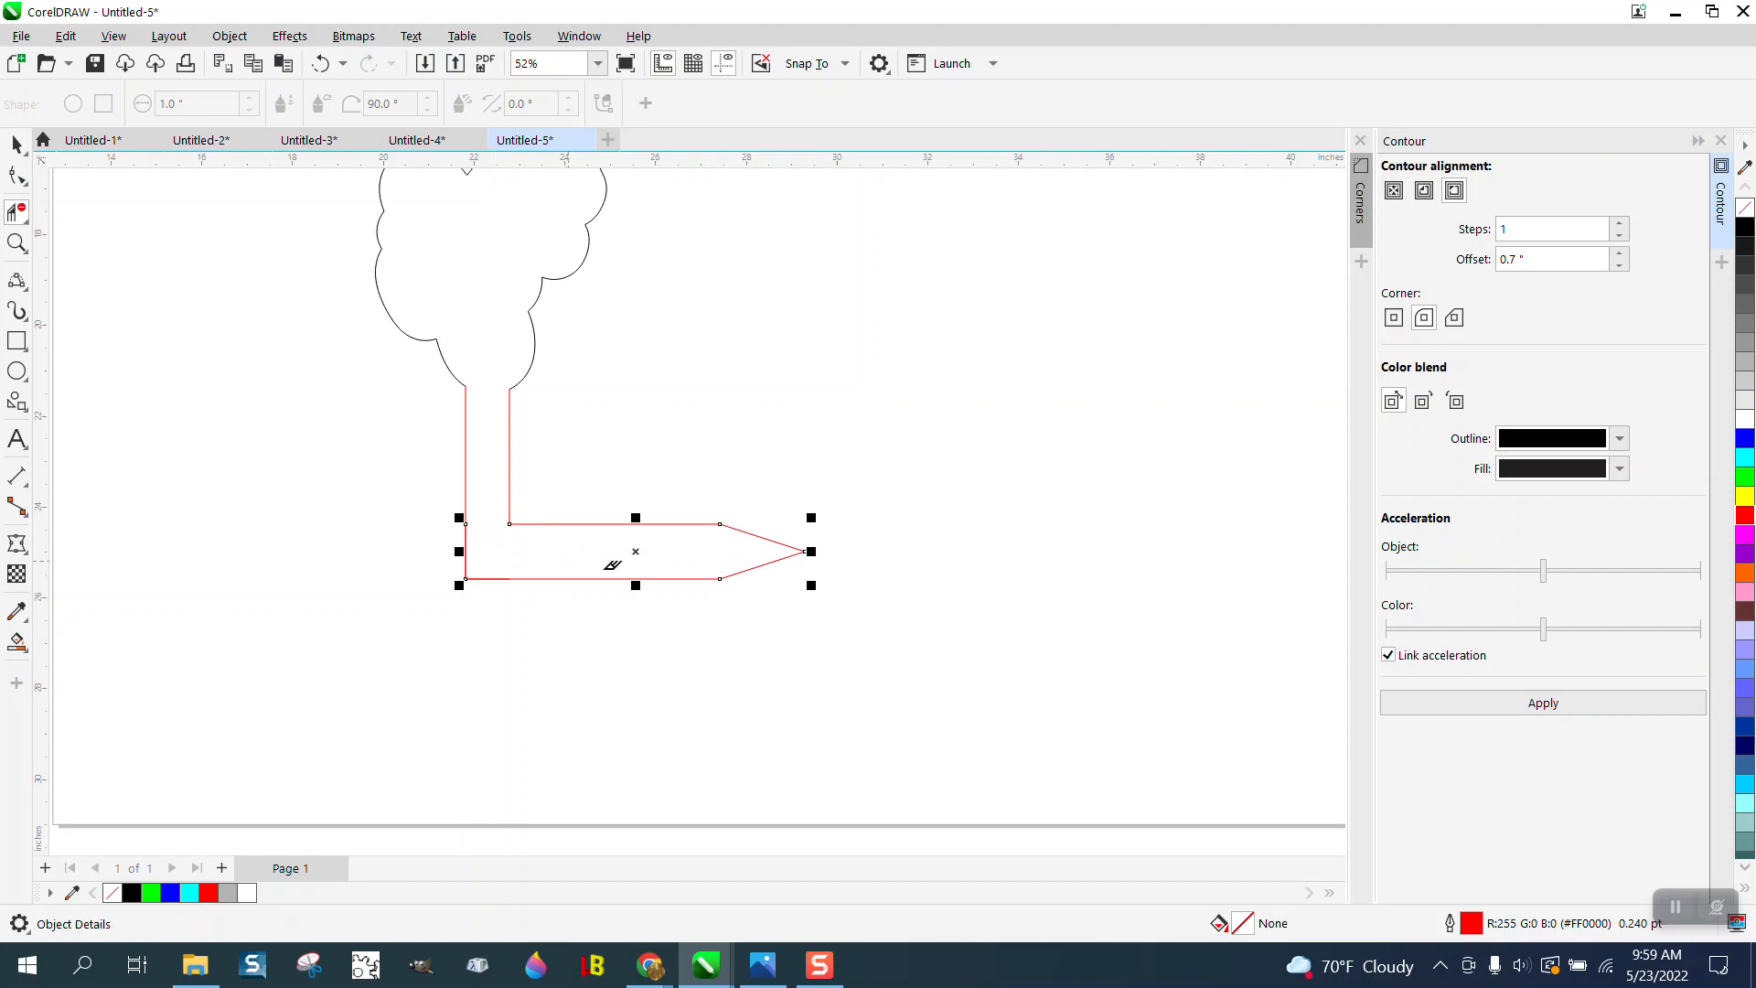
- Draw a straight line about 0.97 inches long across the open top of the upright to close off the L shape
scroll(510, 492, "down", 3)
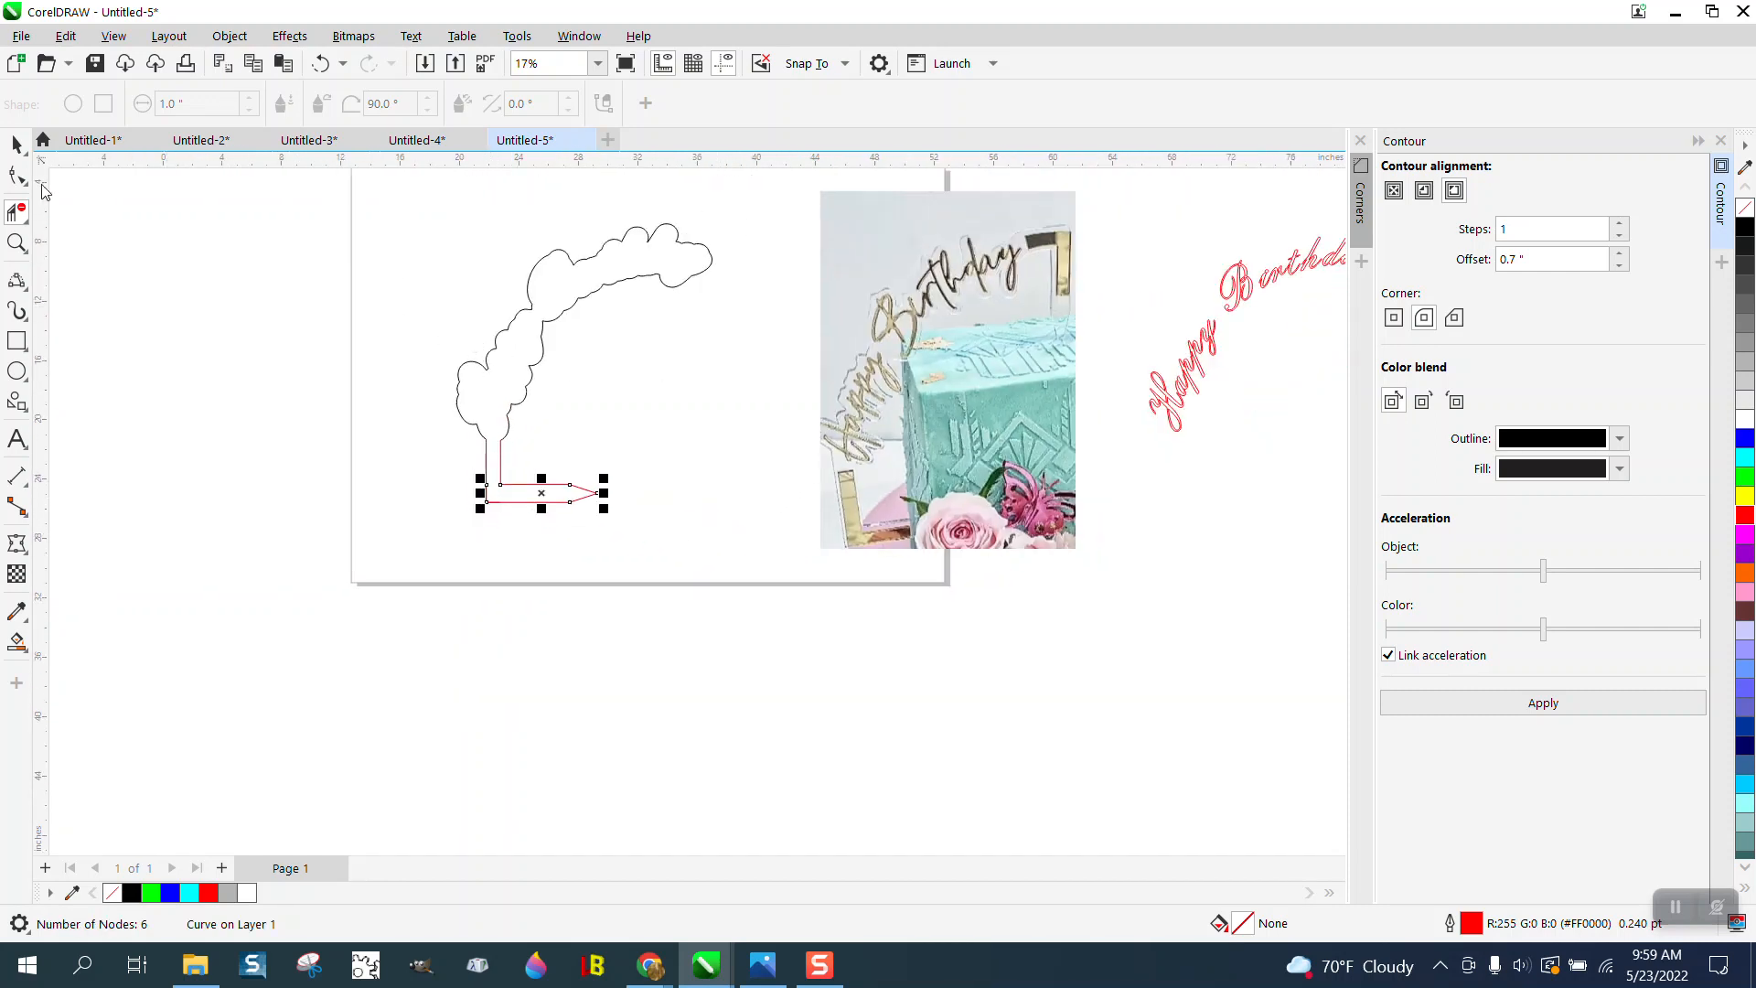
left_click(16, 144)
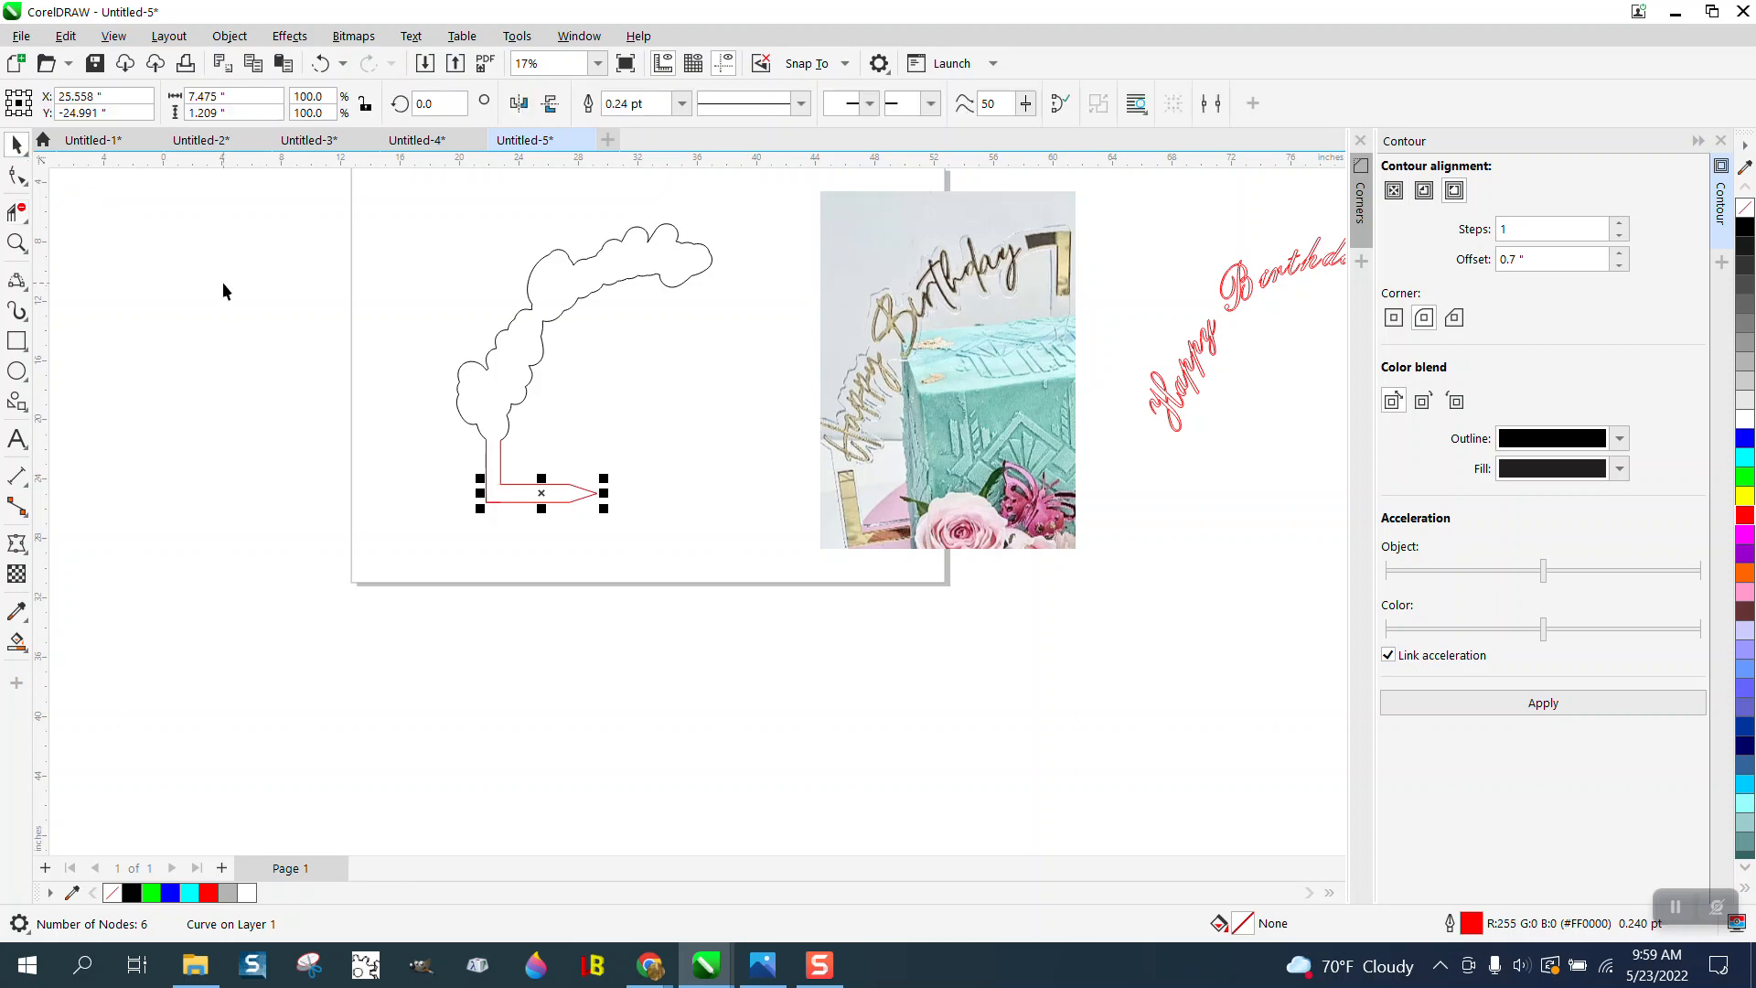
left_click(16, 242)
left_click_drag(462, 412, 712, 584)
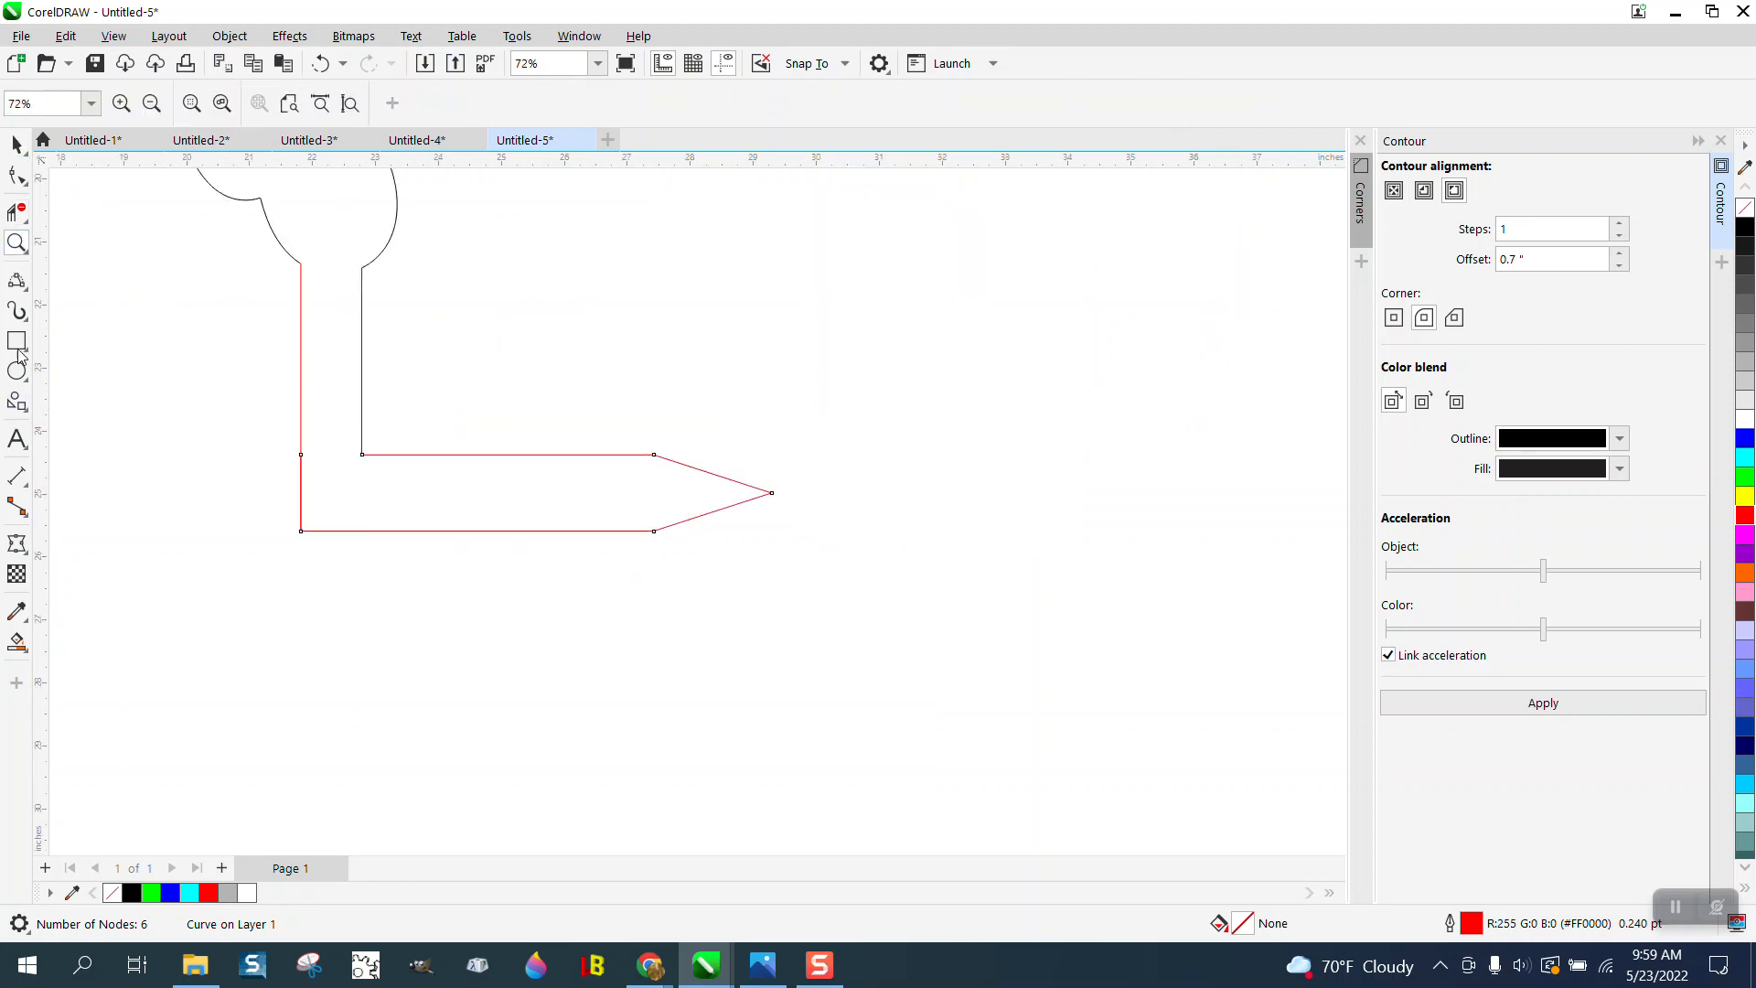
left_click(19, 311)
left_click(95, 303)
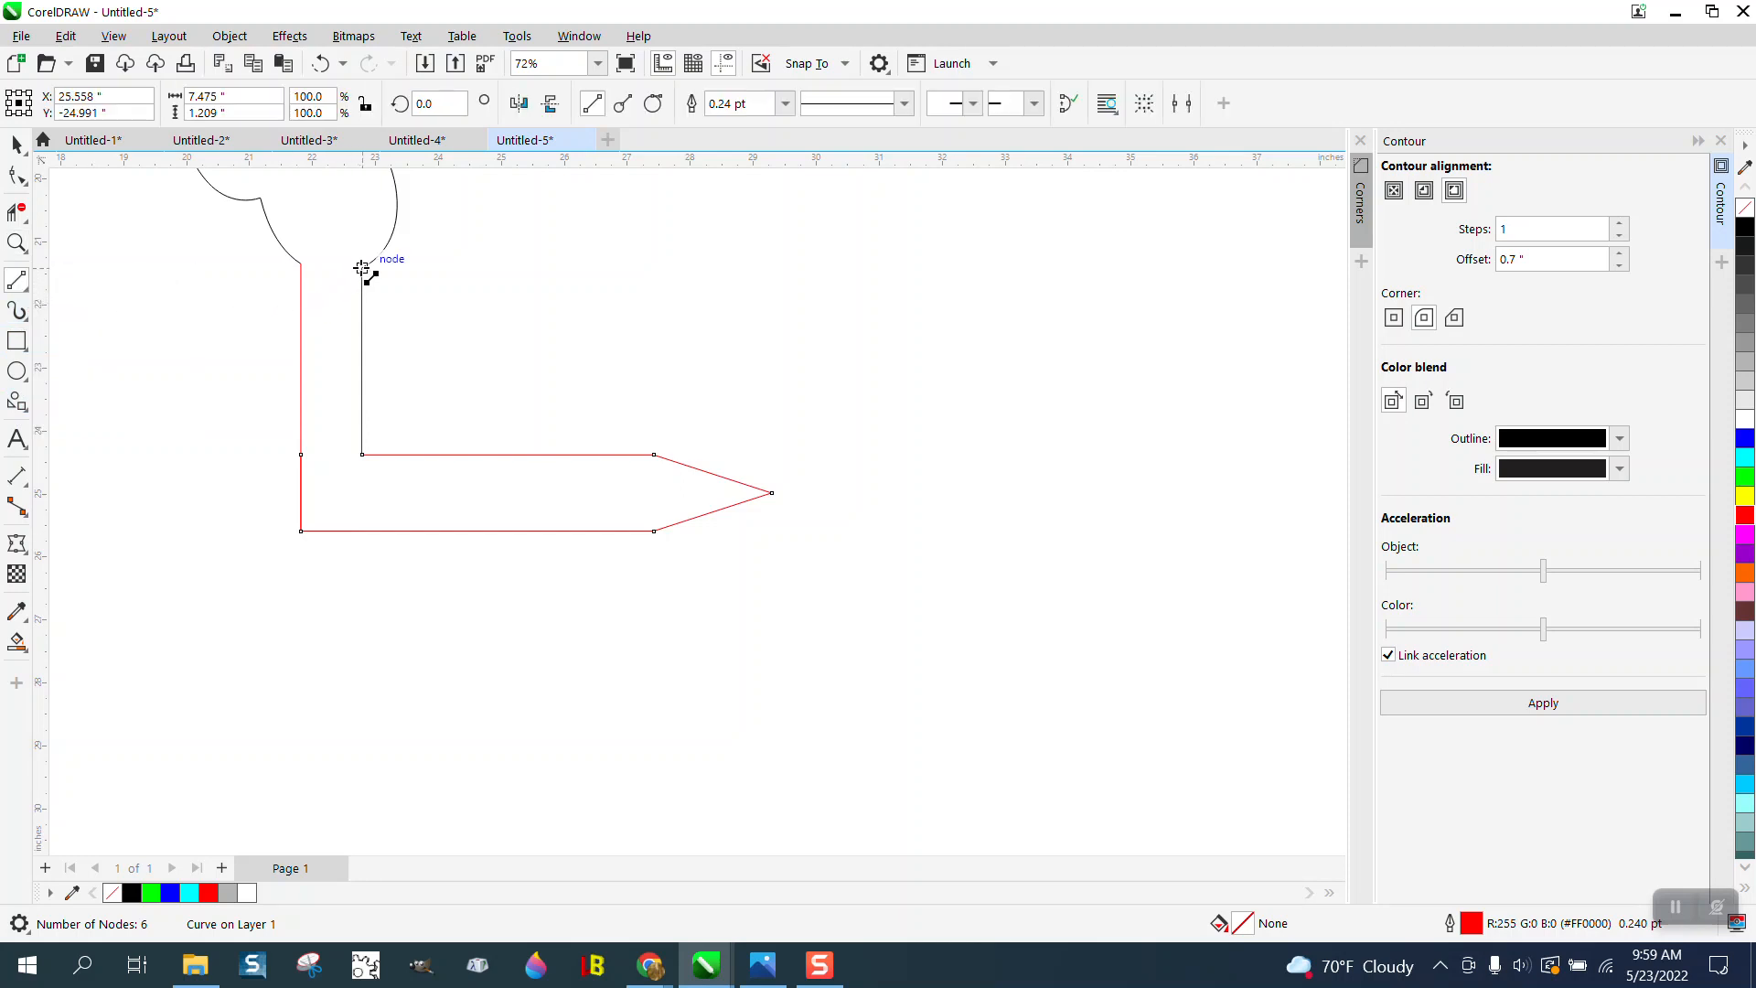
left_click_drag(362, 267, 302, 268)
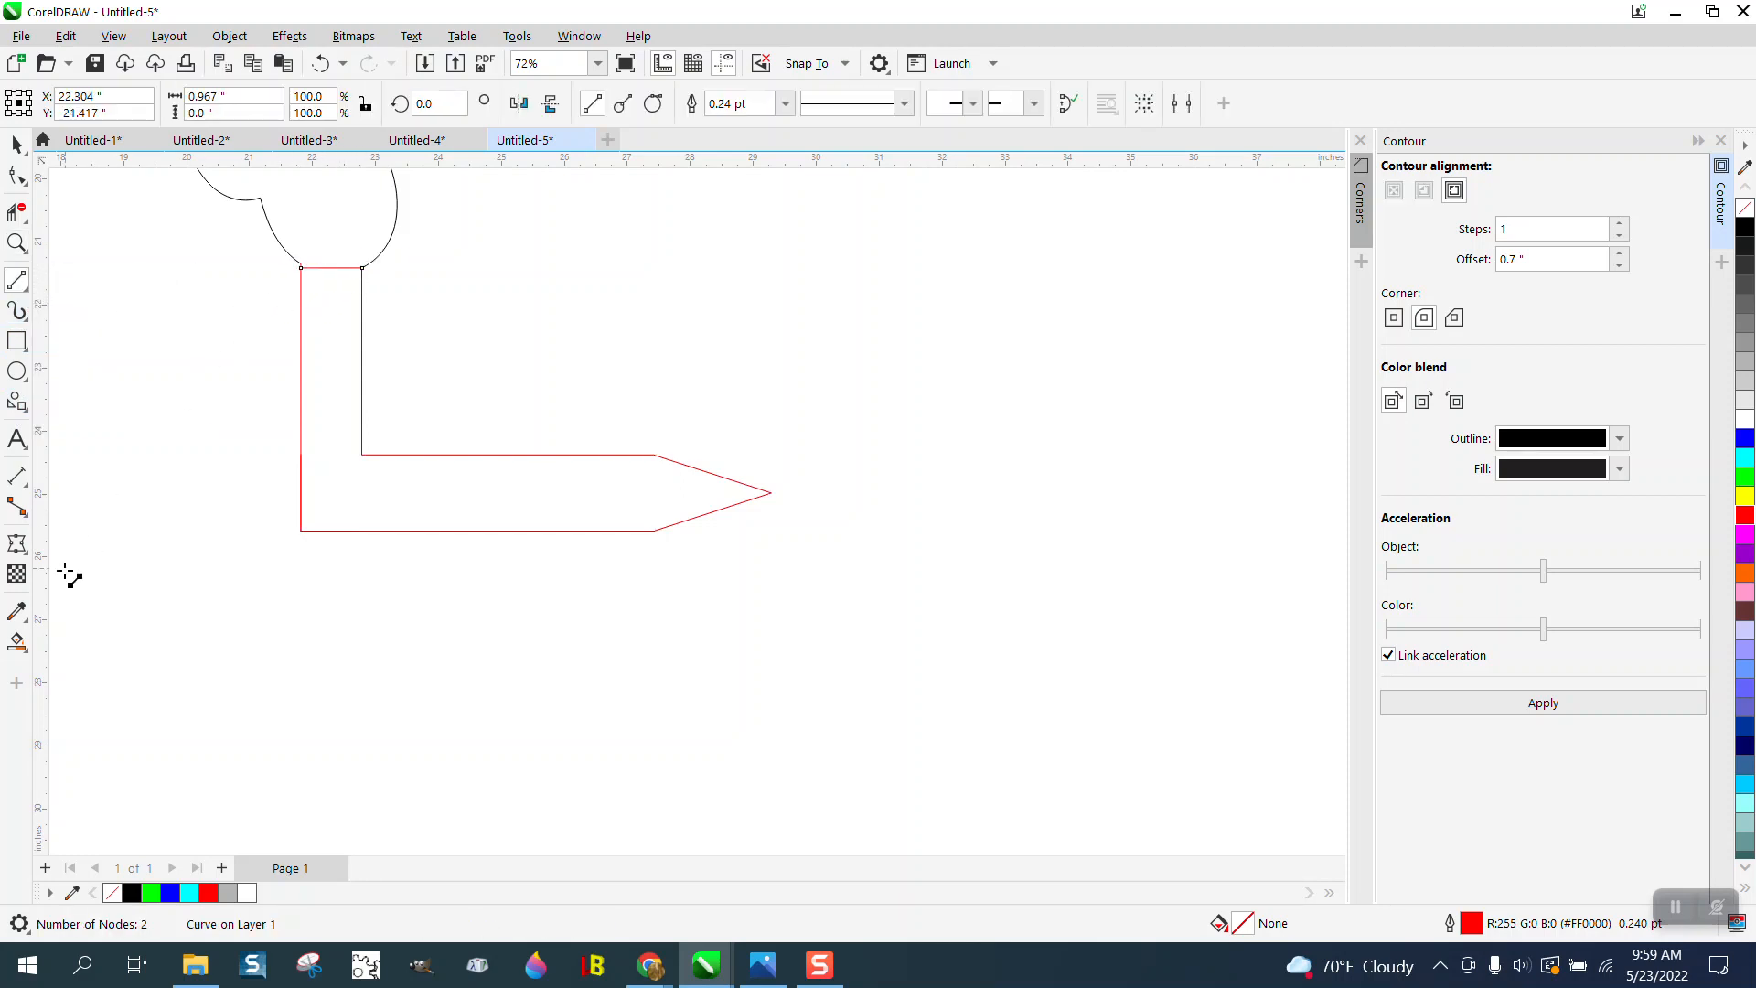
- Smart-fill the enclosed L-shaped support with black and move the filled shape down and right, clear of the original lines
left_click(16, 643)
left_click(408, 509)
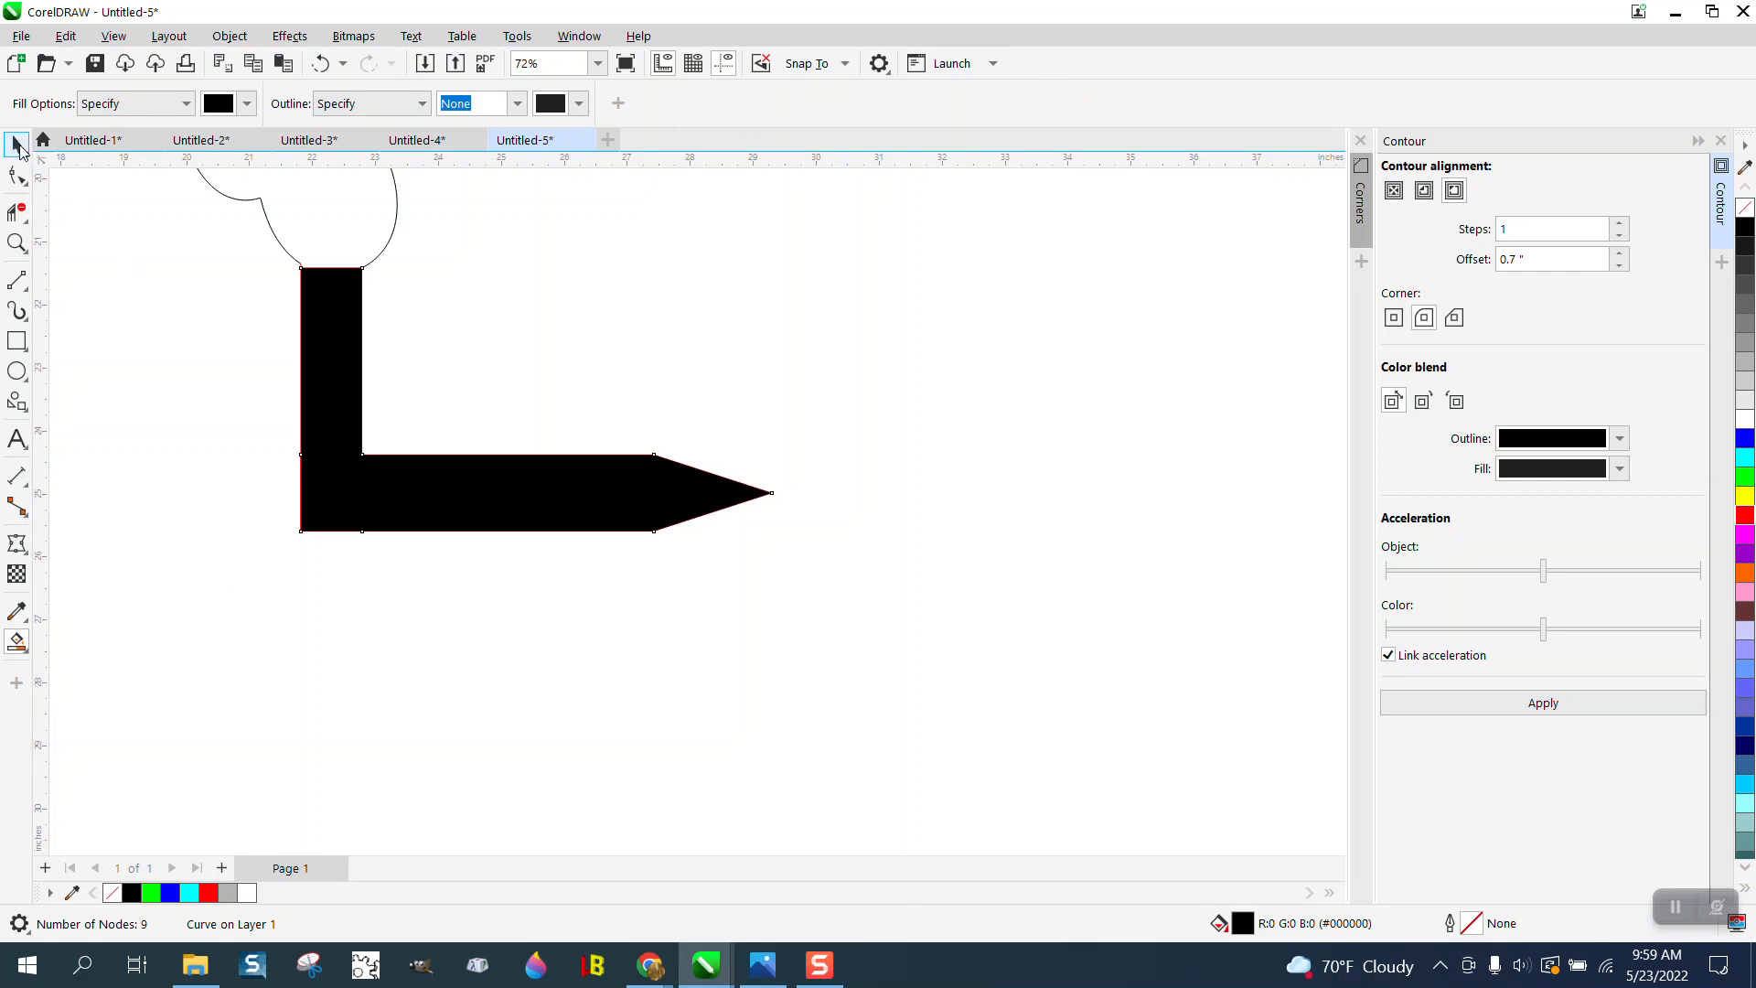
left_click(17, 144)
left_click_drag(490, 463, 958, 773)
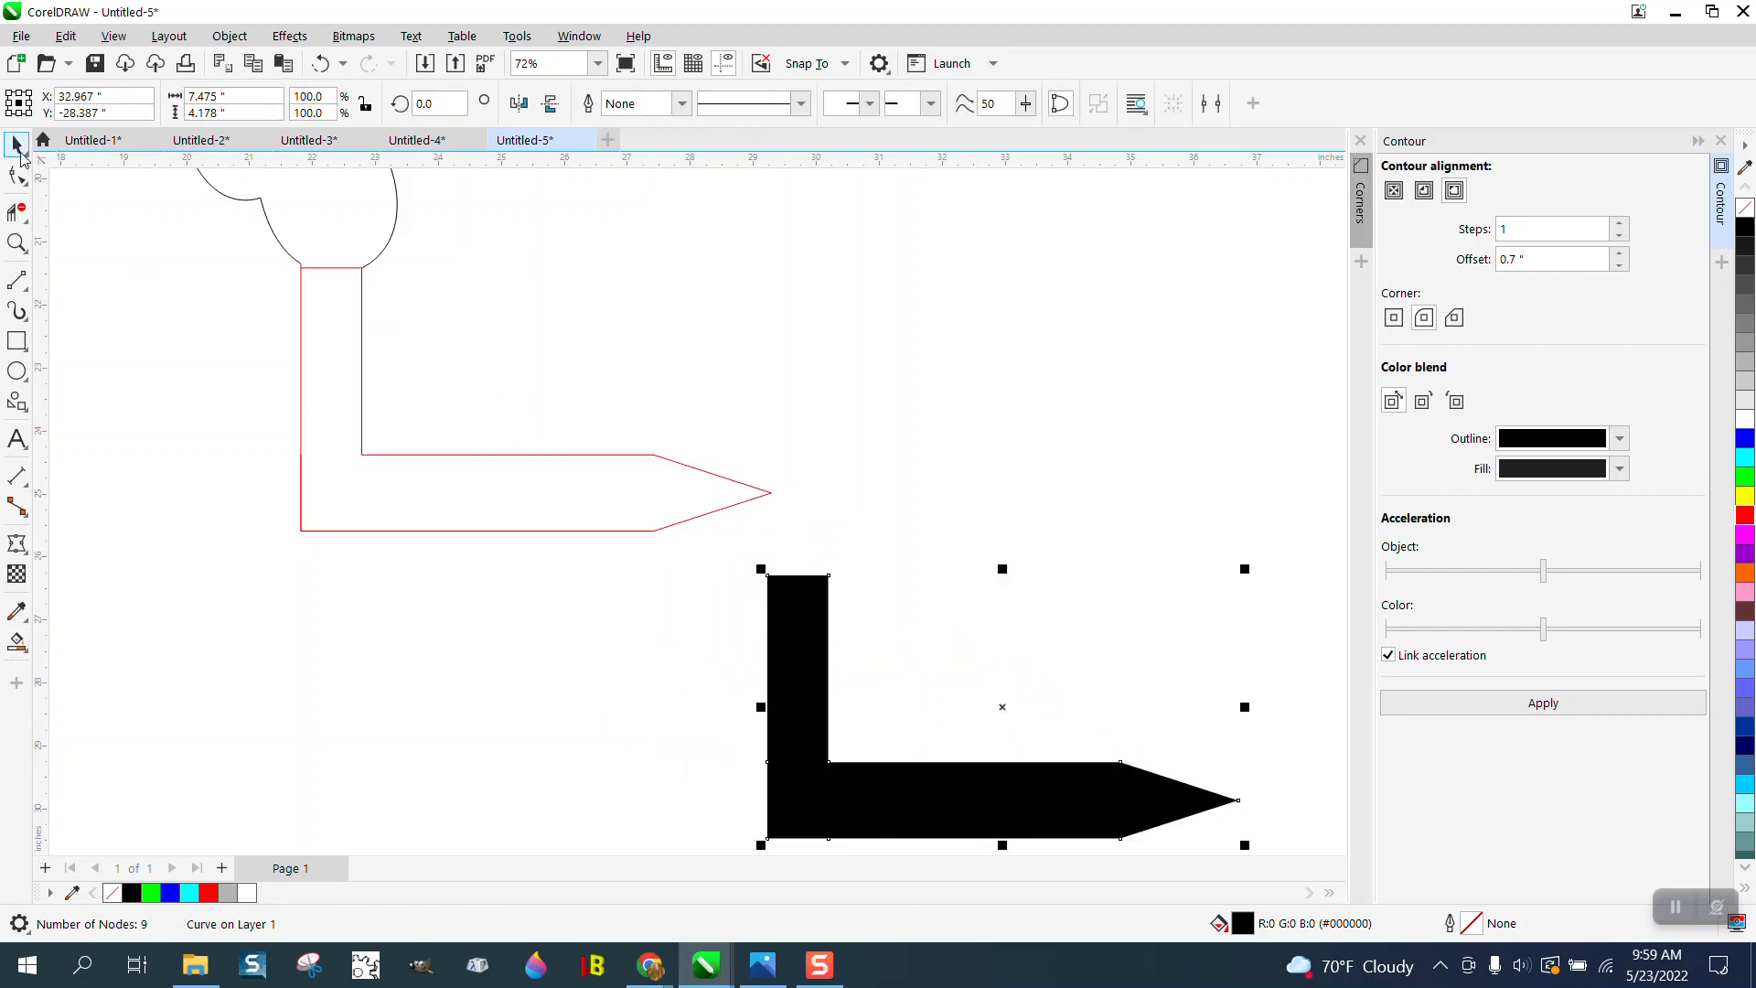
- Delete the closing line across the top of the upright to reopen the joint with the cloud outline
left_click(336, 271)
left_click(337, 267)
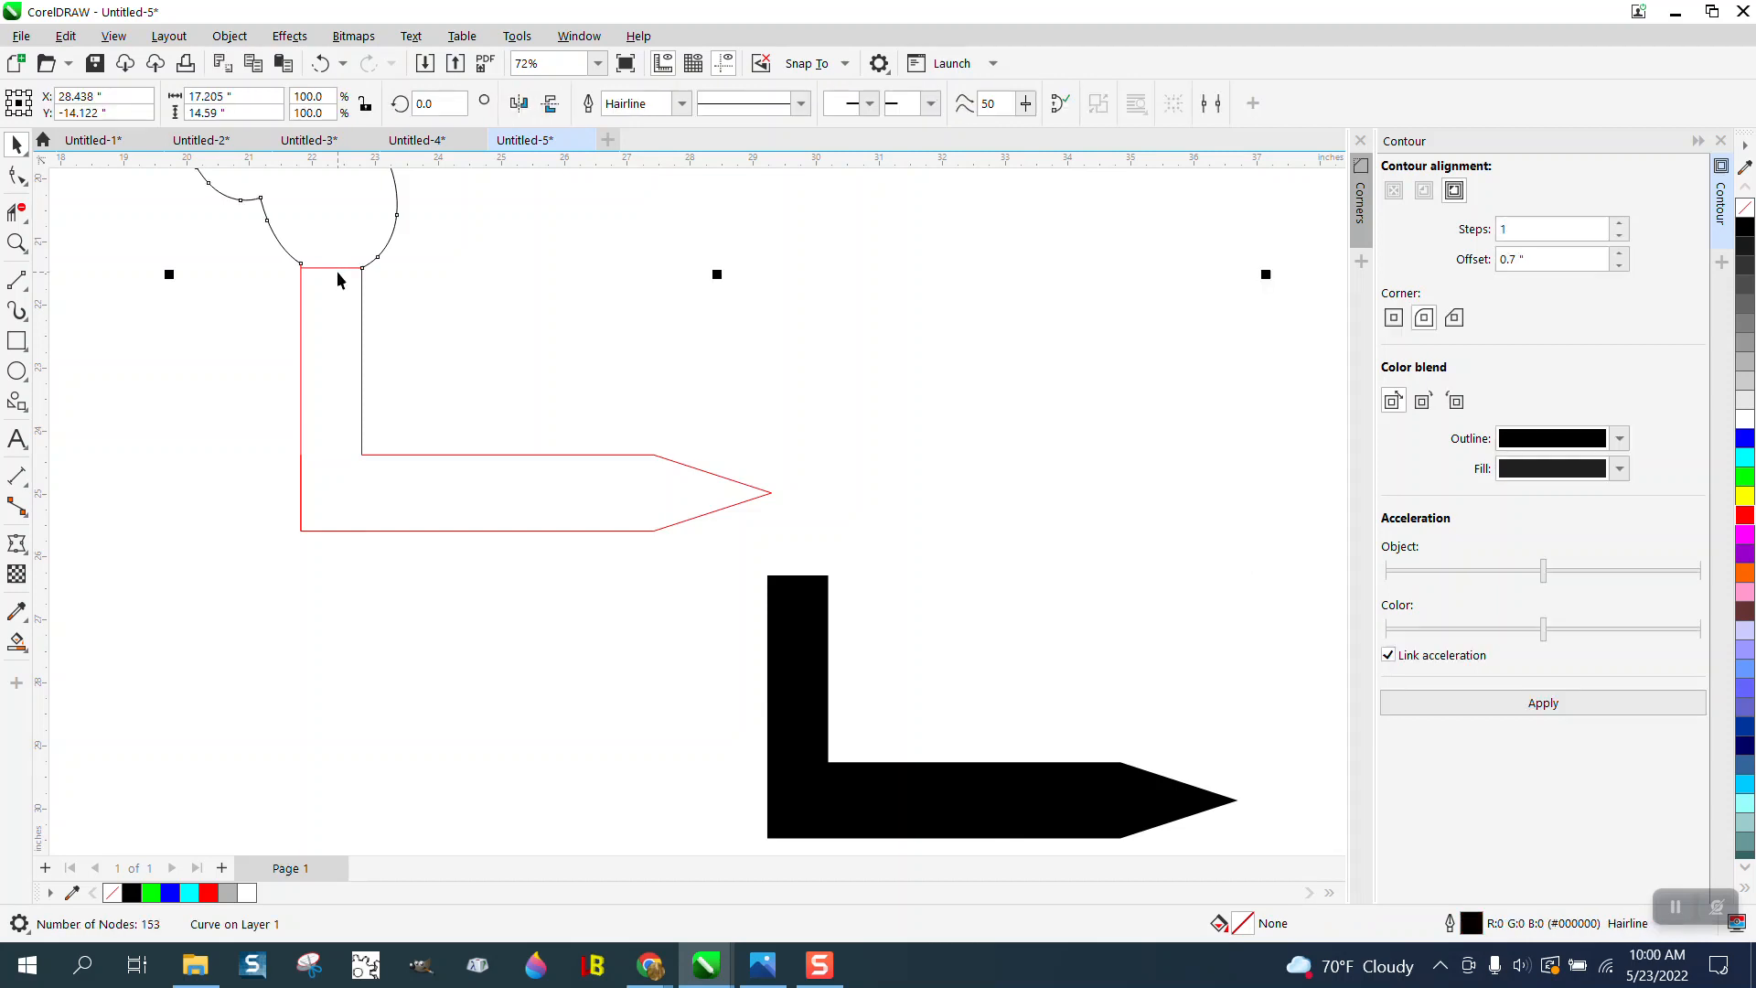
left_click(17, 213)
scroll(351, 297, "down", 4)
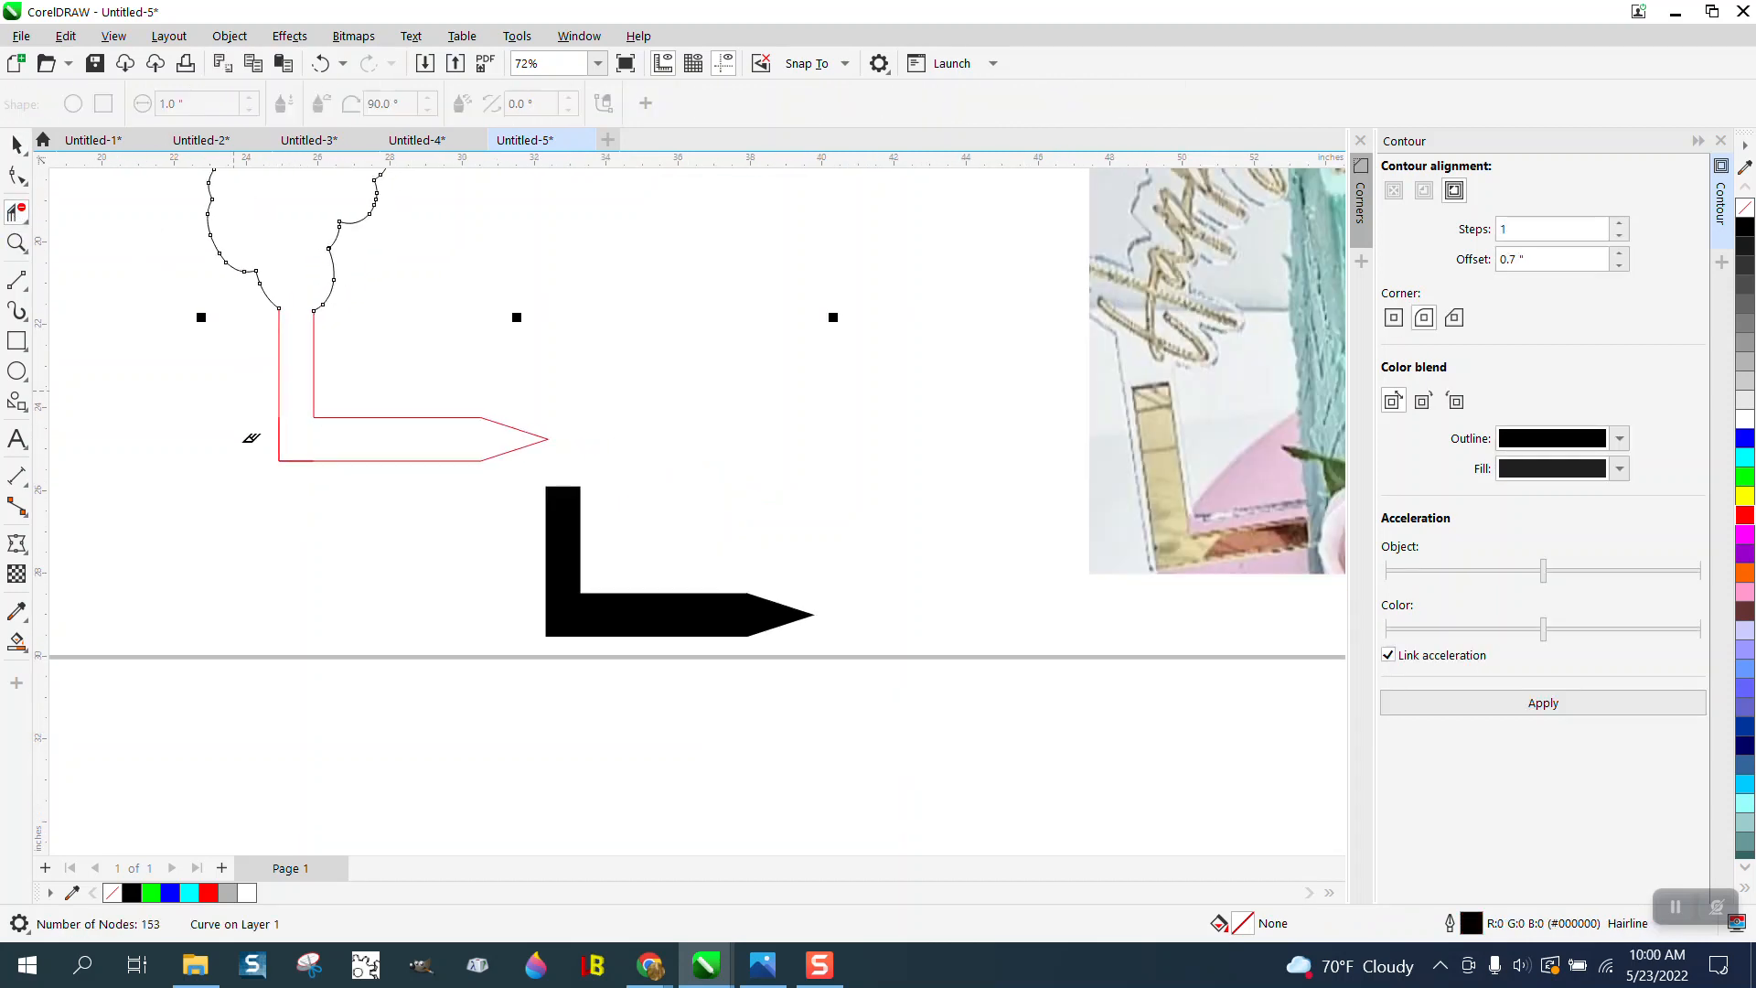
- Remove the fill from the separate black L shape and give it a red outline
left_click(17, 144)
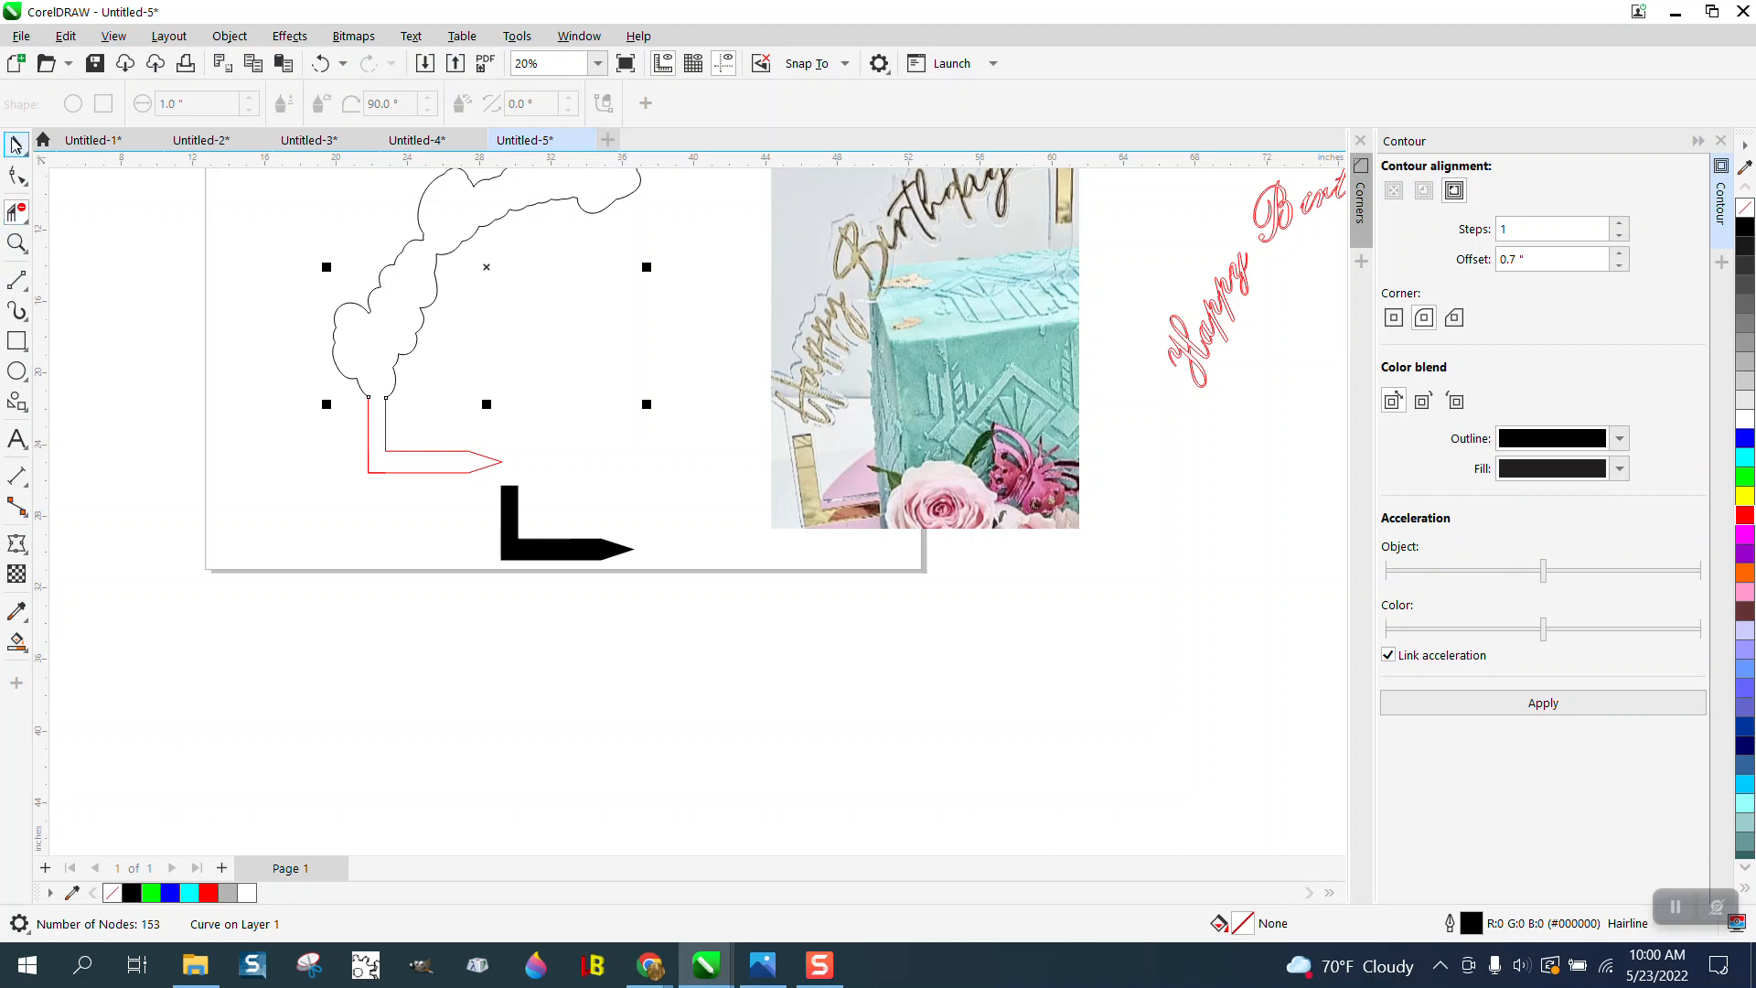
left_click(526, 531)
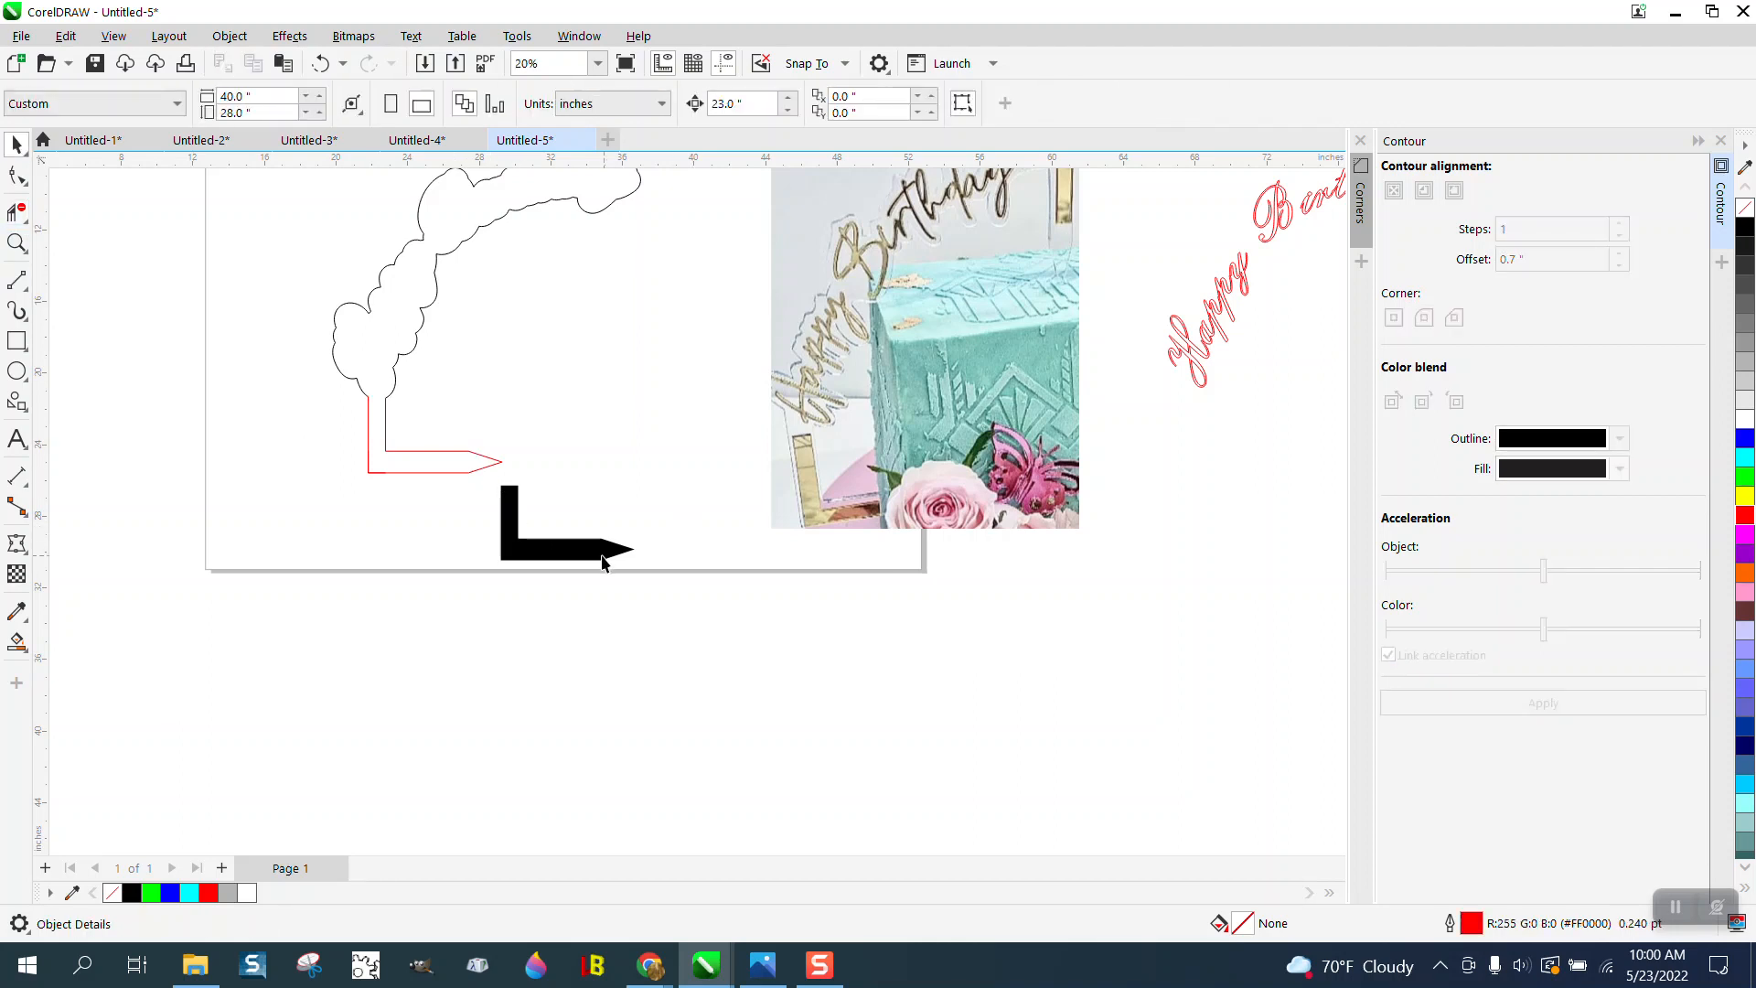
left_click(1745, 208)
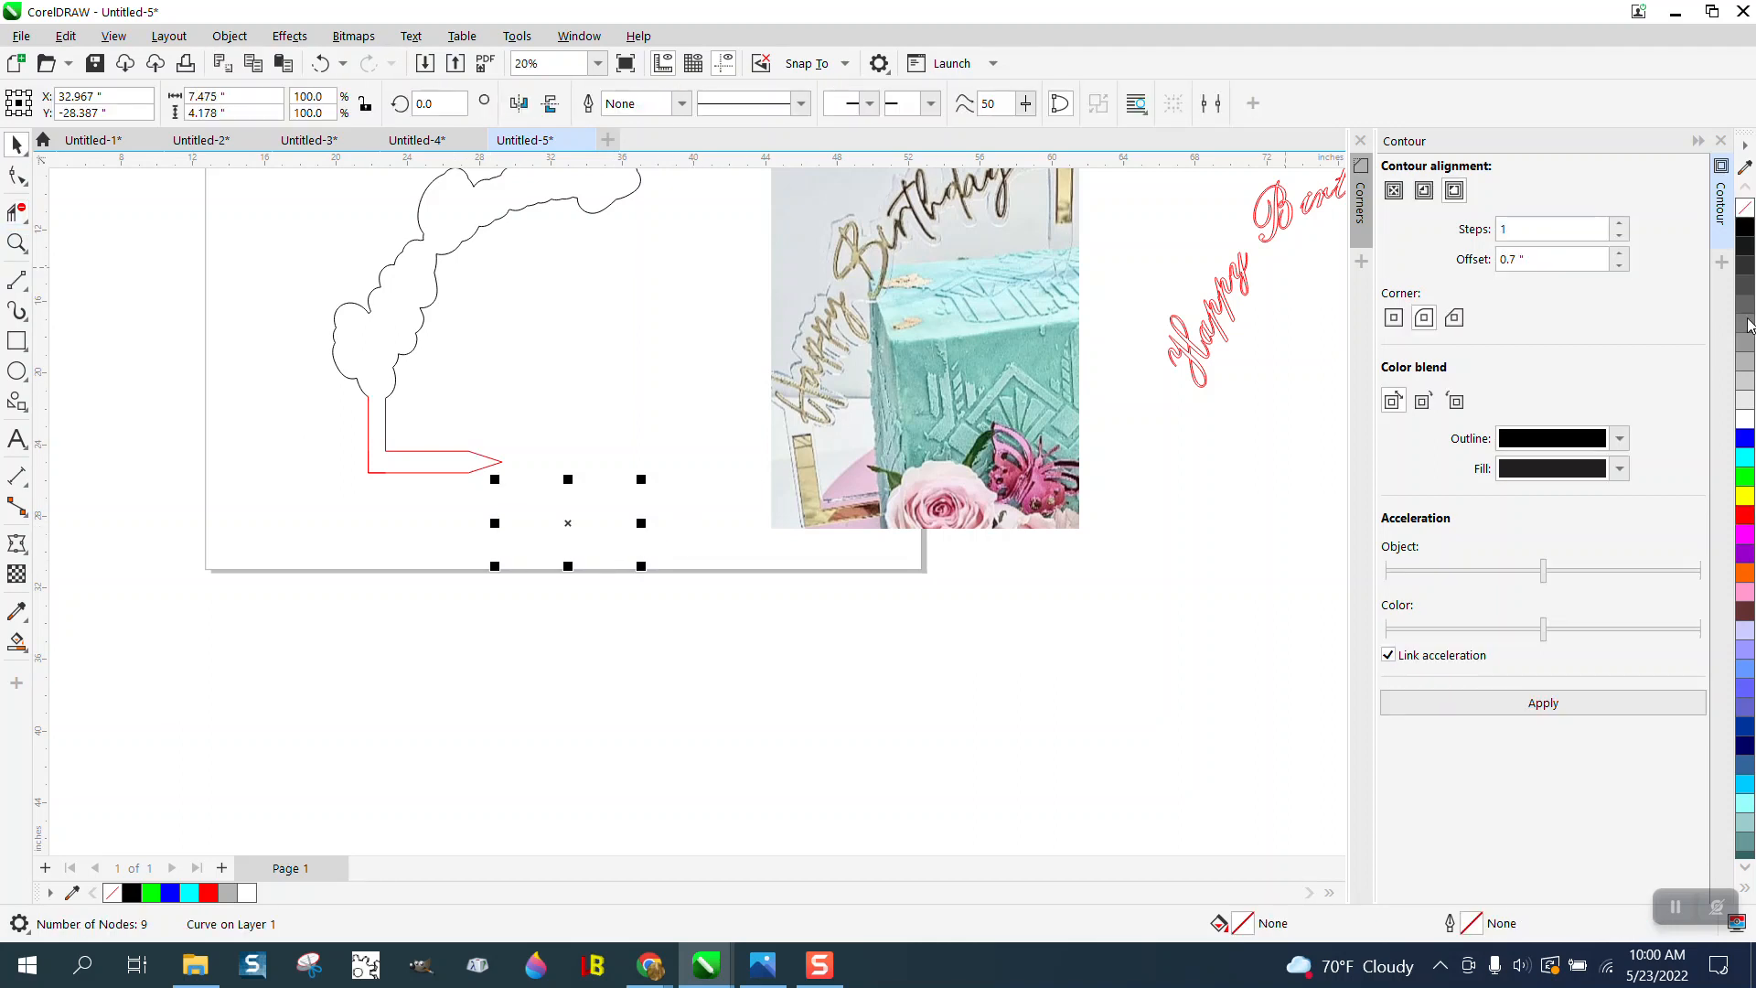
right_click(1745, 514)
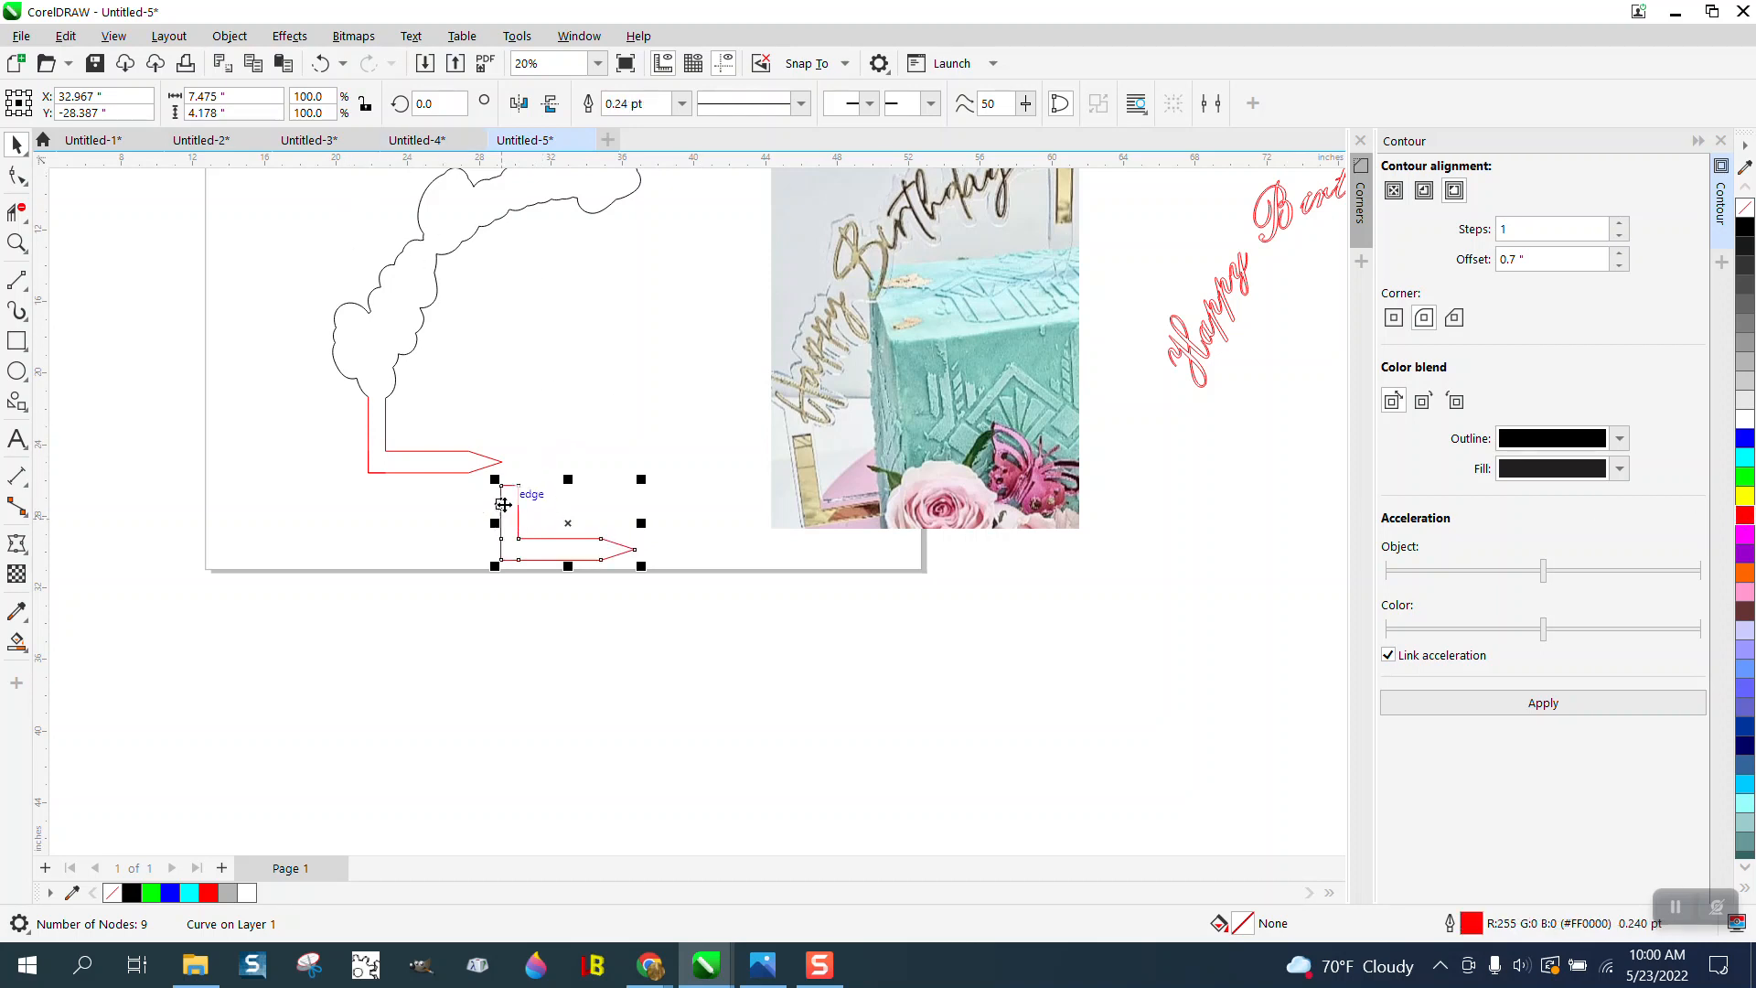
- Rotate the copied L by 90 degrees, mirror it vertically, and move it so its short arm overlaps the cloud outline's upper-right end
left_click(448, 103)
type("90")
key("Return")
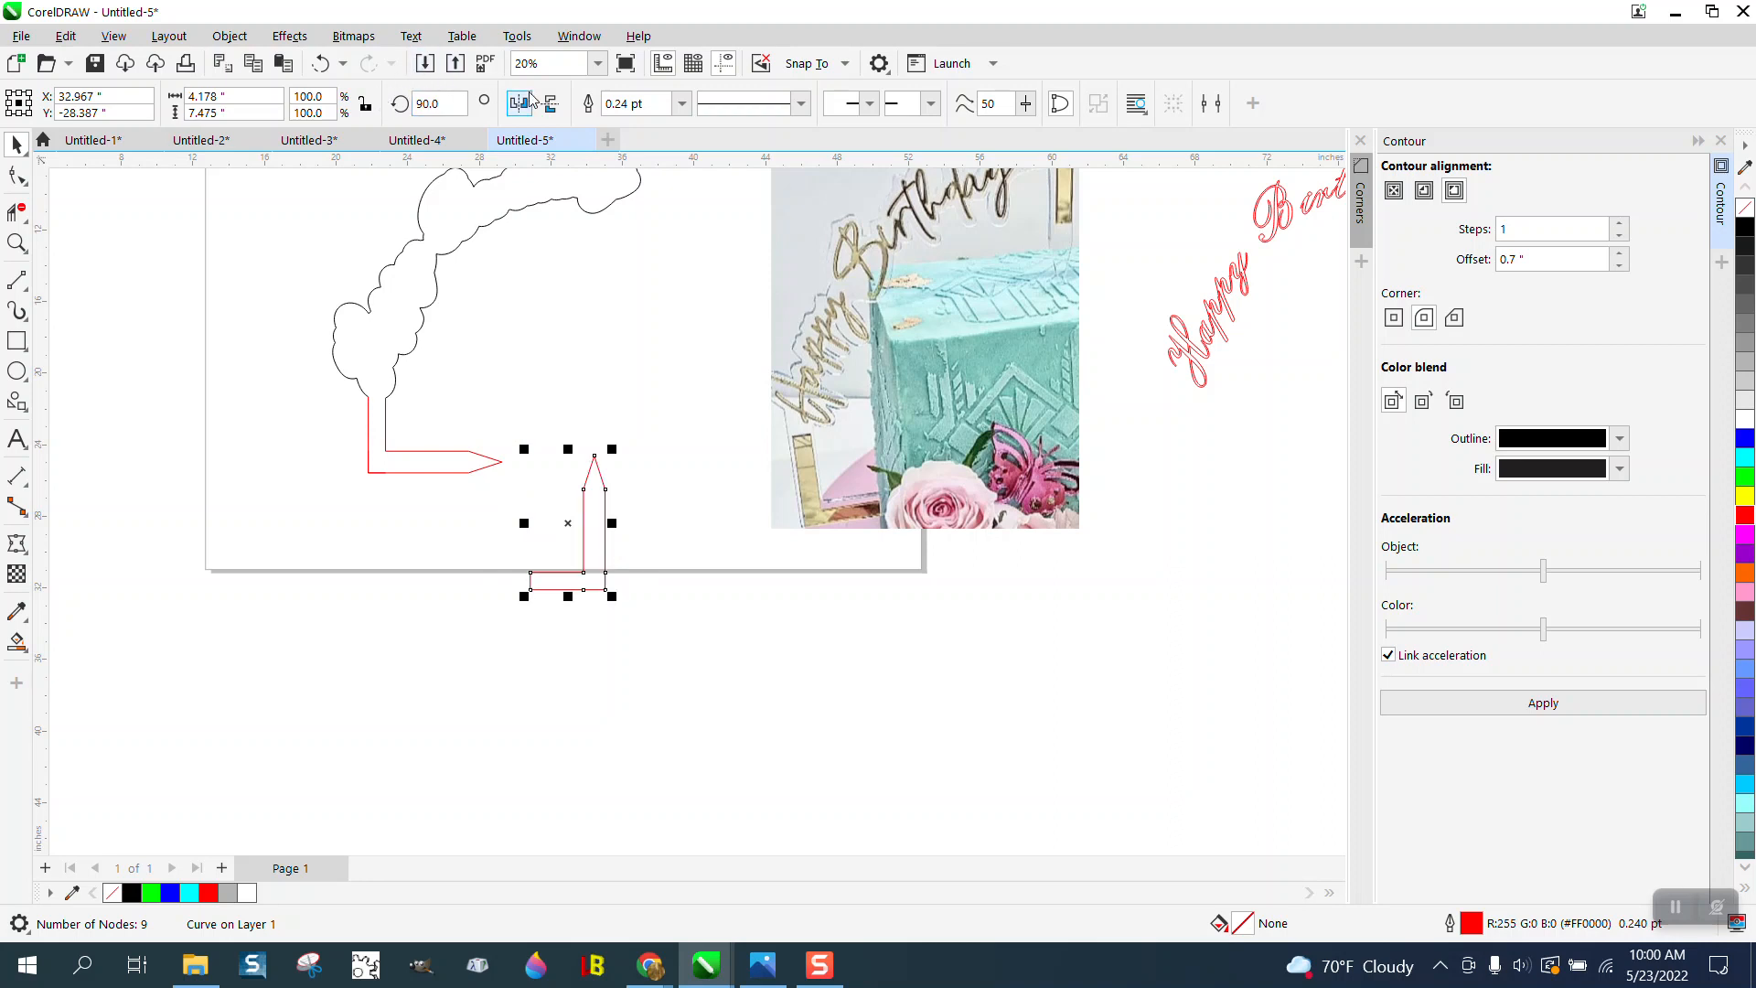
left_click(549, 103)
scroll(593, 428, "down", 1)
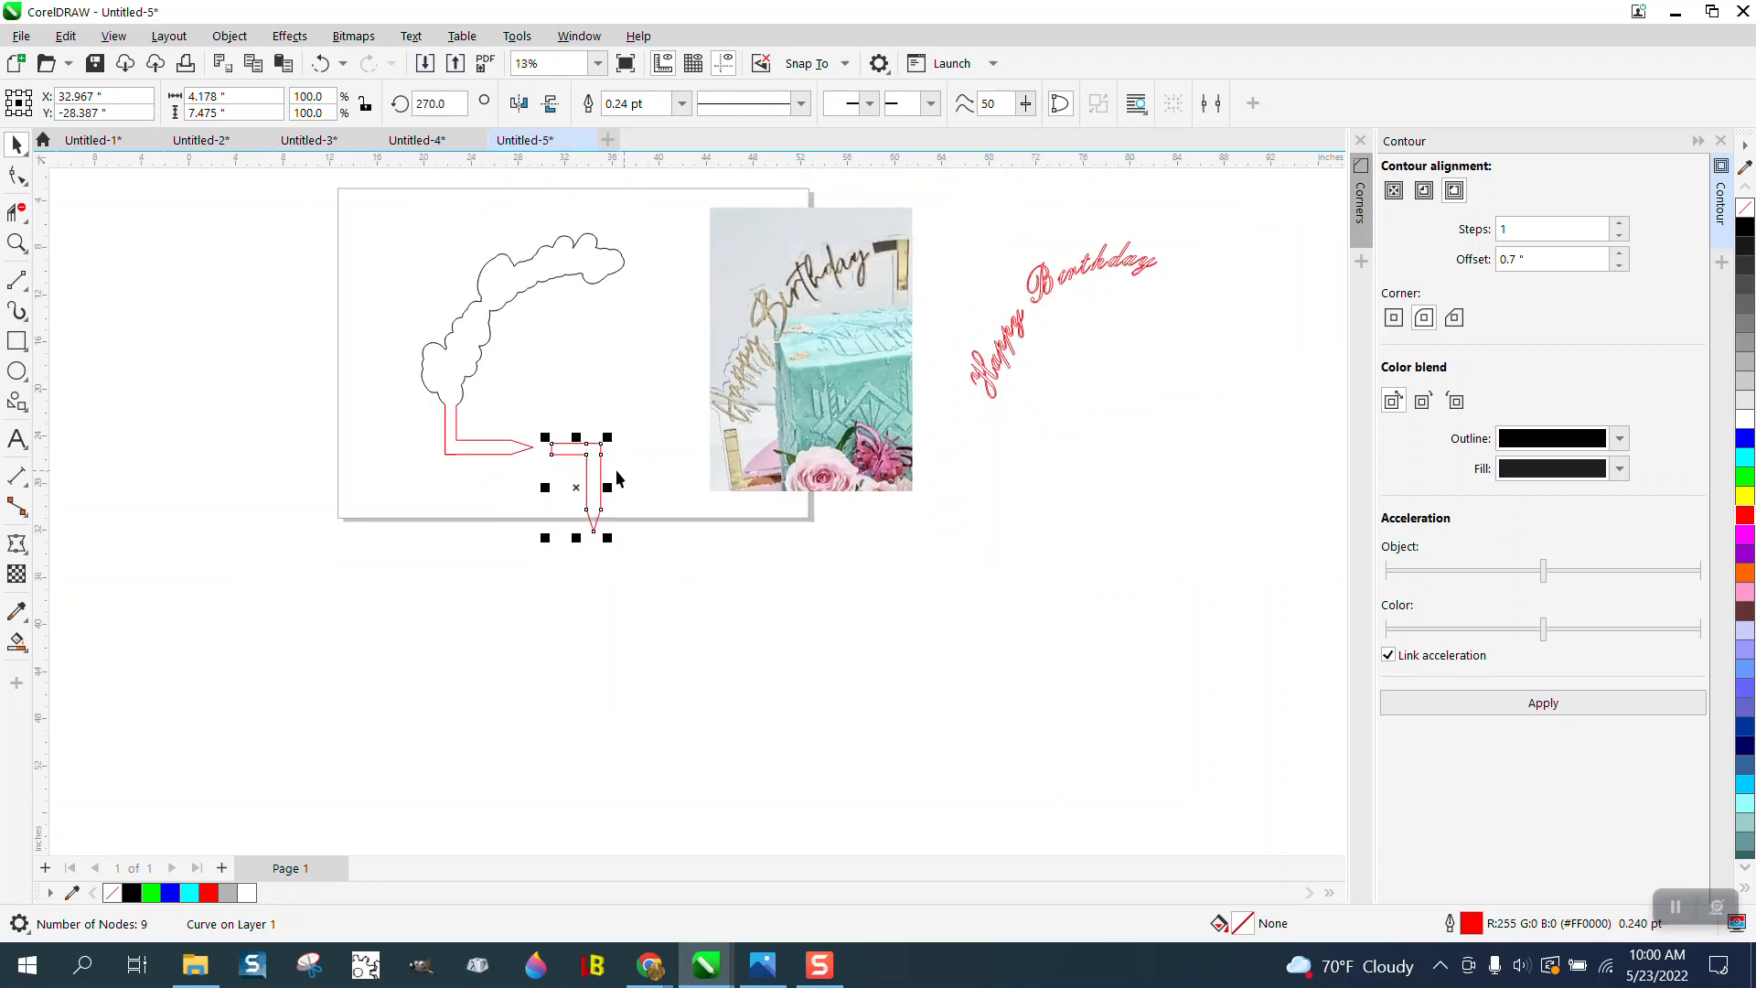
left_click_drag(588, 459, 648, 268)
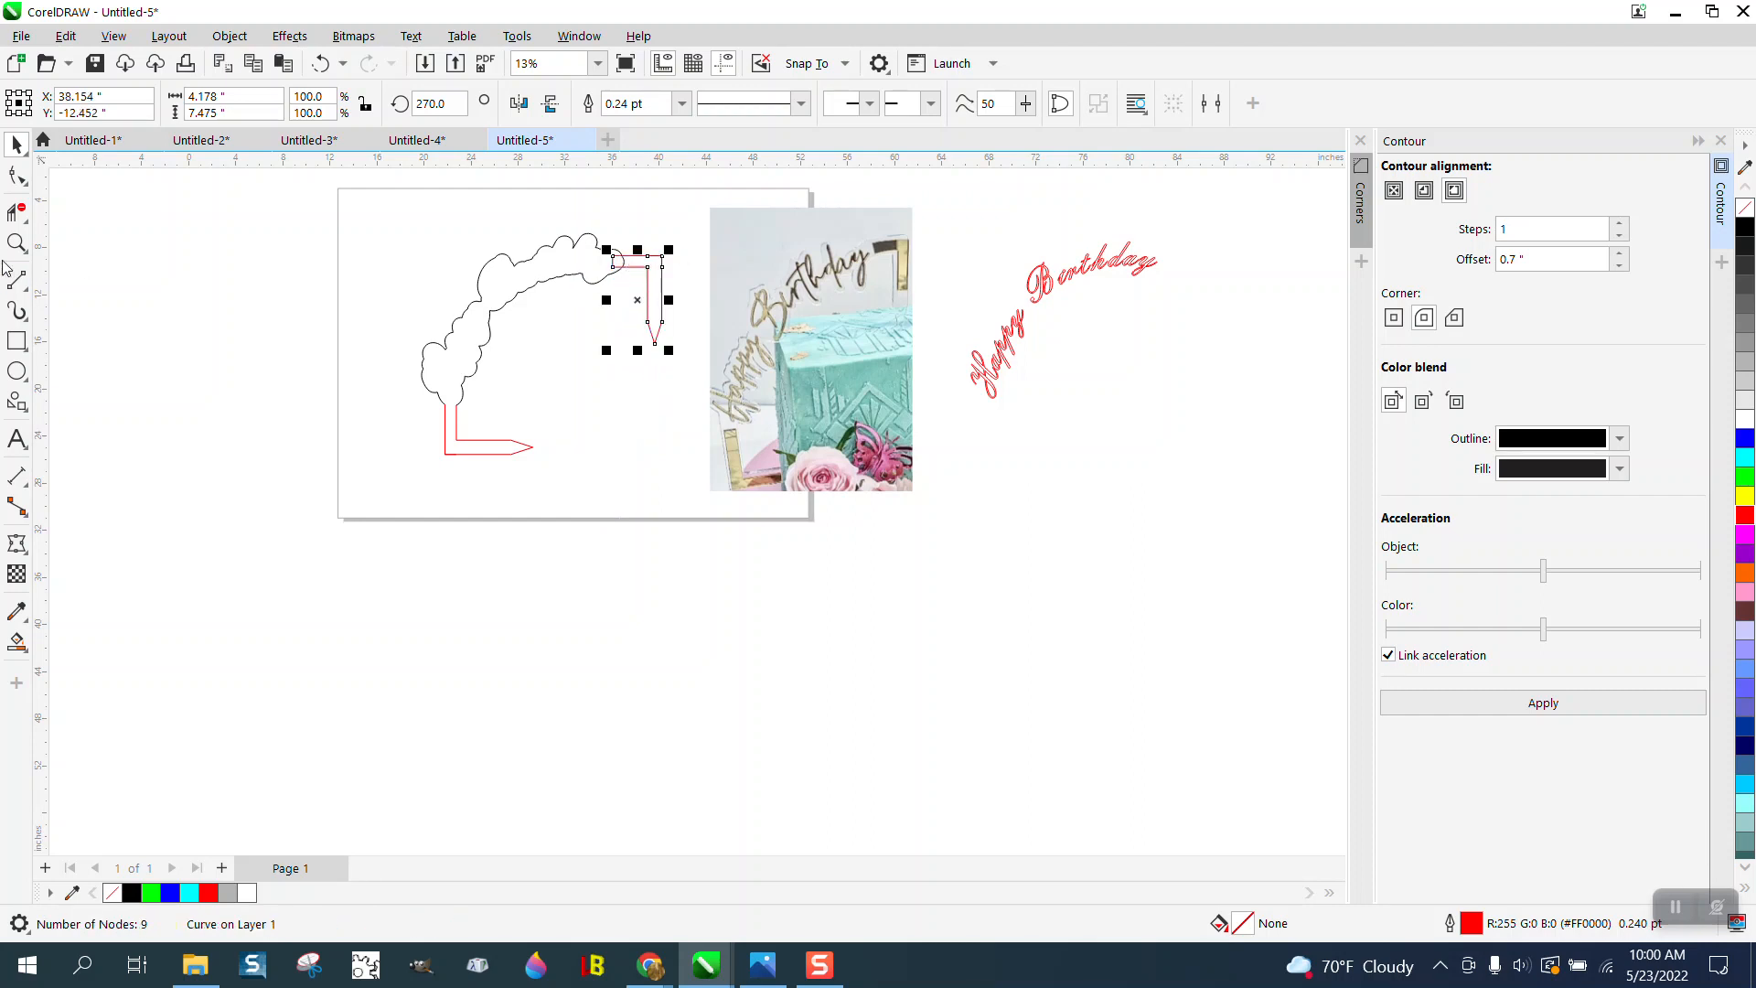
- Delete the overlapping virtual segments where the second L meets the cloud outline's right end
left_click(17, 242)
left_click_drag(490, 228, 704, 300)
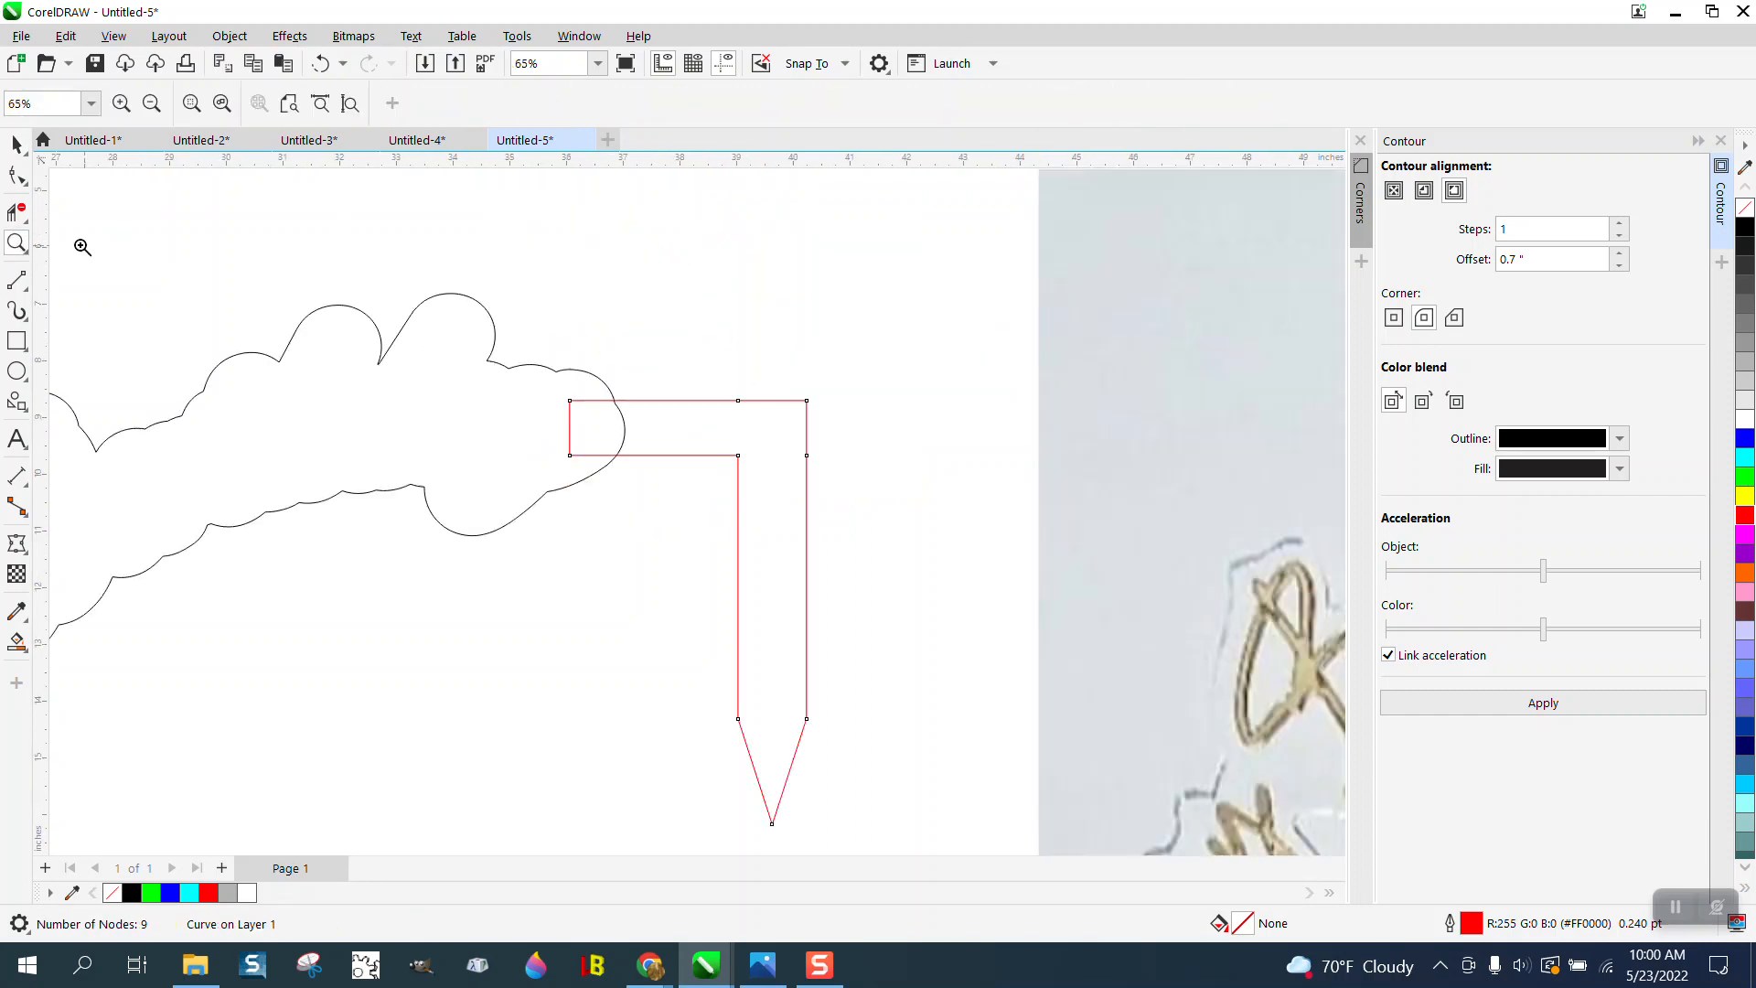
left_click(17, 213)
left_click_drag(594, 422, 631, 407)
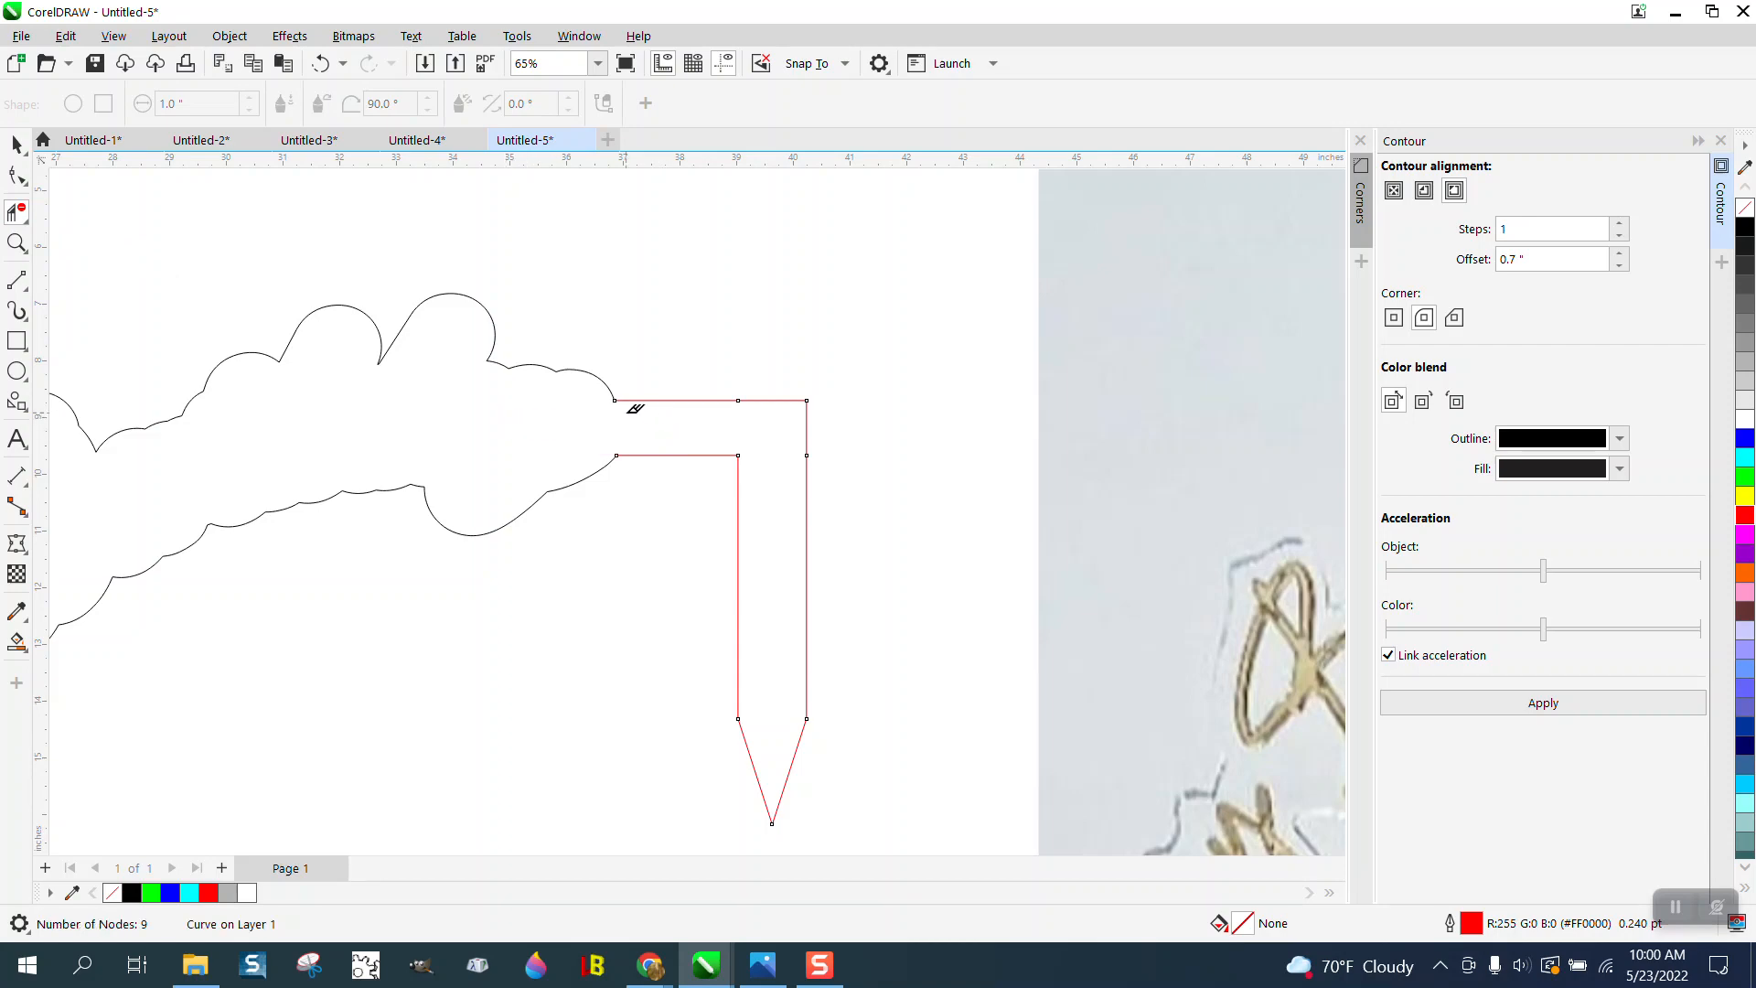
- Smart-fill the combined cloud outline and both L supports with black, and move the filled shape 23 inches left
scroll(628, 404, "down", 5)
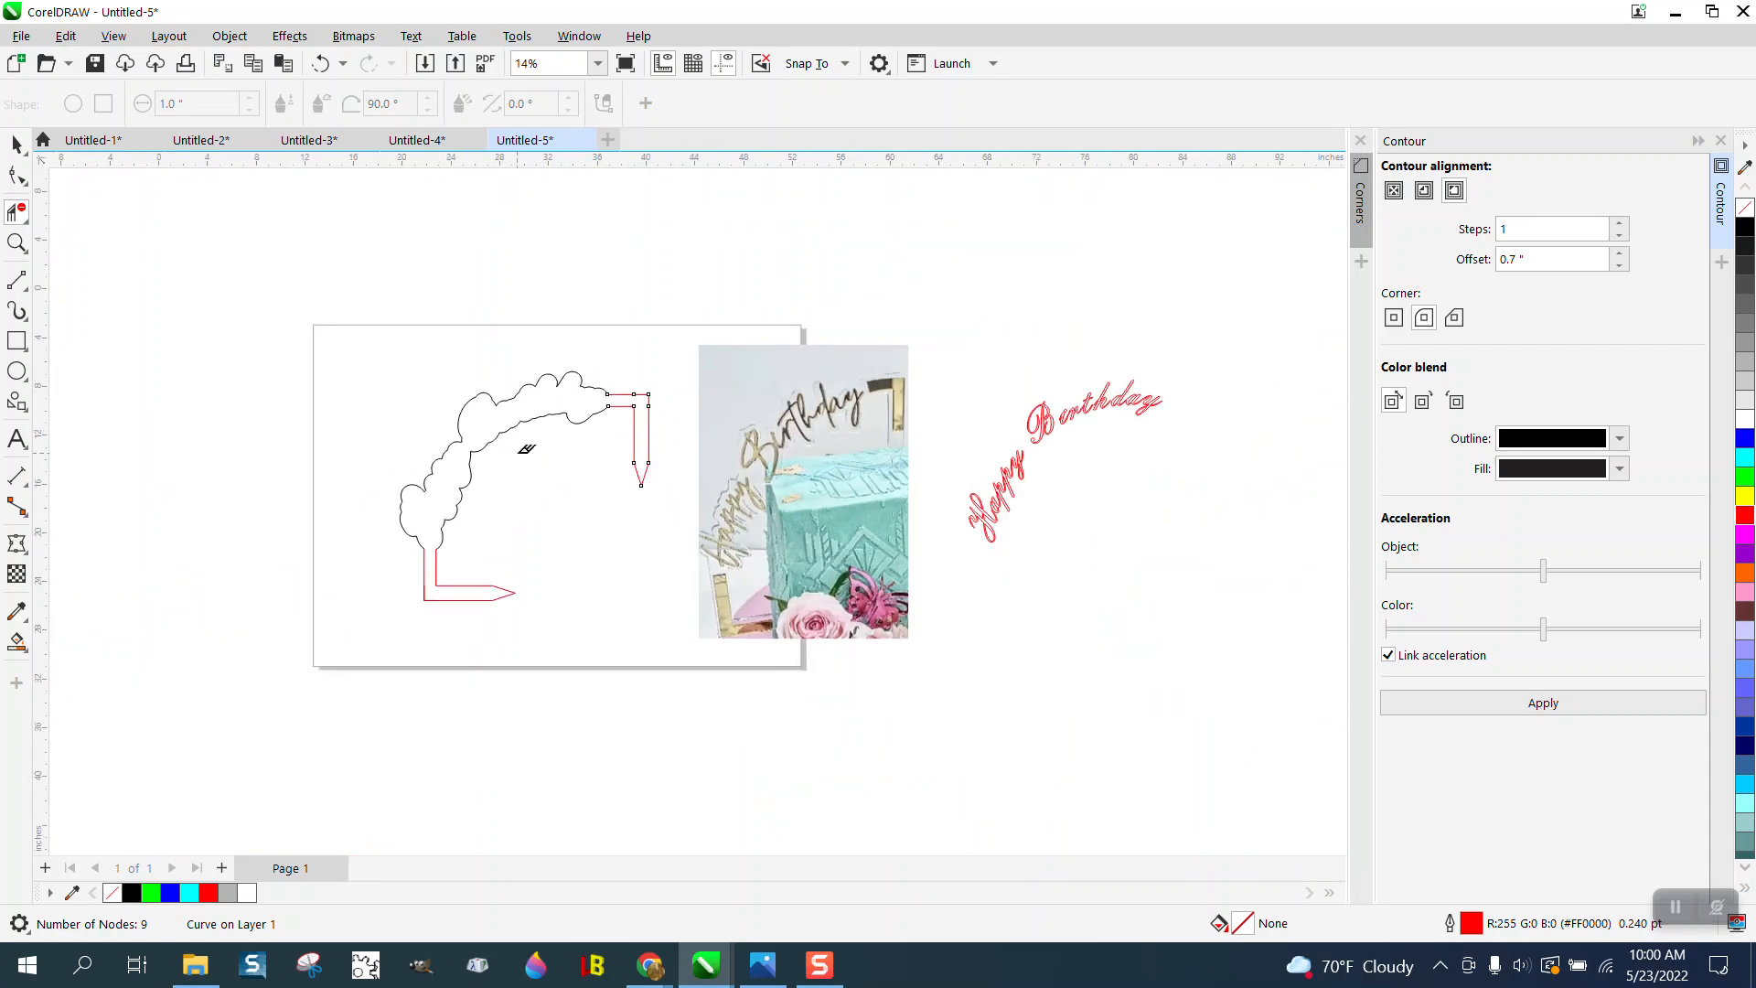
left_click(17, 642)
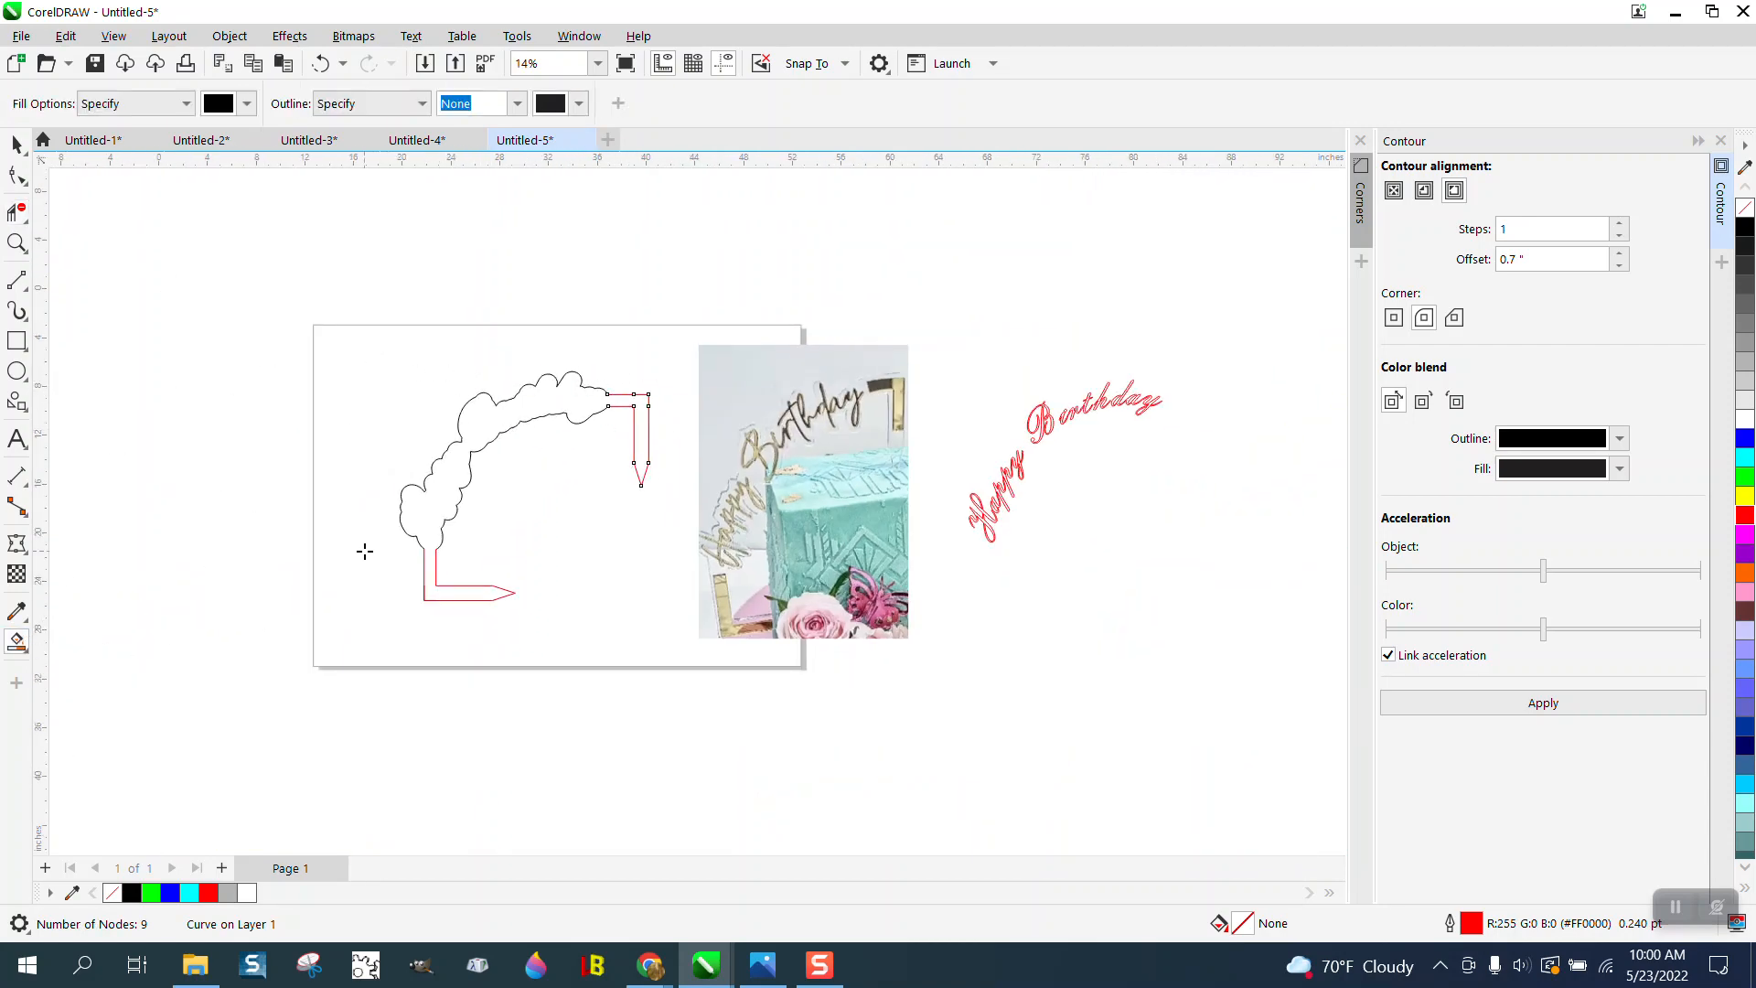
left_click(449, 475)
key("Left")
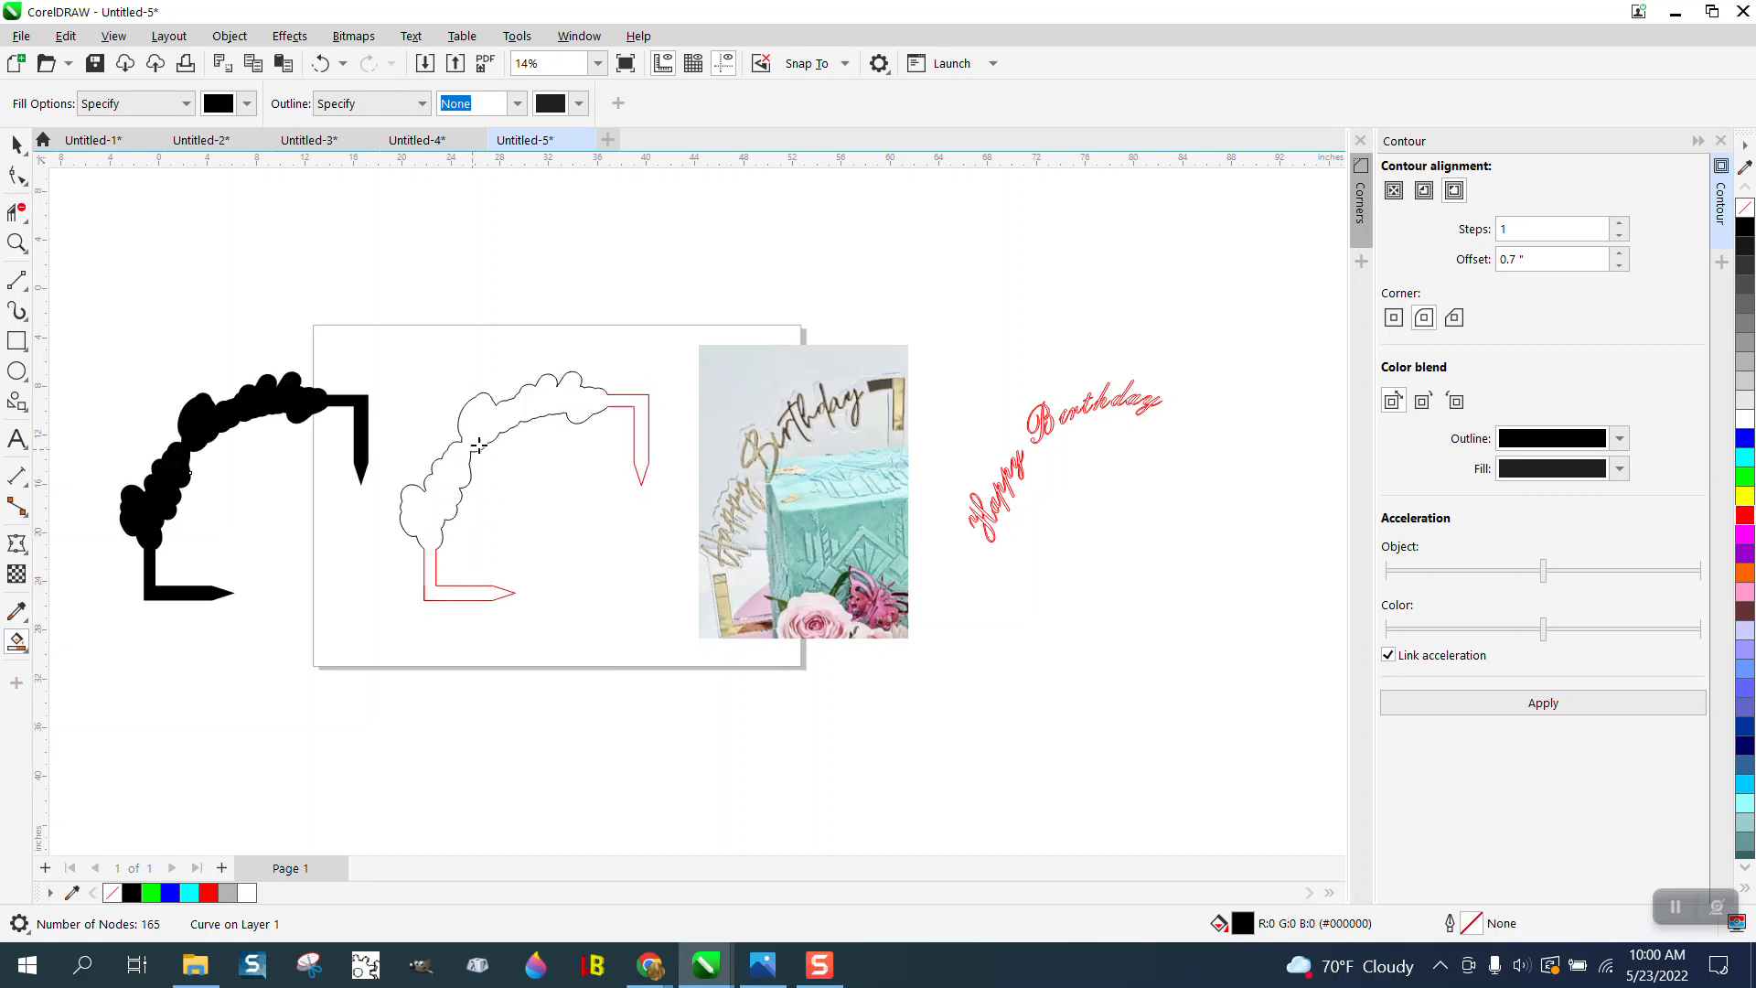
- Remove the new topper shape's fill and give it a red outline of hairline width
left_click(1744, 208)
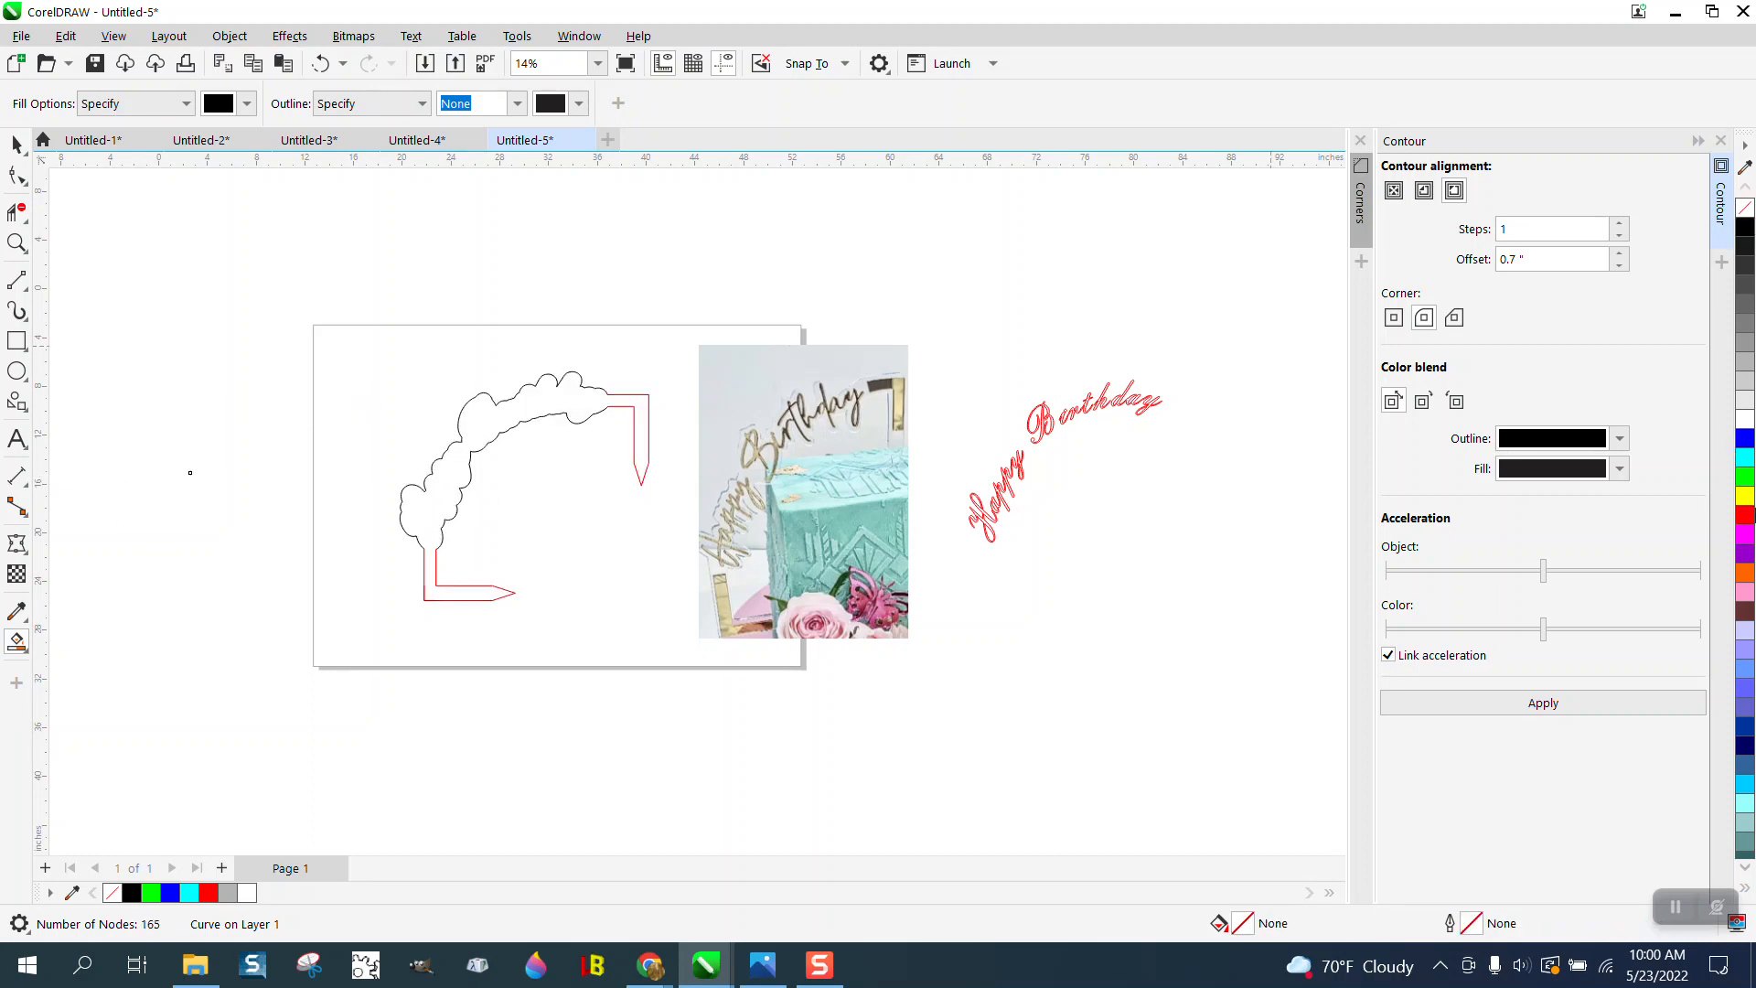
right_click(1748, 518)
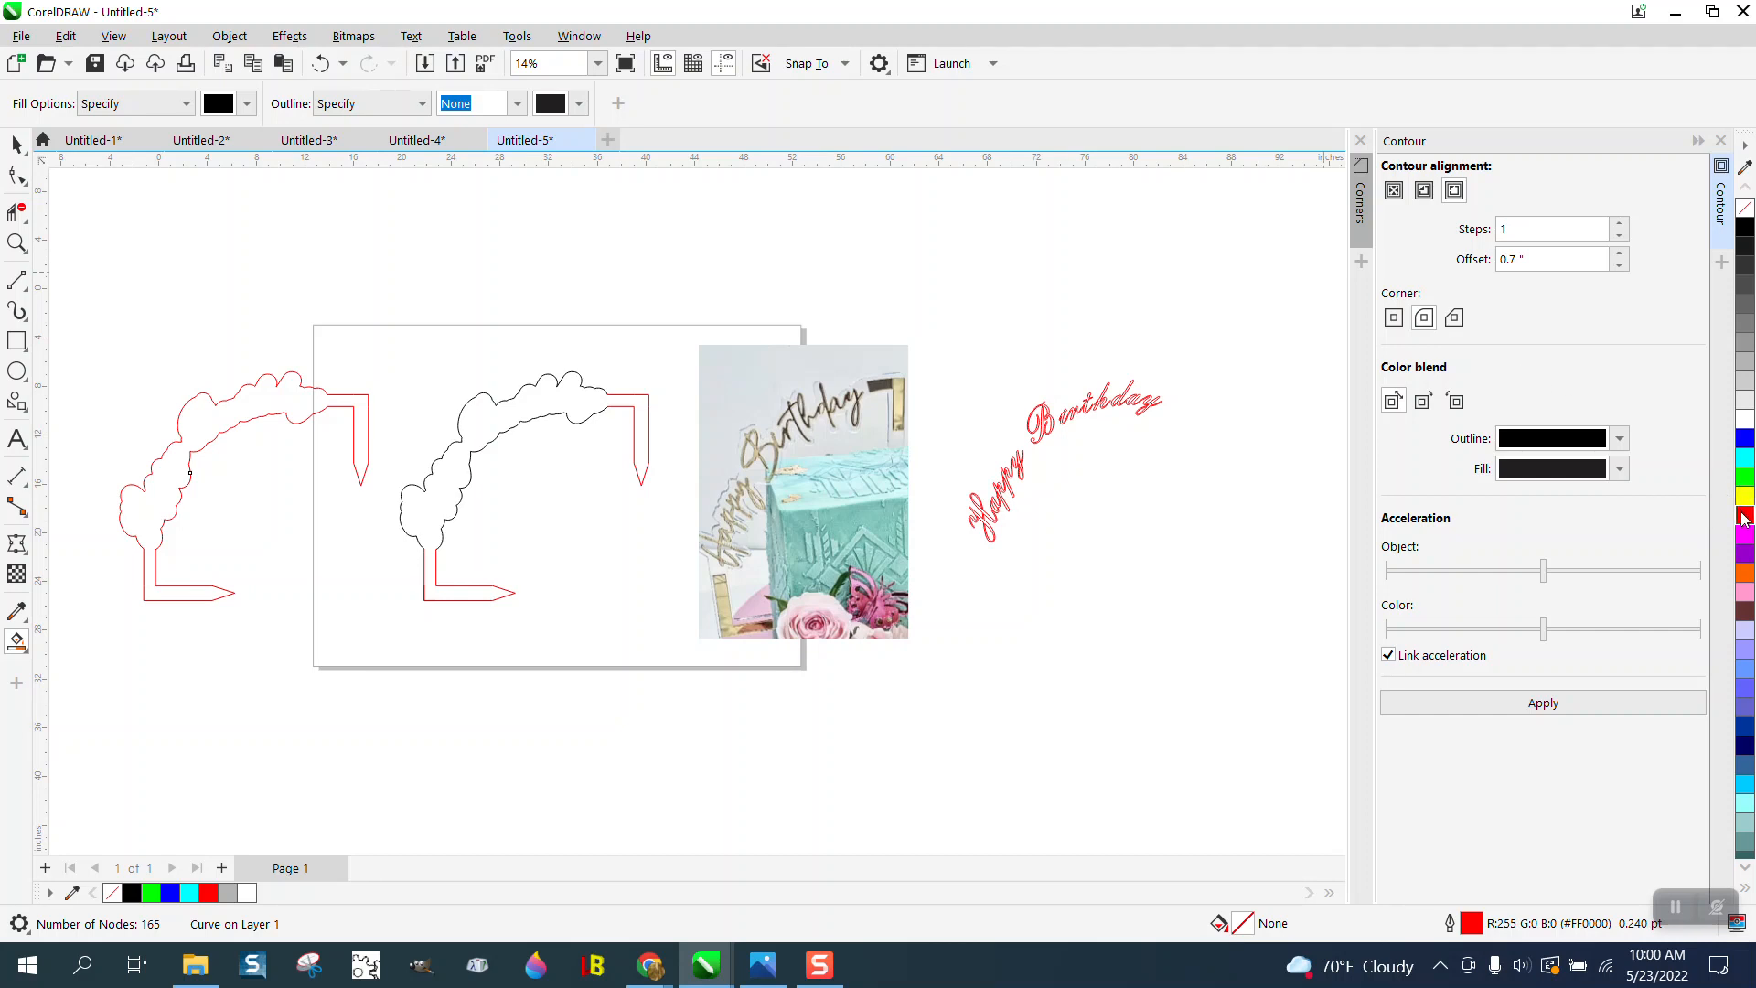
key("space")
left_click(682, 103)
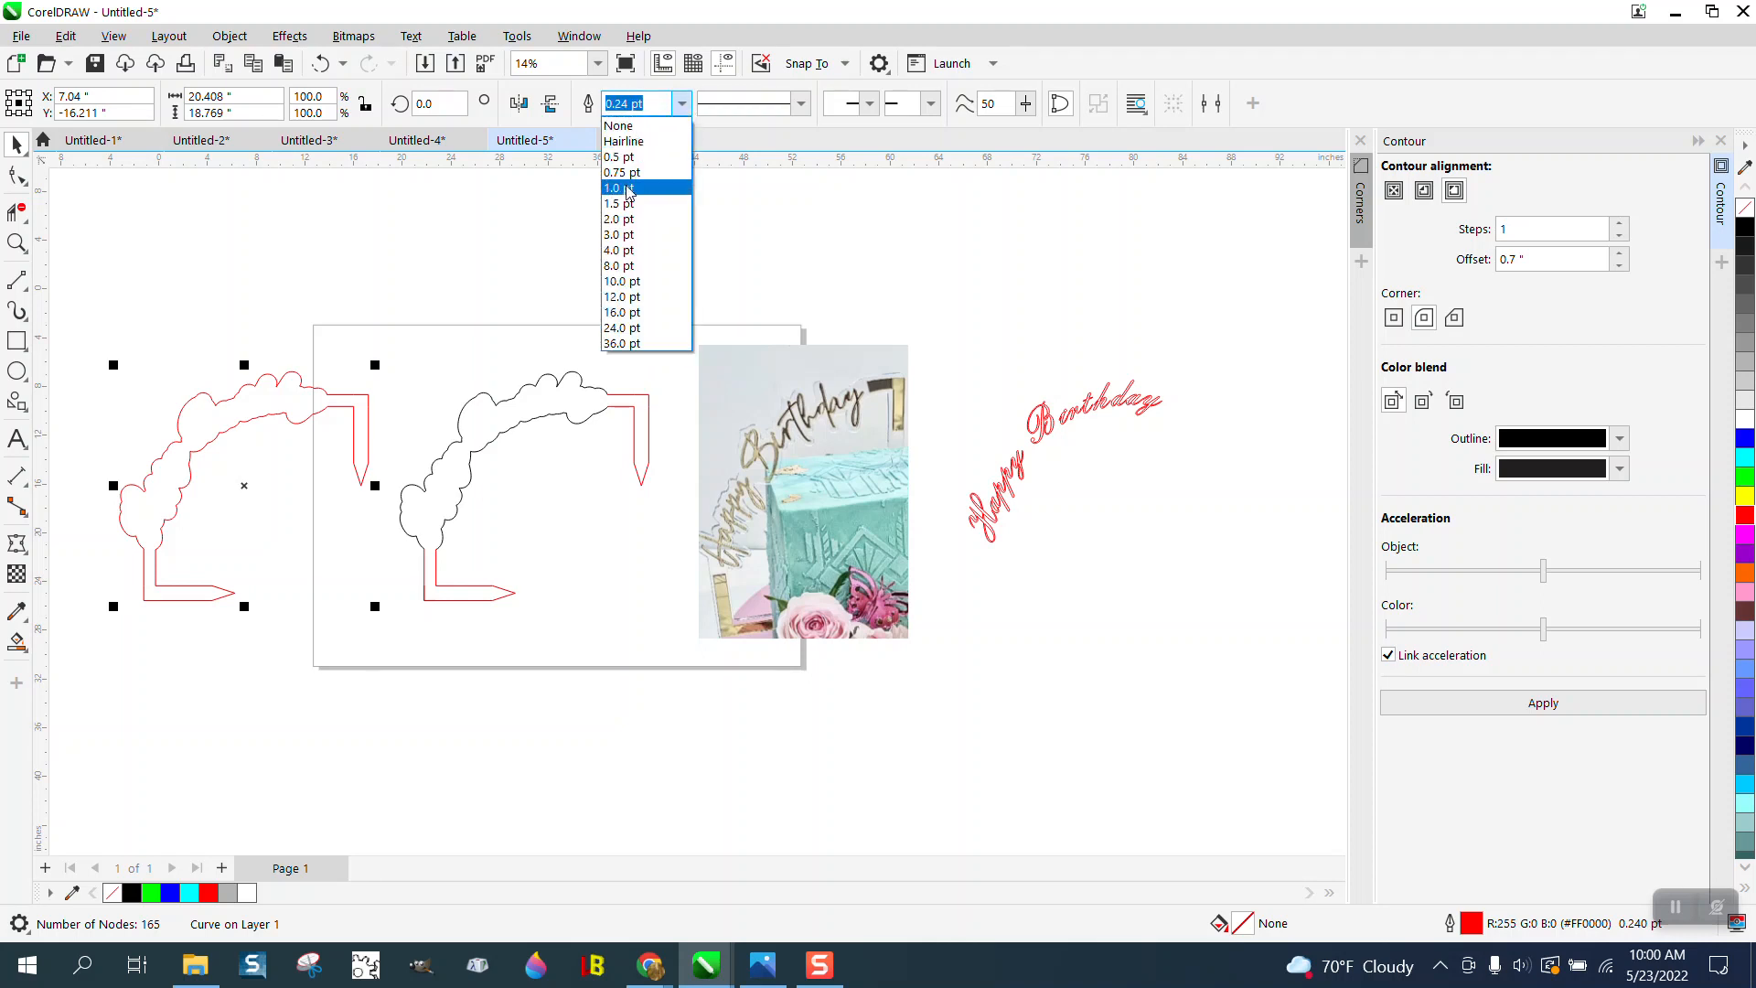
left_click(630, 143)
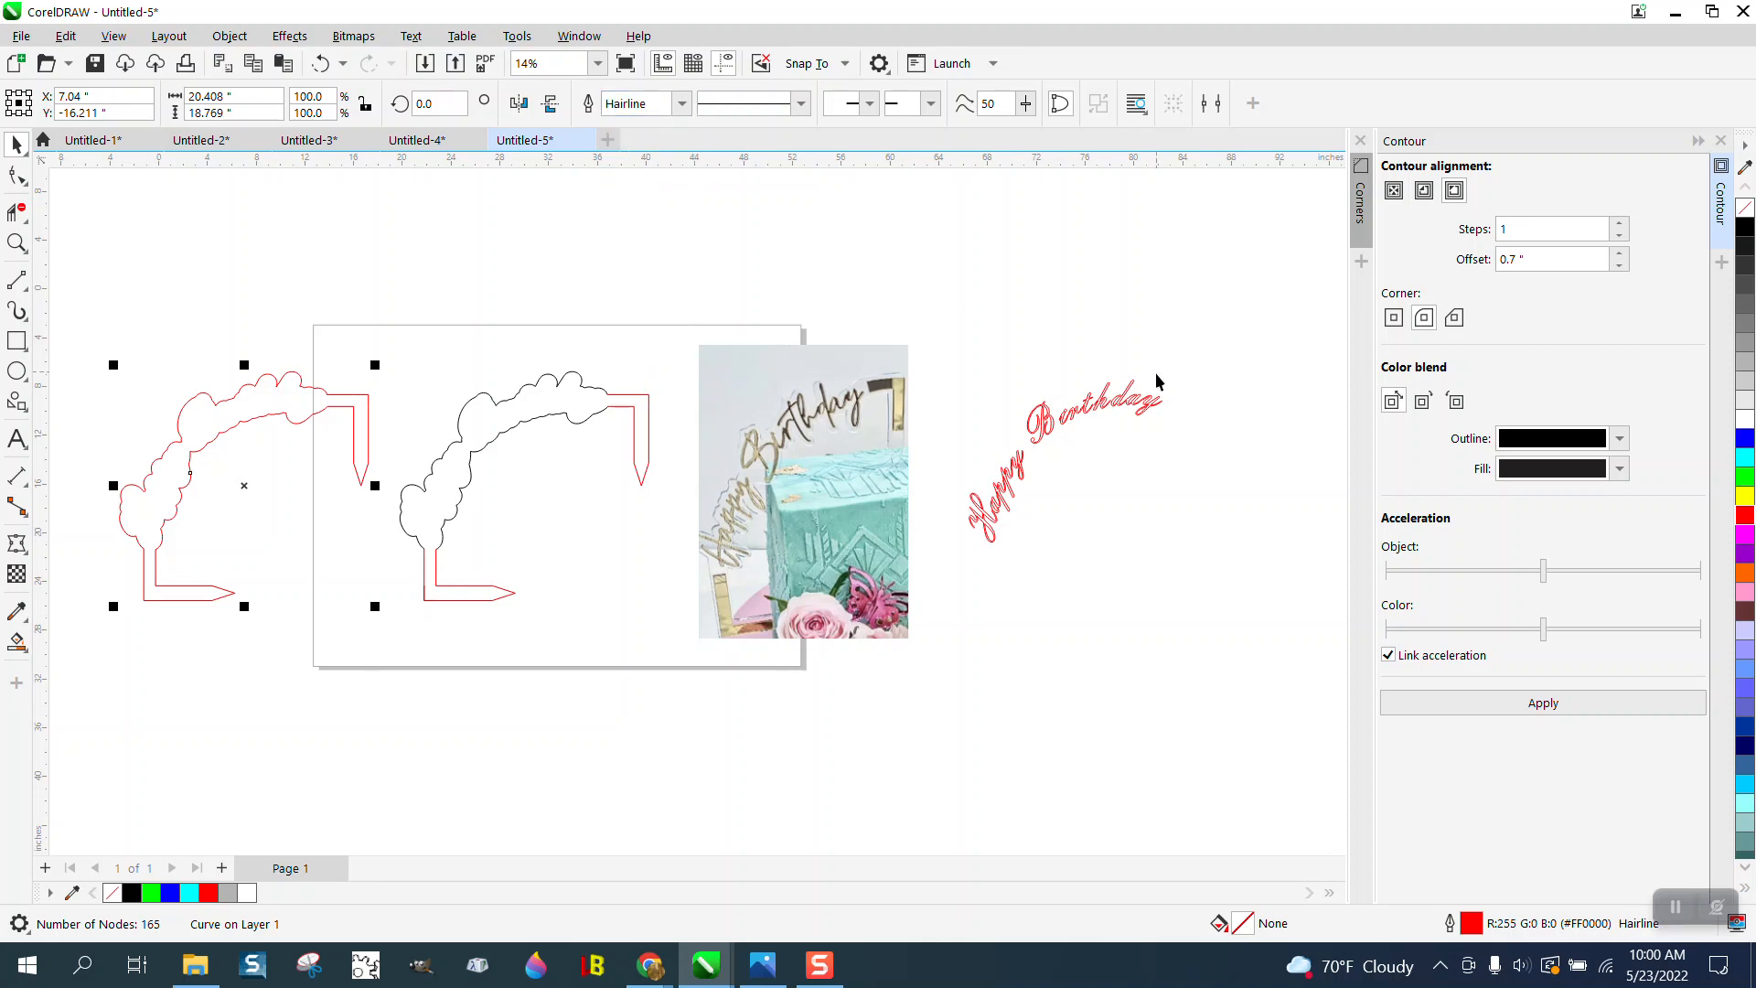
- Try to fill the grouped Happy Birthday lettering with yellow
left_click(1114, 417)
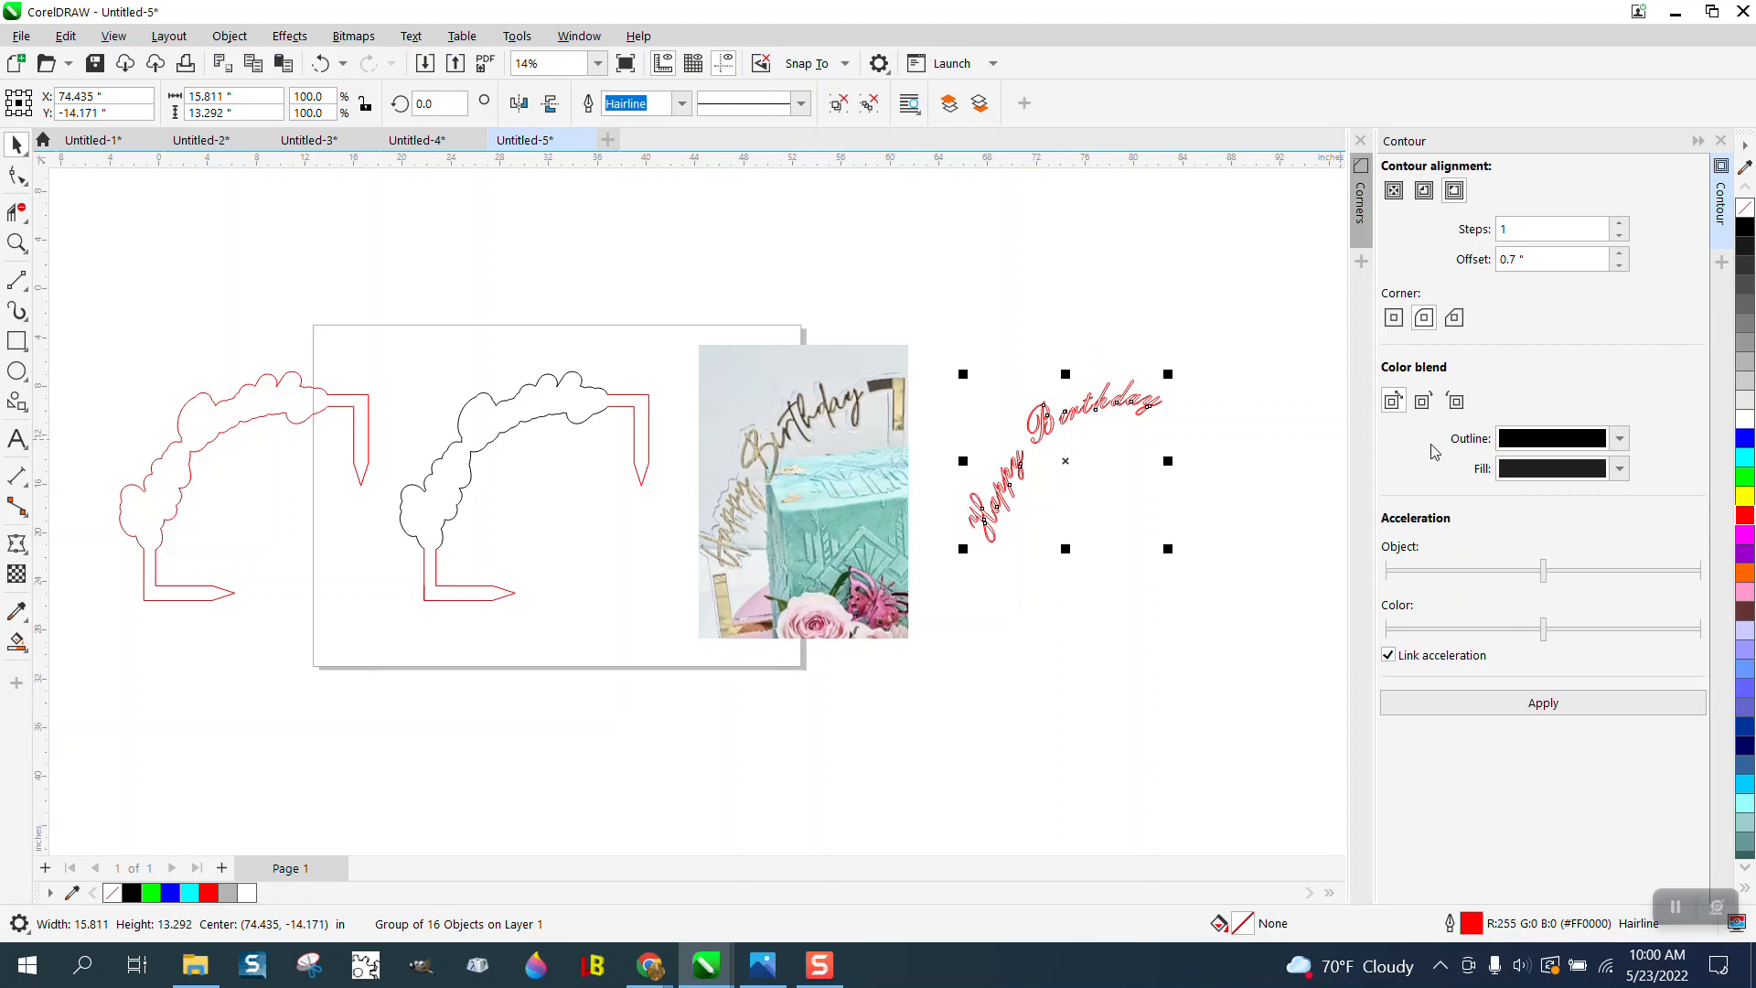
left_click(1745, 496)
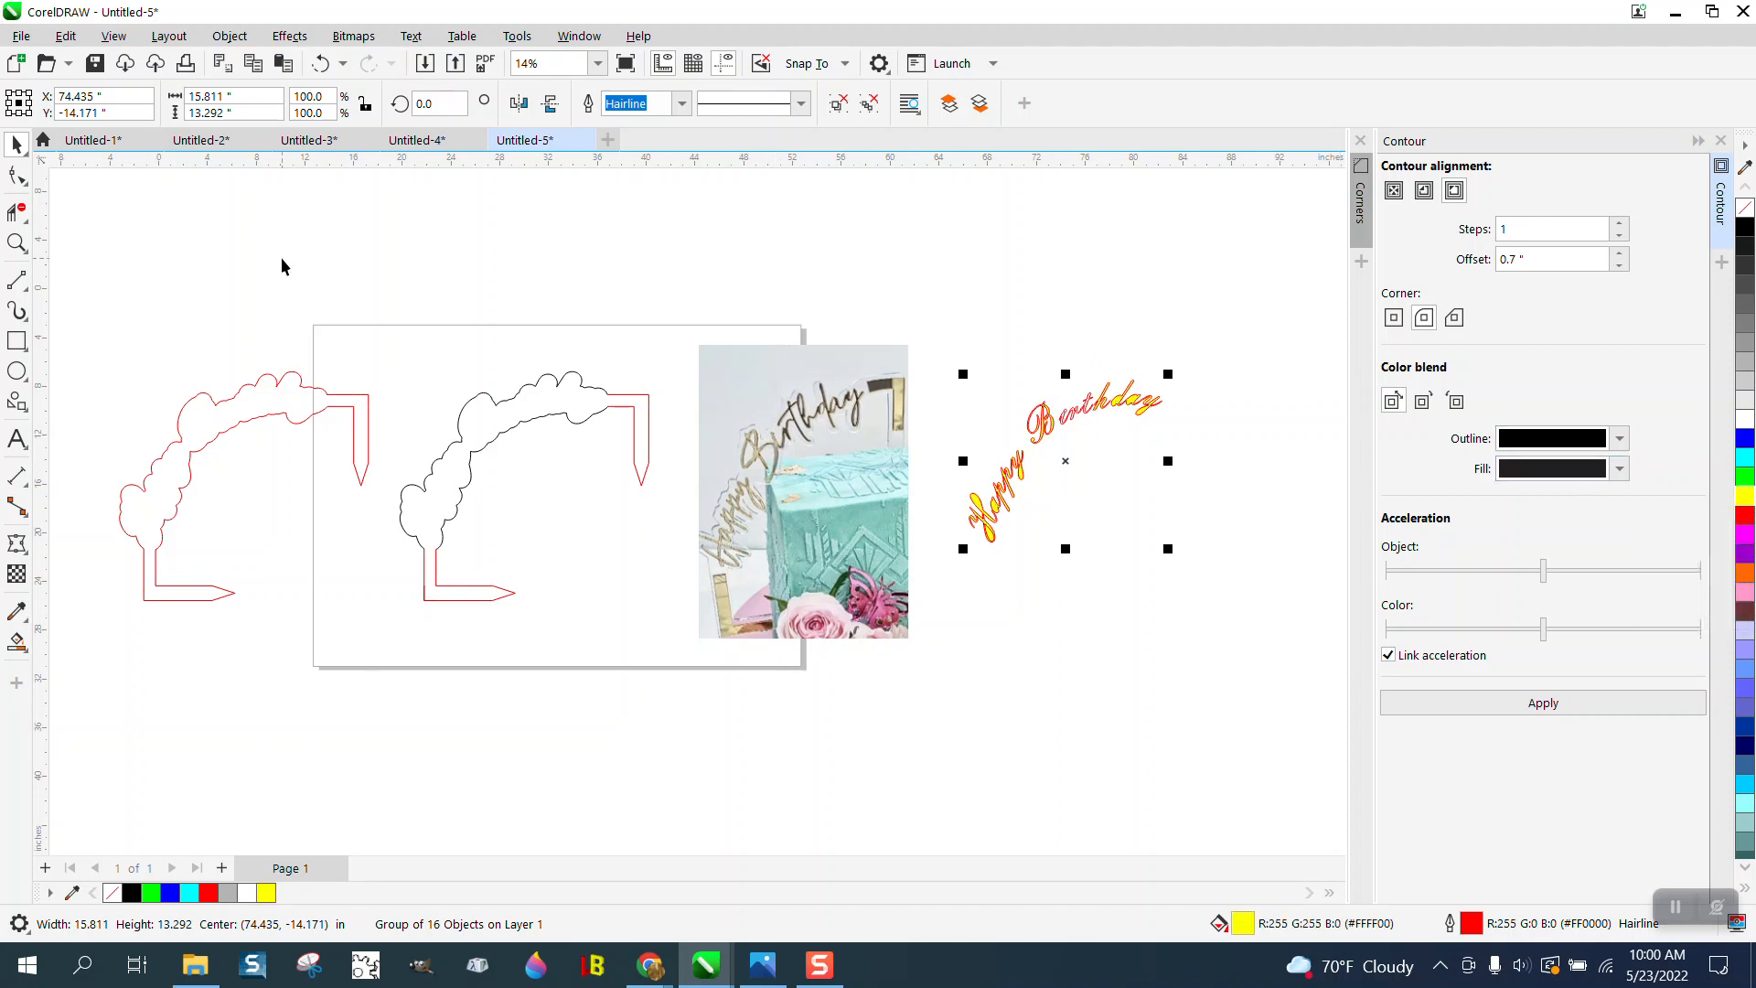
left_click(25, 242)
left_click_drag(1172, 465, 1172, 466)
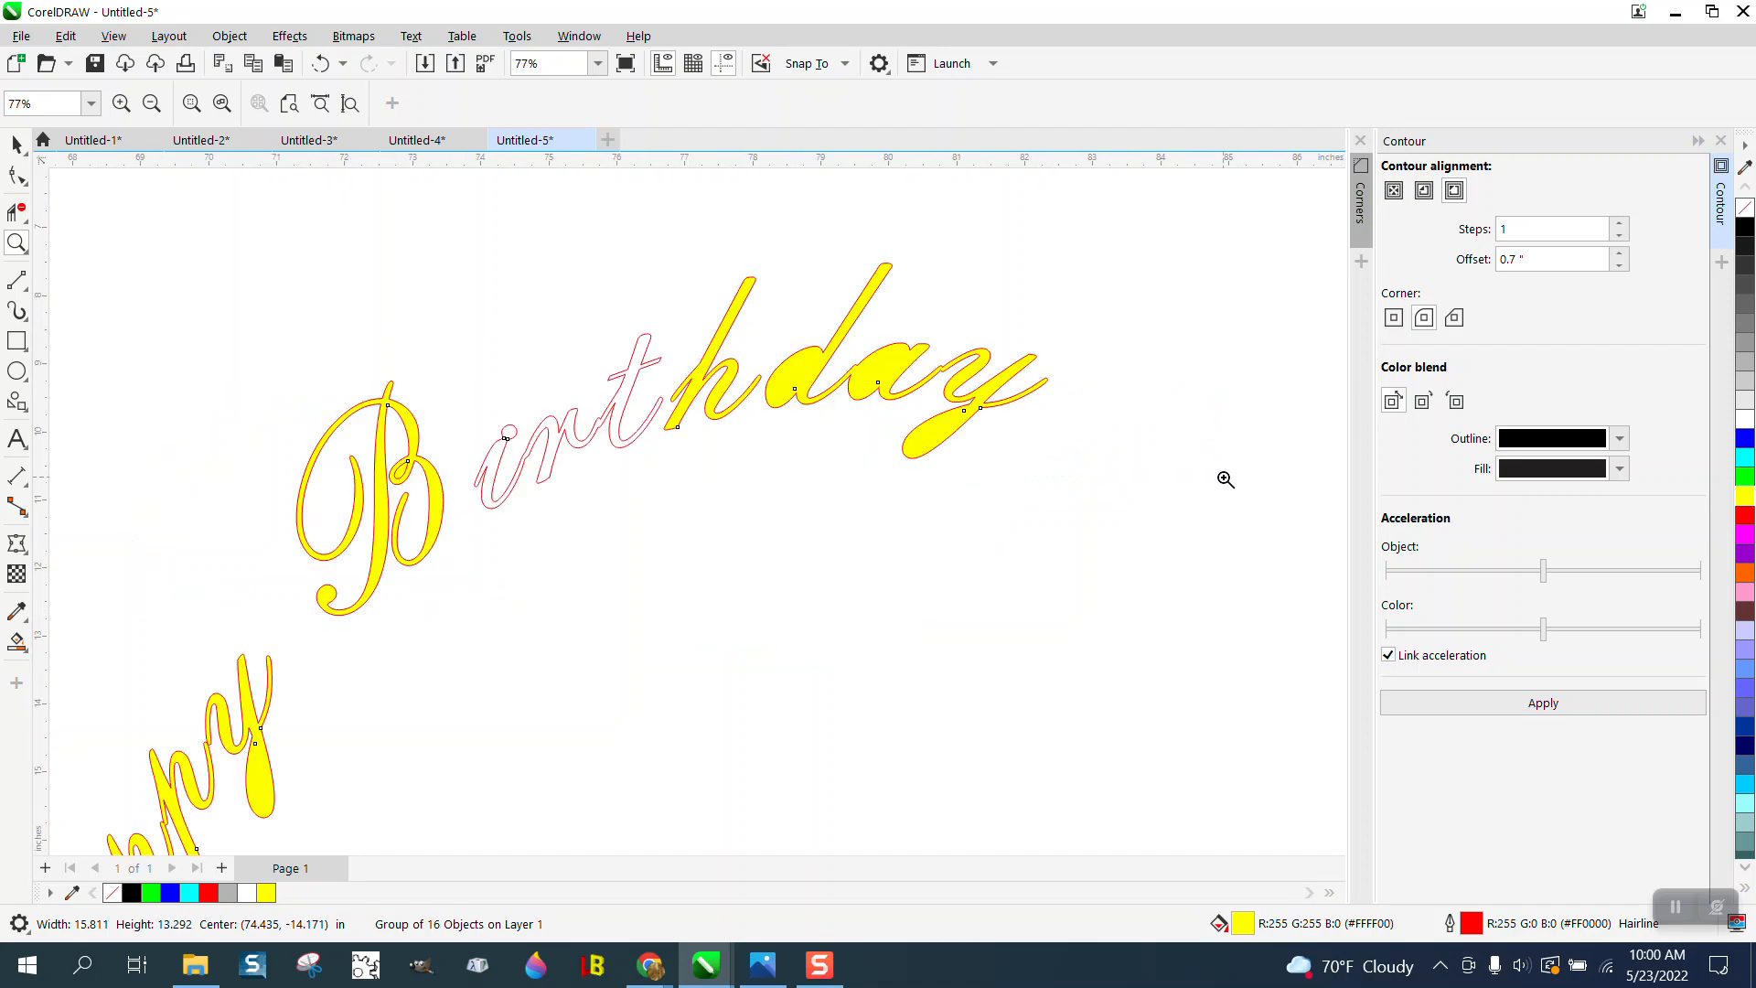
left_click(320, 63)
- Smart-fill all connected letters of the word Happy with black
scroll(928, 263, "down", 2)
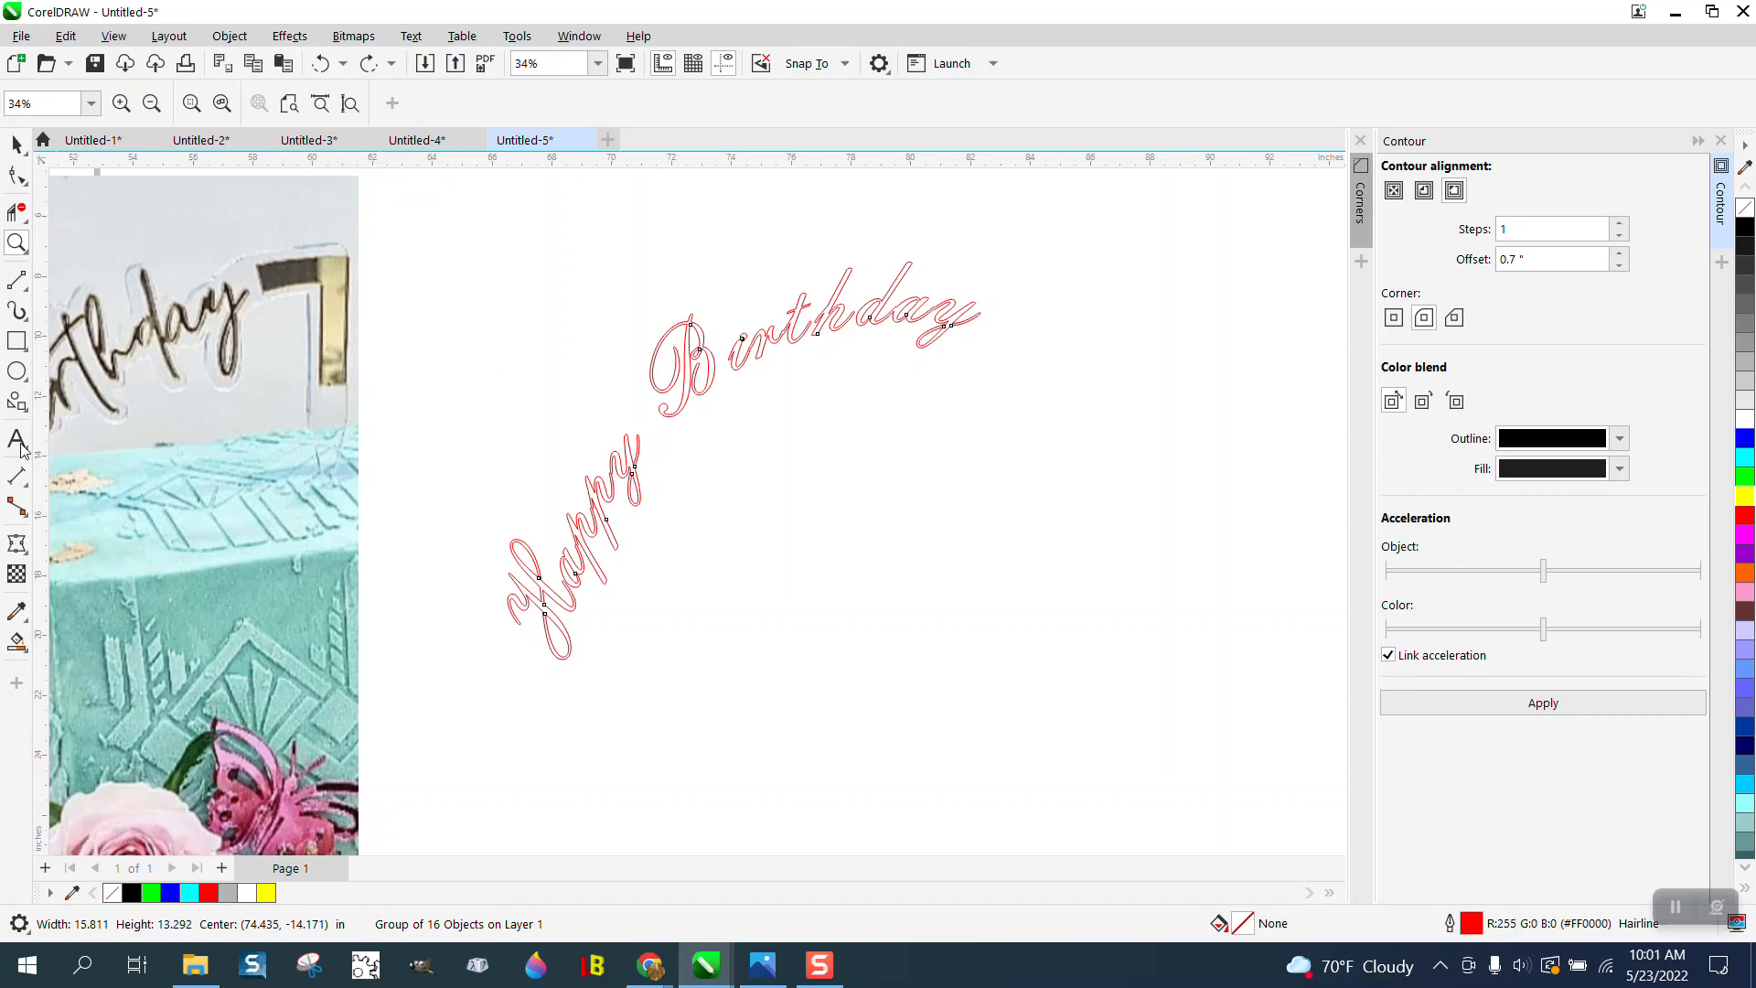
left_click(24, 653)
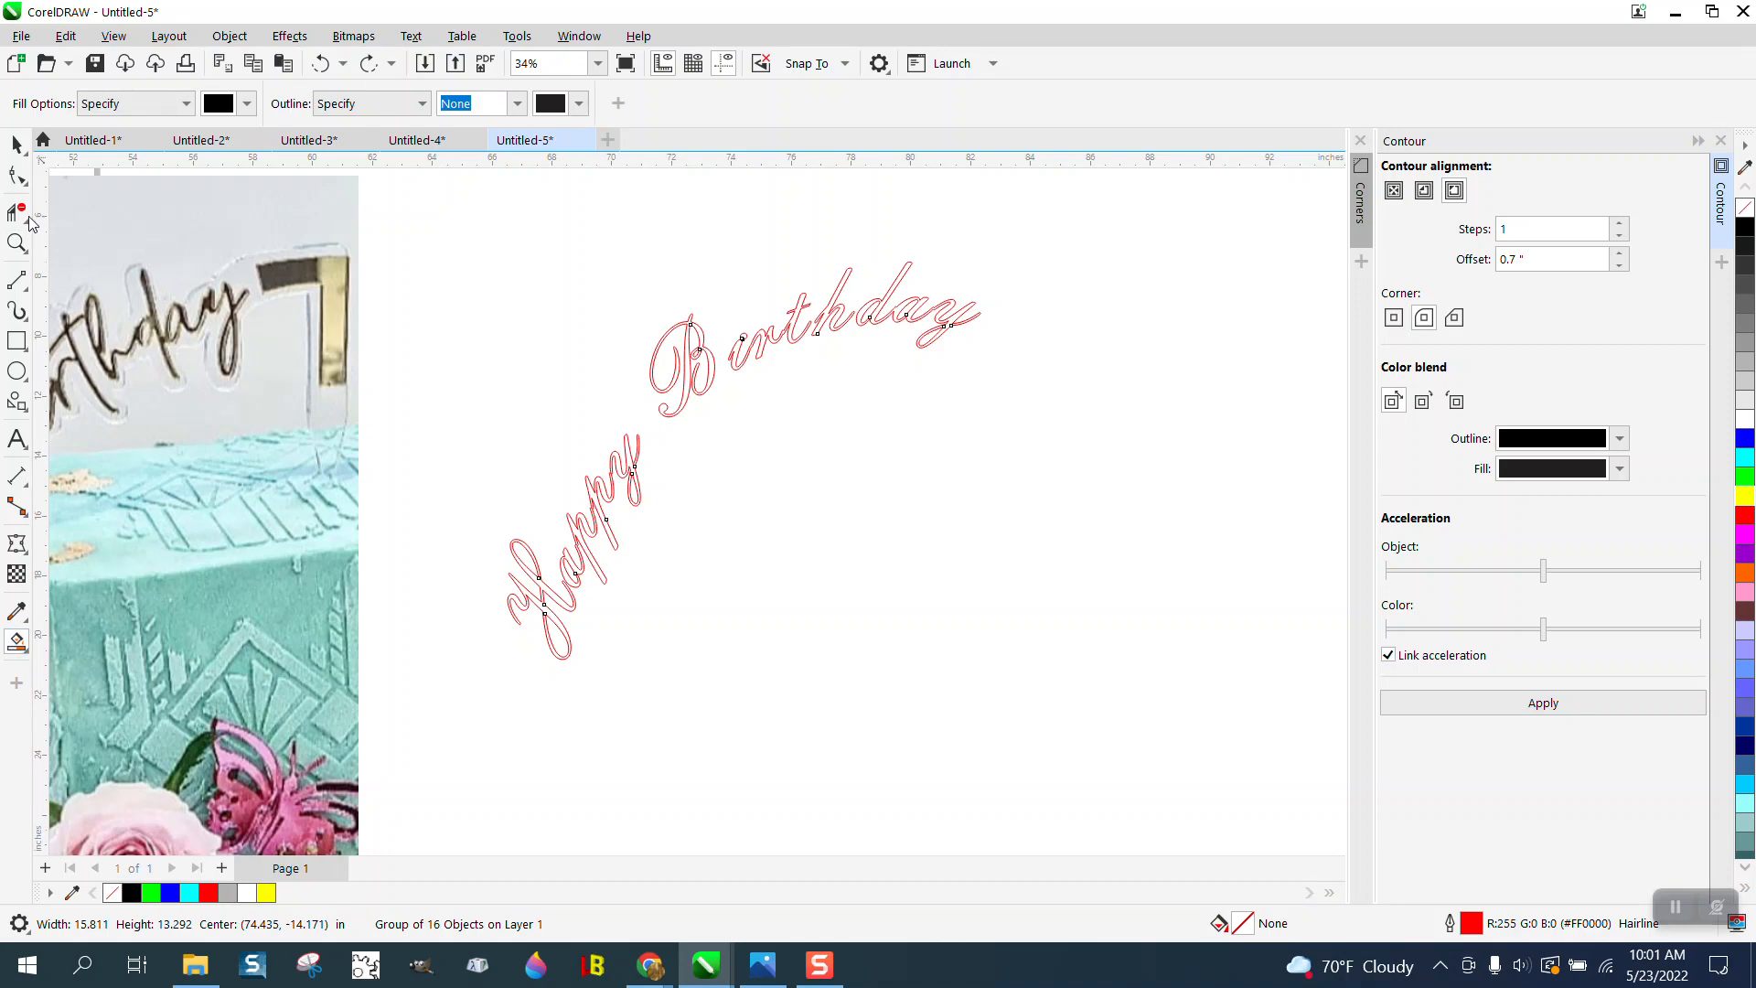
left_click(14, 242)
left_click_drag(371, 359, 856, 690)
left_click(16, 643)
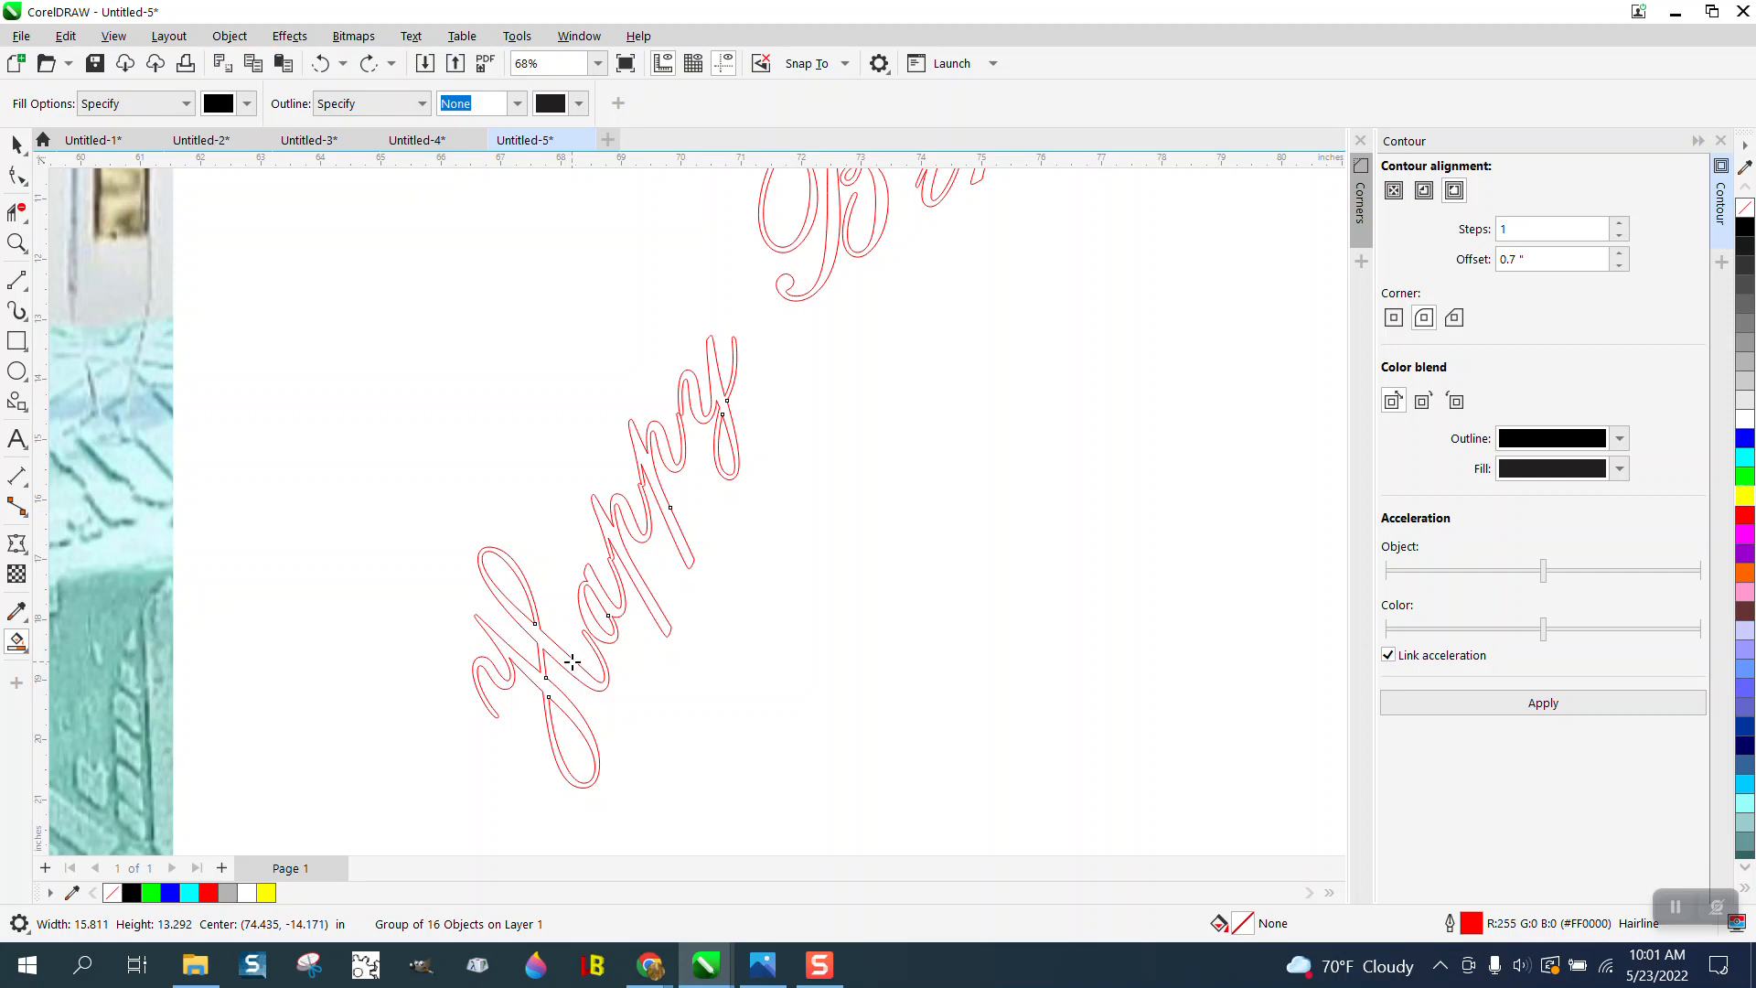
left_click(567, 662)
left_click(619, 586)
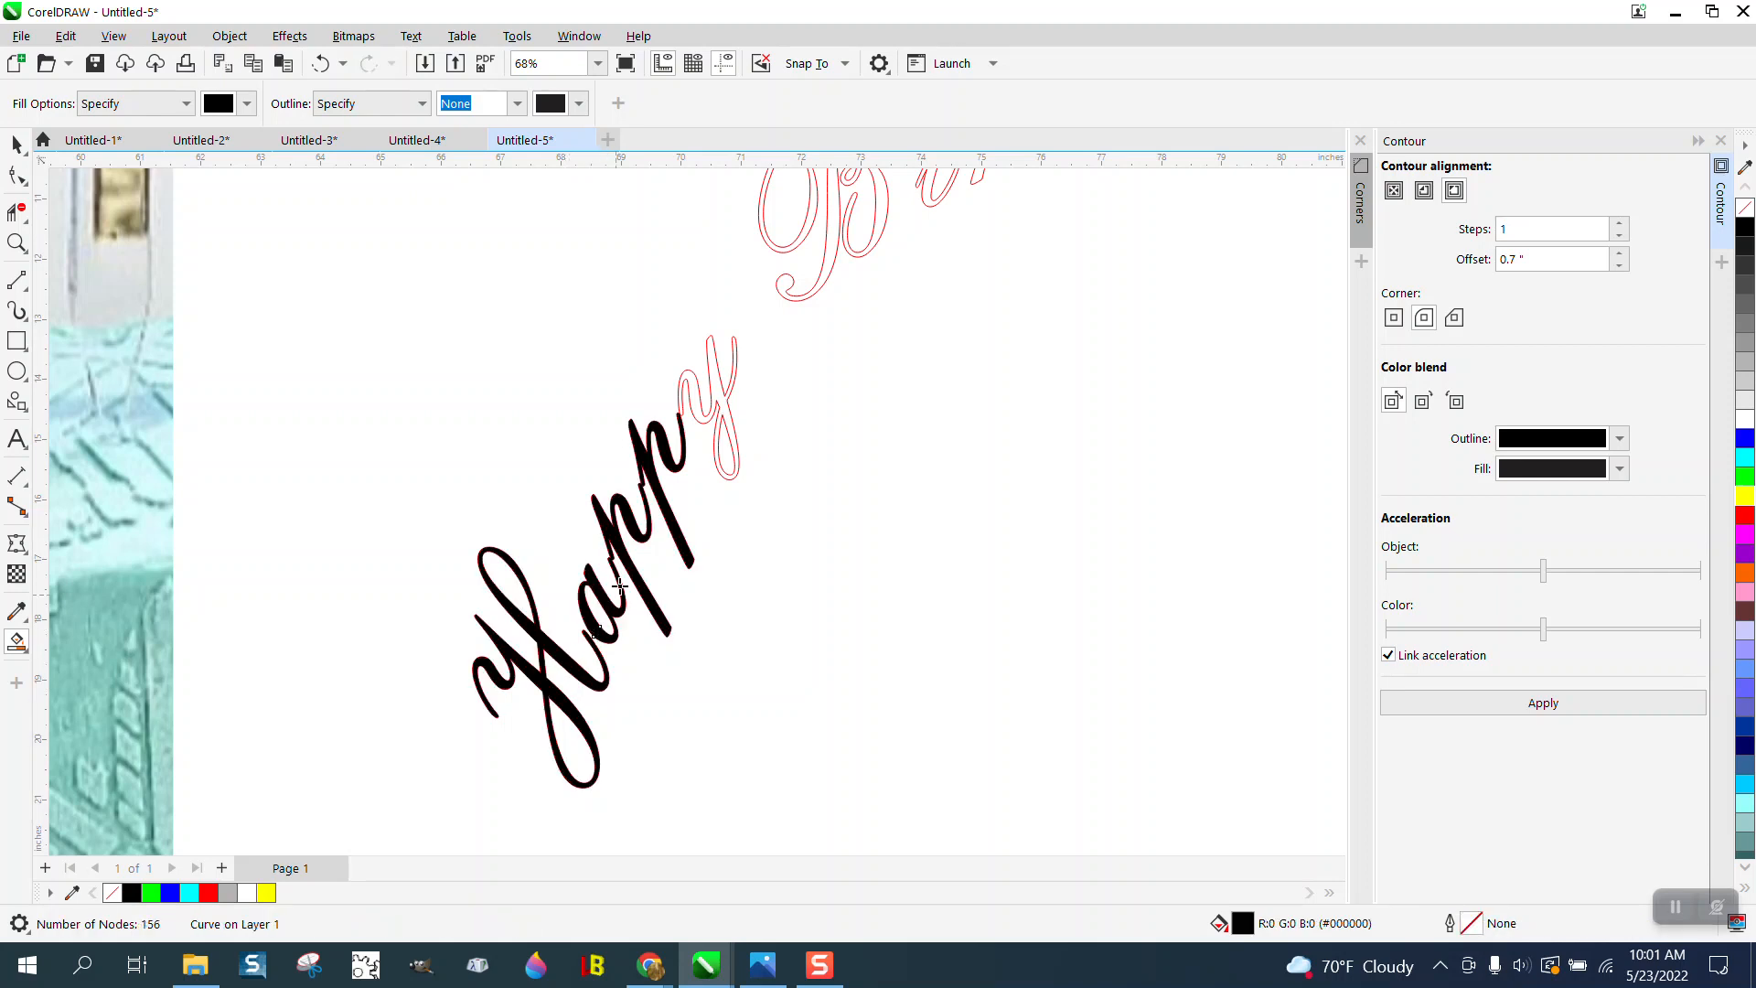
left_click(709, 419)
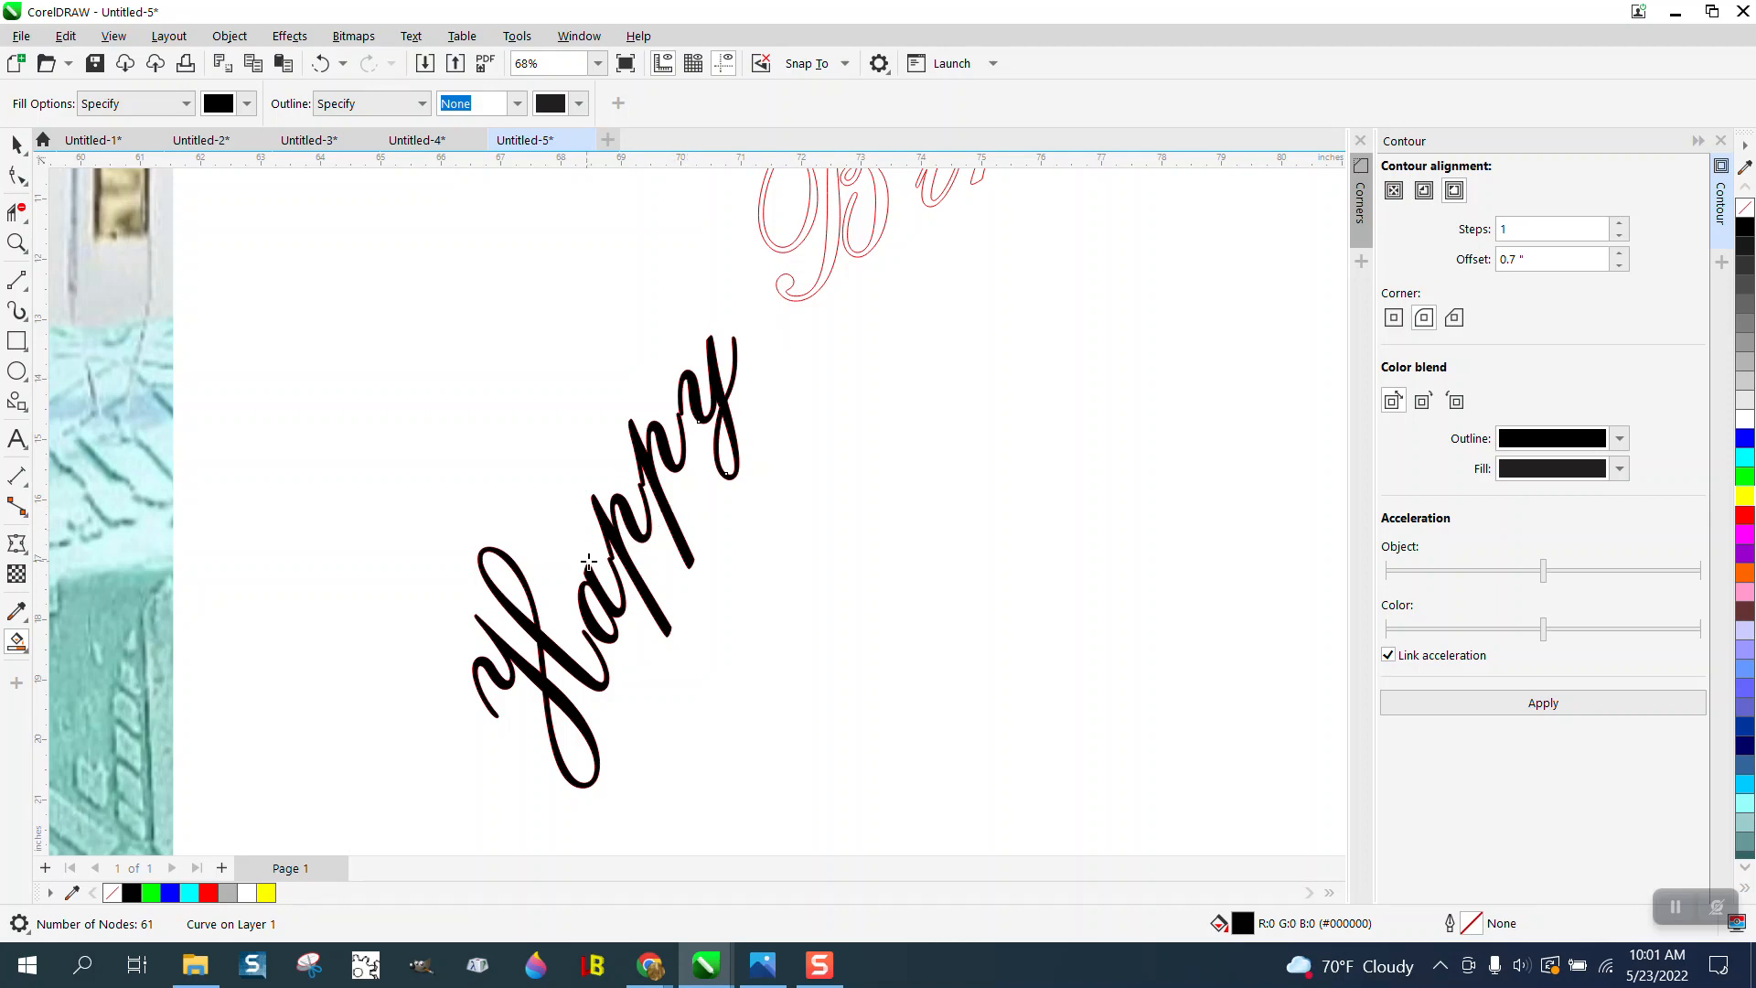
- Smart-fill the letters of the word Birthday with black
scroll(631, 572, "down", 2)
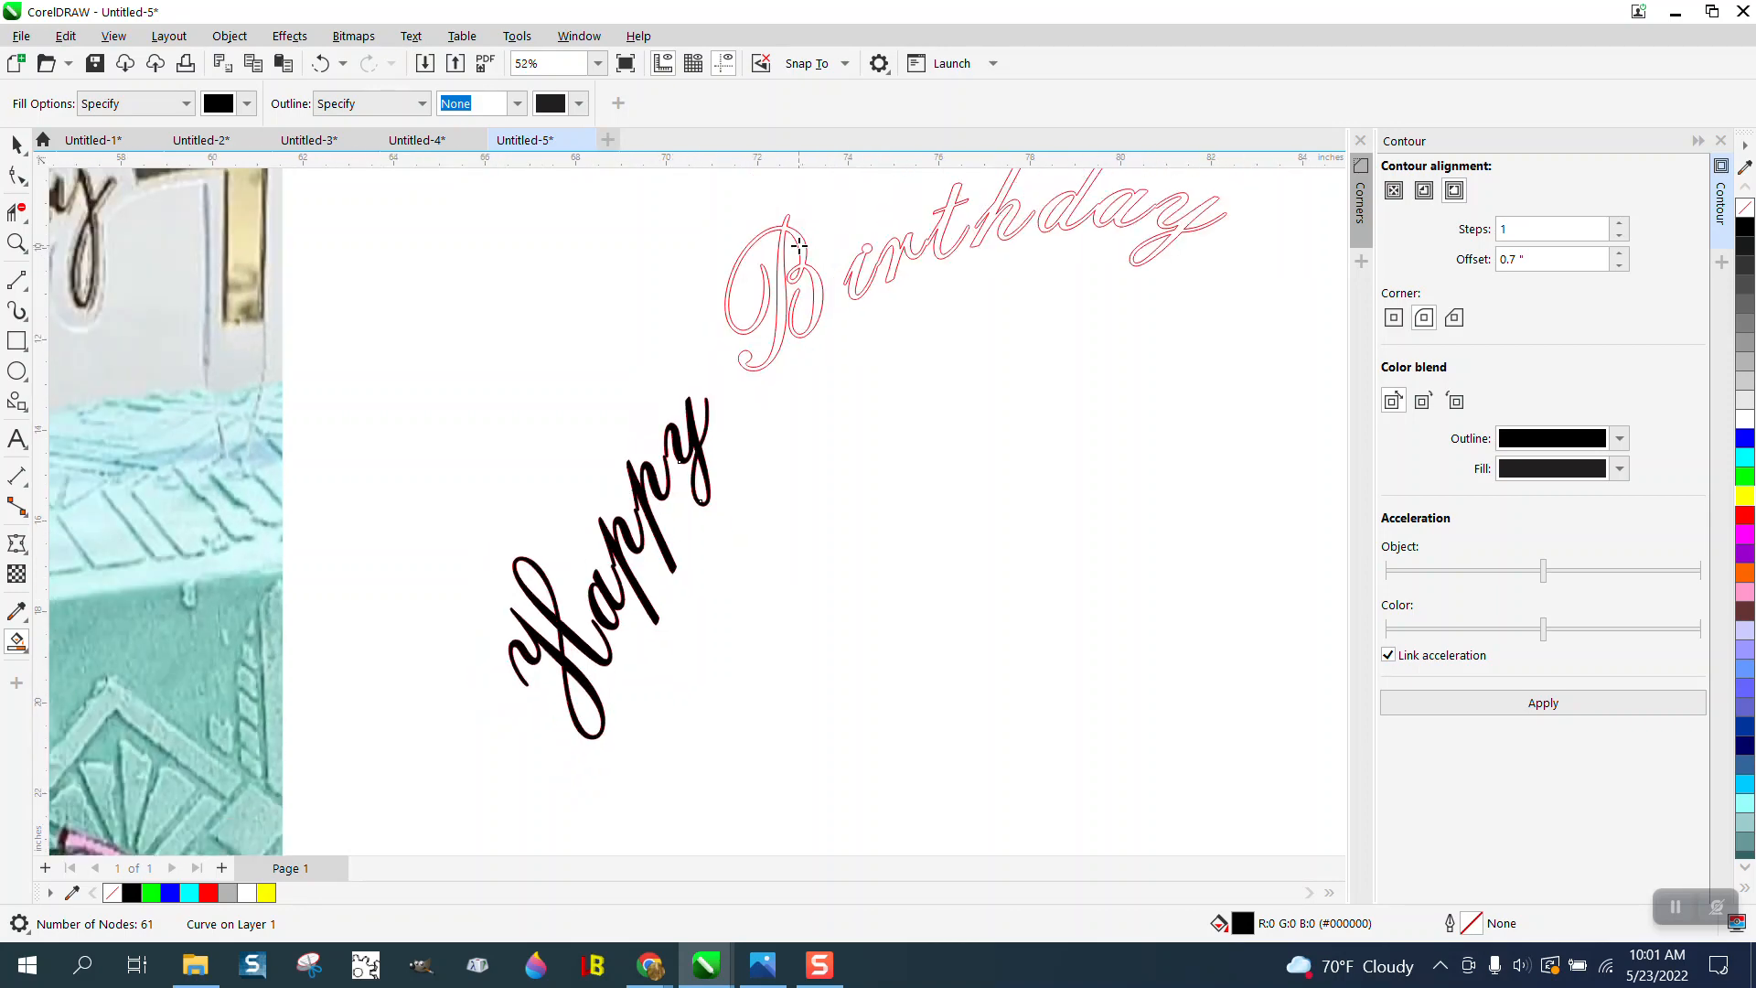
left_click(798, 245)
left_click(857, 266)
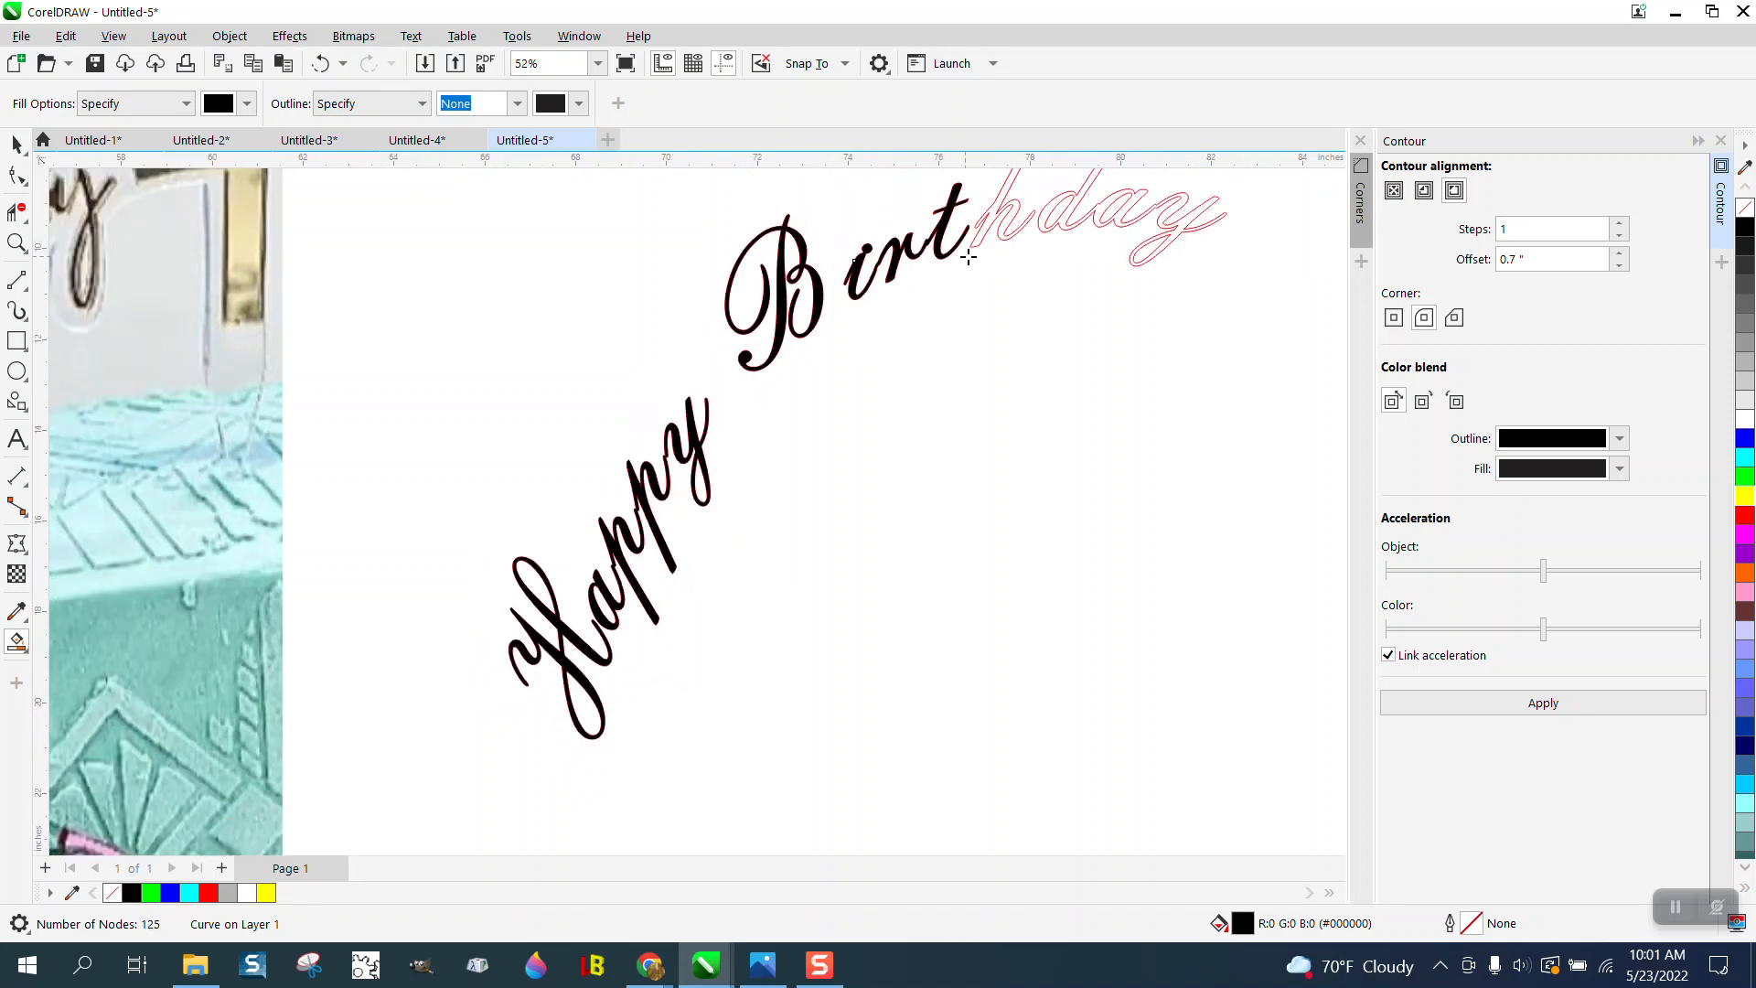
left_click(992, 218)
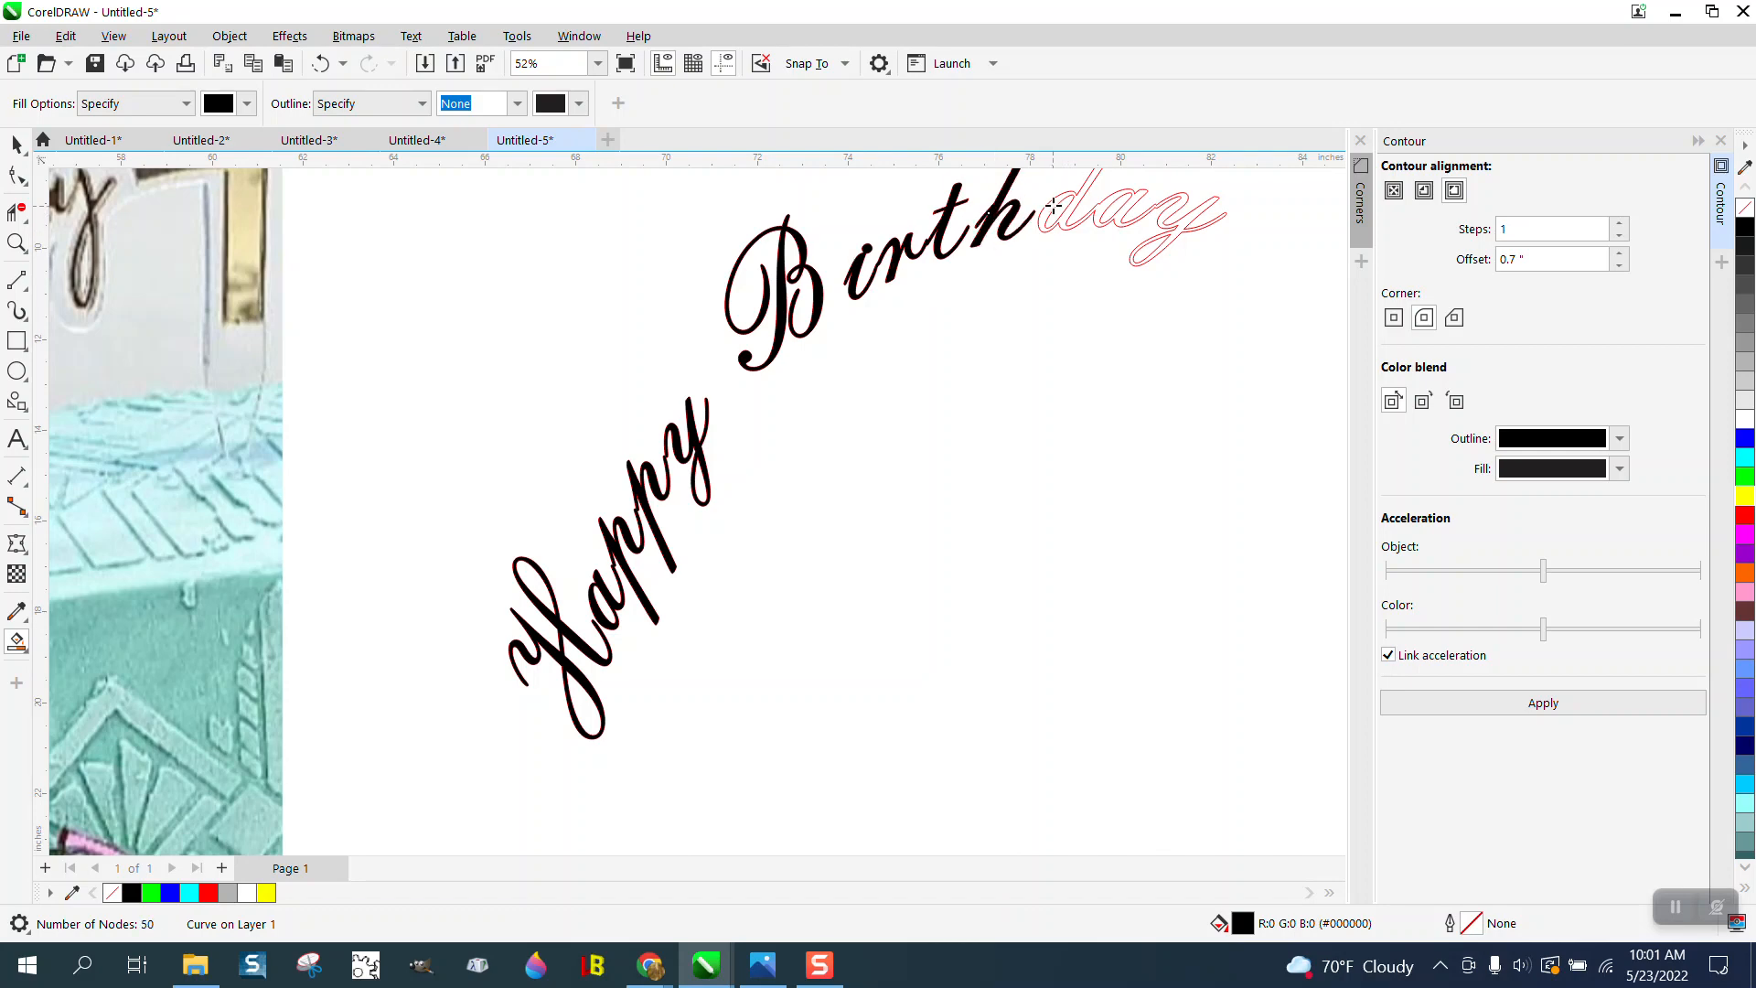
left_click(1053, 205)
- Select all the filled Happy Birthday lettering and move it 46 inches left into the cloud outline
scroll(1050, 388, "down", 2)
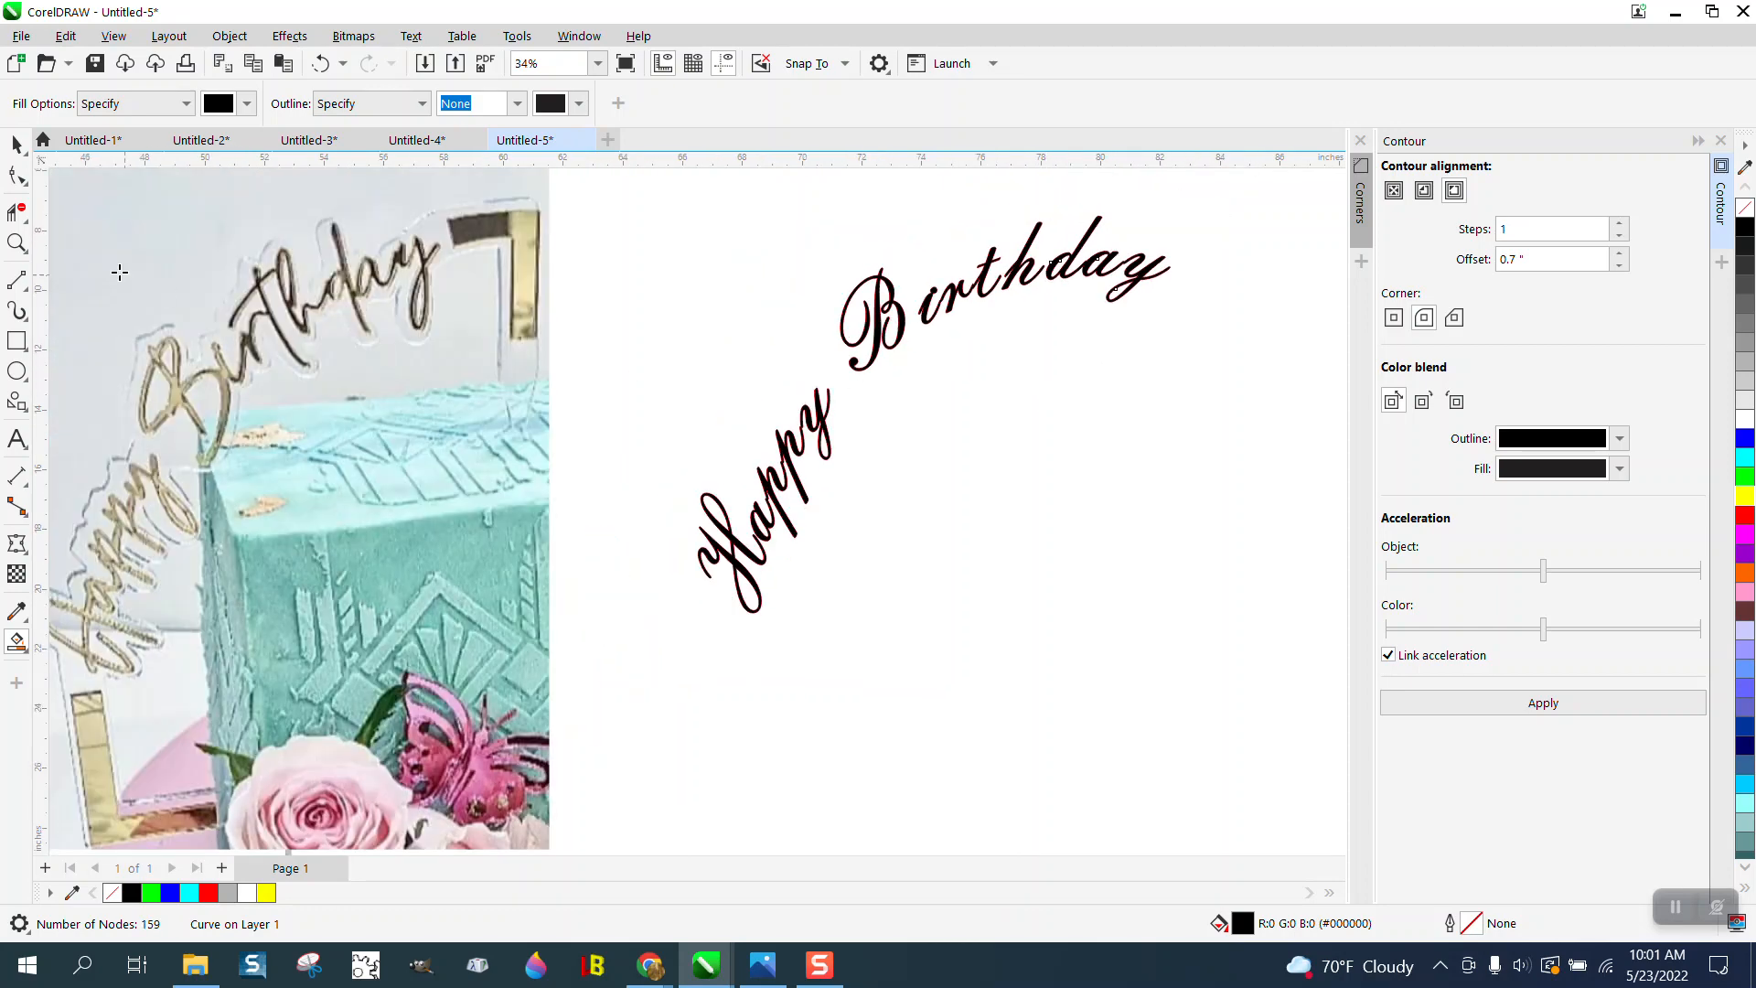
left_click(16, 143)
left_click_drag(624, 187, 1231, 608)
scroll(1191, 508, "down", 2)
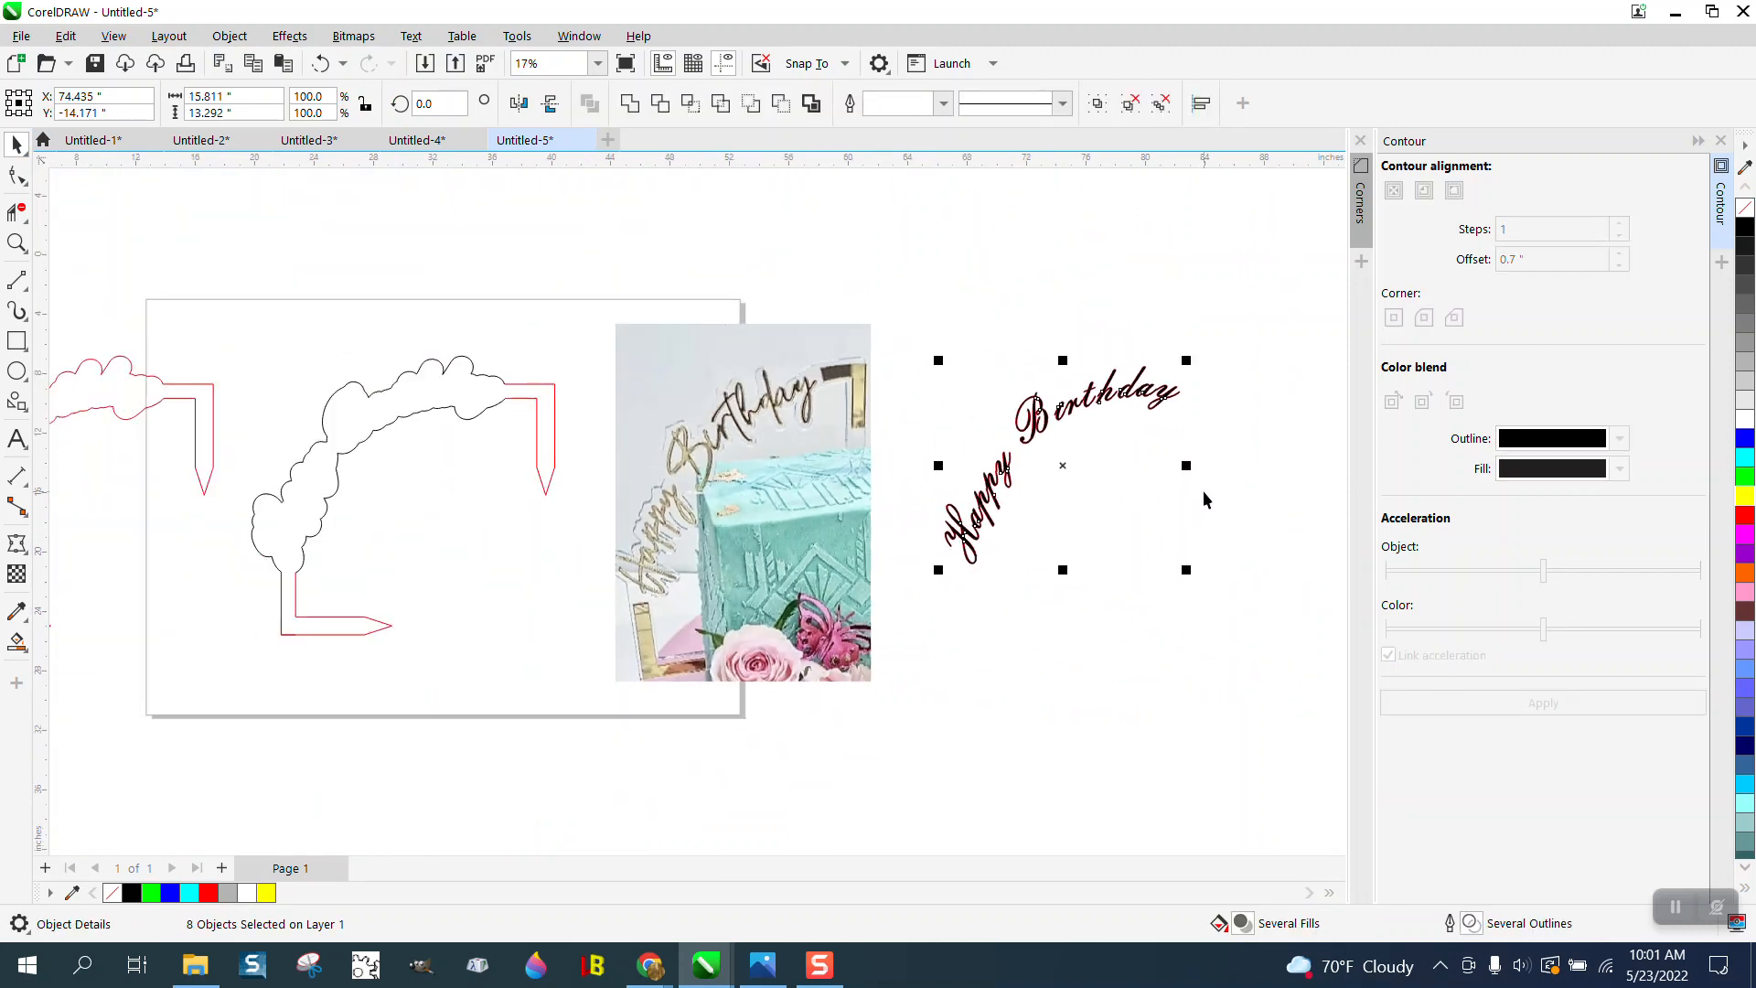
key("Left")
key("Left")
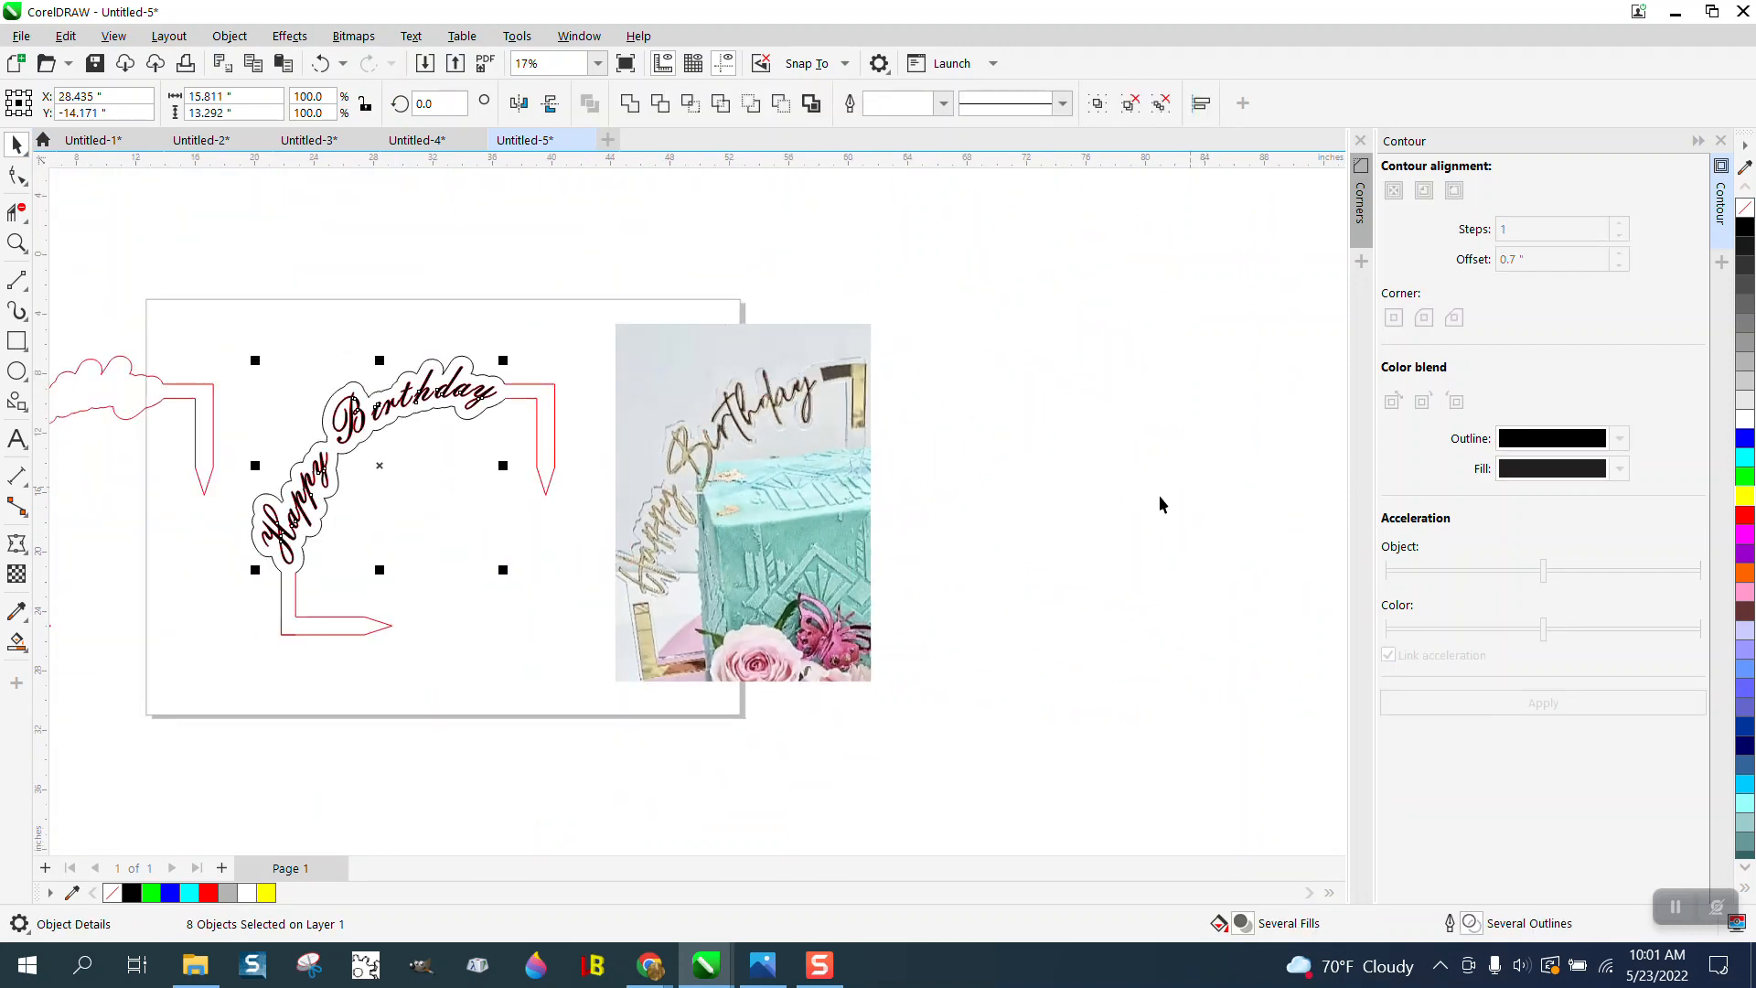
left_click(398, 219)
- Draw two 2-point lines across the upper-right L support, one near the cloud outline and one above the pointed tip
left_click(16, 242)
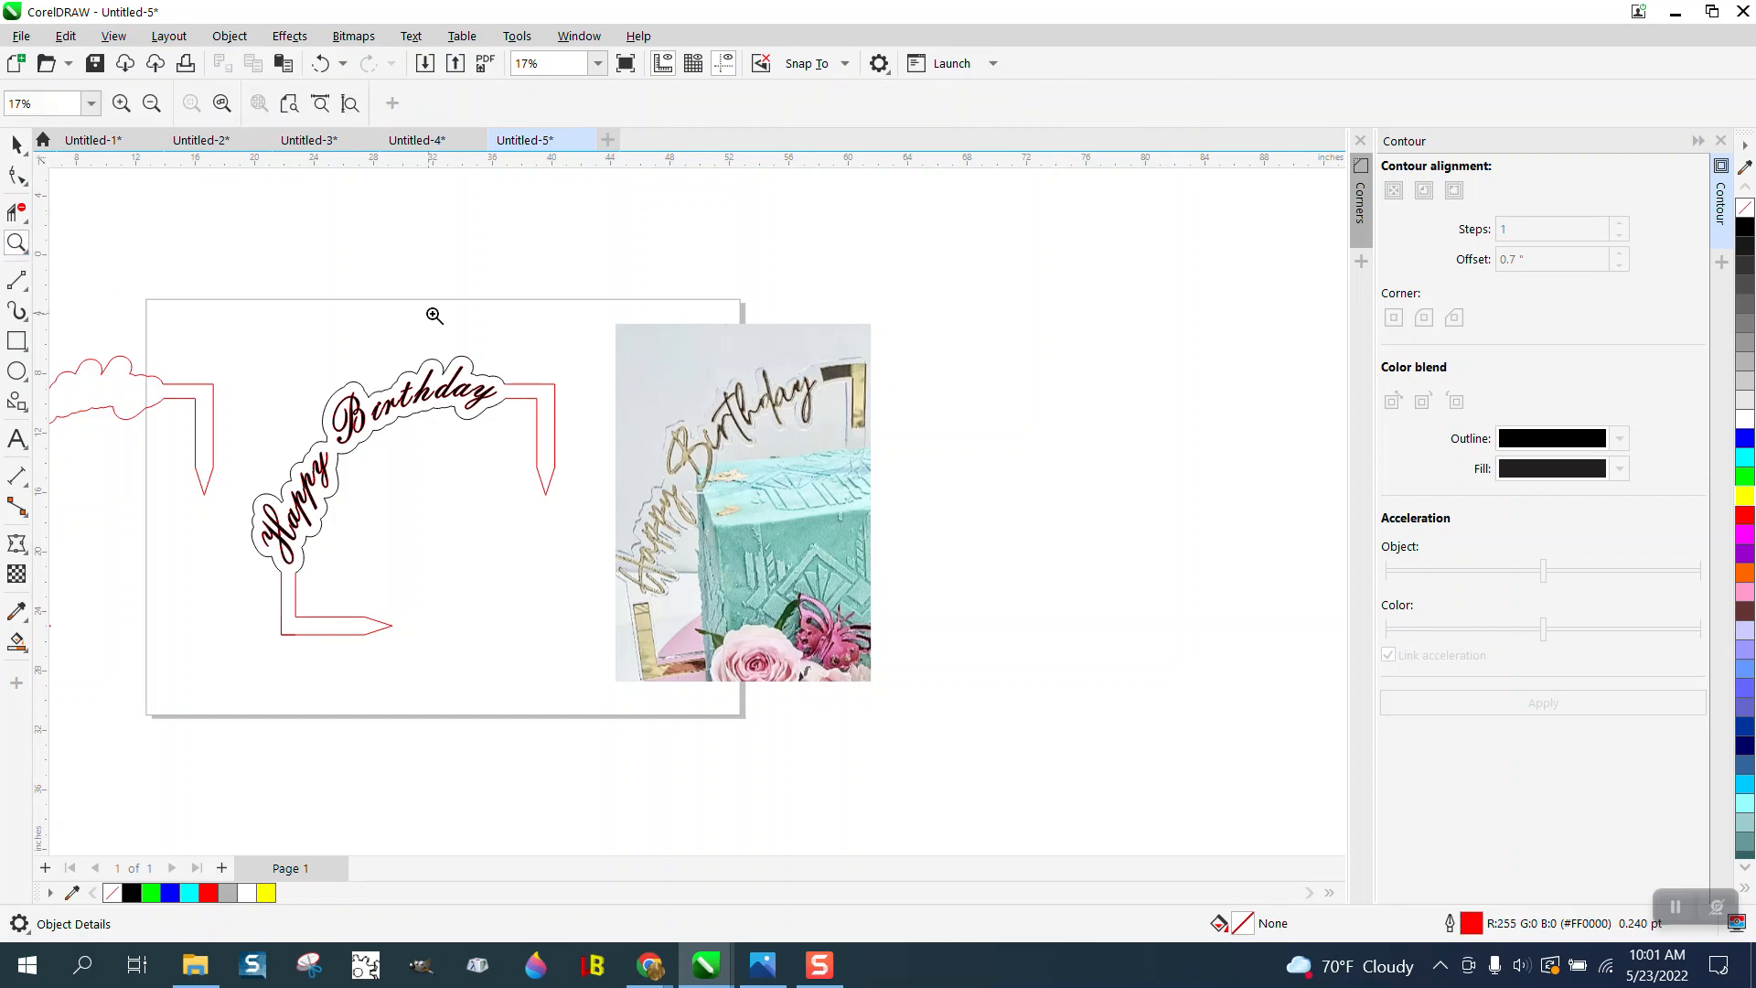
left_click_drag(247, 339, 779, 640)
scroll(604, 465, "down", 2)
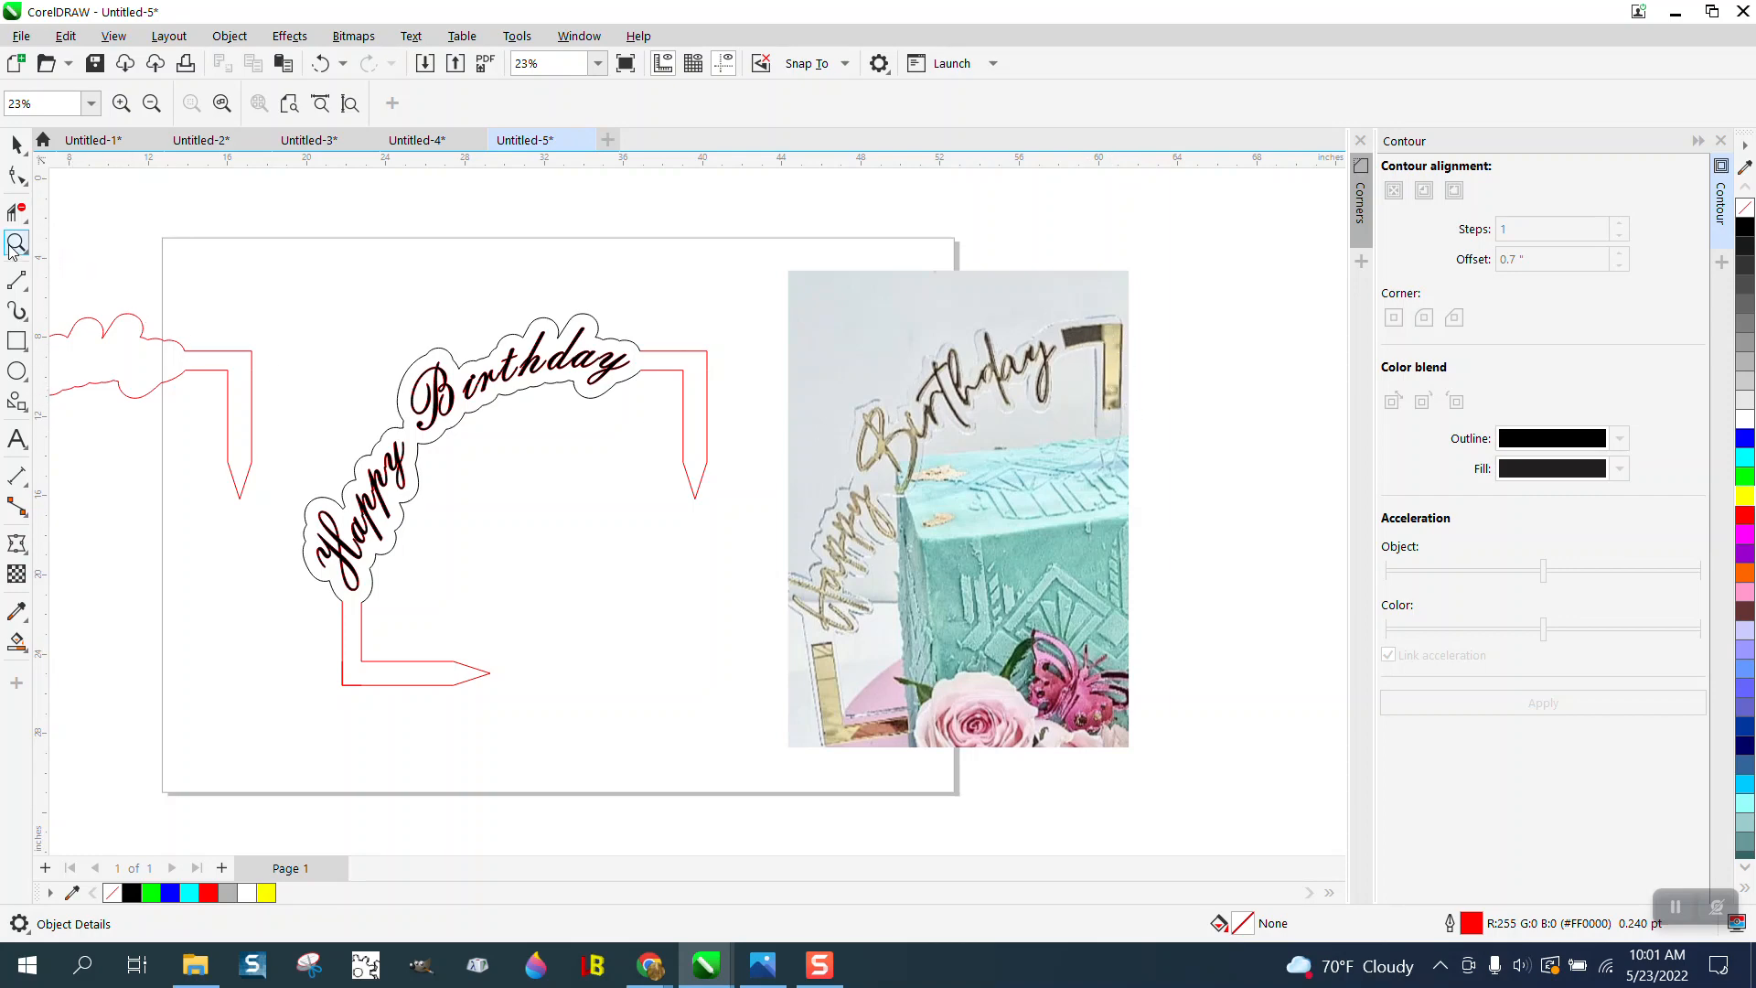
left_click_drag(649, 325, 766, 507)
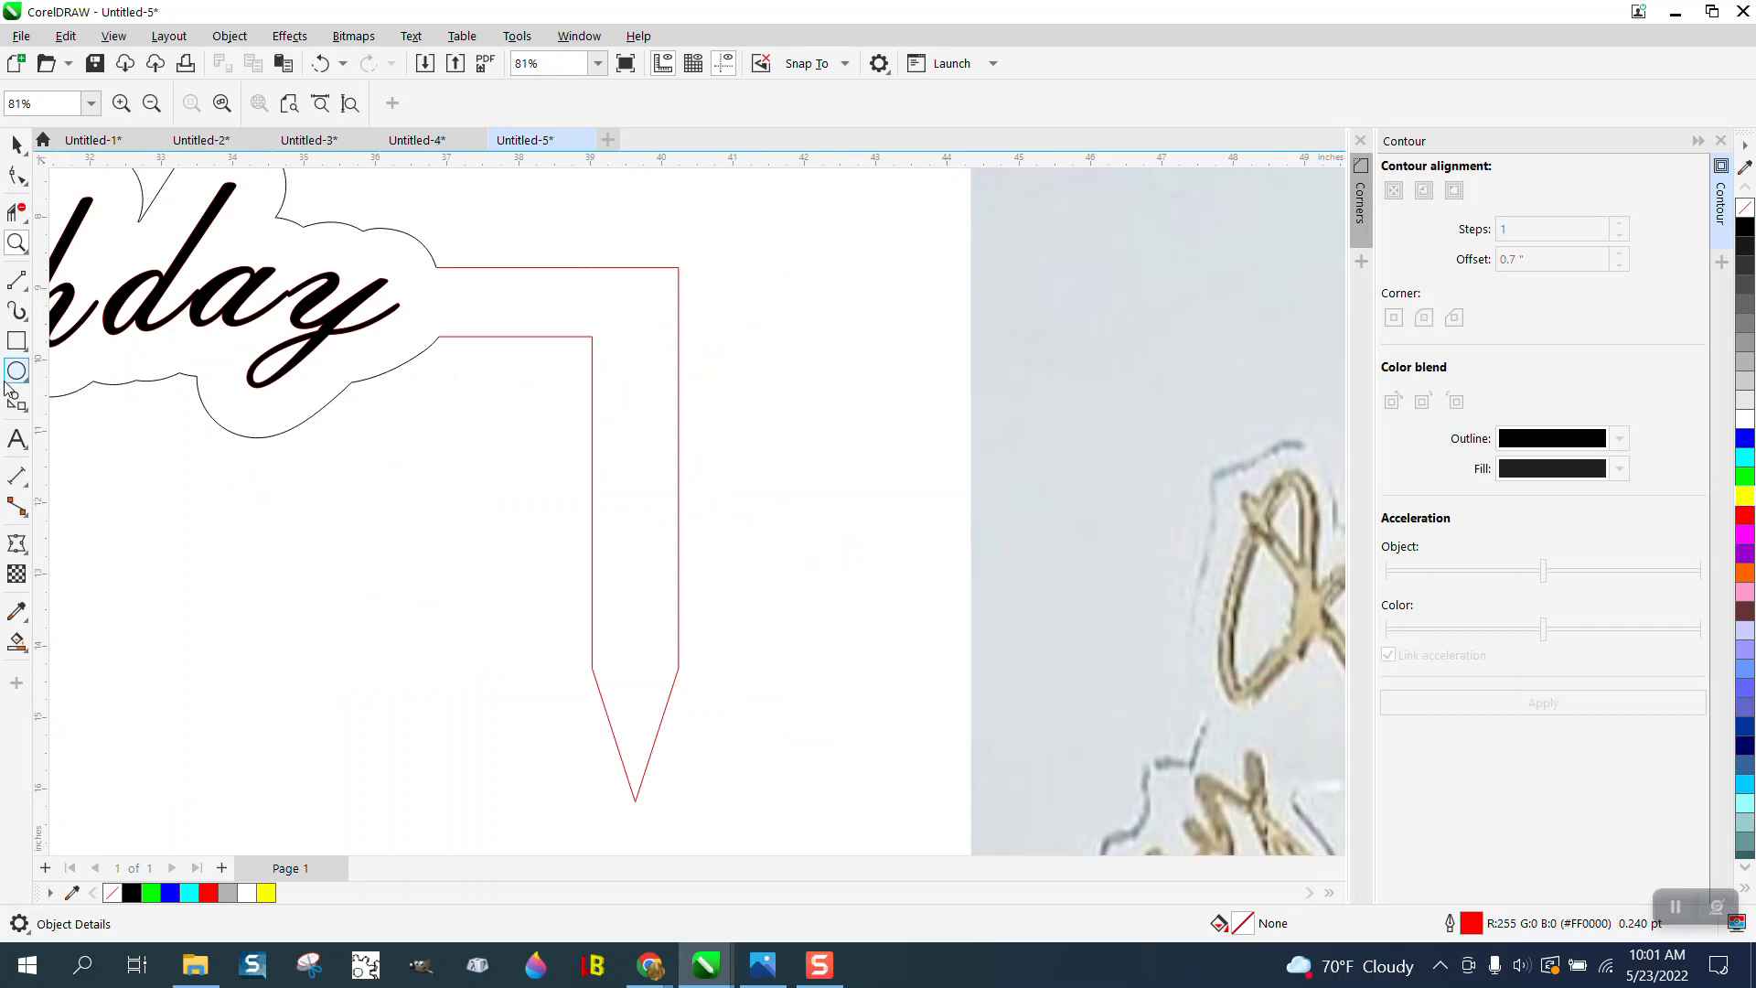
left_click(23, 291)
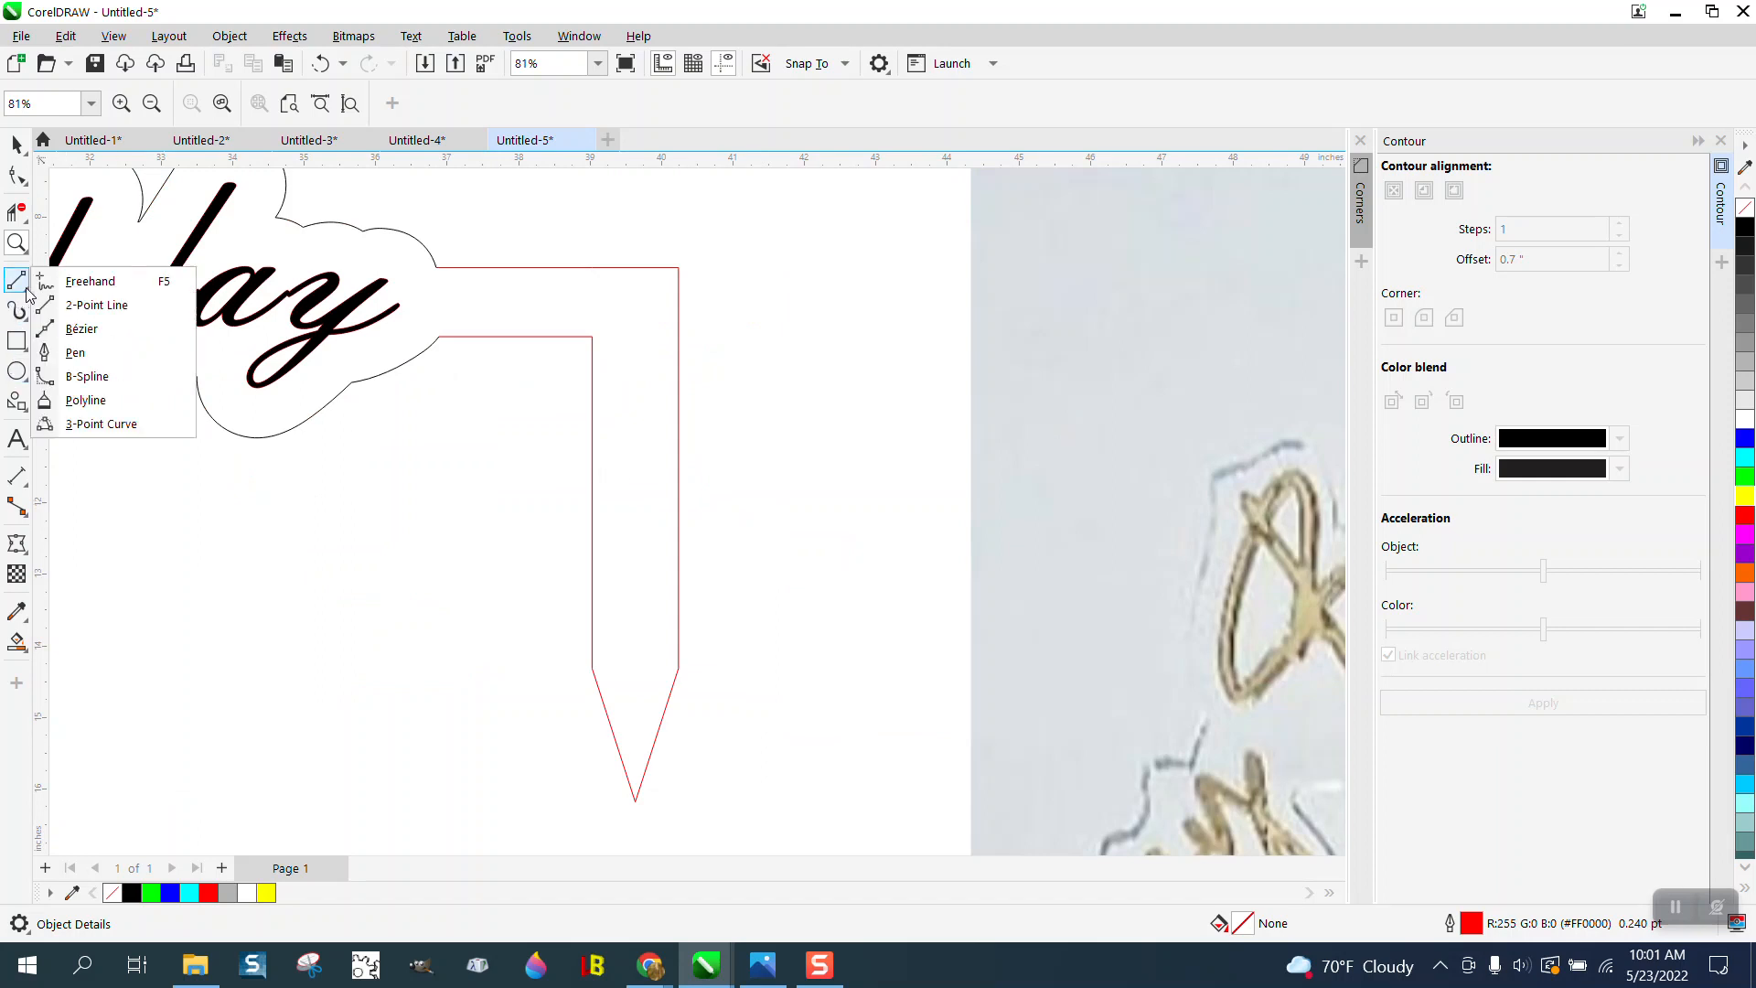
left_click(92, 300)
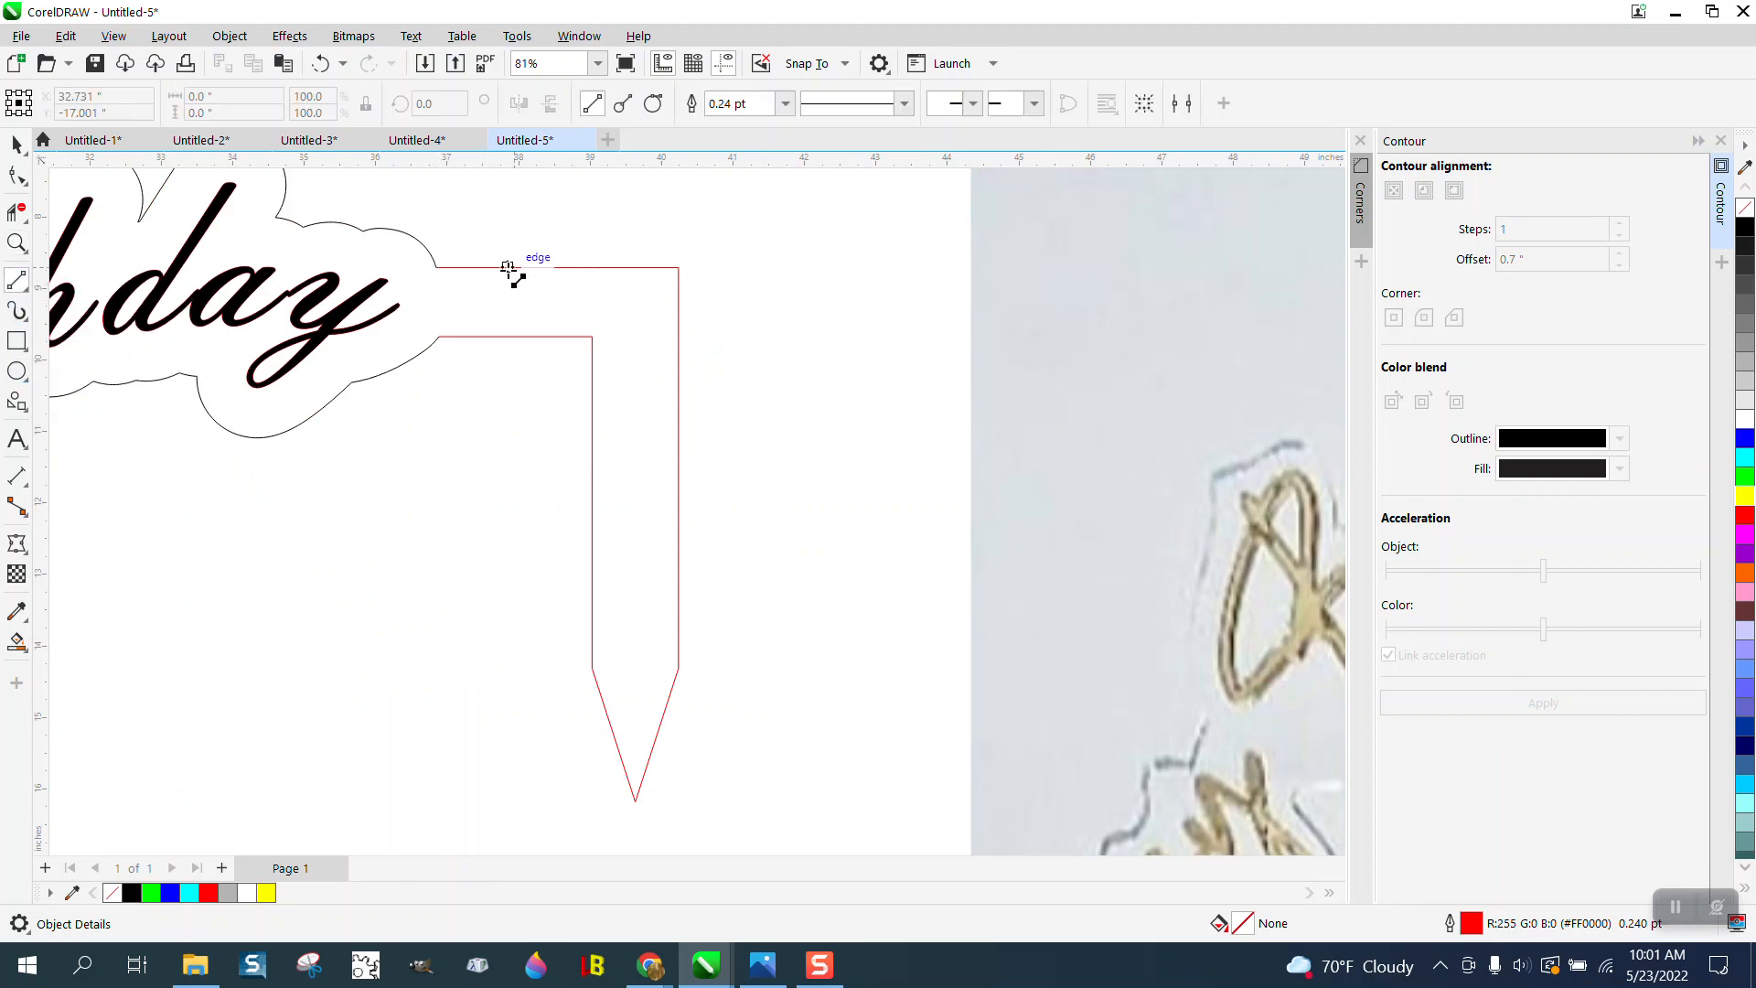
left_click_drag(473, 268, 472, 337)
left_click_drag(593, 570, 678, 569)
- Smart-fill the L-shaped section between the two dividing lines with black
left_click(17, 642)
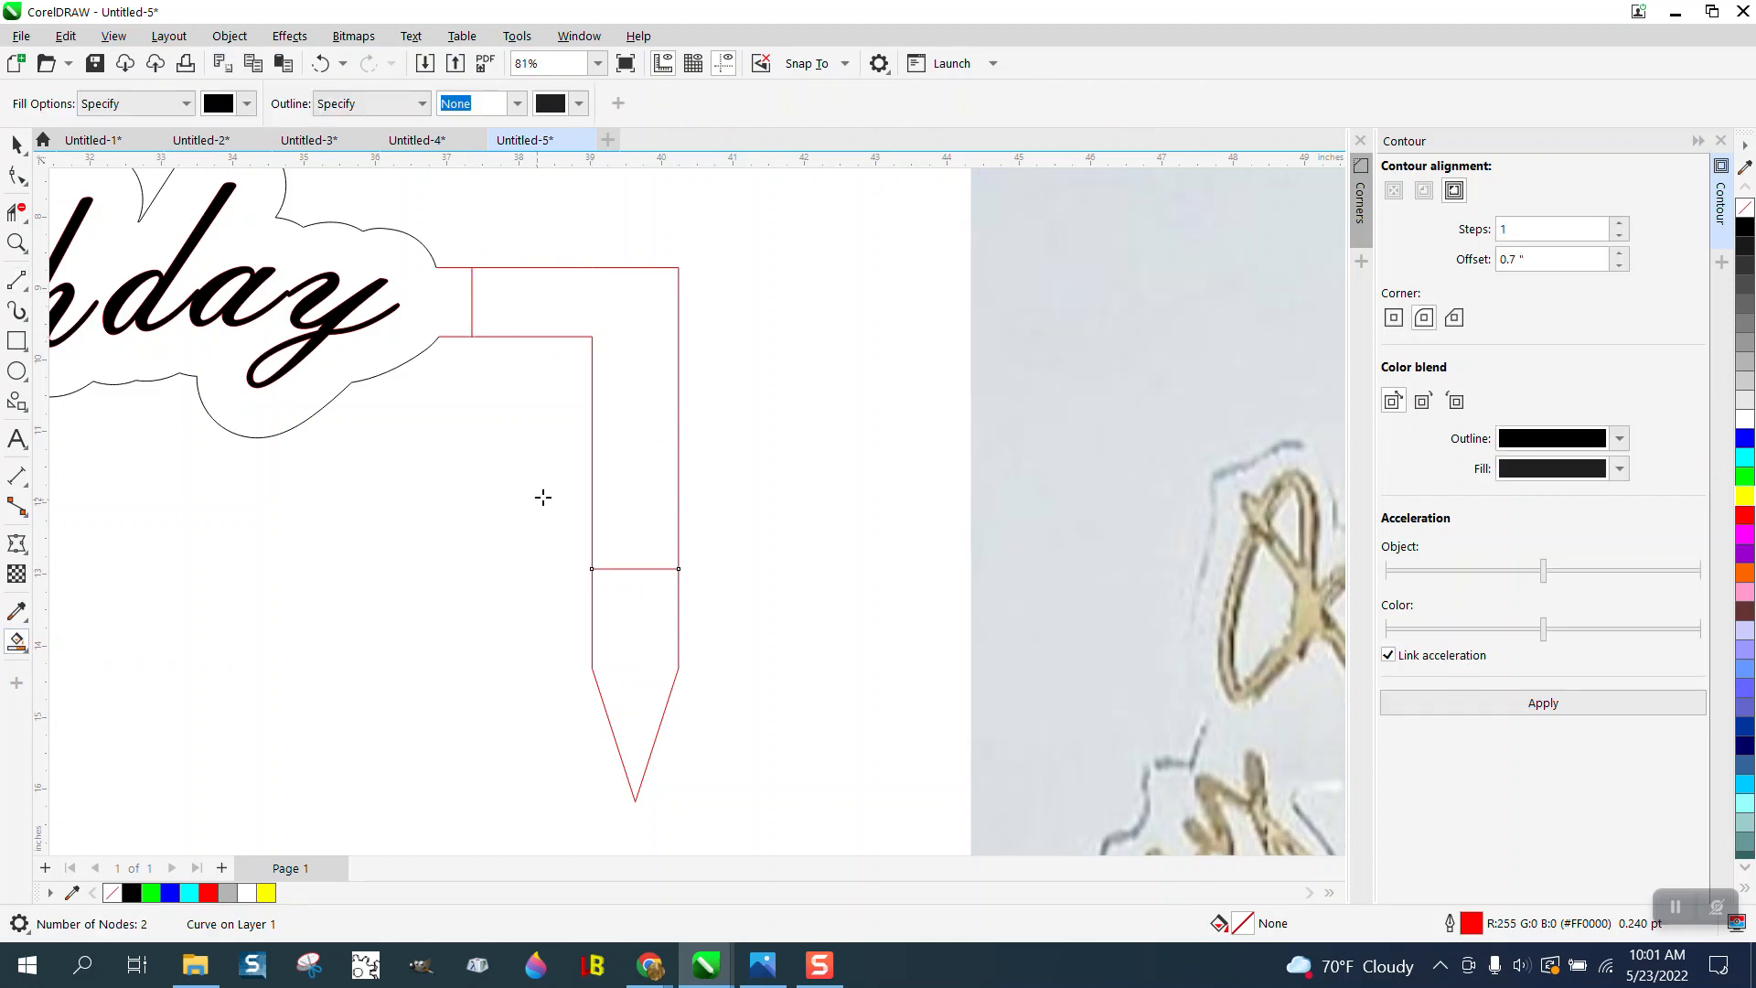
left_click(629, 436)
scroll(629, 439, "down", 5)
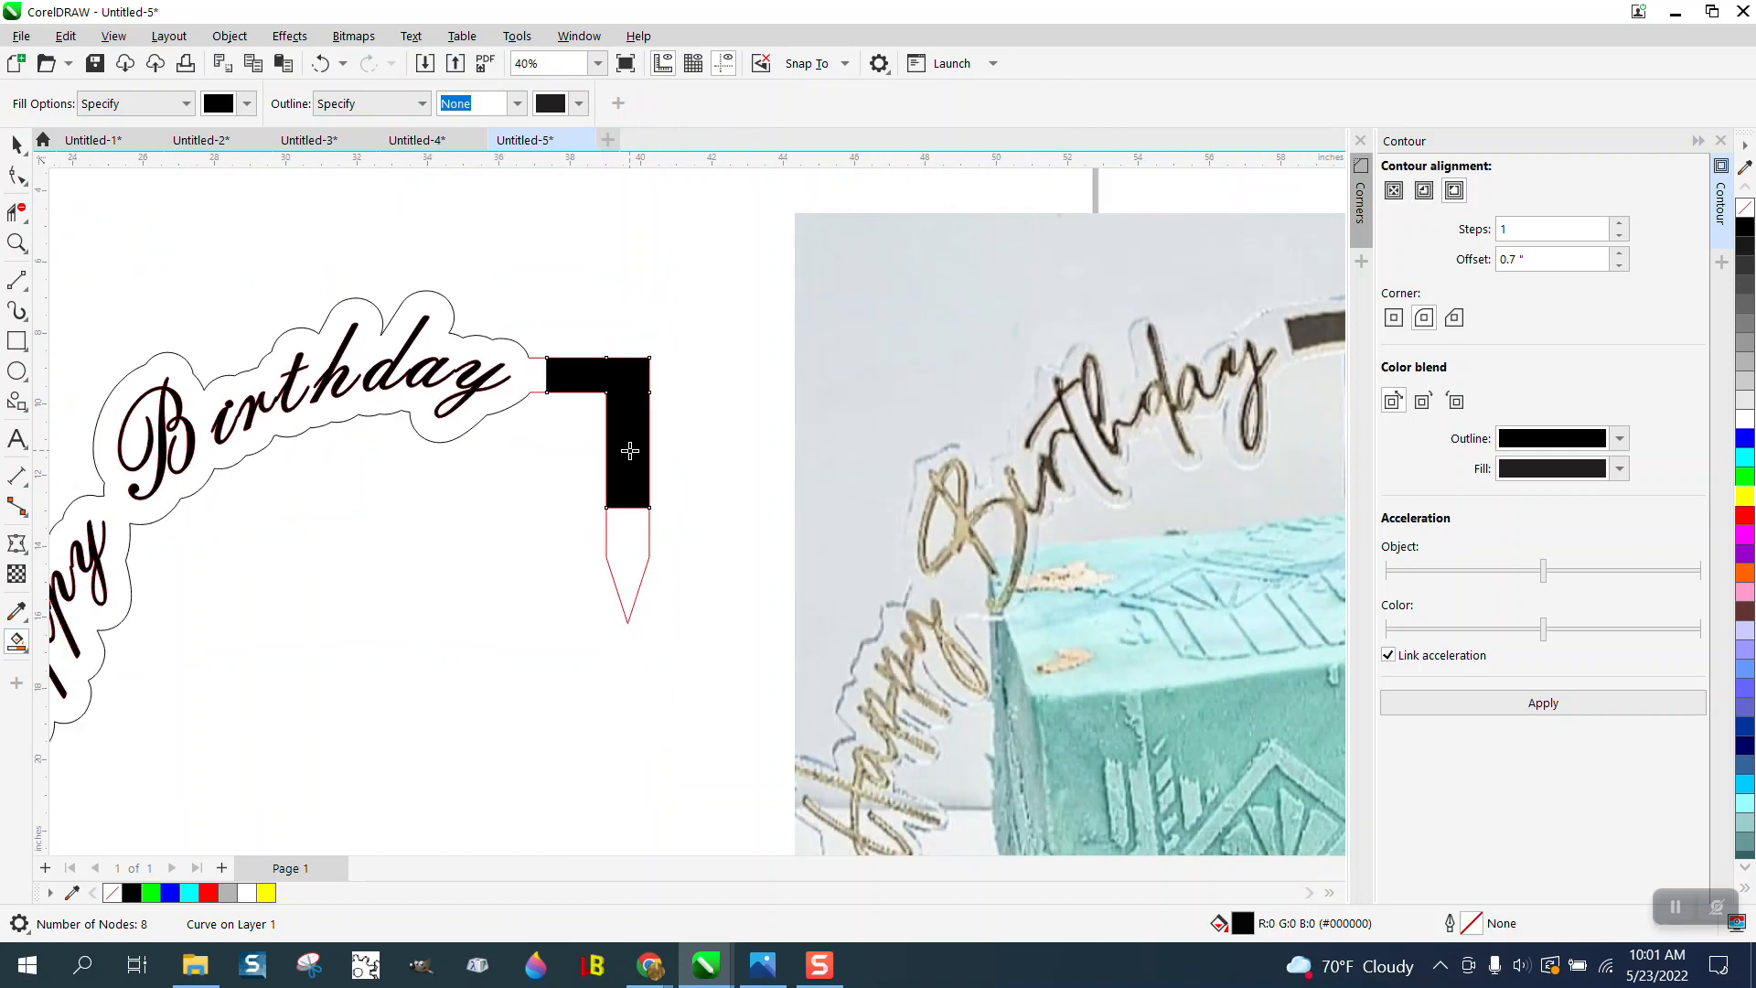
- Move the filled L piece below the page and replace its fill with a black outline
key("Right")
scroll(775, 448, "down", 2)
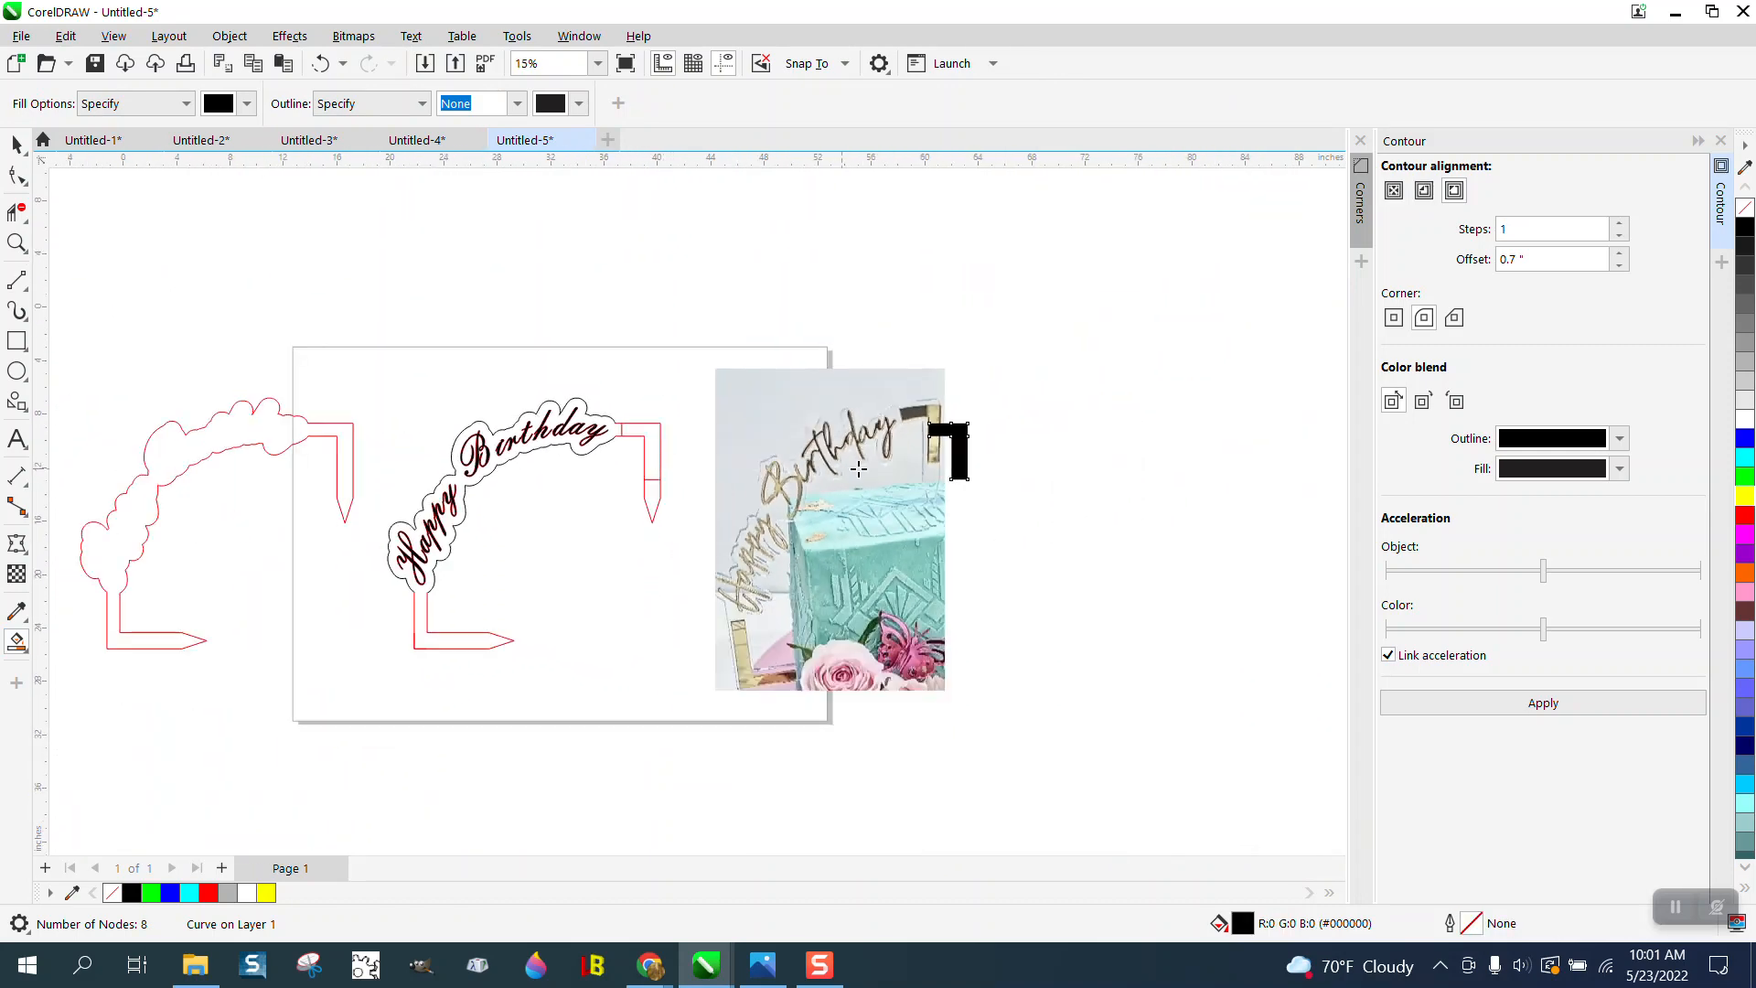
key("Up")
key("Down")
key("Down")
left_click(1746, 208)
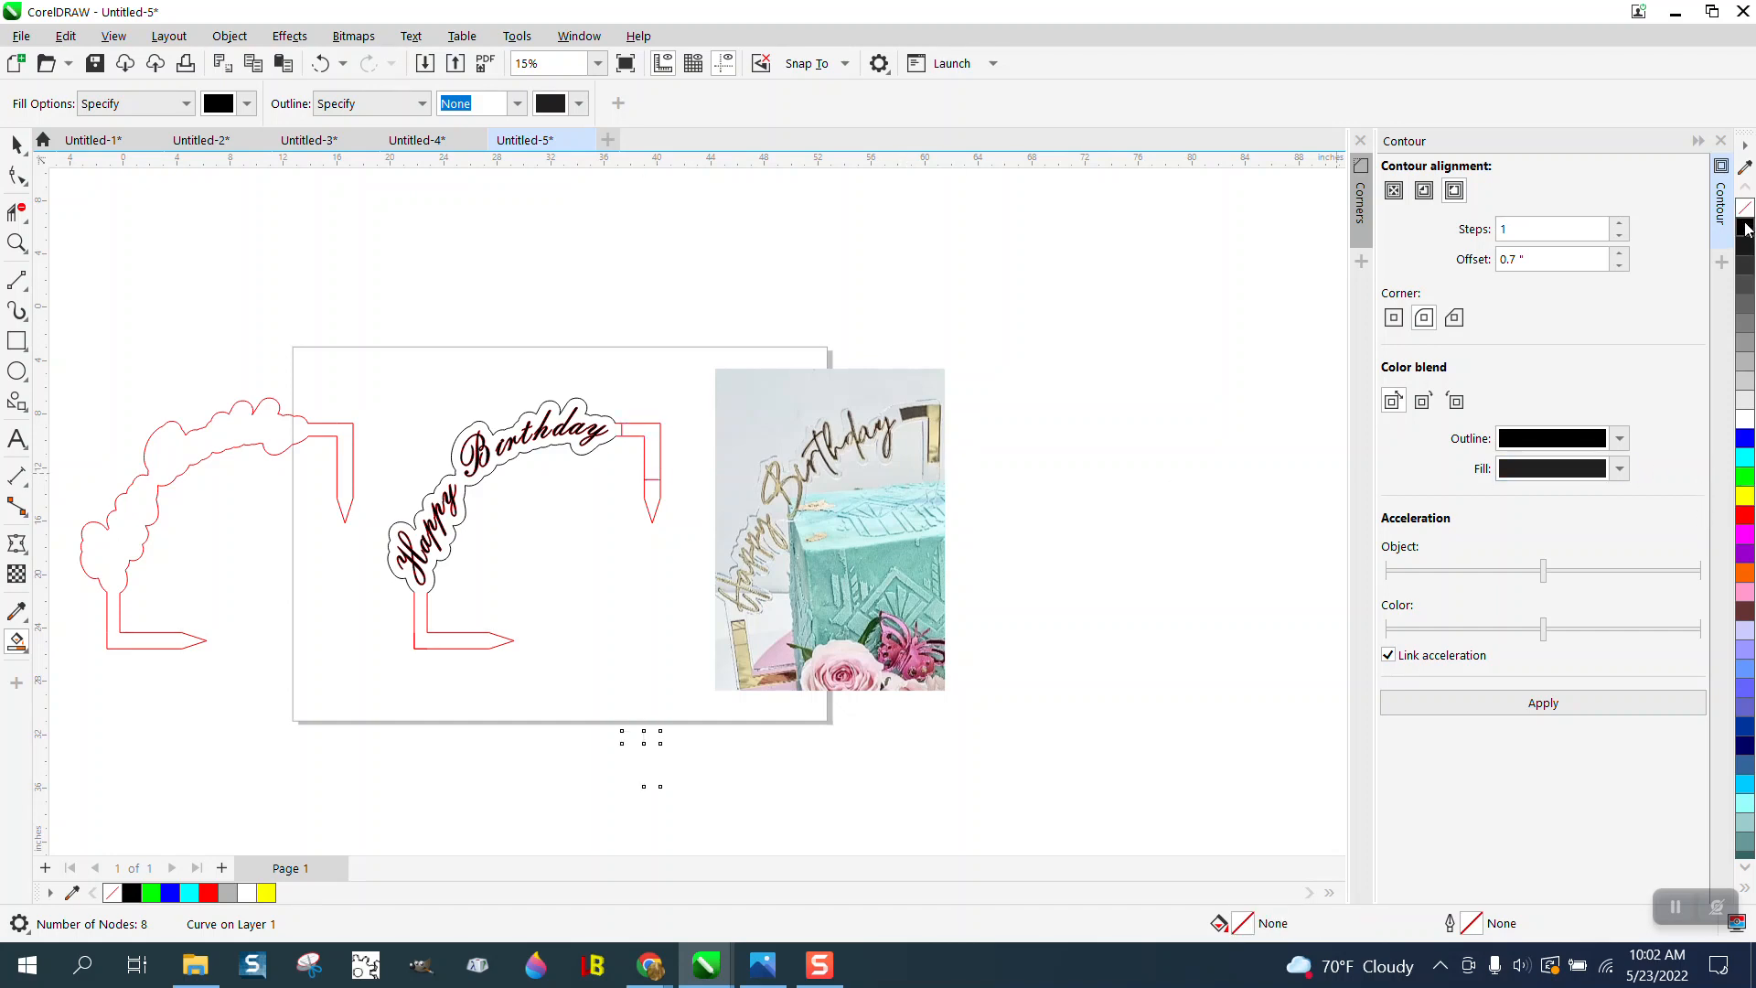
right_click(1746, 227)
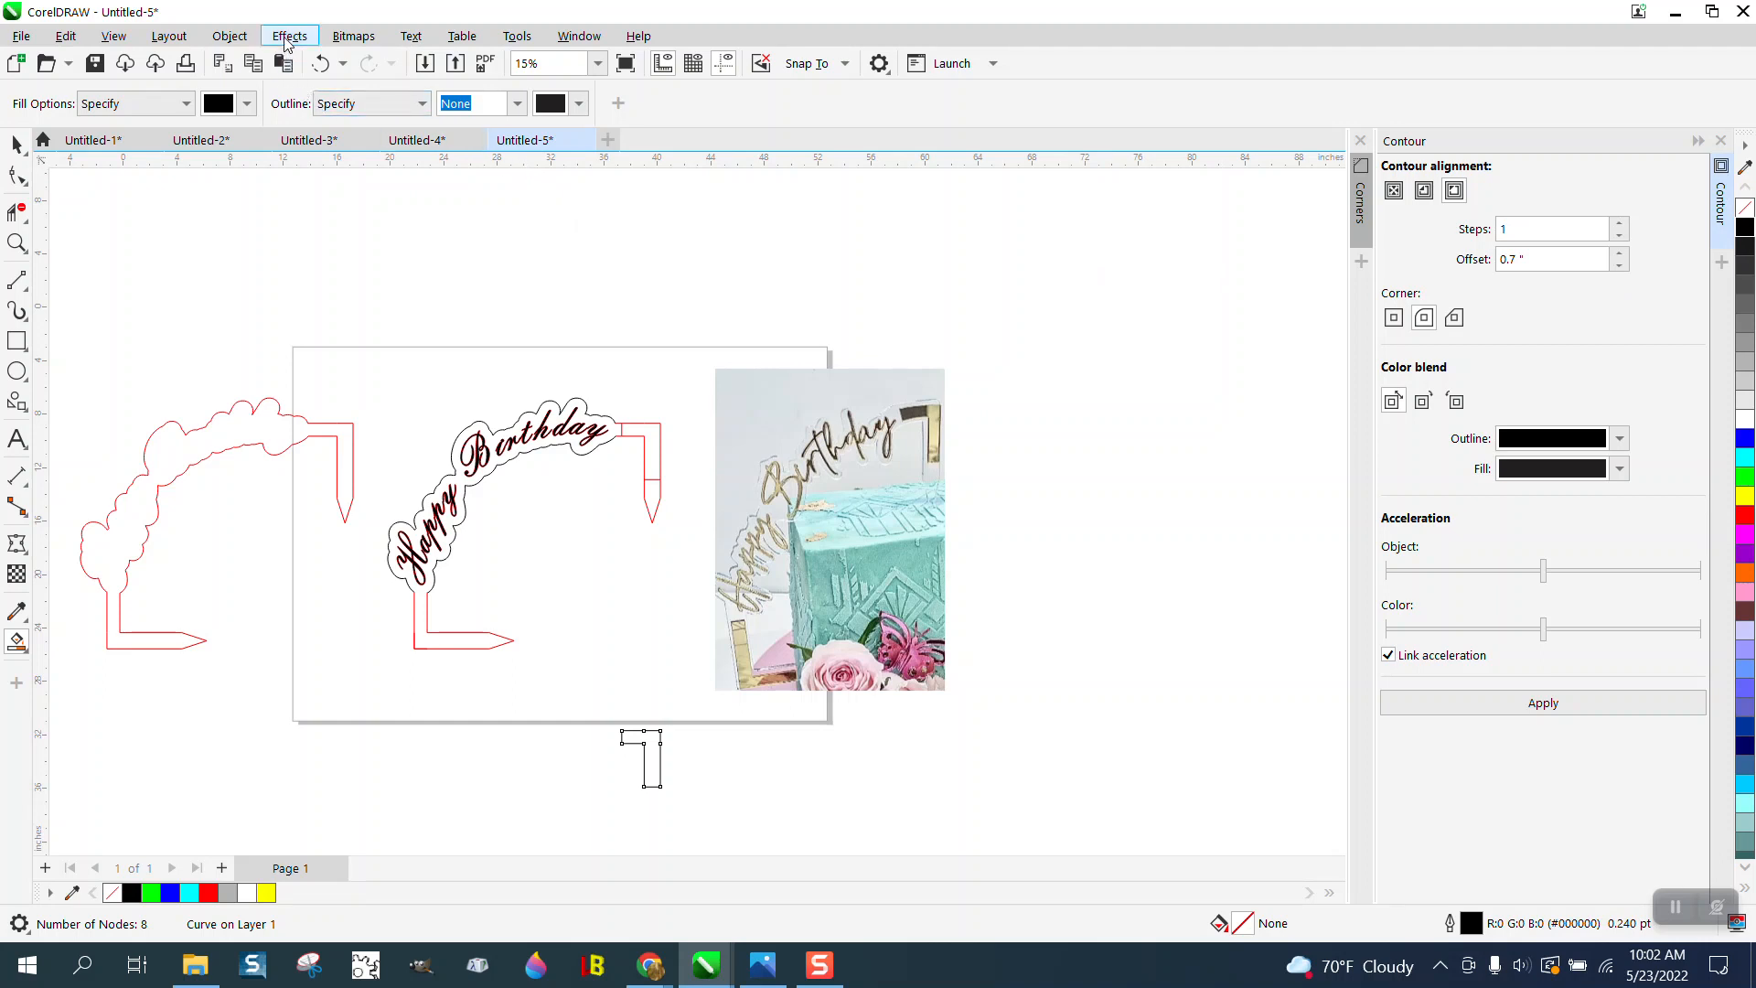
- Try a one-step inside contour with a 0.1-inch offset on the L piece
left_click(1424, 190)
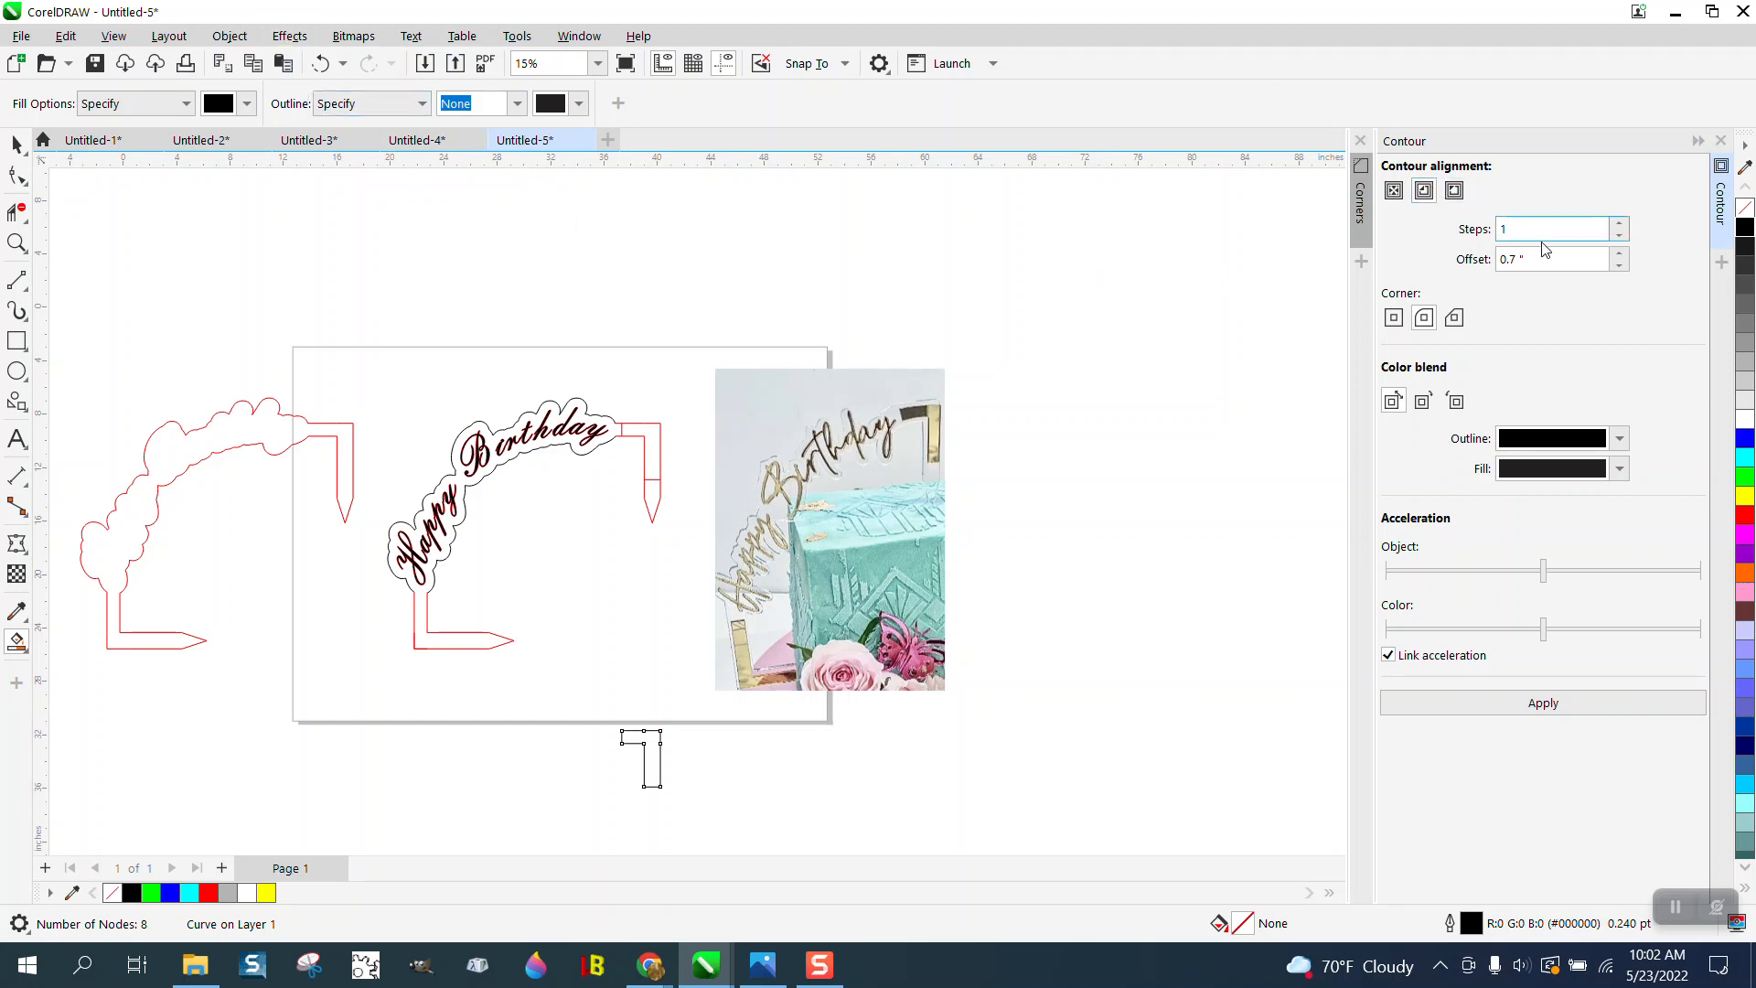
left_click_drag(1541, 256, 1465, 264)
type(".")
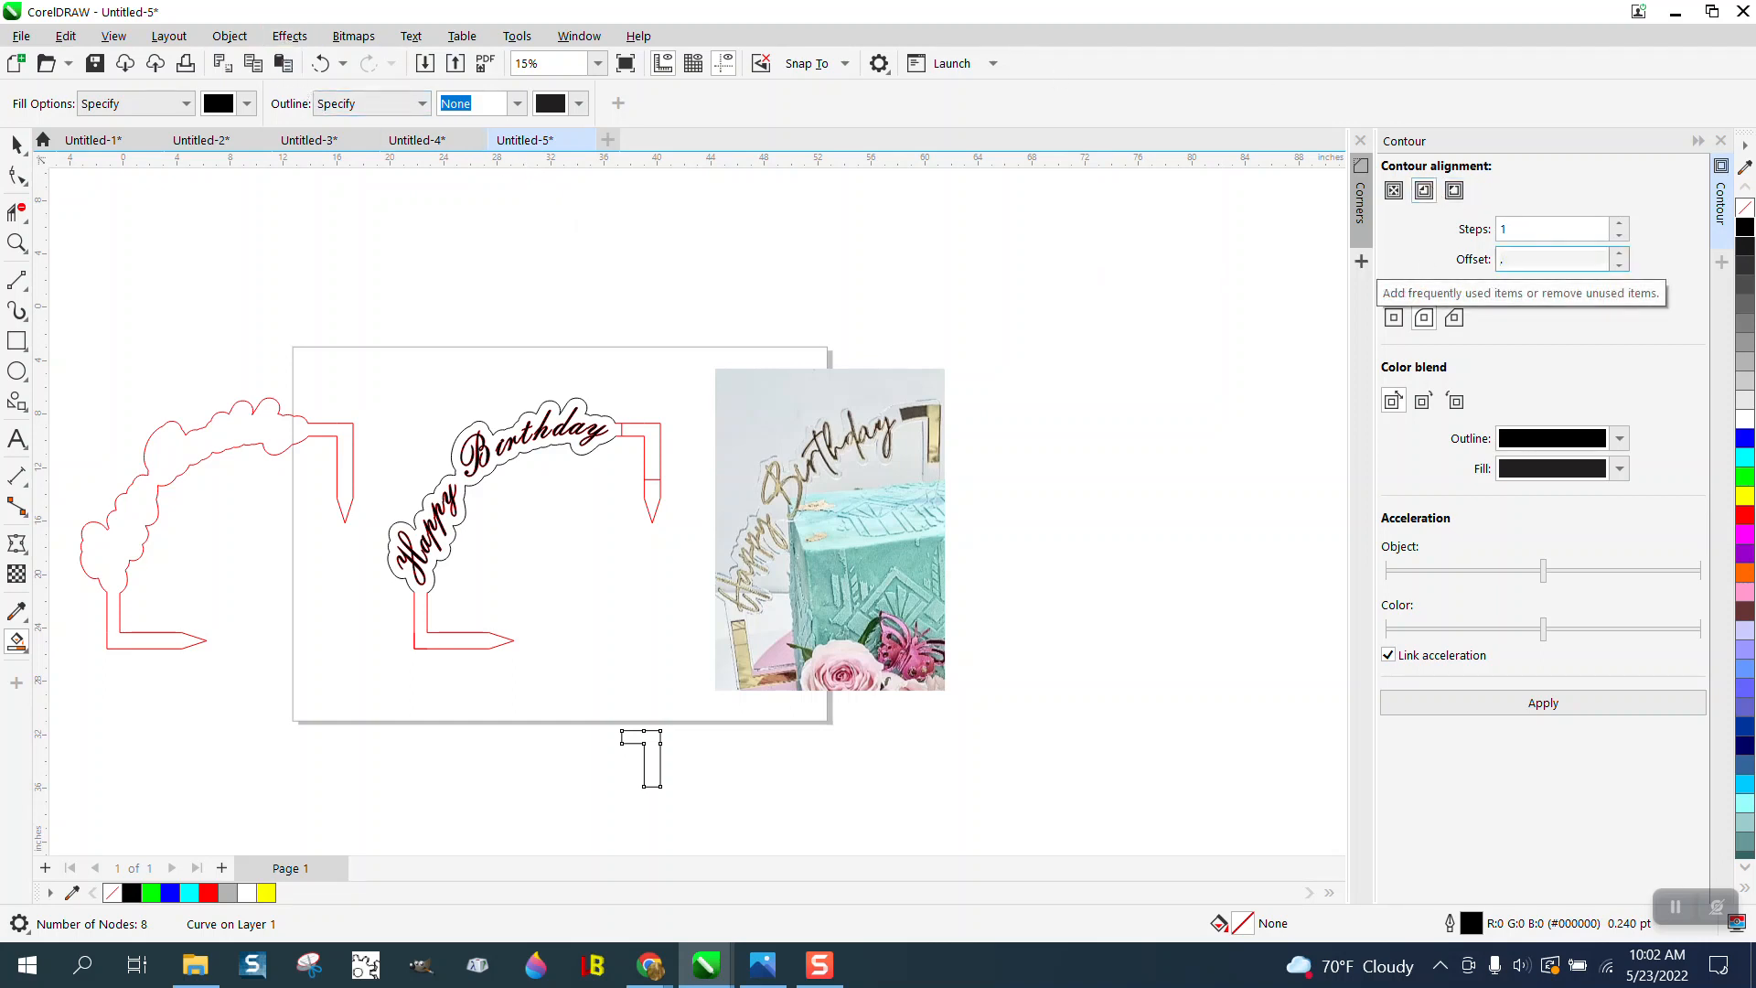
type("1")
left_click(1559, 704)
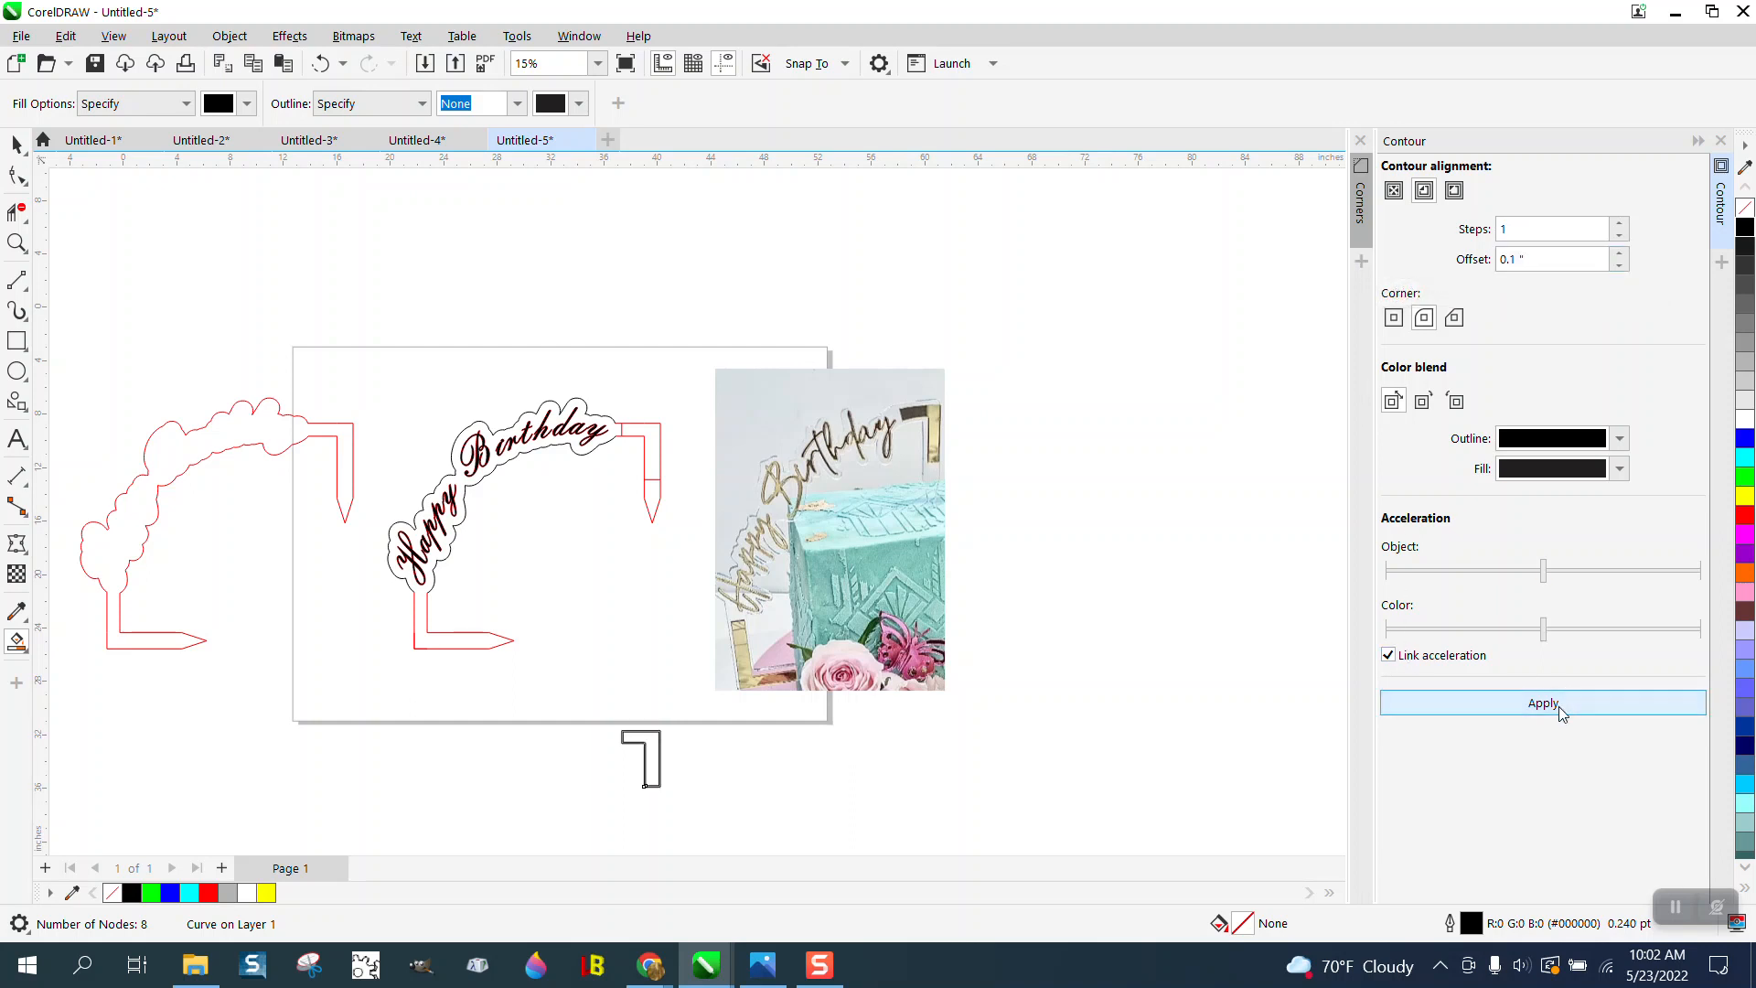
left_click(16, 242)
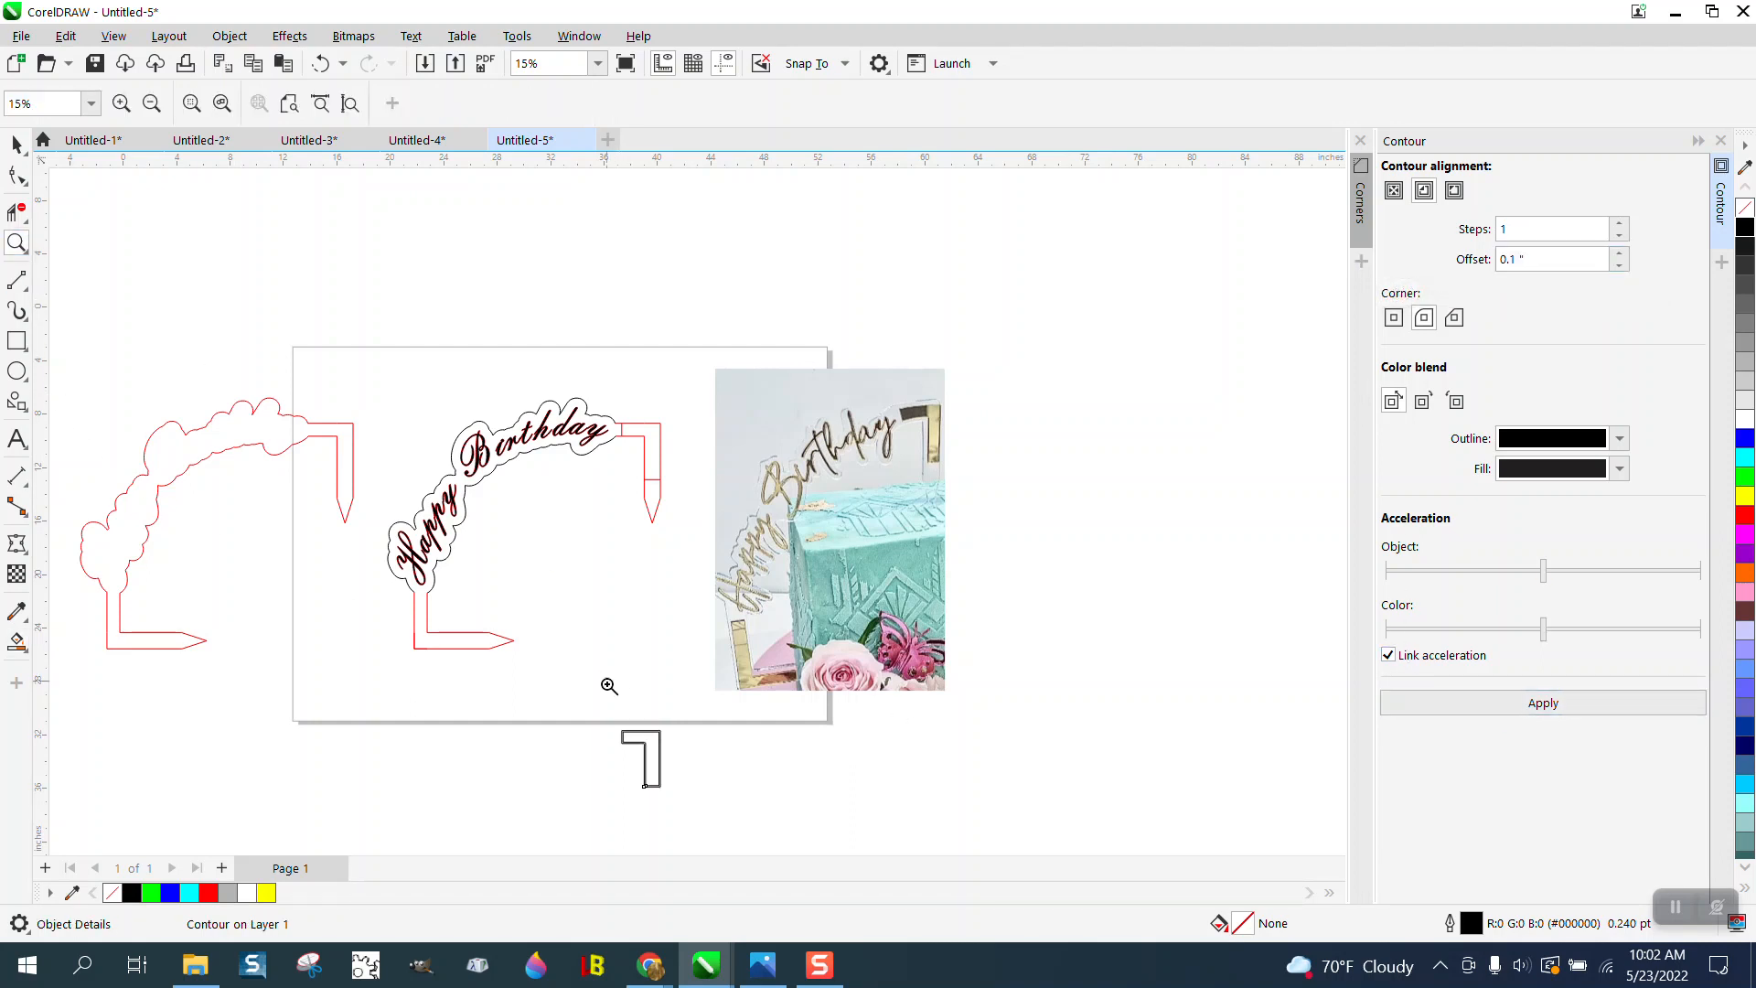
left_click_drag(608, 686, 725, 773)
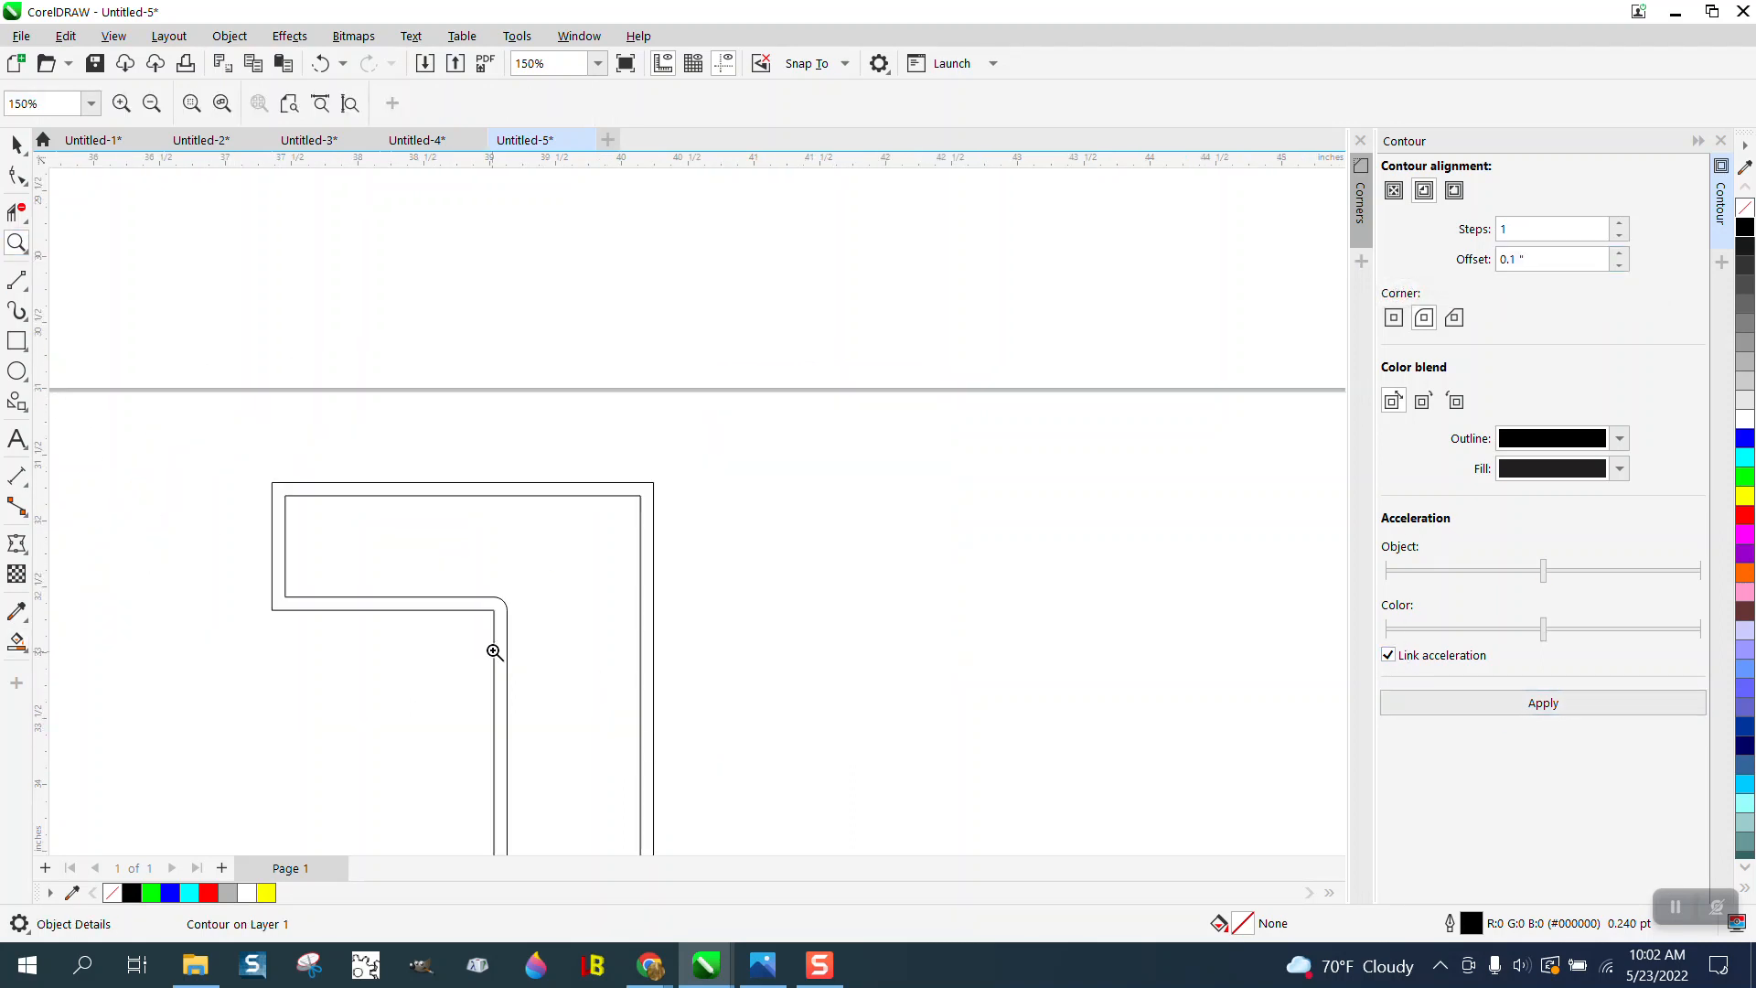
left_click(20, 146)
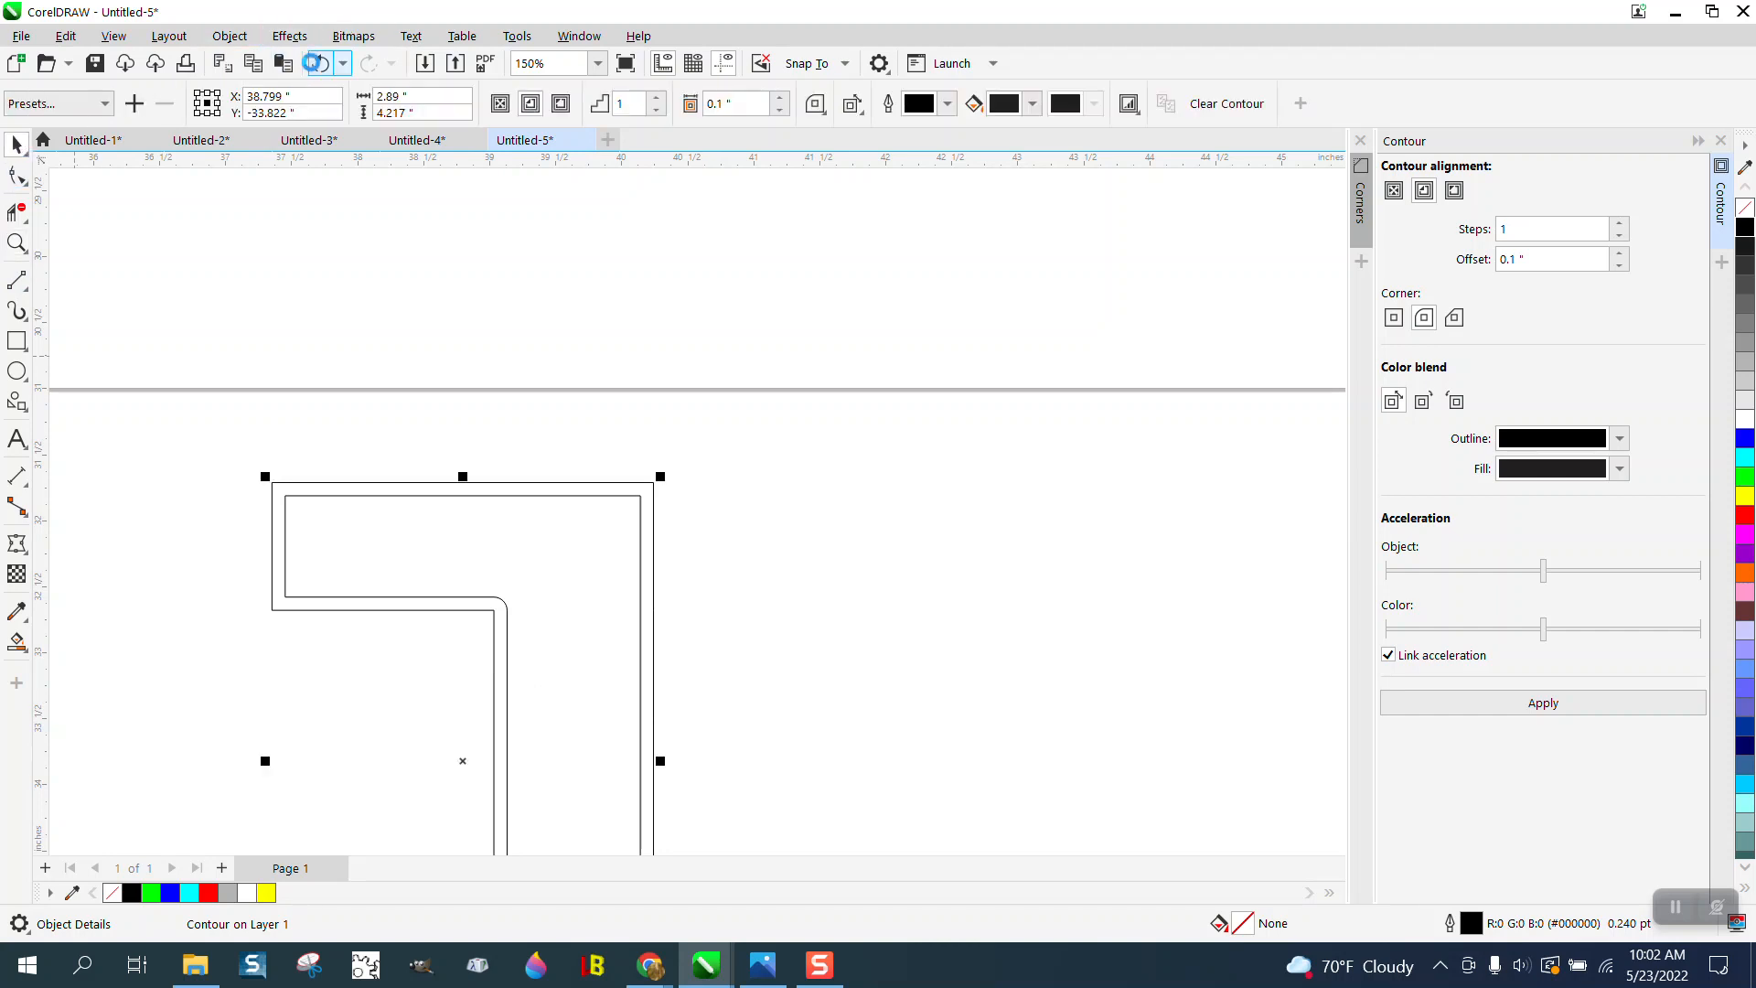
left_click(319, 63)
- Apply a one-step inside contour to the L piece with a 0.2-inch offset and sharp mitered corners
key("Tab")
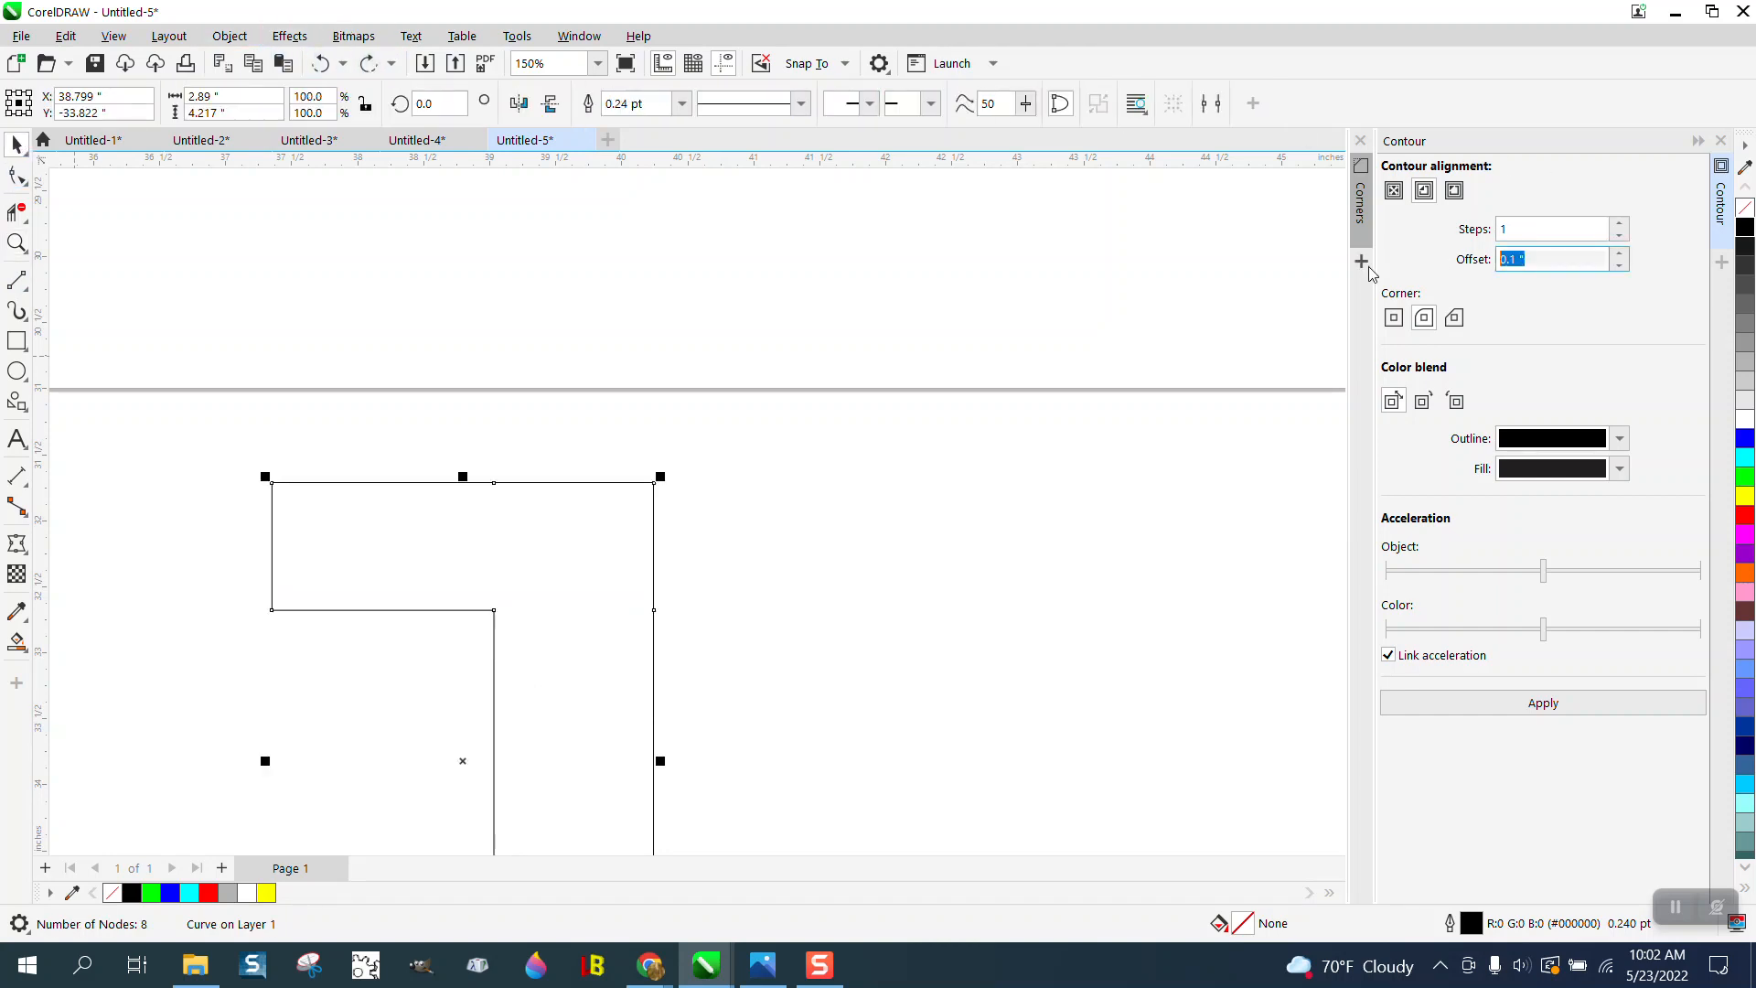
type(".2")
left_click(1386, 704)
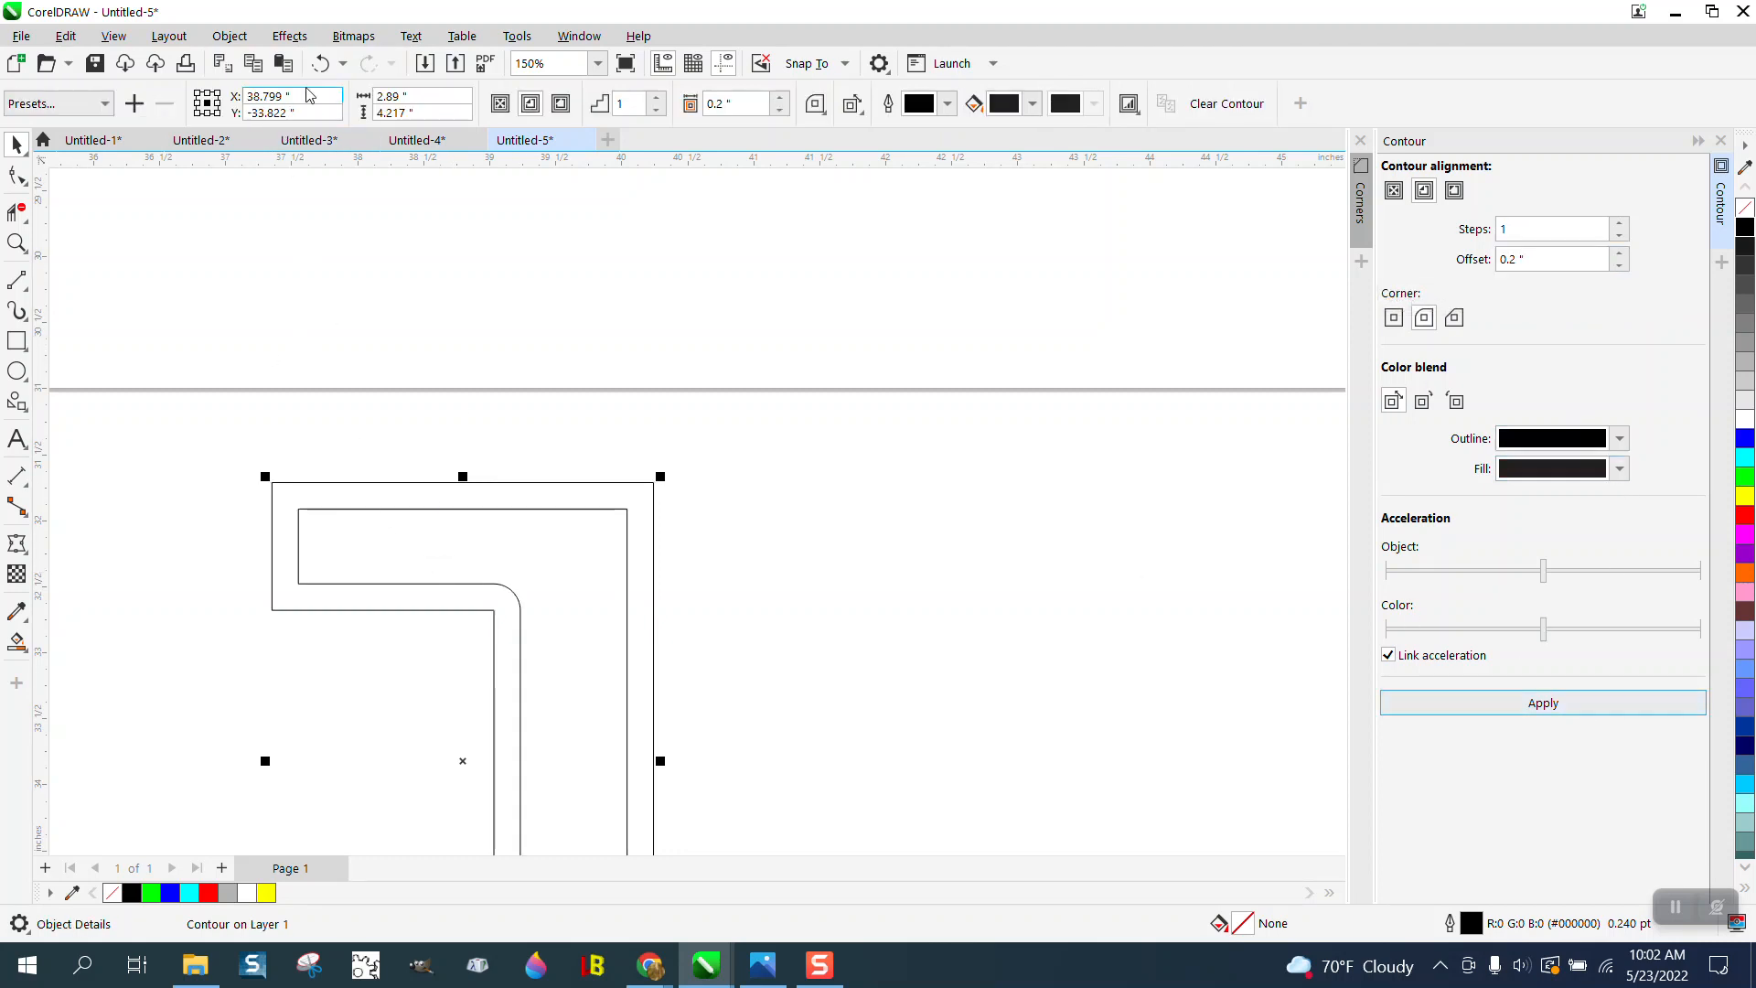
left_click(321, 63)
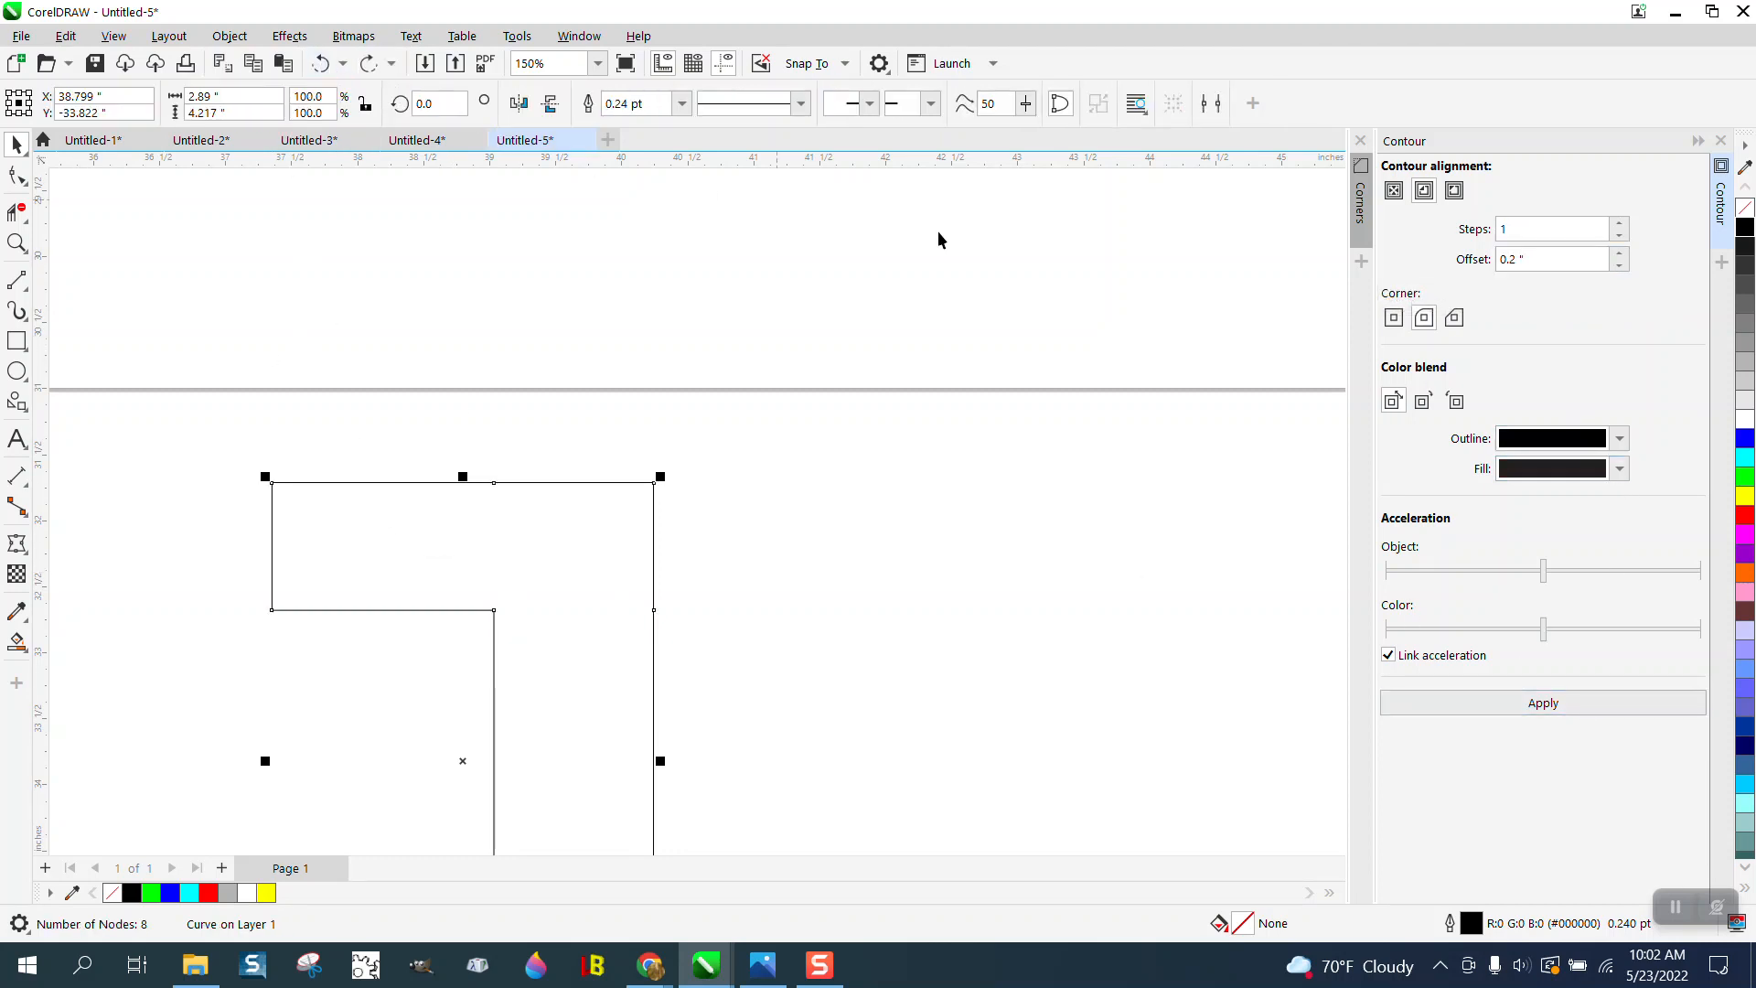
left_click(1393, 317)
left_click(1552, 701)
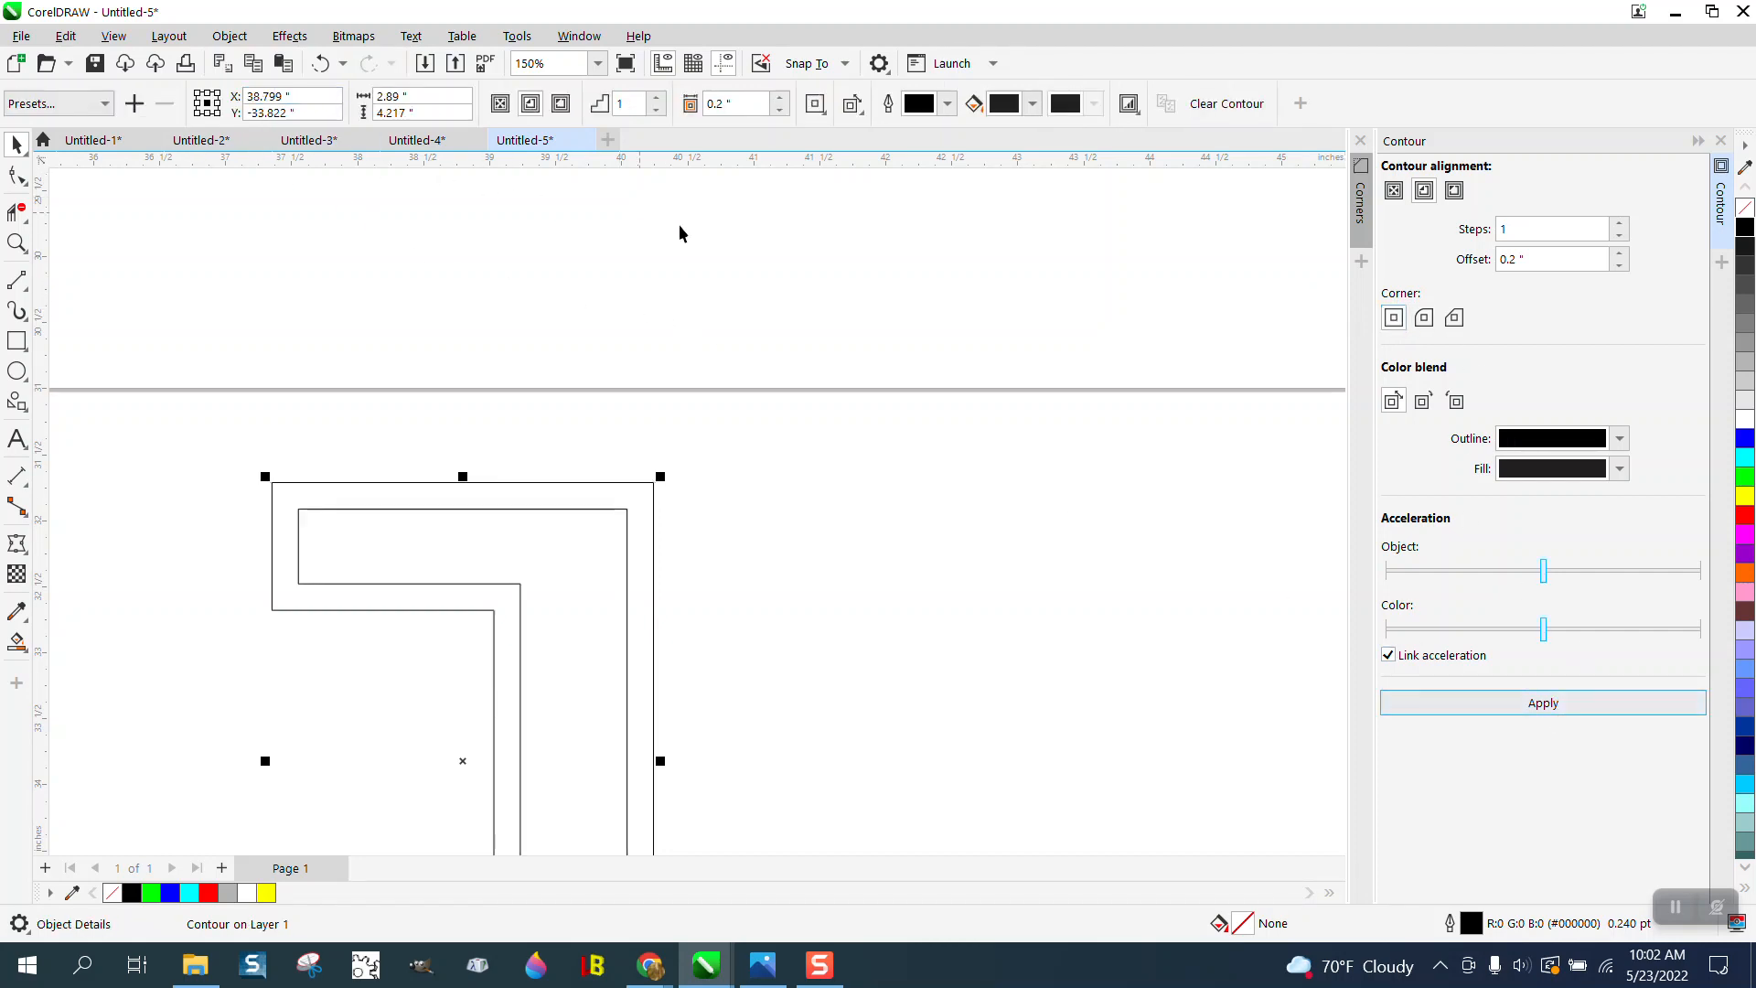
- Smart-fill the area inside the L piece's inner contour with black
left_click(16, 642)
left_click(580, 616)
scroll(739, 607, "down", 2)
scroll(738, 608, "down", 3)
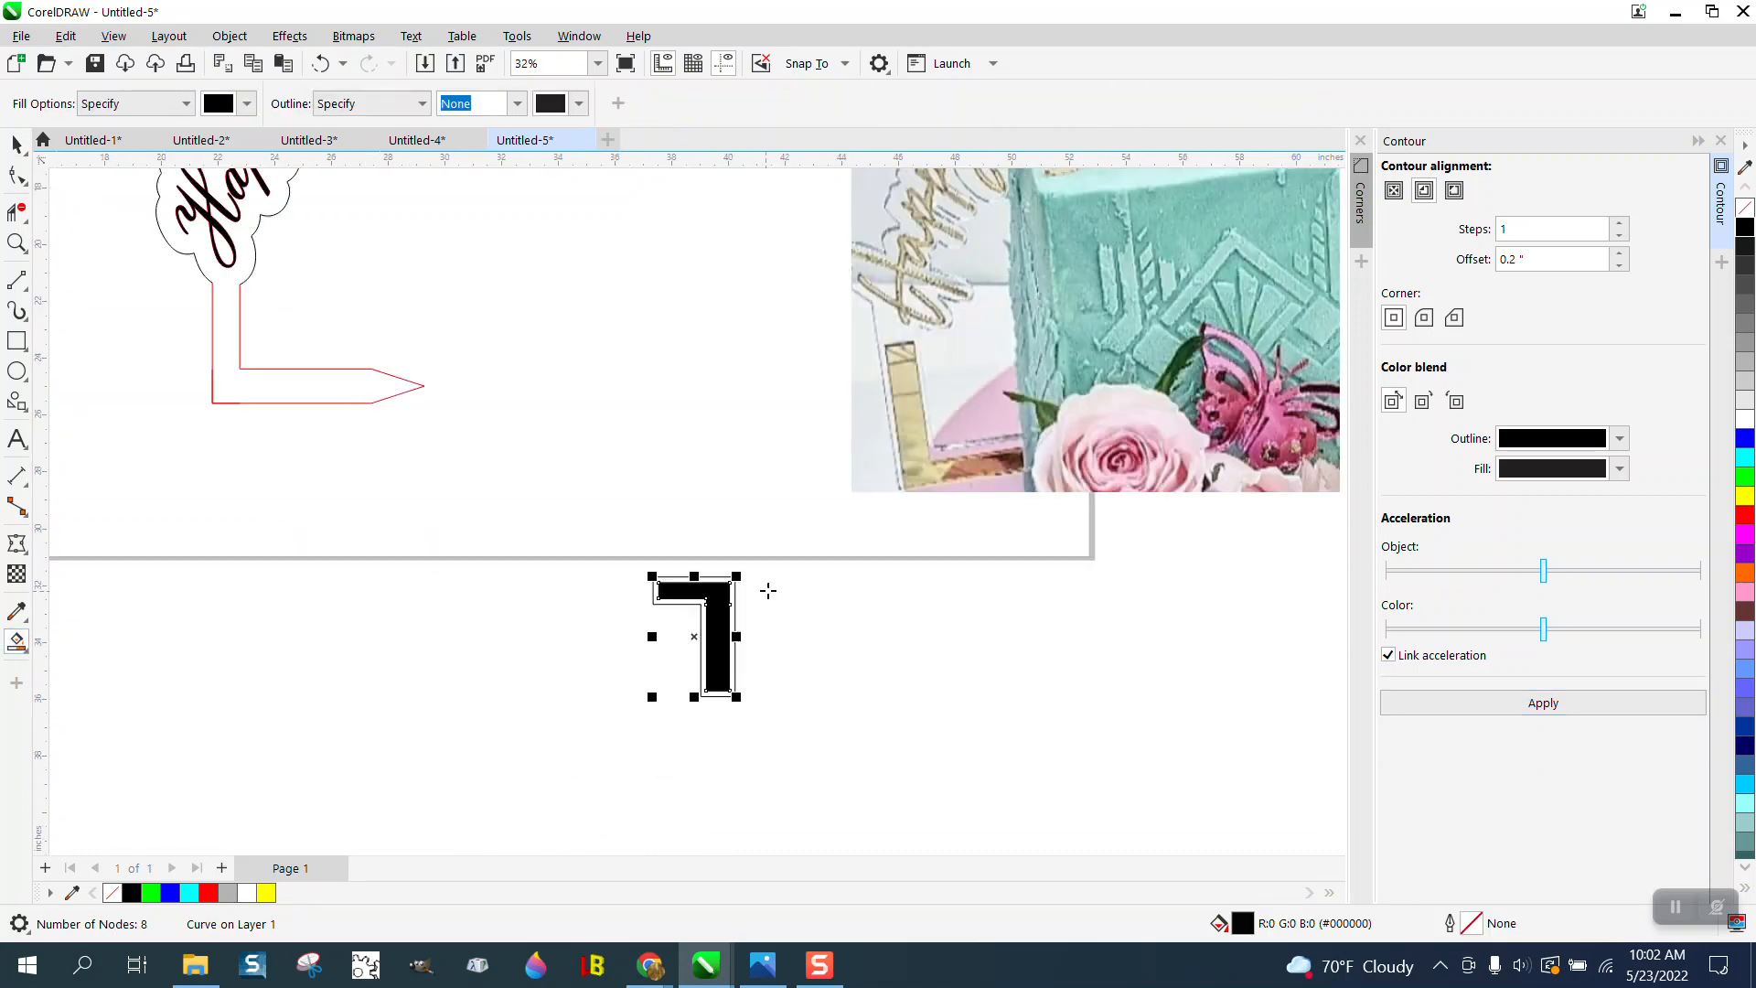
- Nudge the black-filled L piece up 23 inches onto the topper's upper support and compare its placement with the reference photo
key("Up")
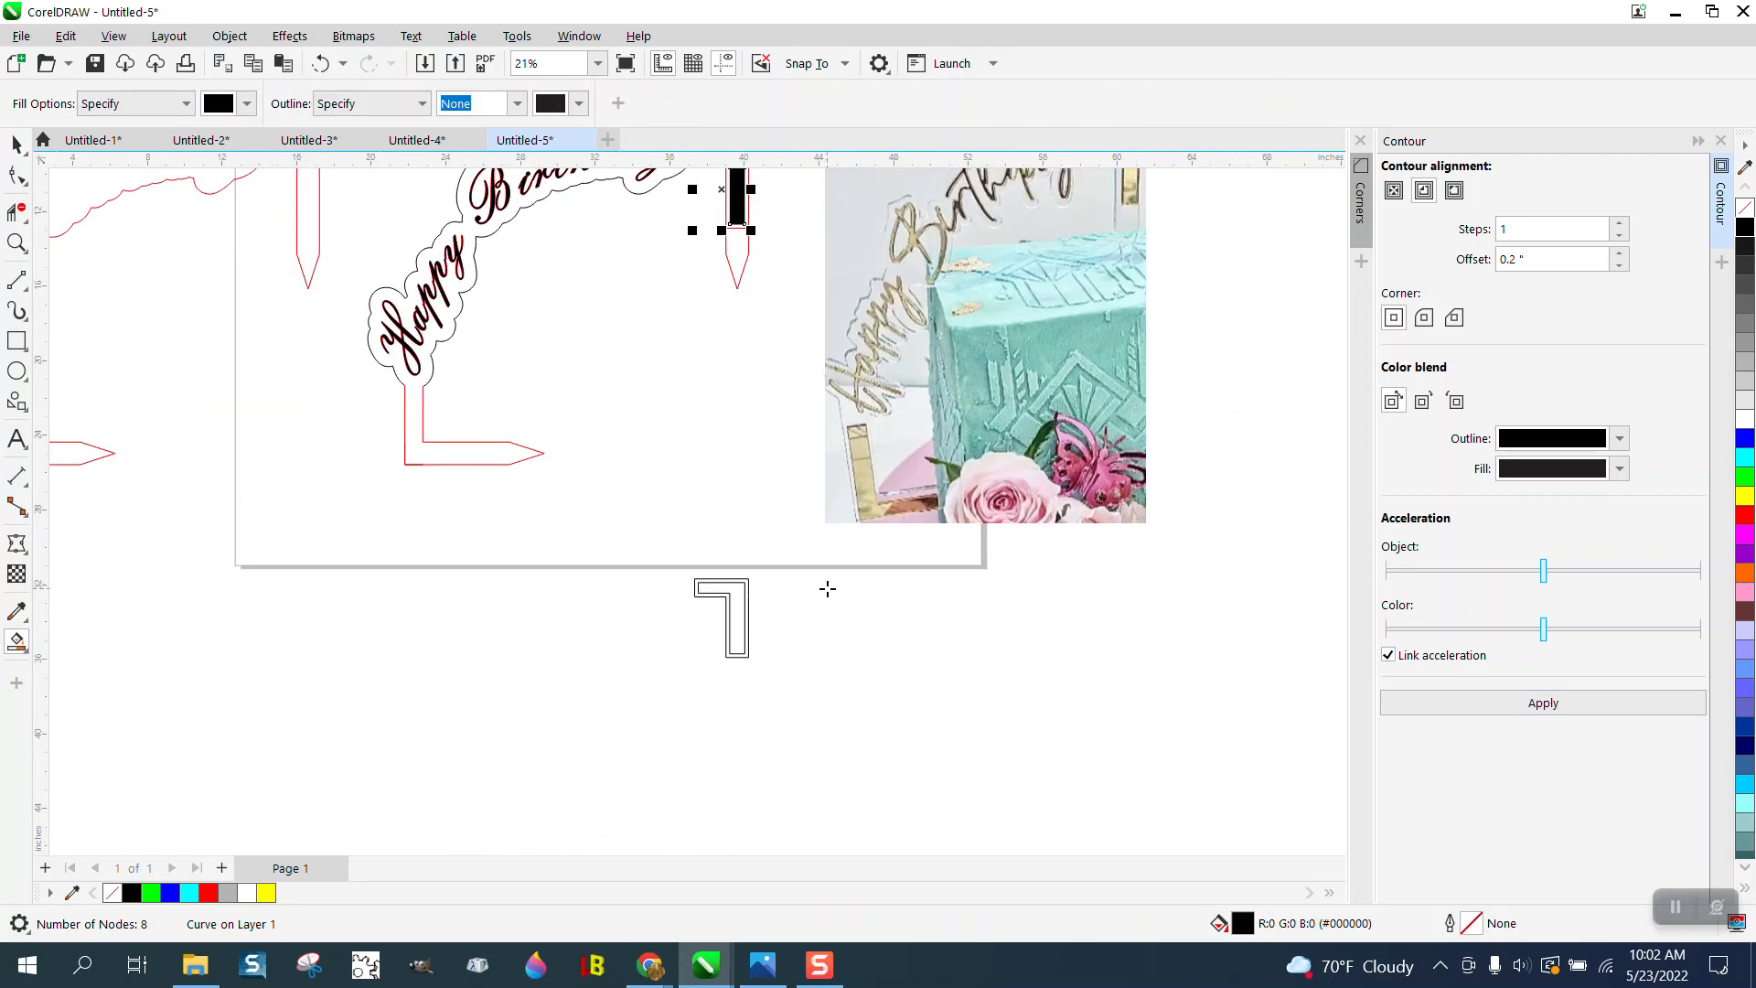
scroll(771, 632, "down", 1)
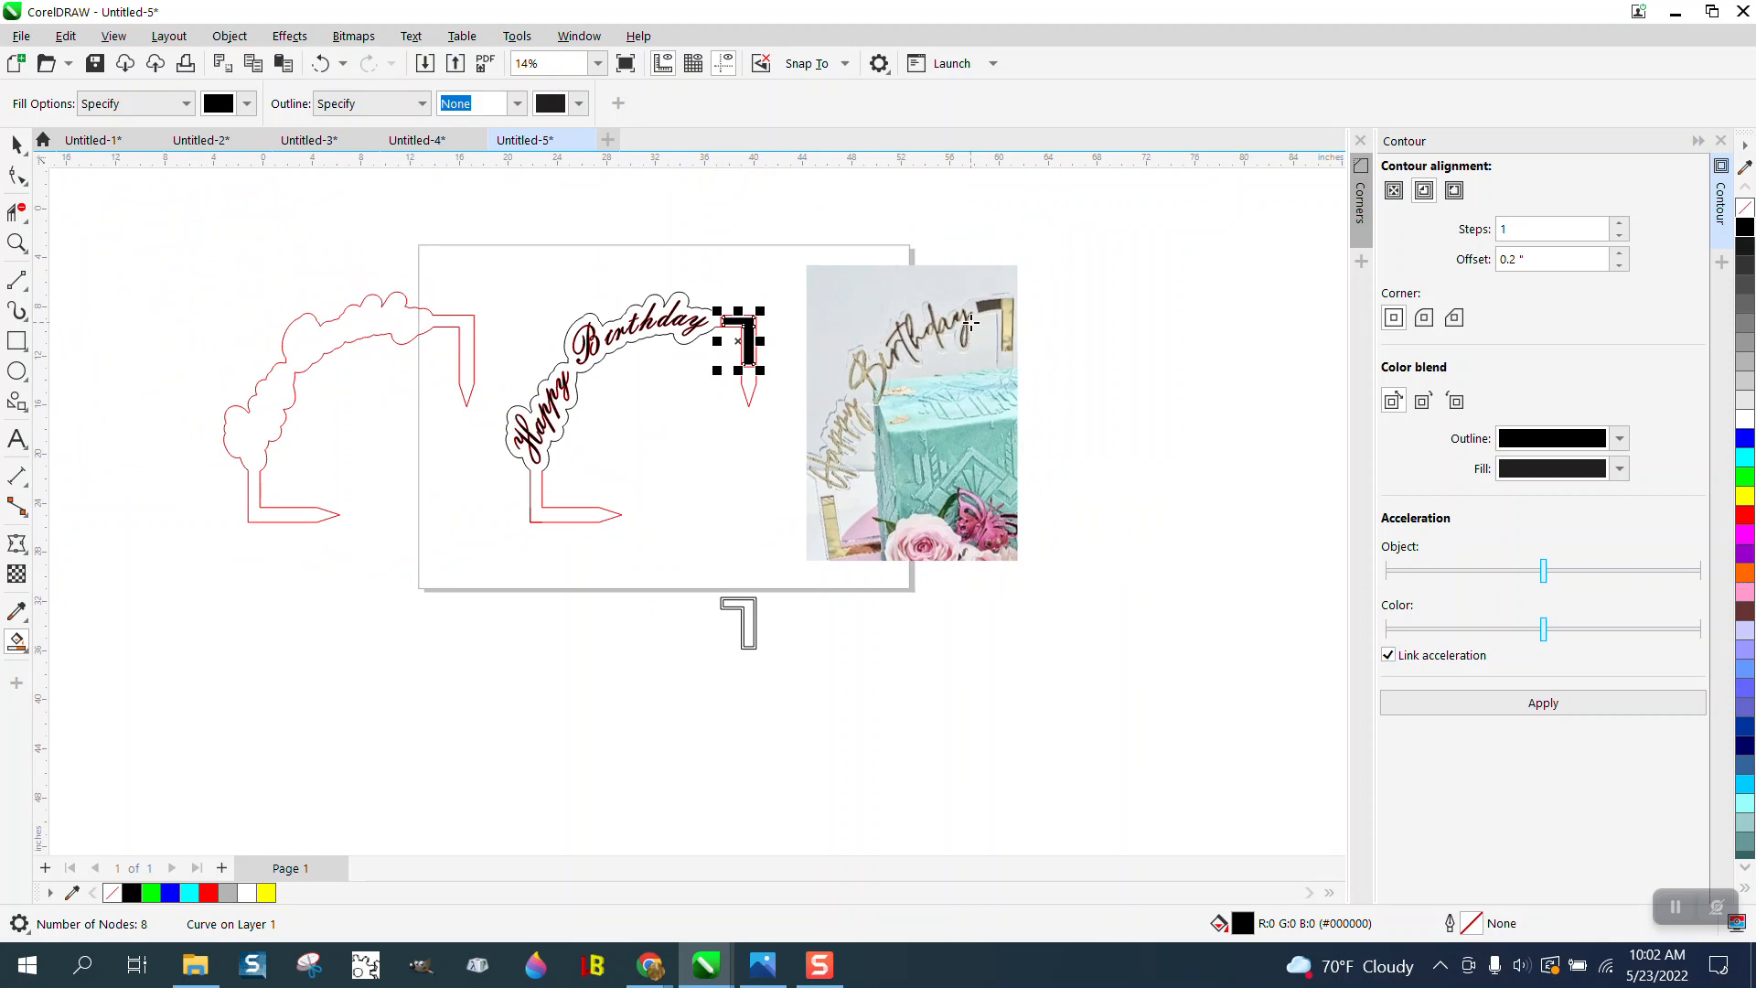
left_click(17, 242)
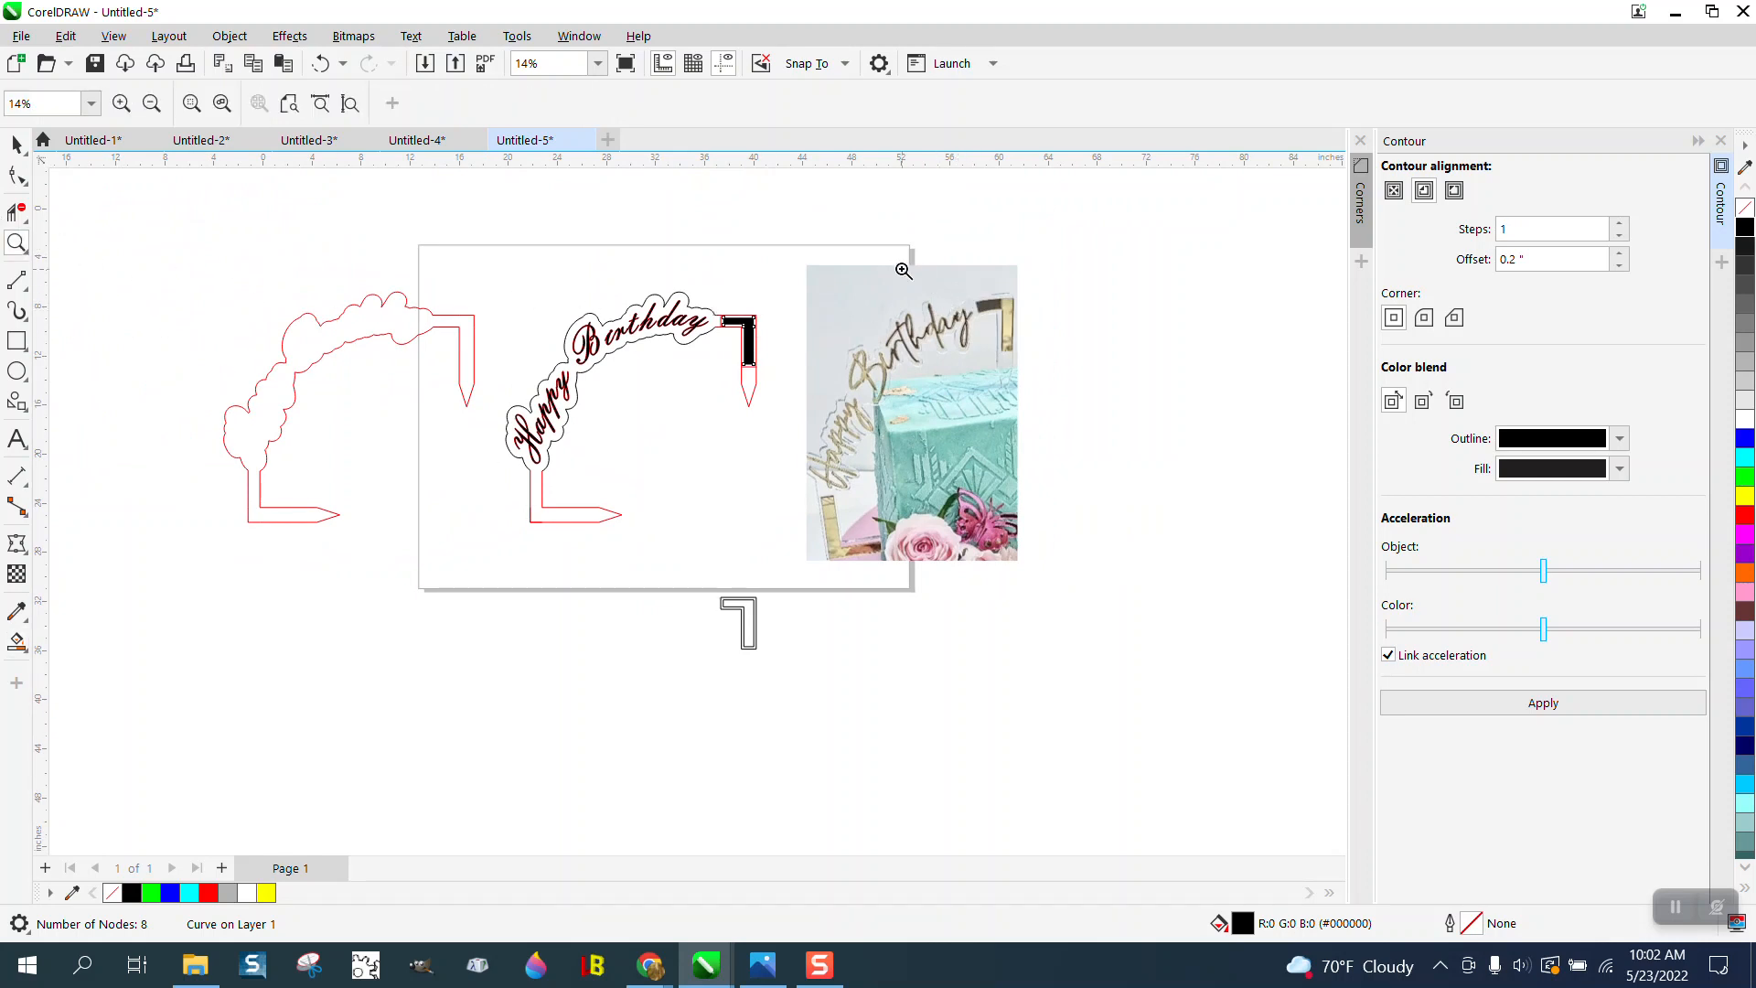
left_click_drag(904, 268, 1156, 381)
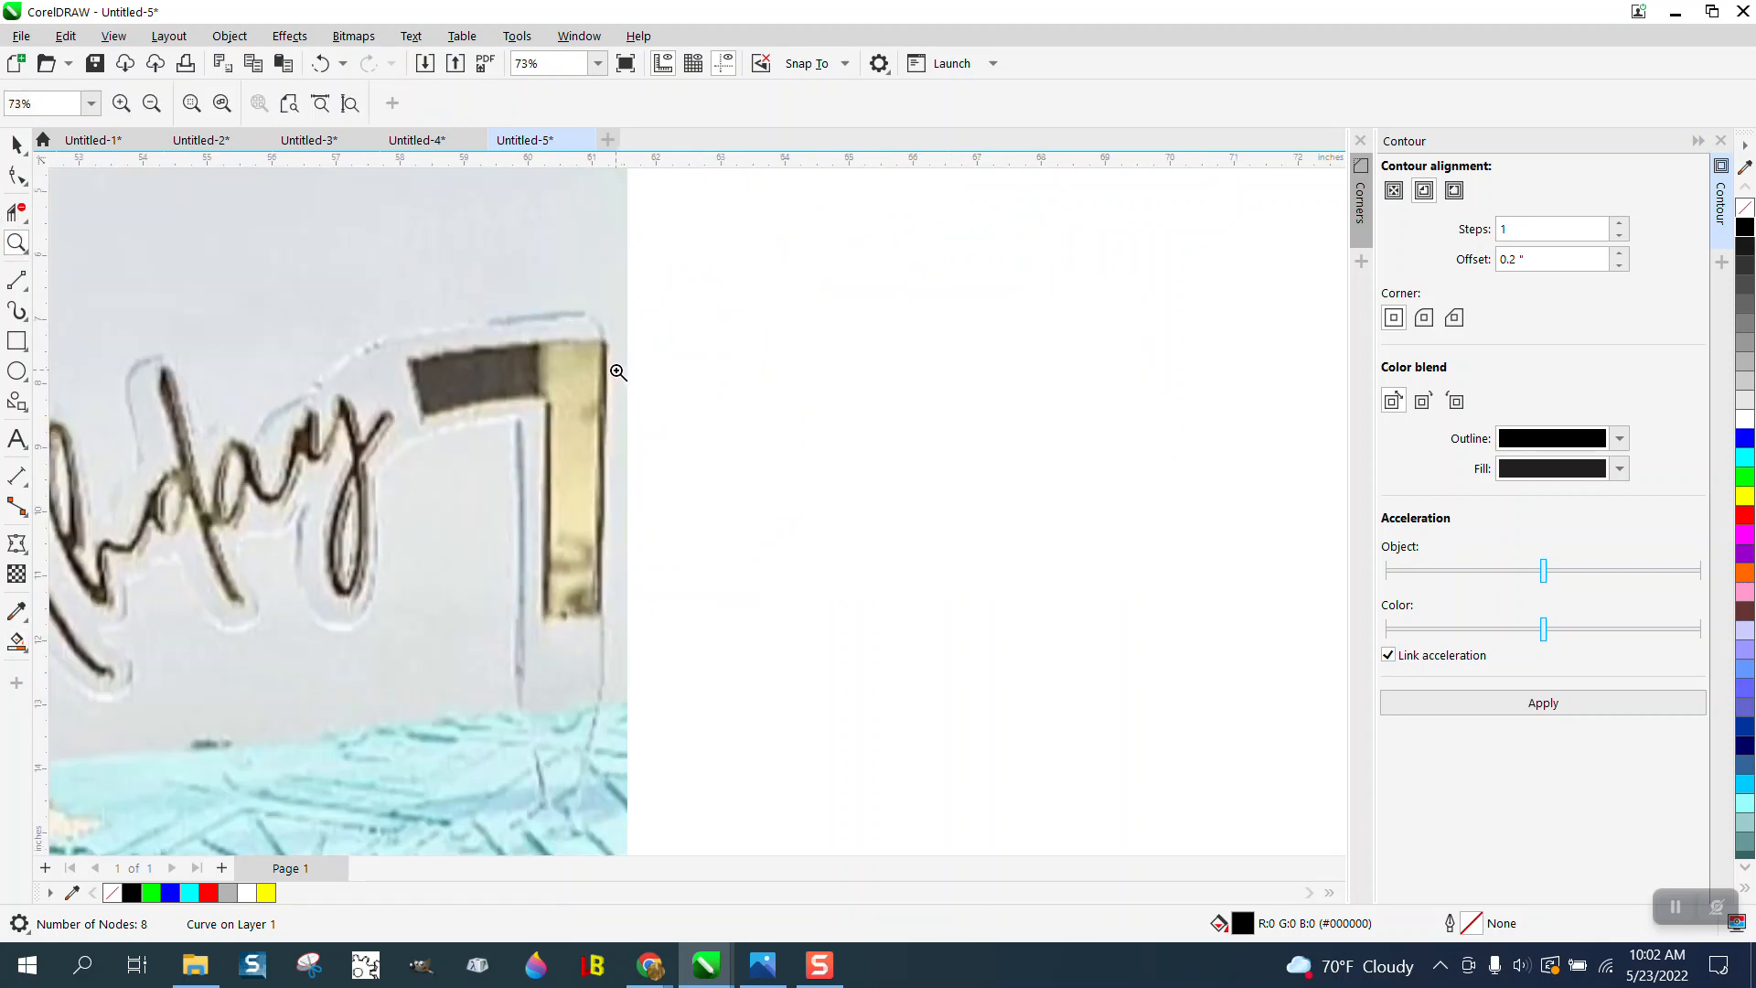
scroll(606, 399, "down", 2)
scroll(605, 399, "down", 2)
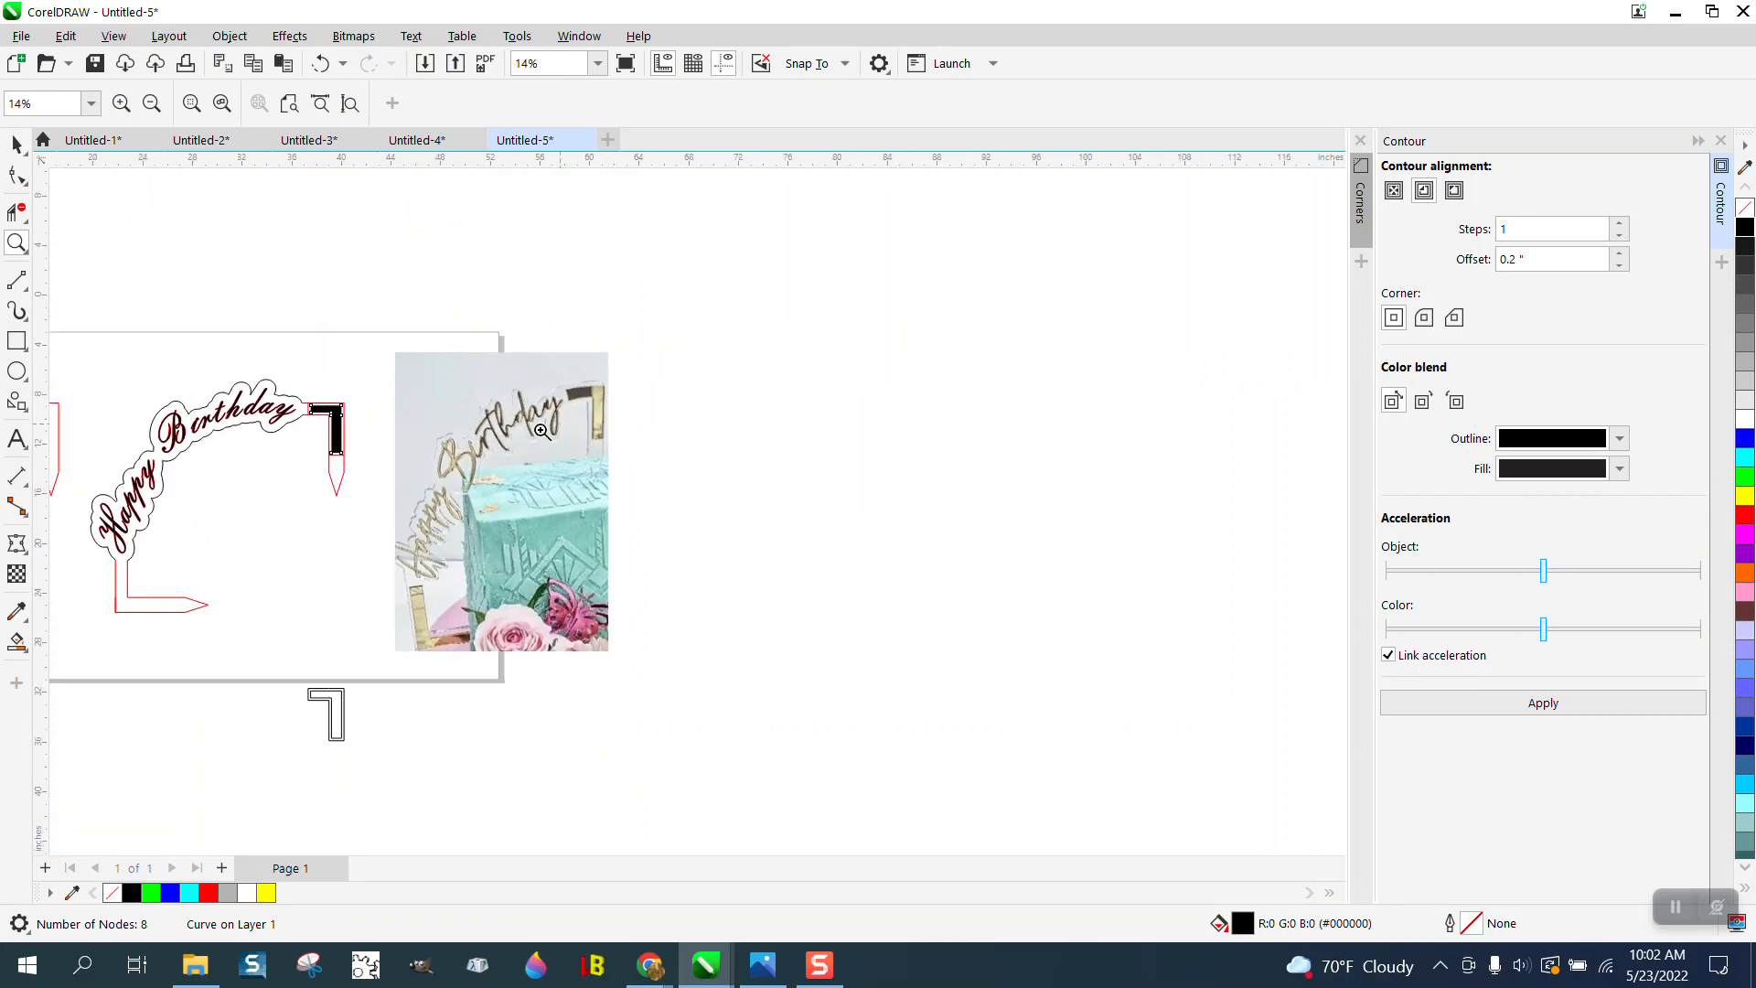
left_click(19, 146)
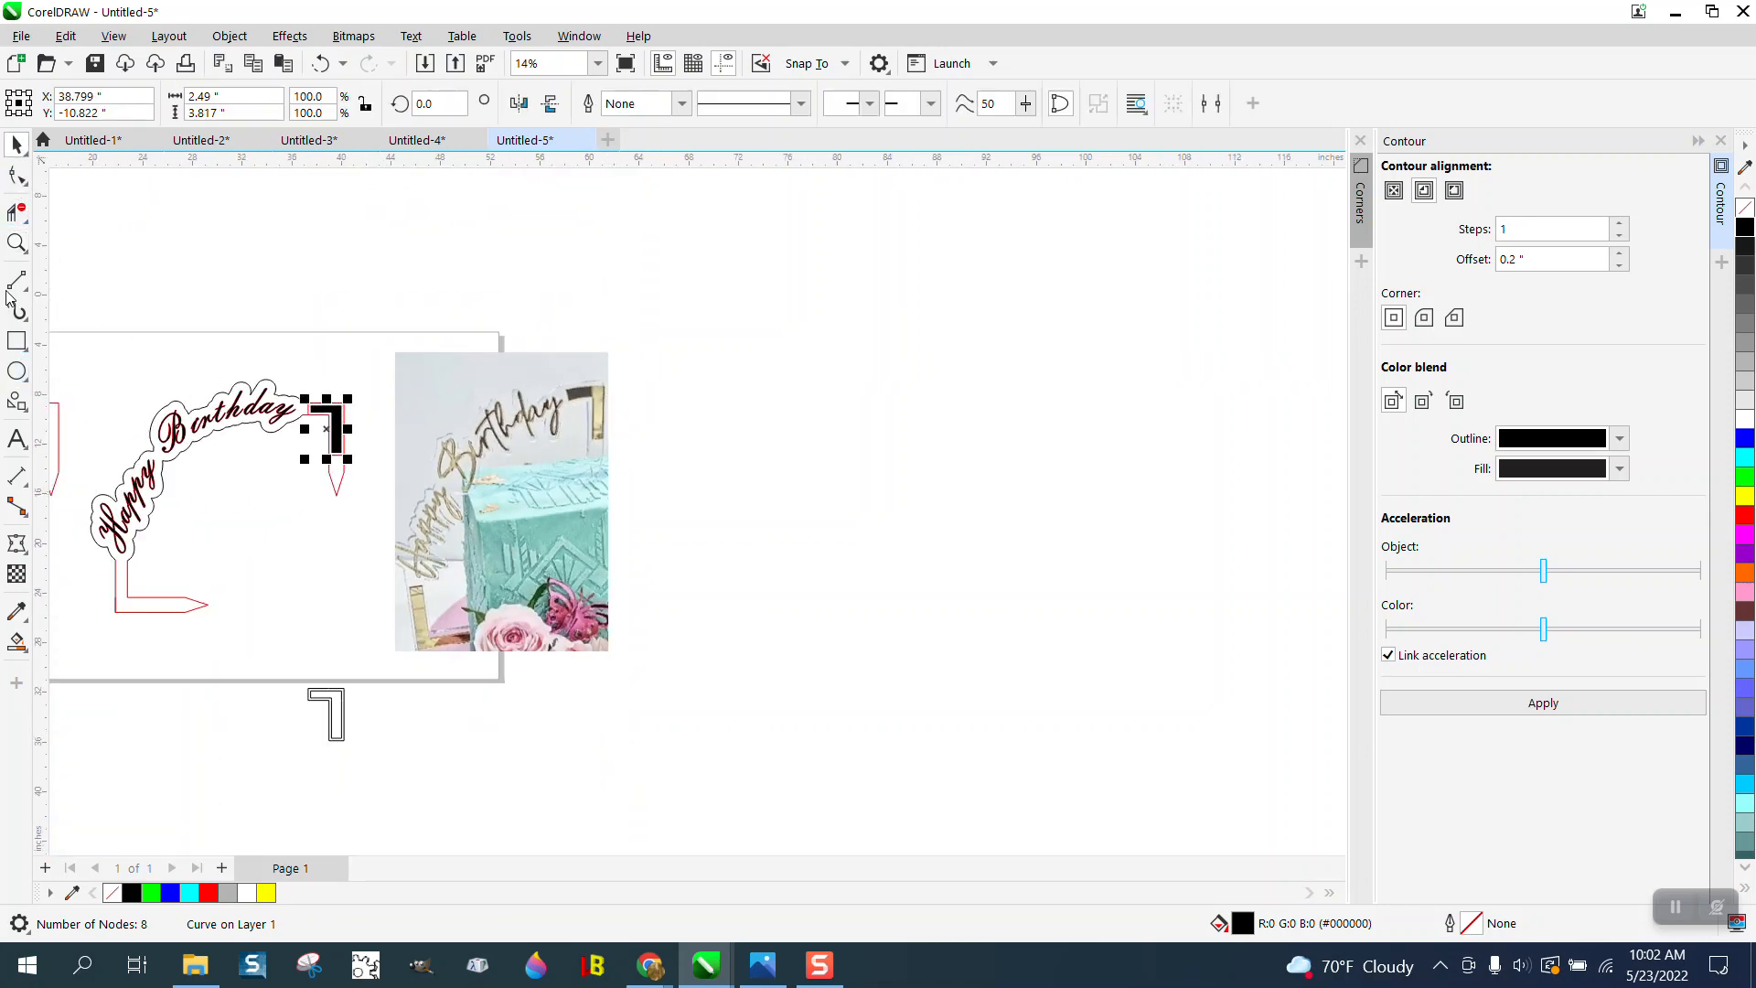
- Delete the red L-shaped guide outline around the black accent, removing its dividing lines across the upper support
left_click(17, 243)
left_click_drag(247, 377, 419, 497)
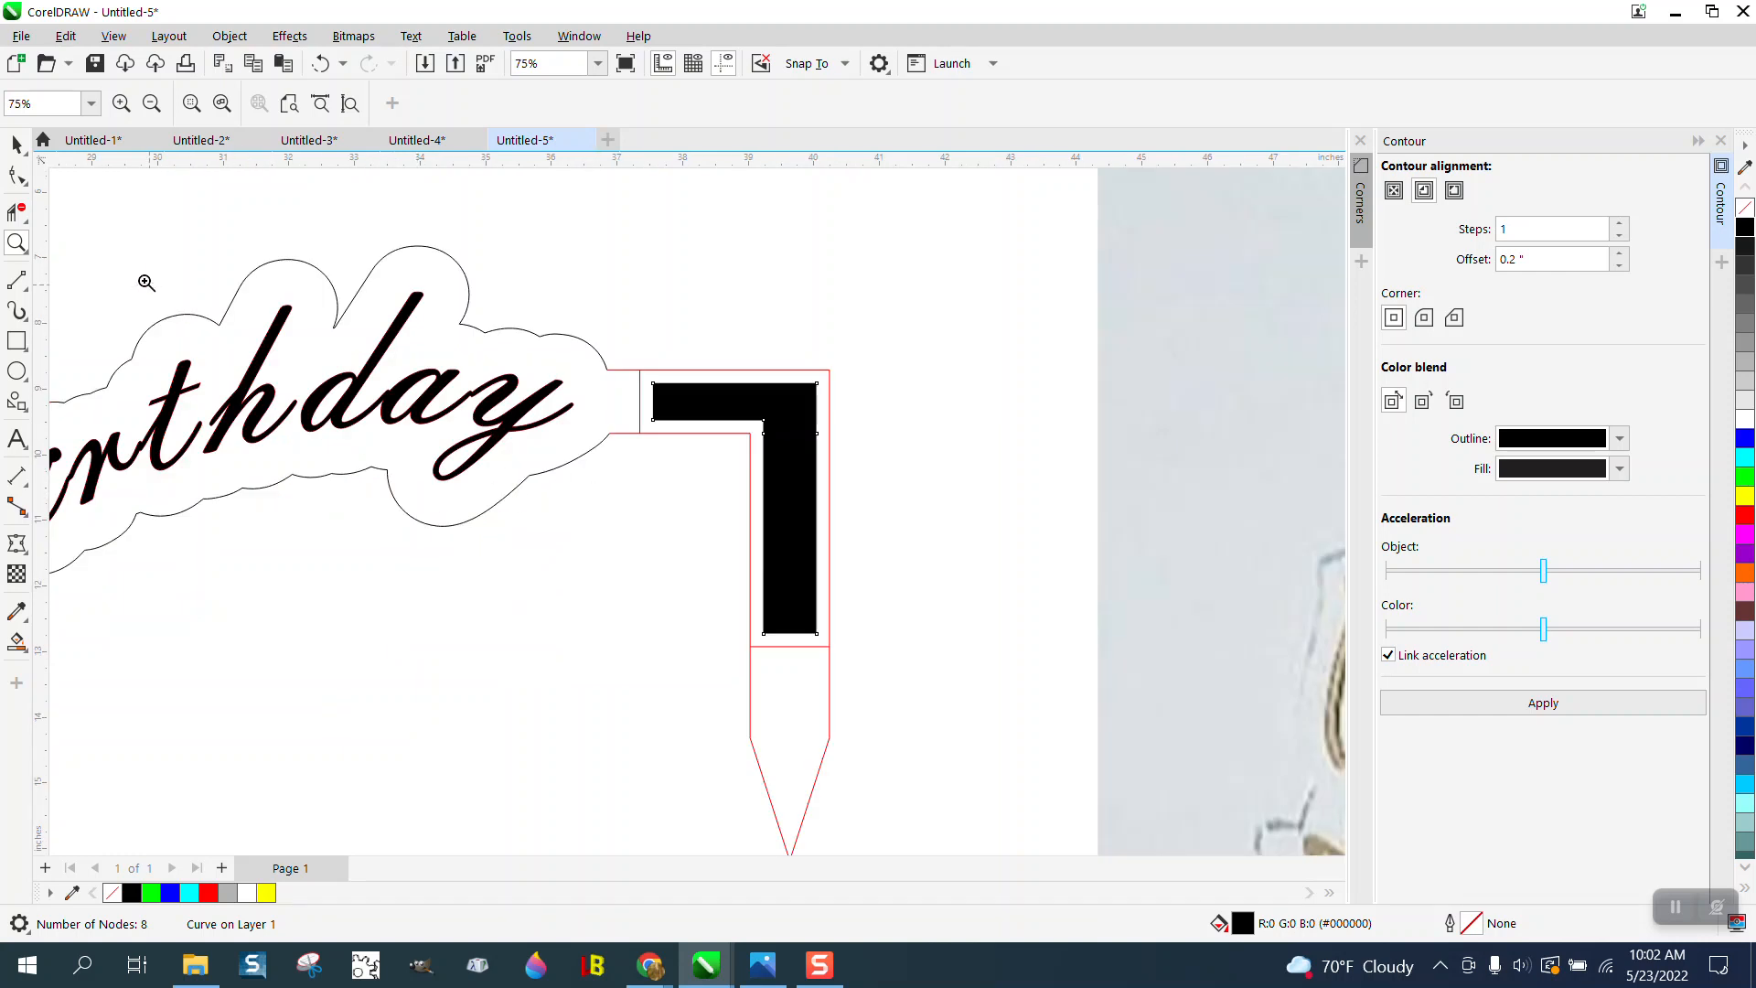
left_click(16, 147)
left_click(599, 390)
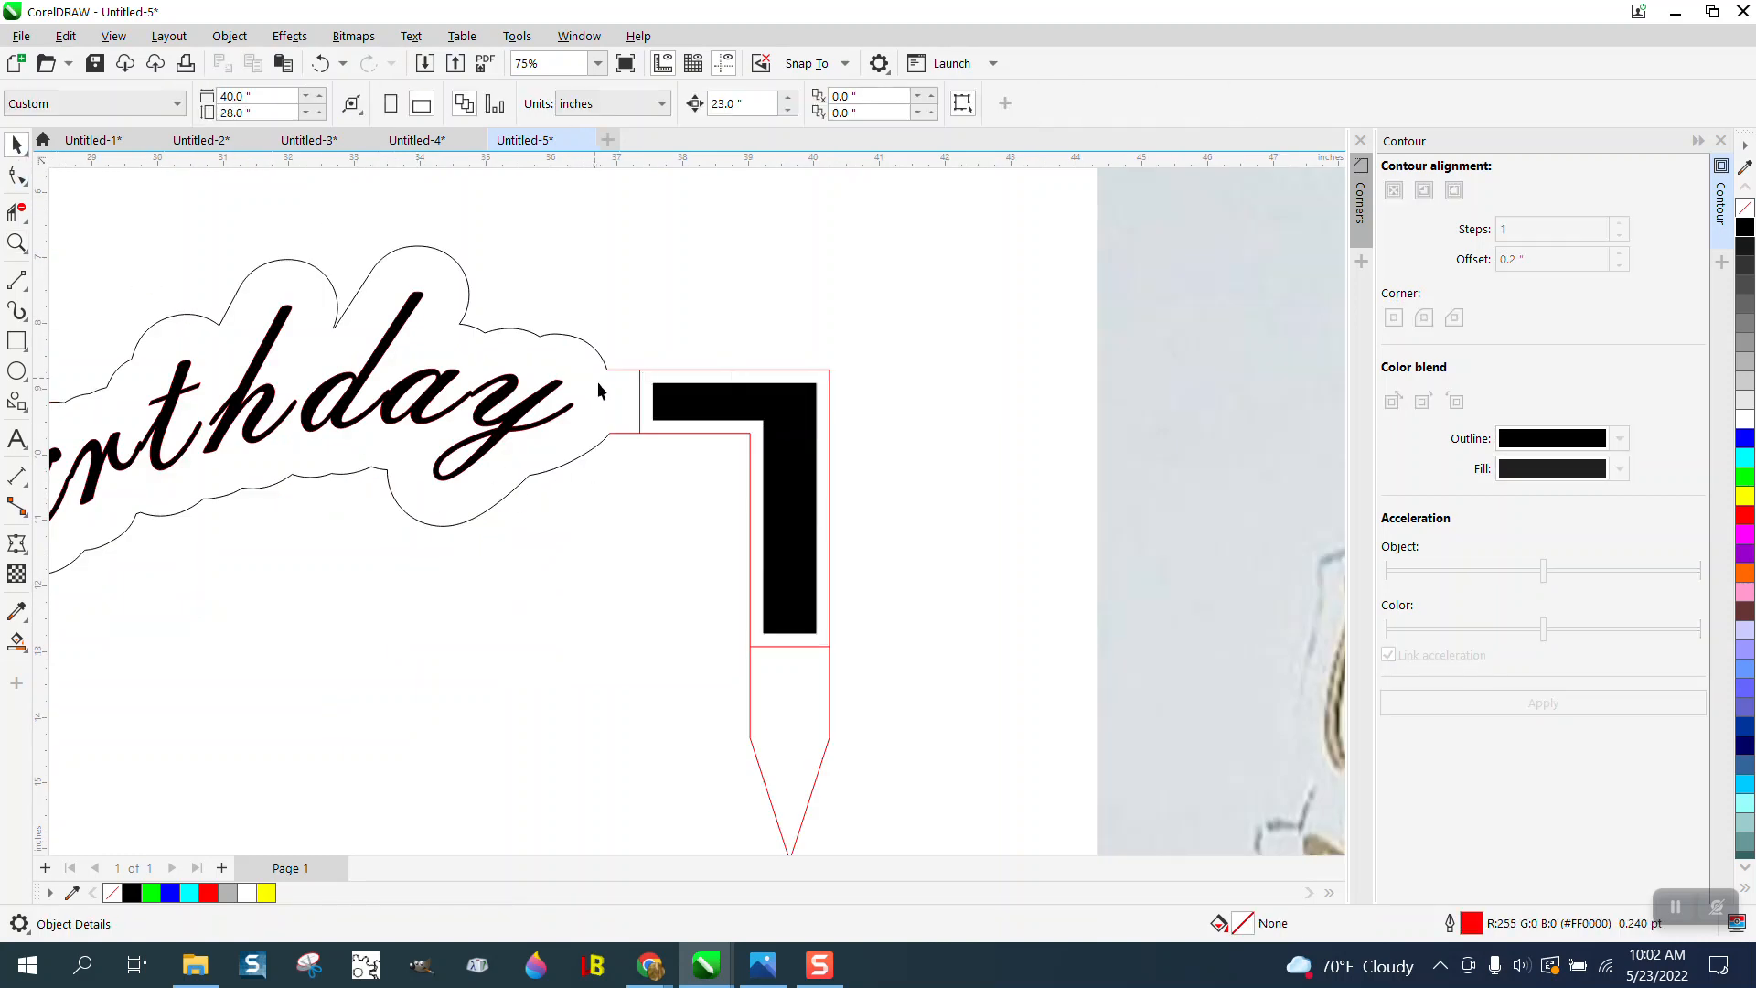
left_click(641, 404)
left_click(700, 459)
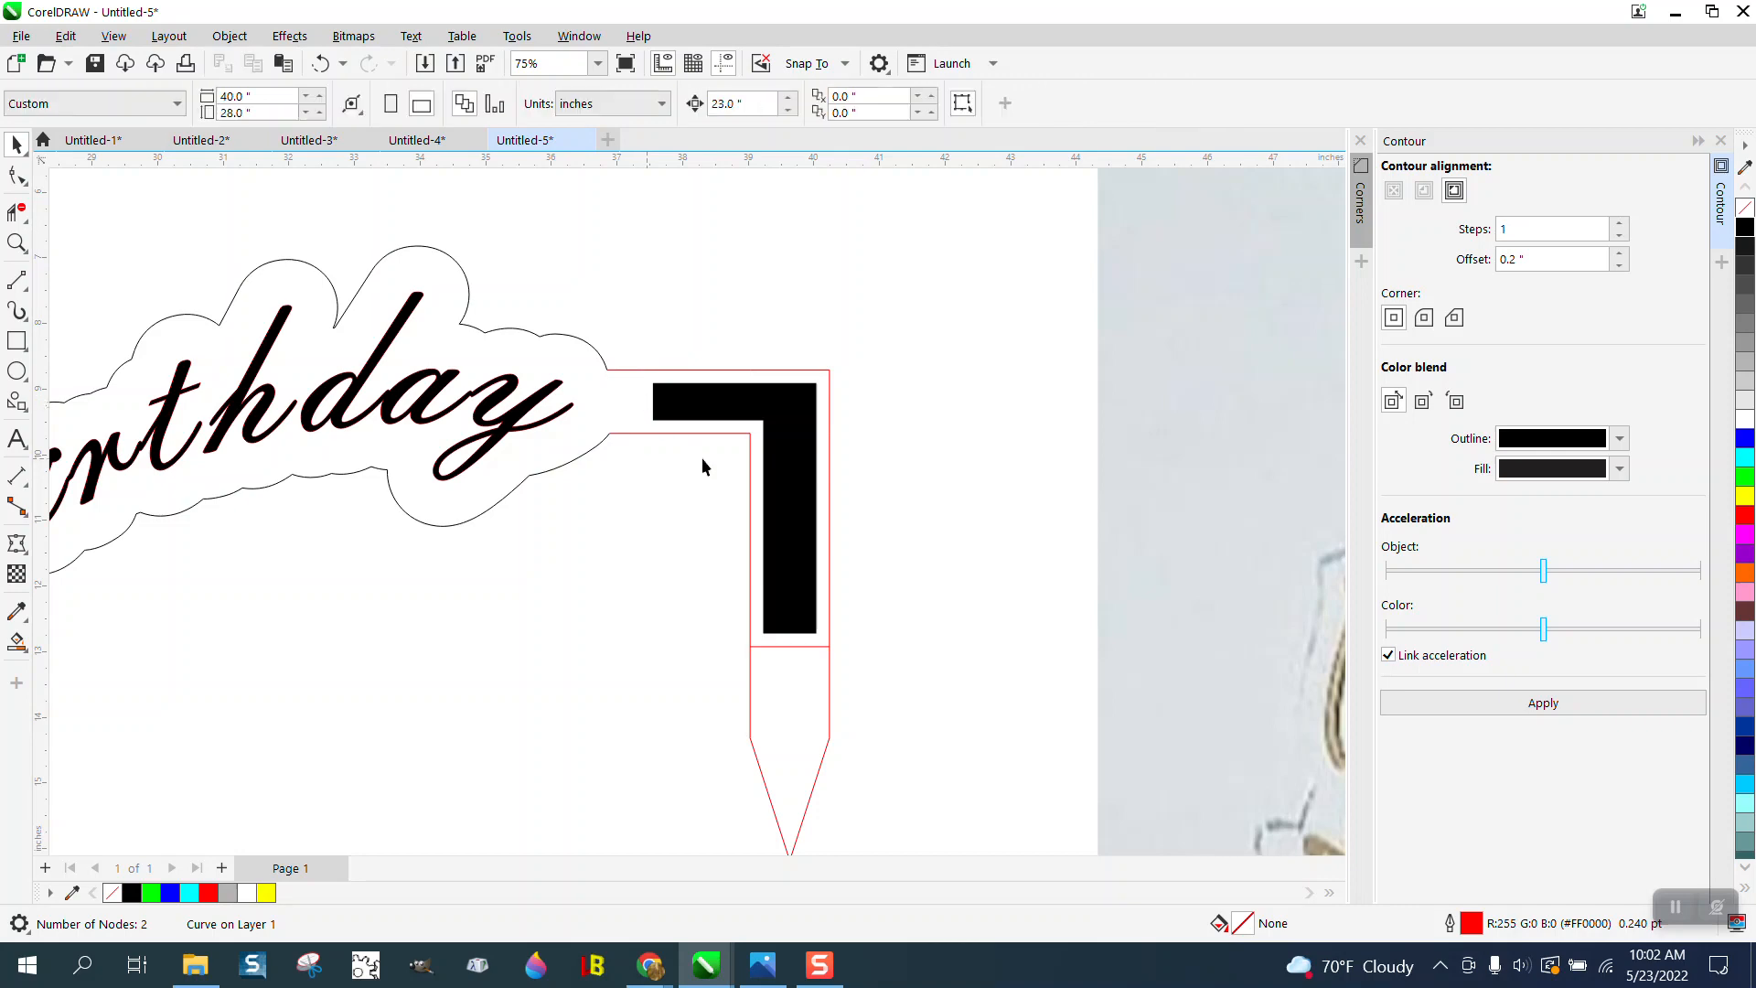
left_click(771, 646)
key("Delete")
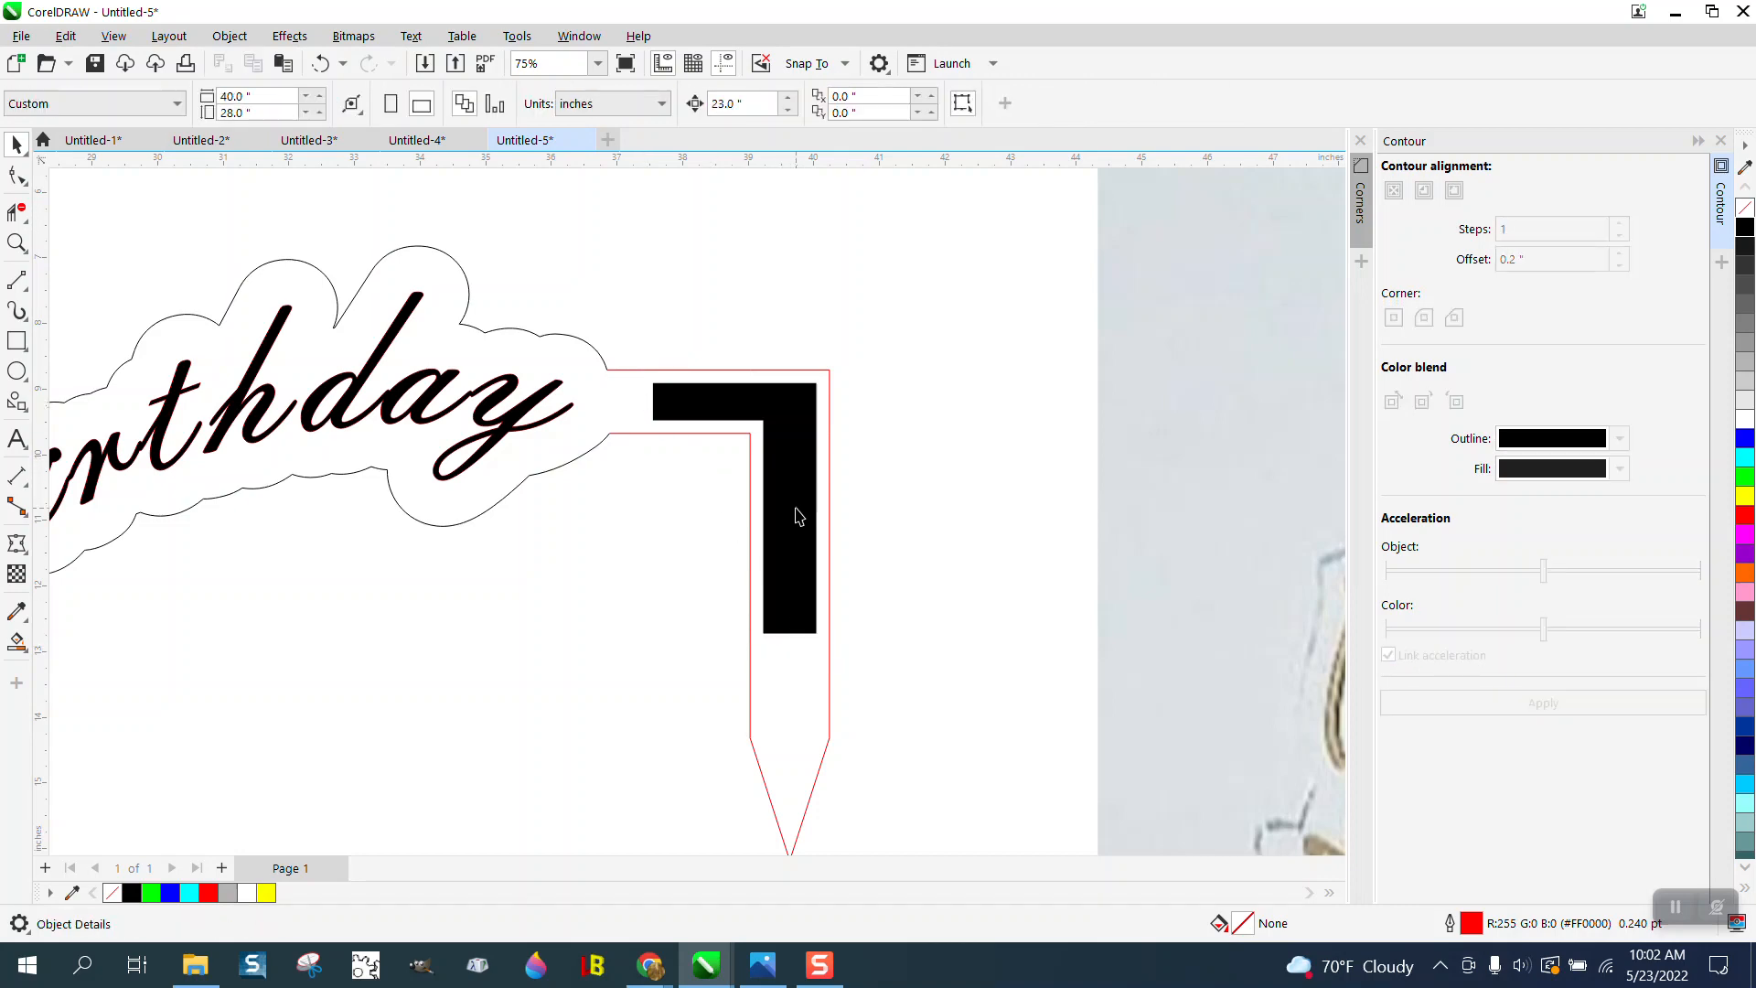
scroll(796, 517, "down", 4)
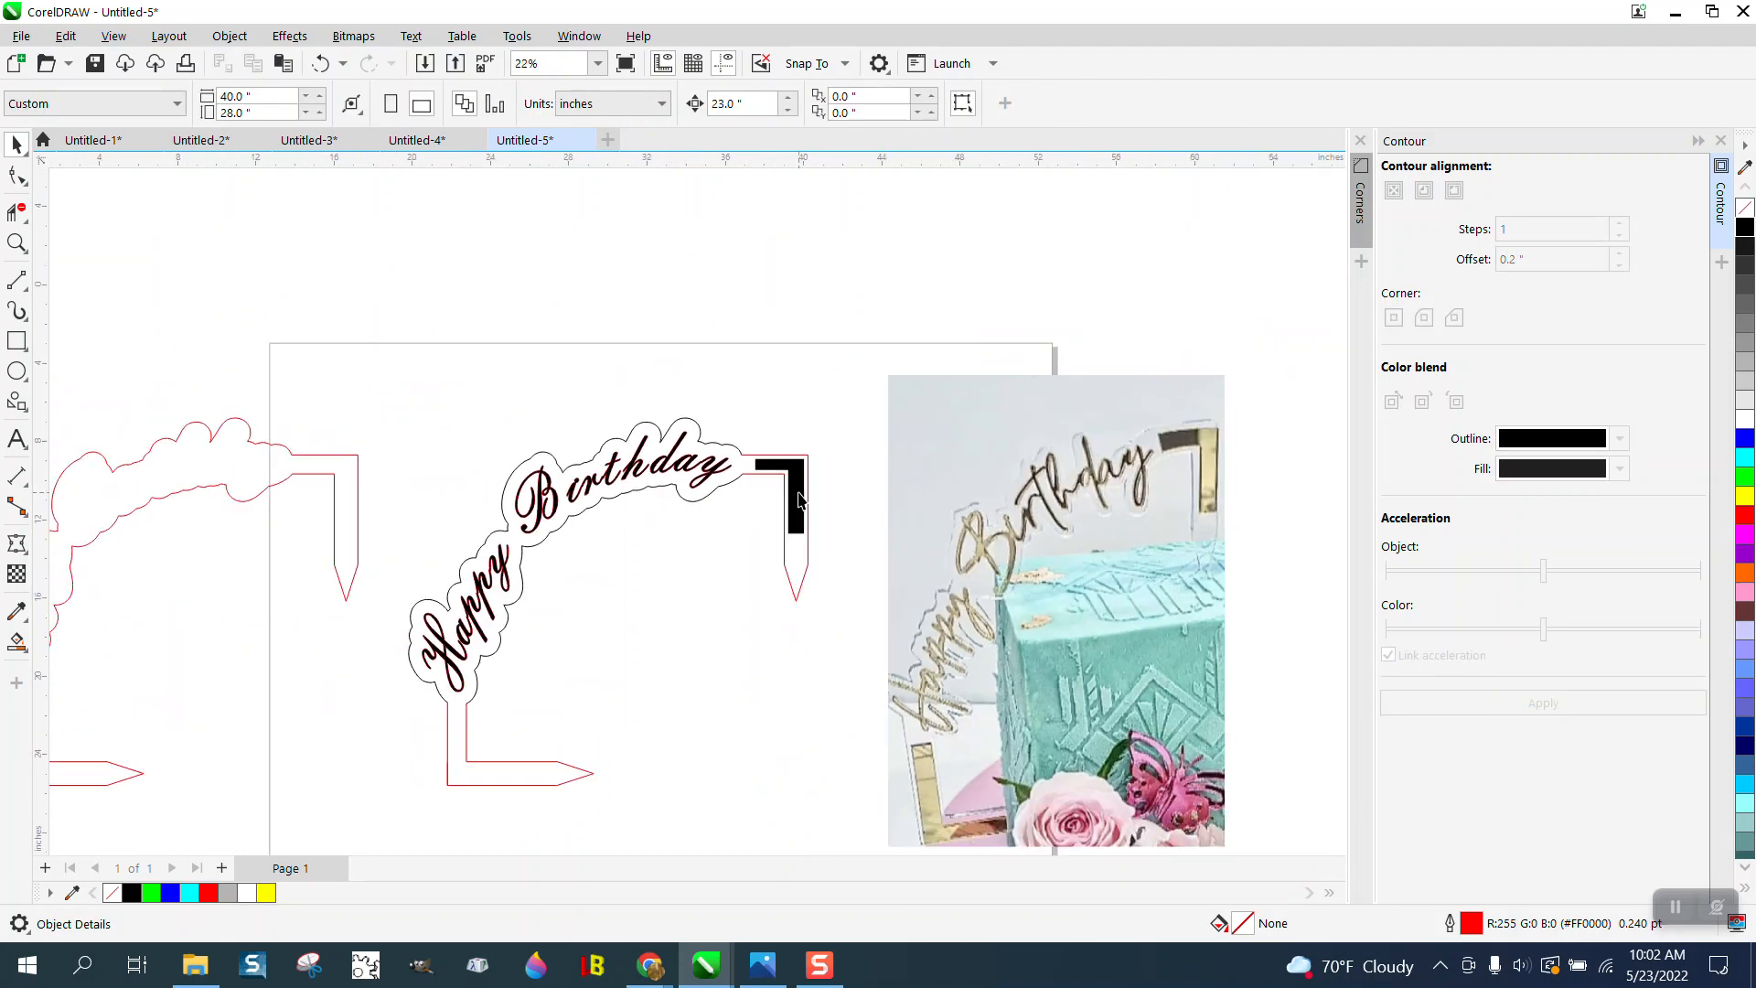